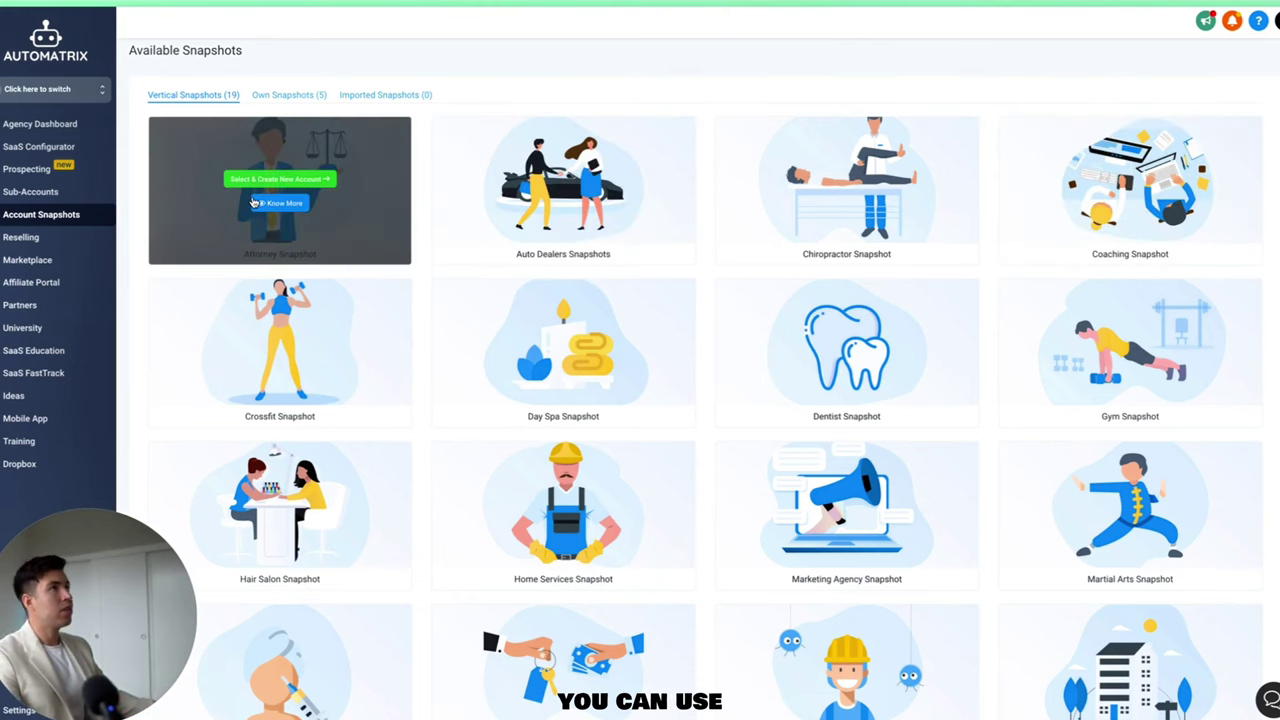
Scroll through the snapshots list and switch to the agency's Own Snapshots tab.
scroll(621, 370, down, 2)
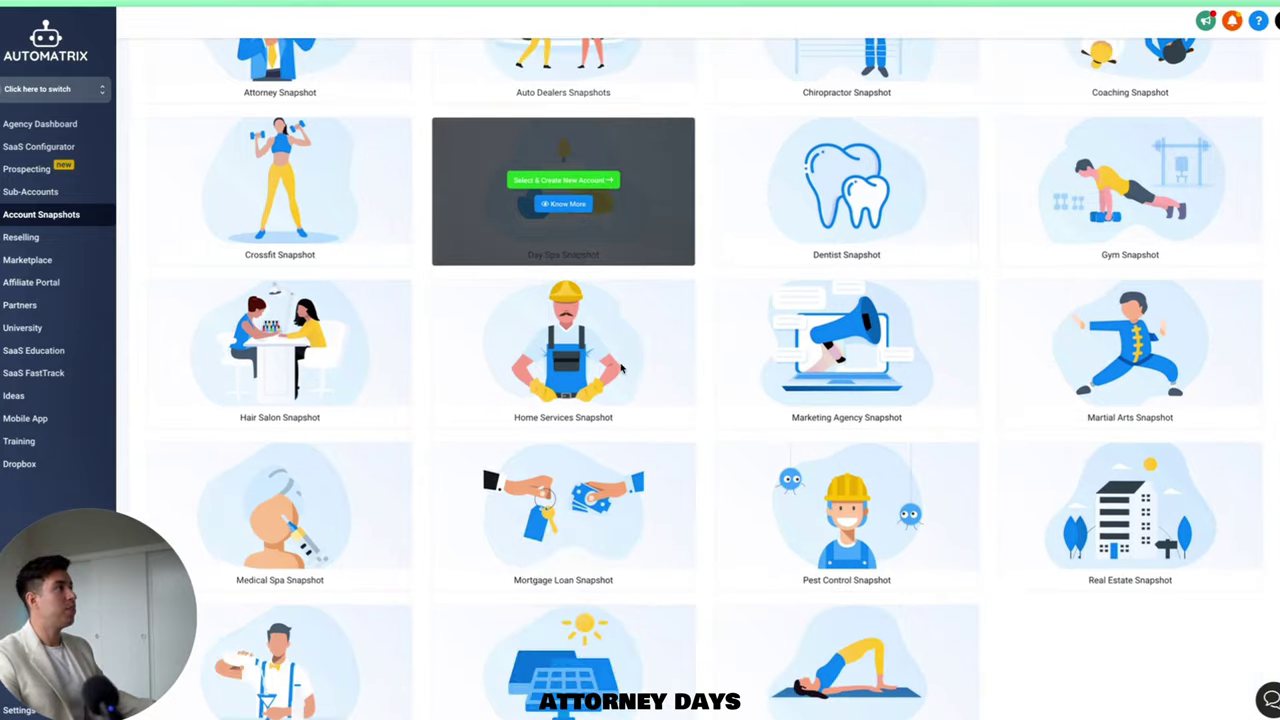
scroll(621, 370, down, 1)
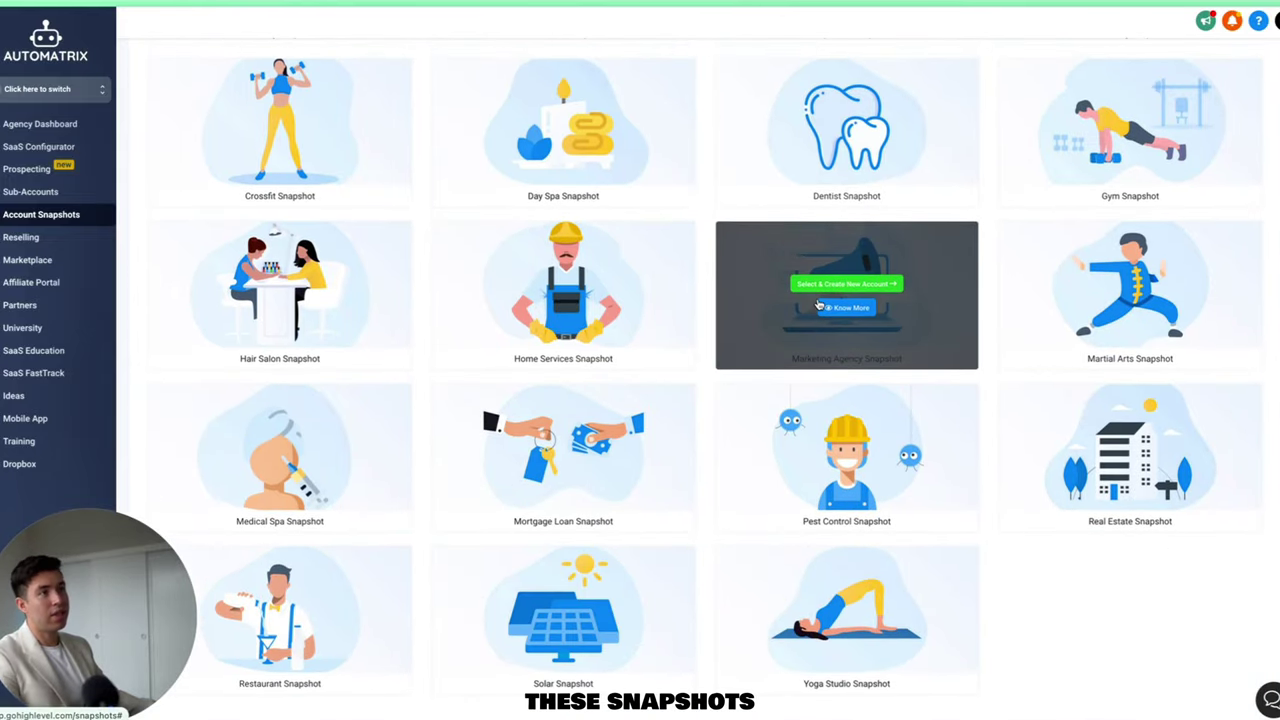
scroll(817, 305, up, 3)
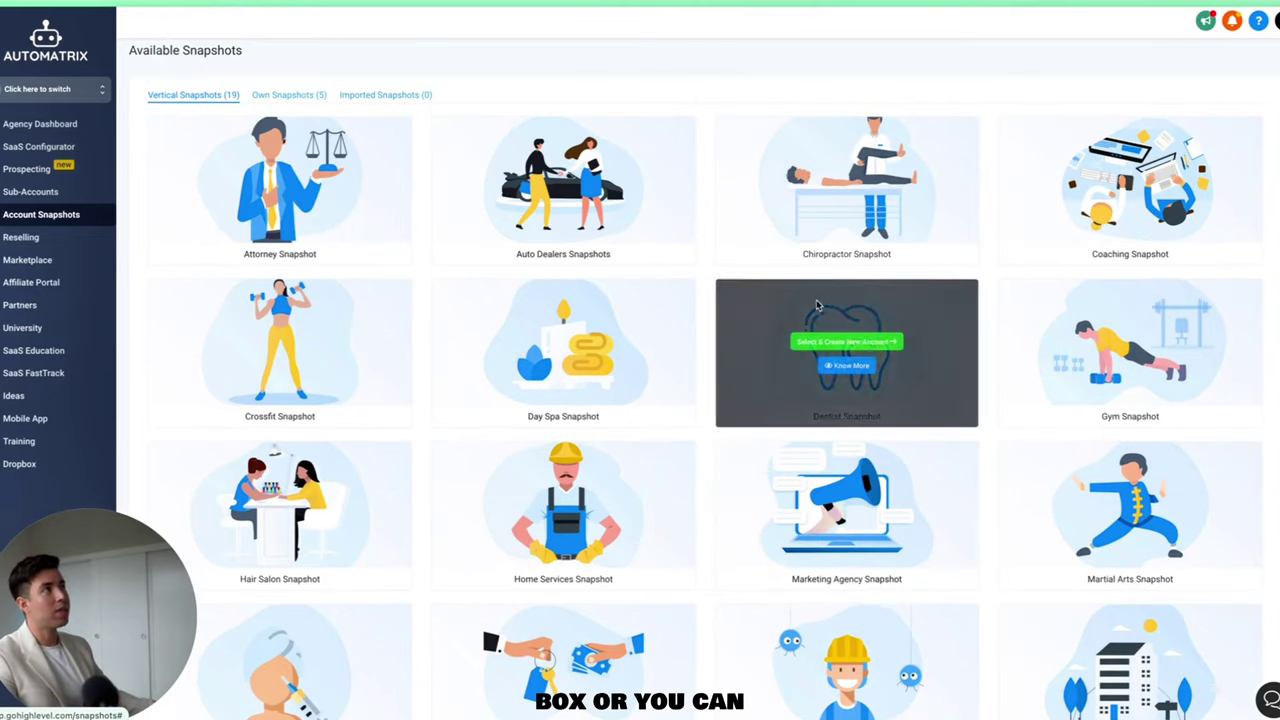
click(284, 95)
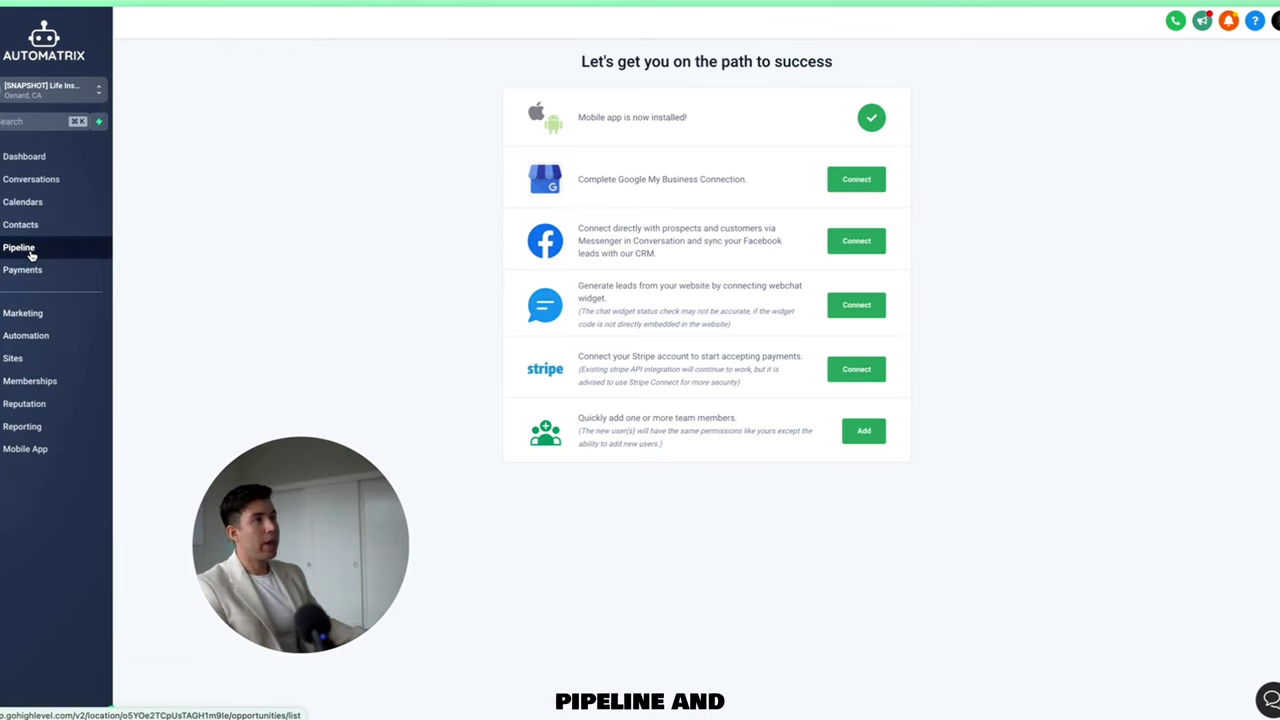
Go to Opportunities and bring up the list of all pipelines.
click(30, 255)
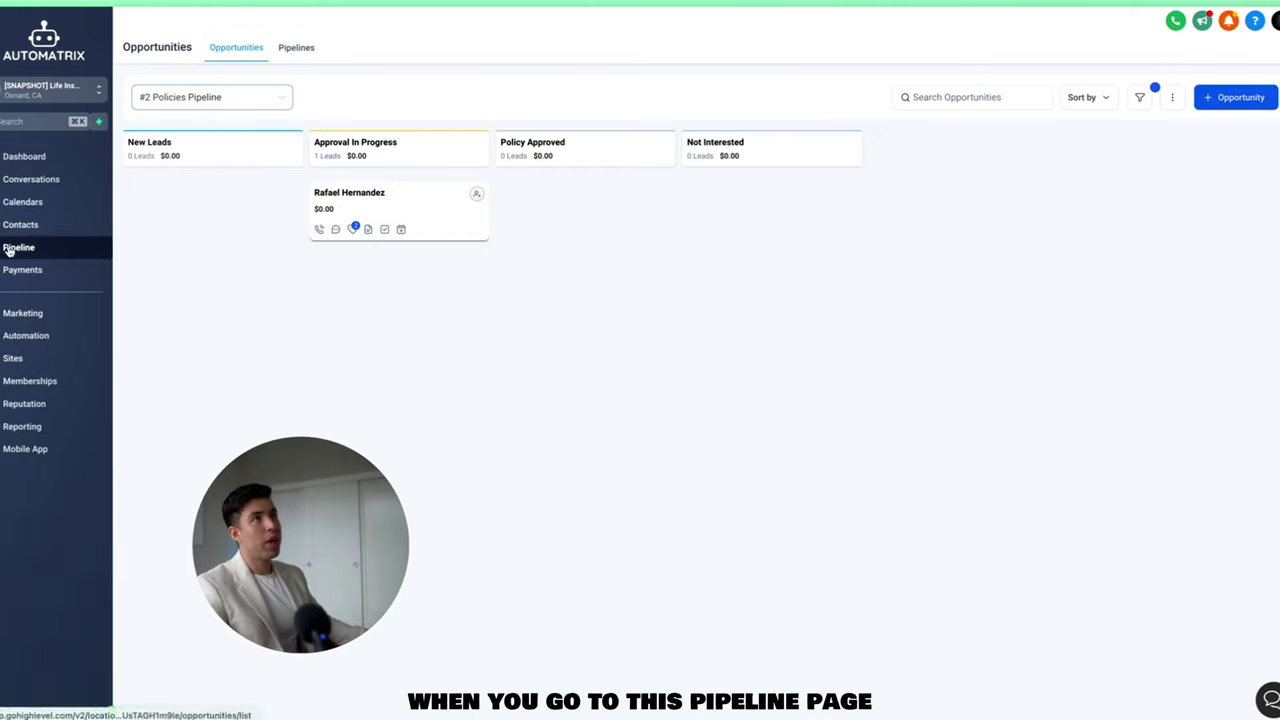
click(300, 50)
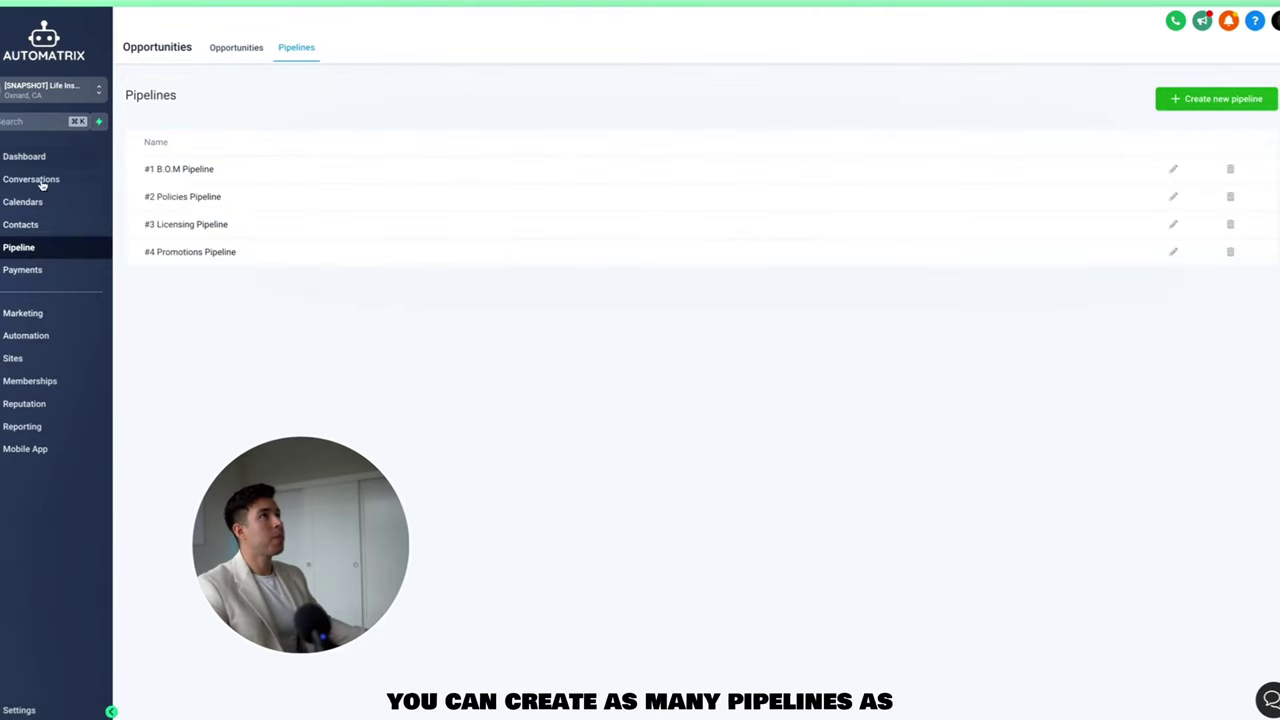
drag(237, 200, 137, 194)
click(513, 213)
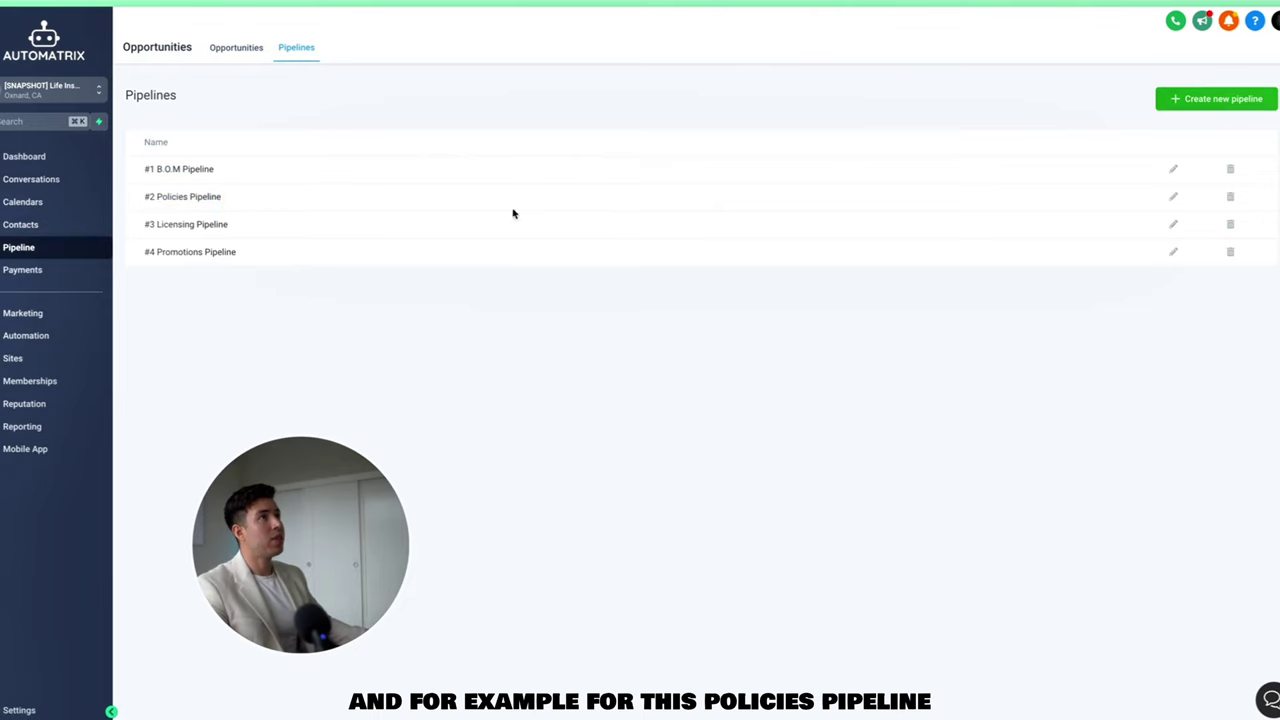
Edit #2 Policies Pipeline, adding and then deleting an empty stage so four stages remain.
click(1174, 197)
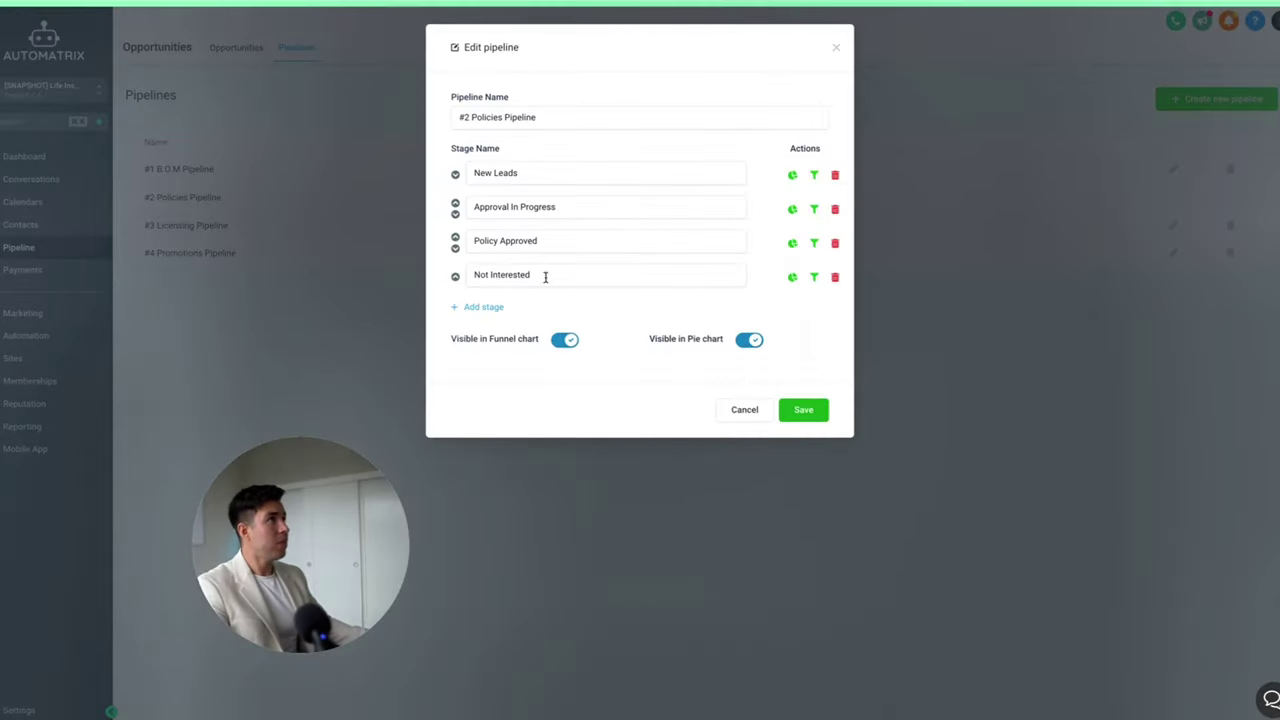
click(496, 317)
click(835, 277)
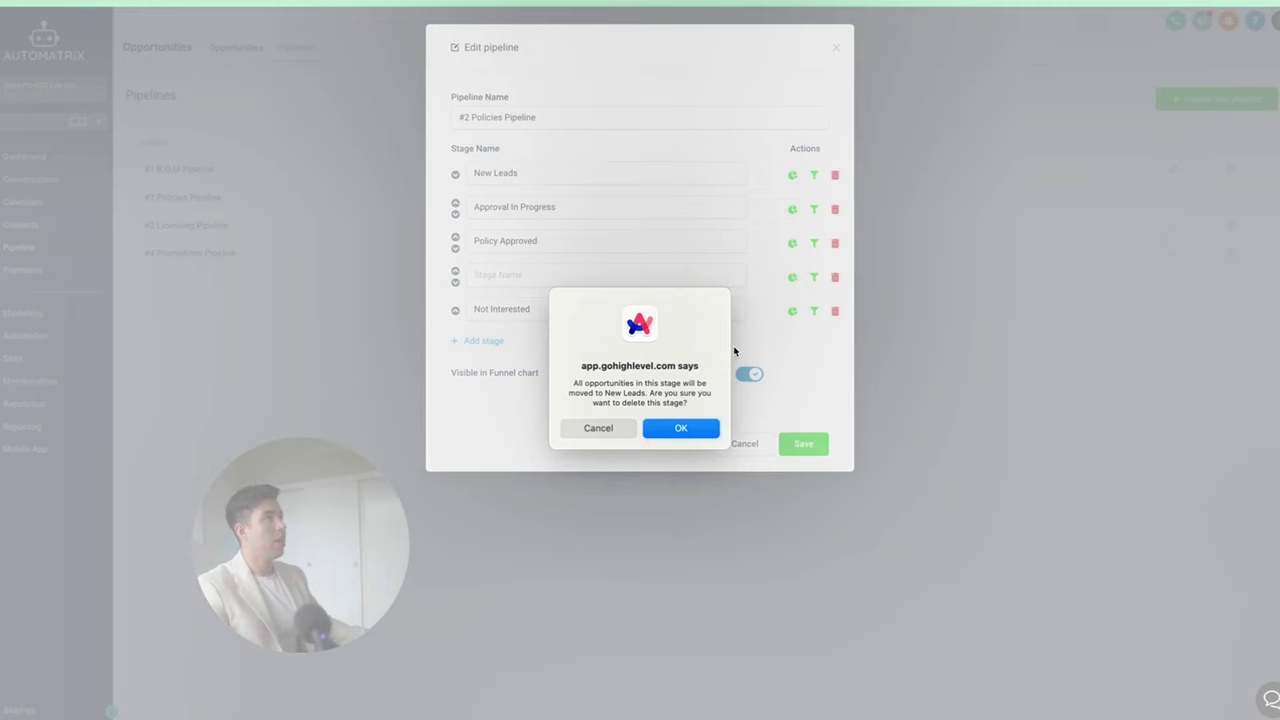
click(677, 426)
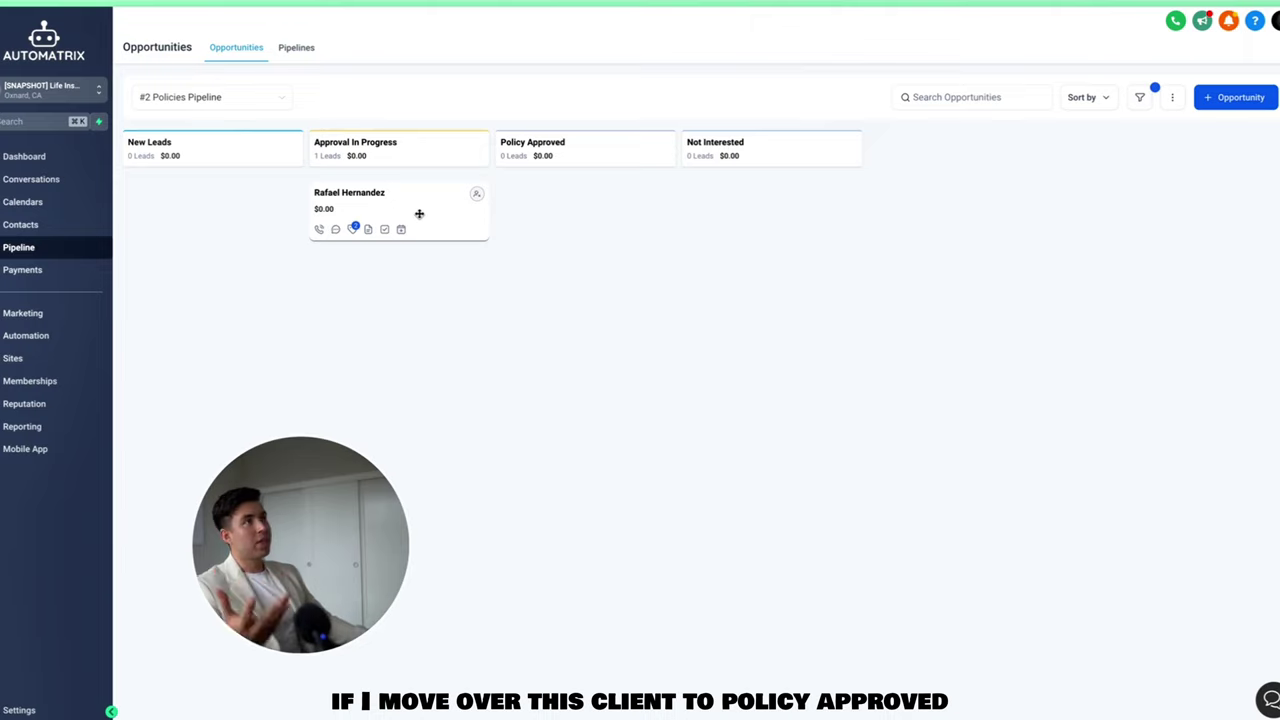
Drag the client's card to Policy Approved, back to New Leads, then into Policy Approved again.
drag(419, 213, 600, 215)
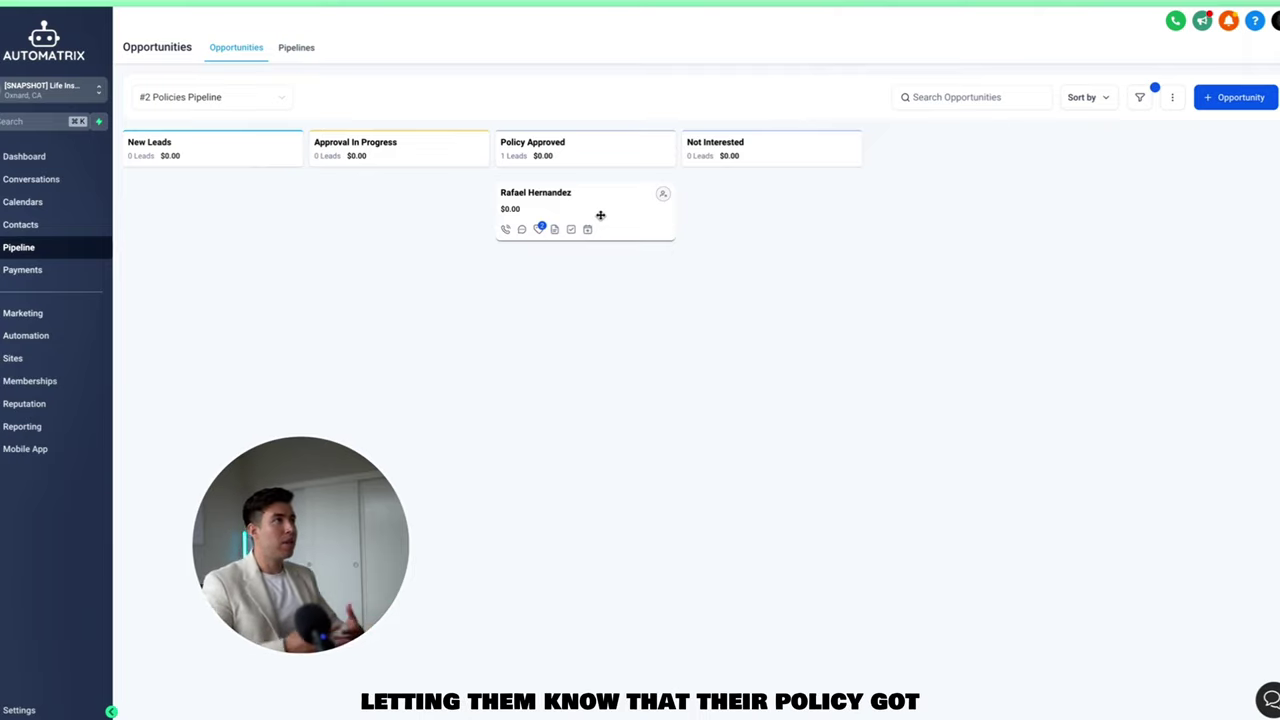
drag(600, 215, 263, 214)
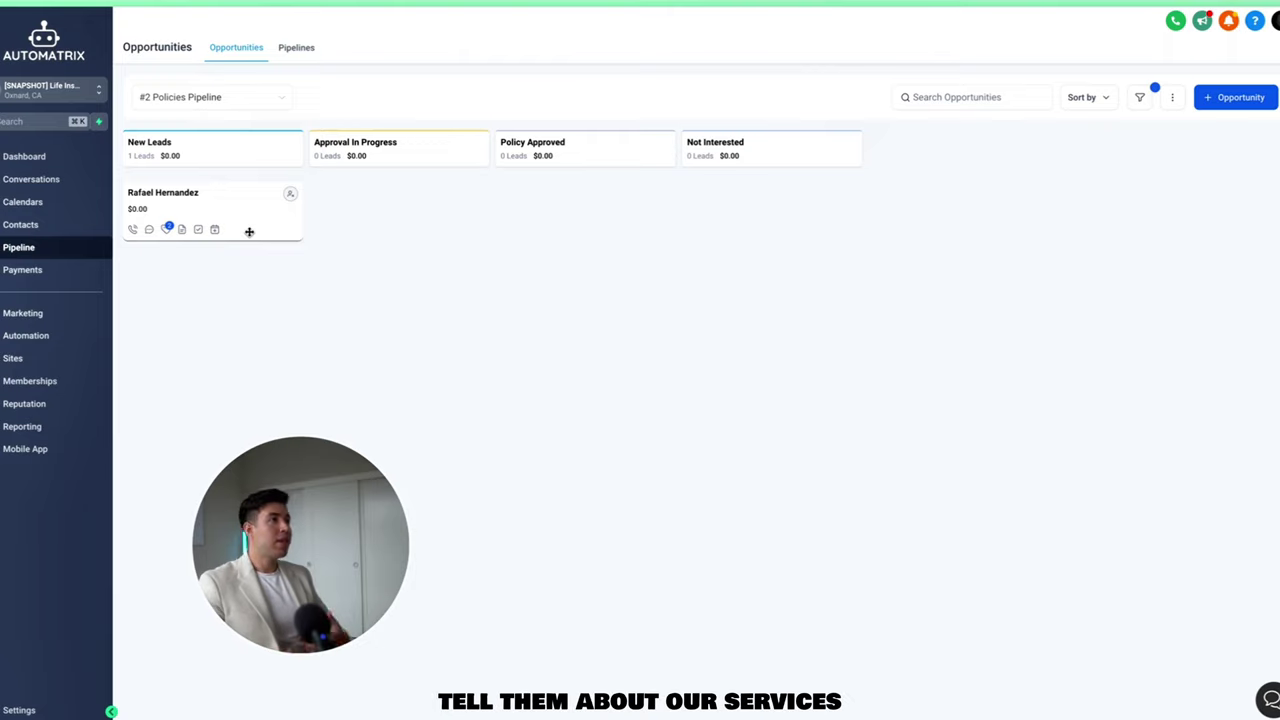
drag(249, 231, 612, 274)
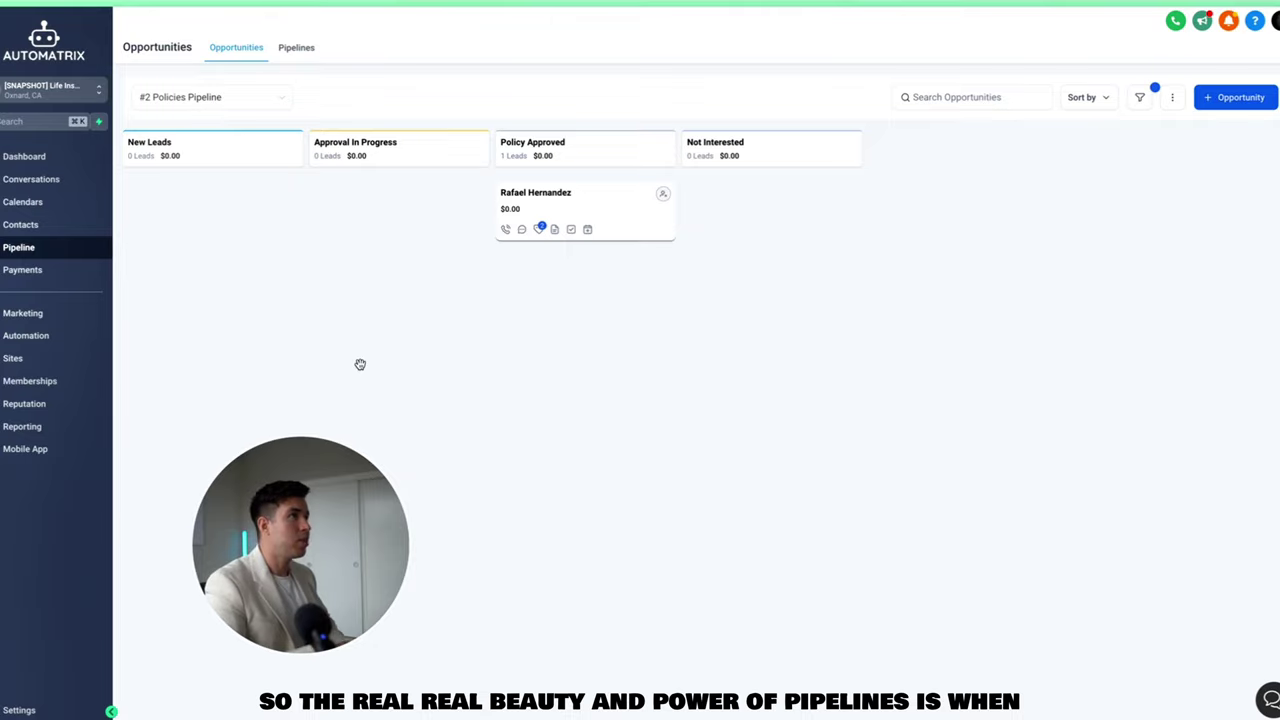
Create a new workflow and rename it 'Policy Approved Workflow'.
click(30, 335)
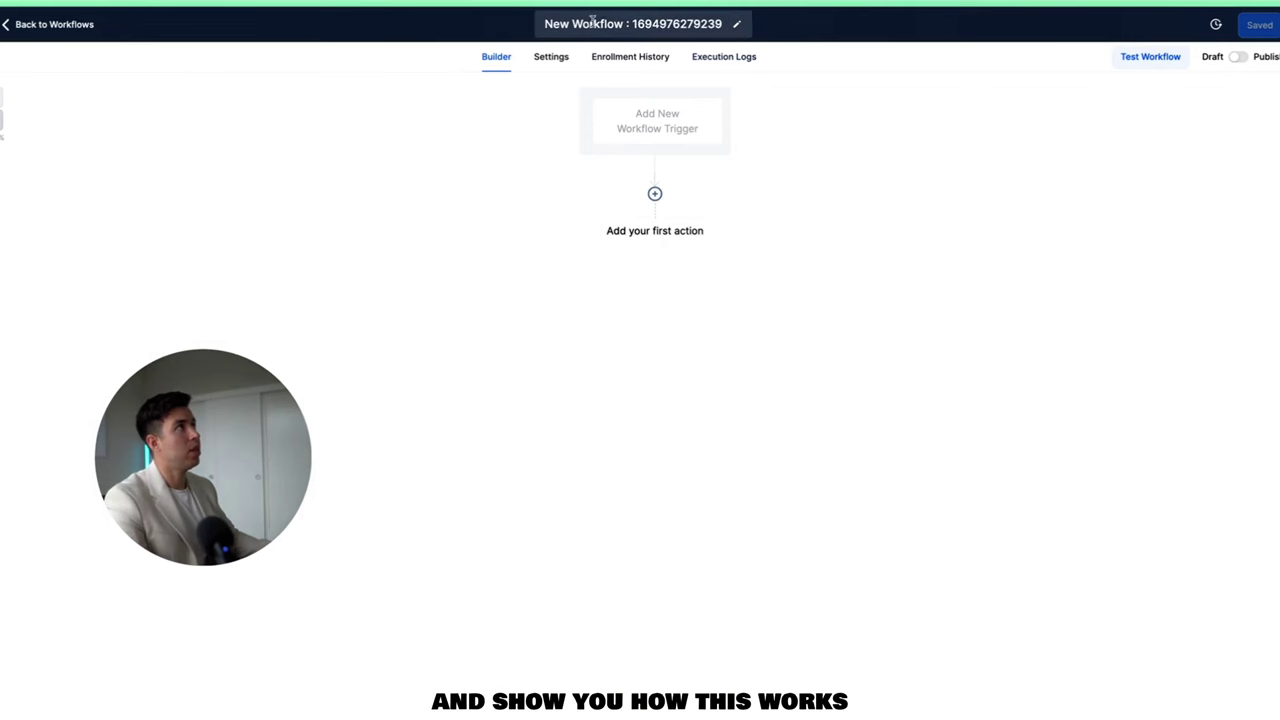
click(592, 20)
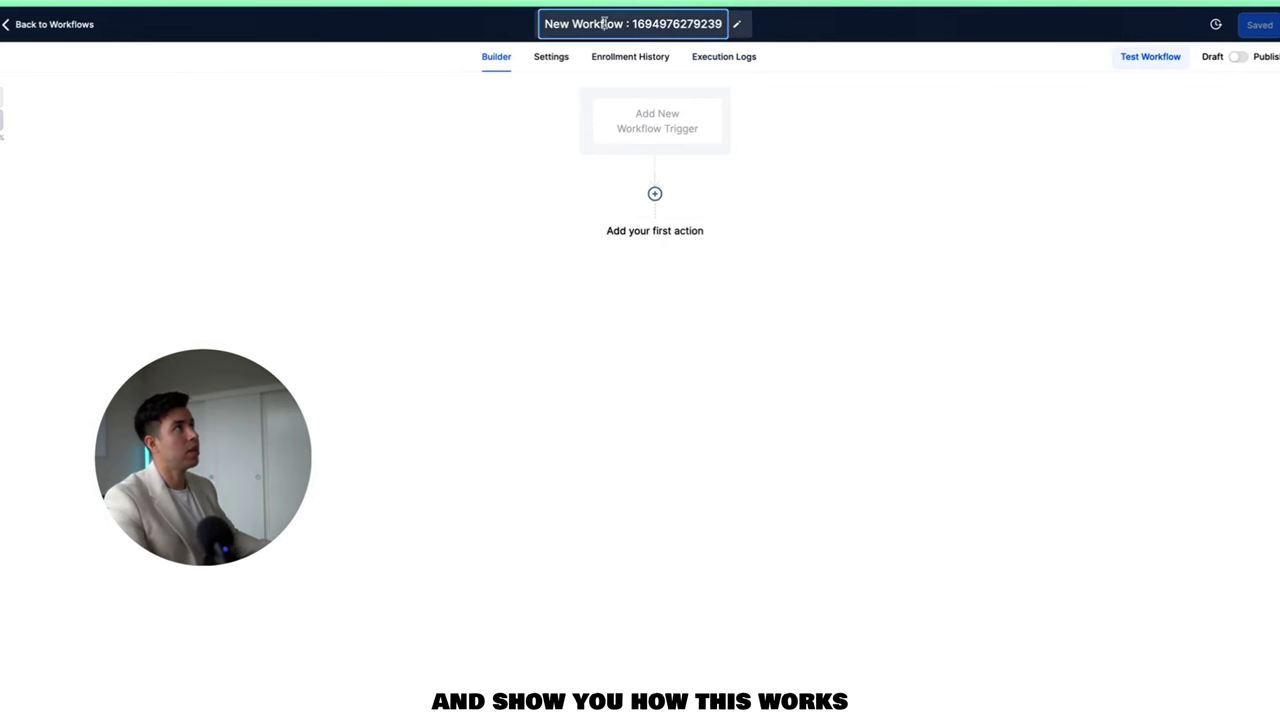
key(ctrl+a)
key(BackSpace)
text(Po)
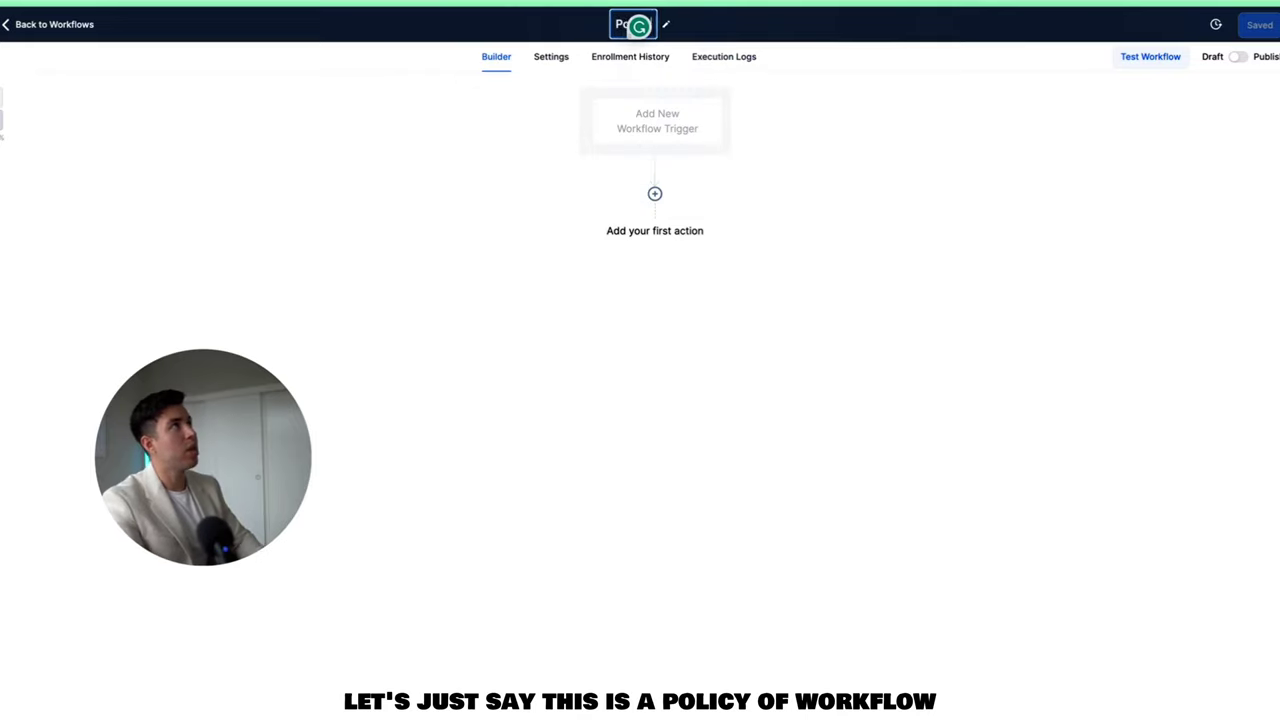
text(licy Approved Workflow)
key(Return)
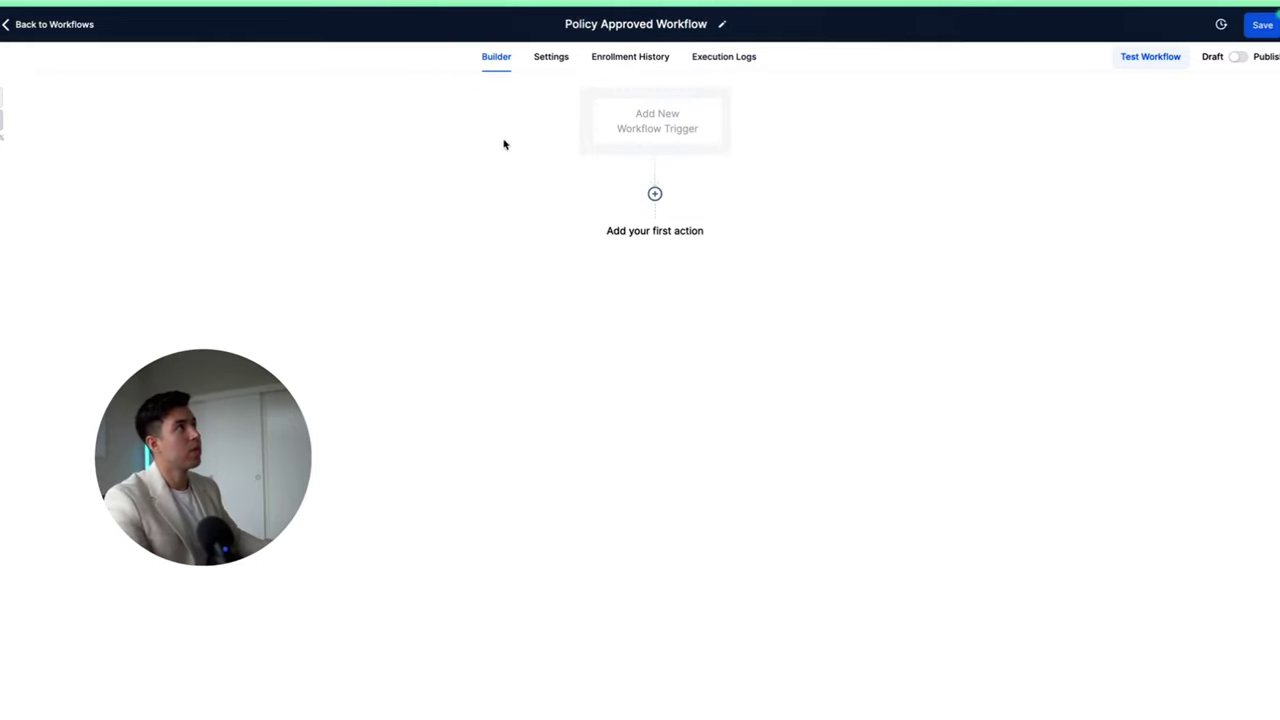
Set the workflow trigger to Pipeline Stage Changed.
click(685, 134)
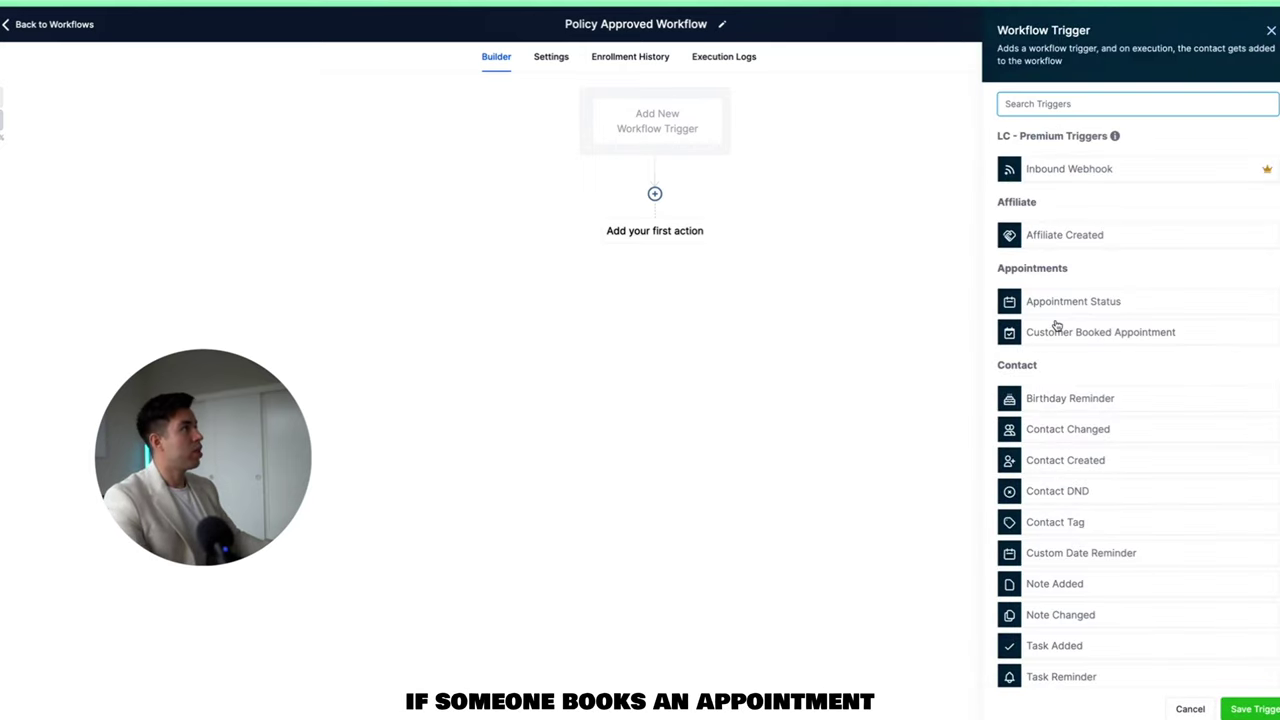
scroll(1060, 340, down, 3)
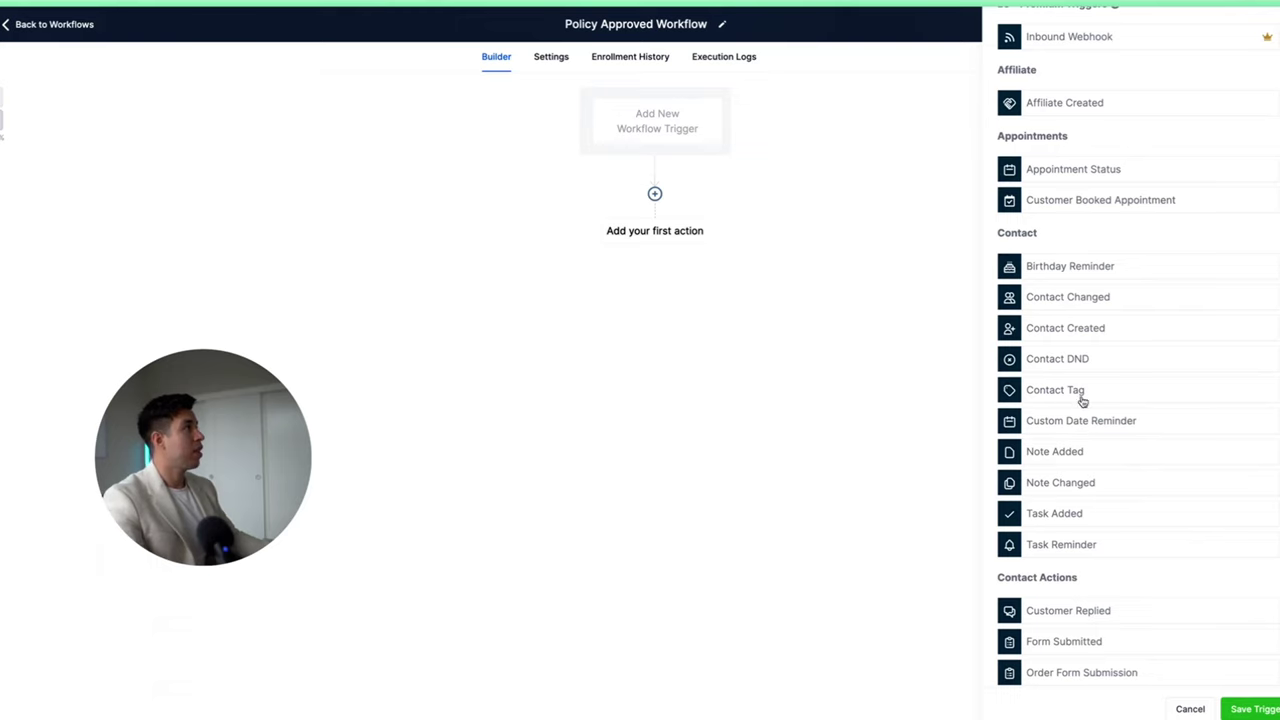
scroll(1082, 400, down, 1)
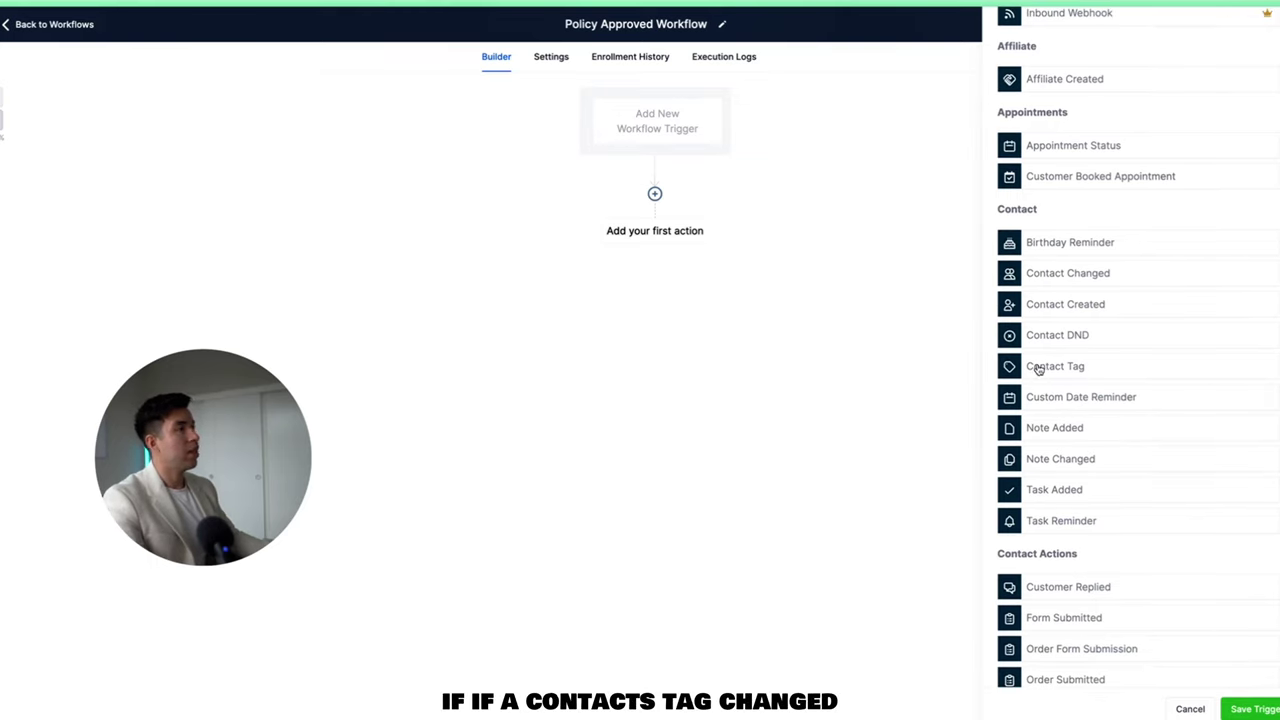
scroll(1040, 369, down, 8)
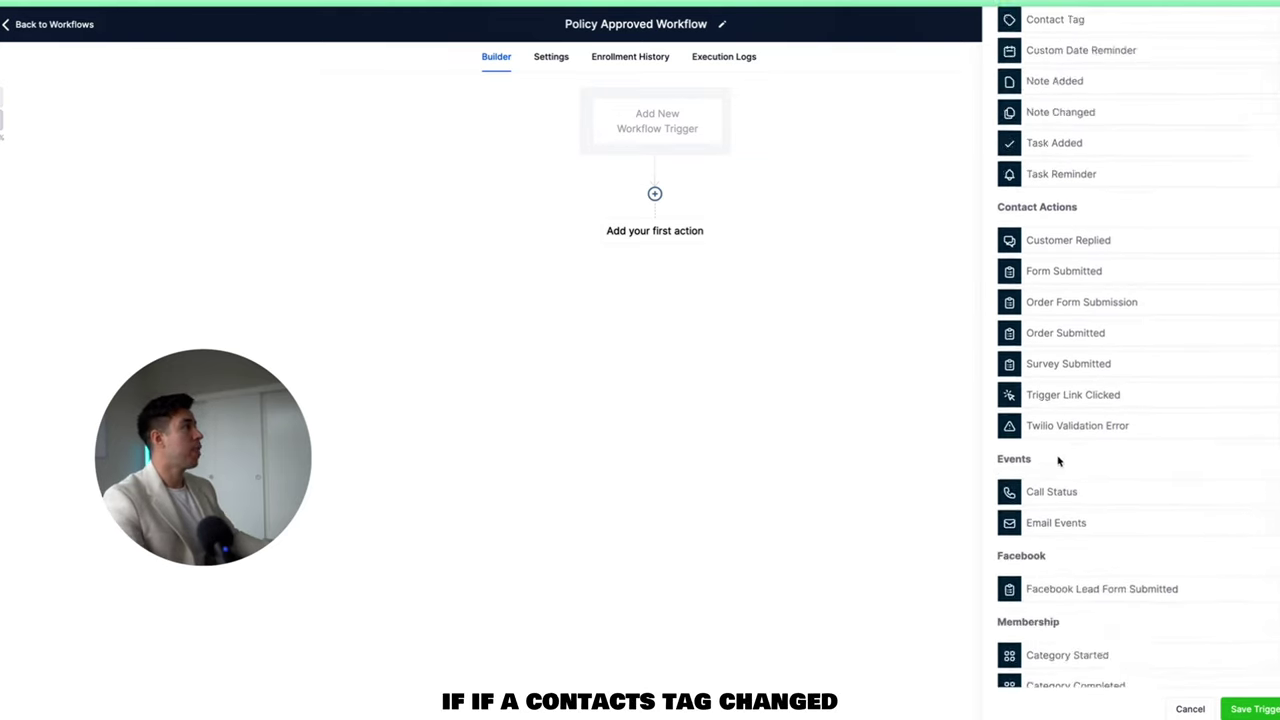
scroll(1060, 480, down, 20)
scroll(1114, 445, up, 5)
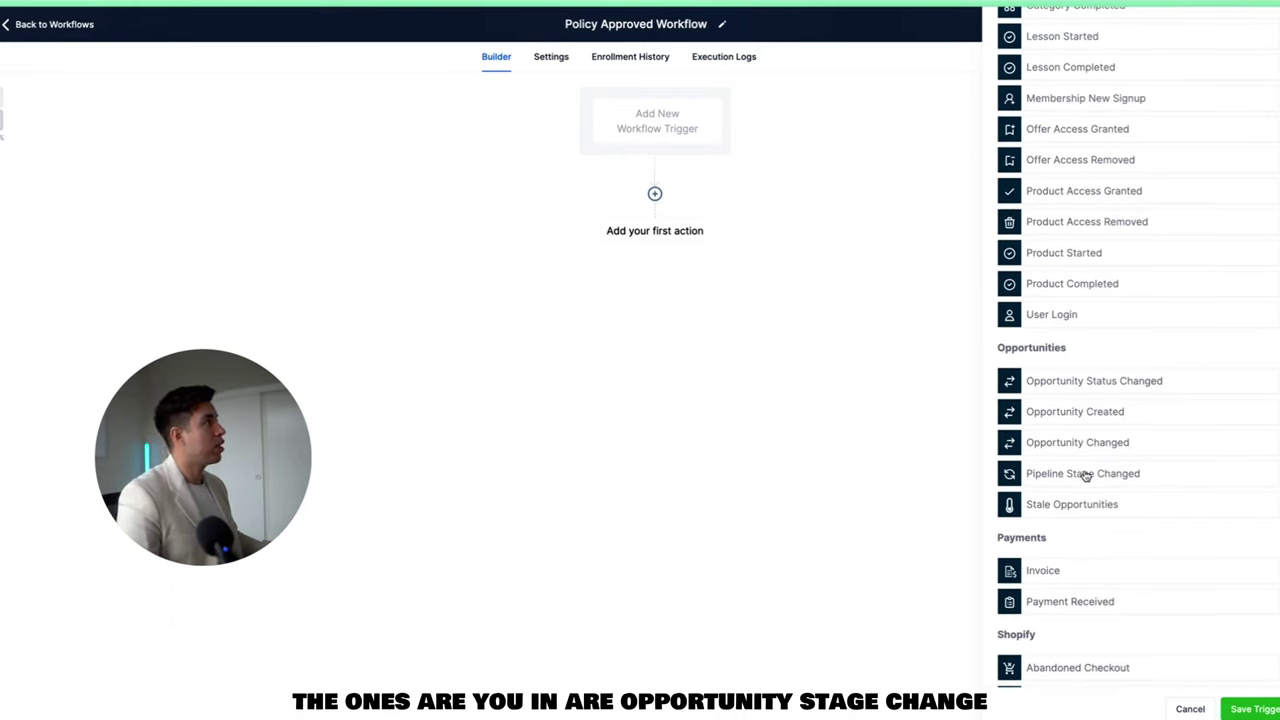
scroll(1088, 476, up, 15)
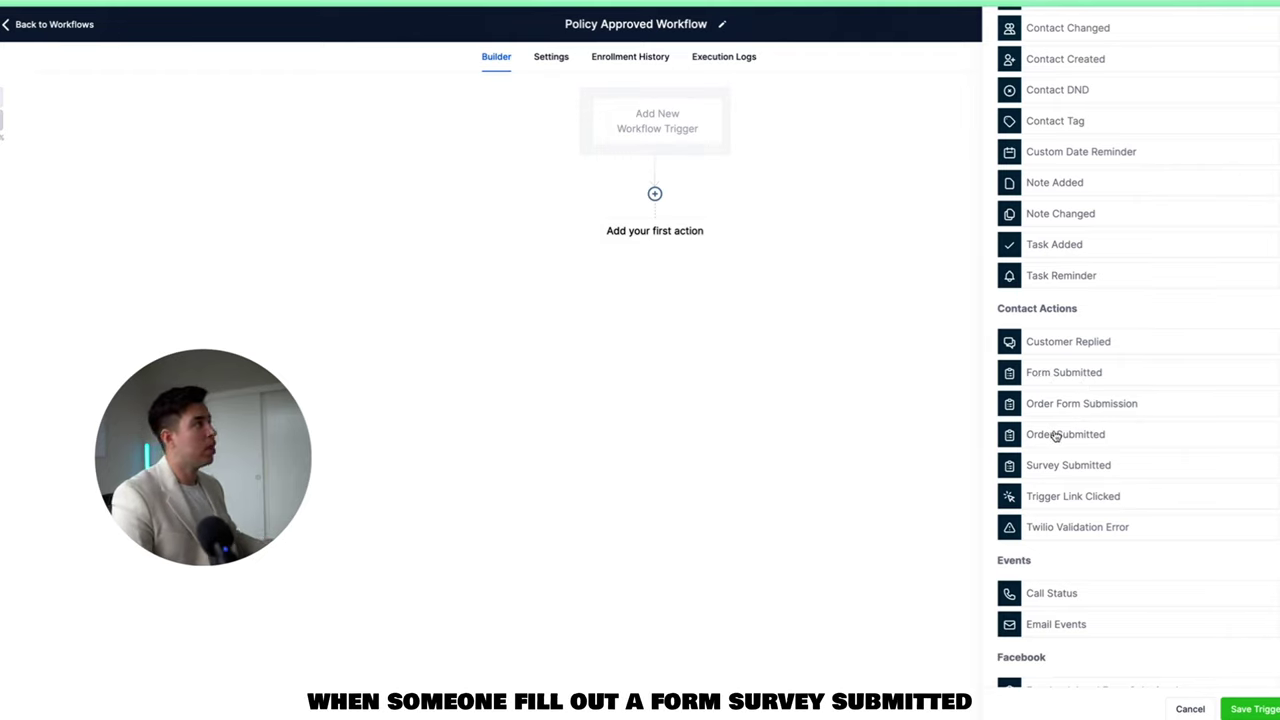
scroll(1103, 480, up, 4)
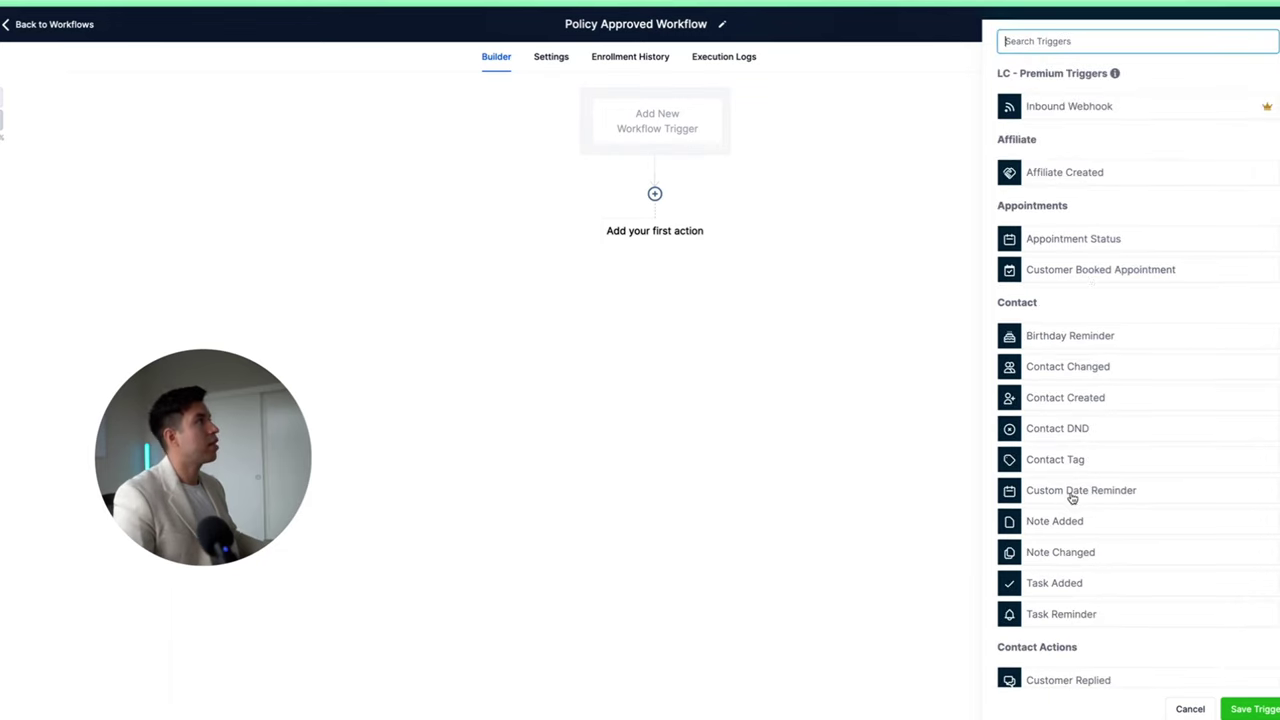
scroll(1043, 317, up, 1)
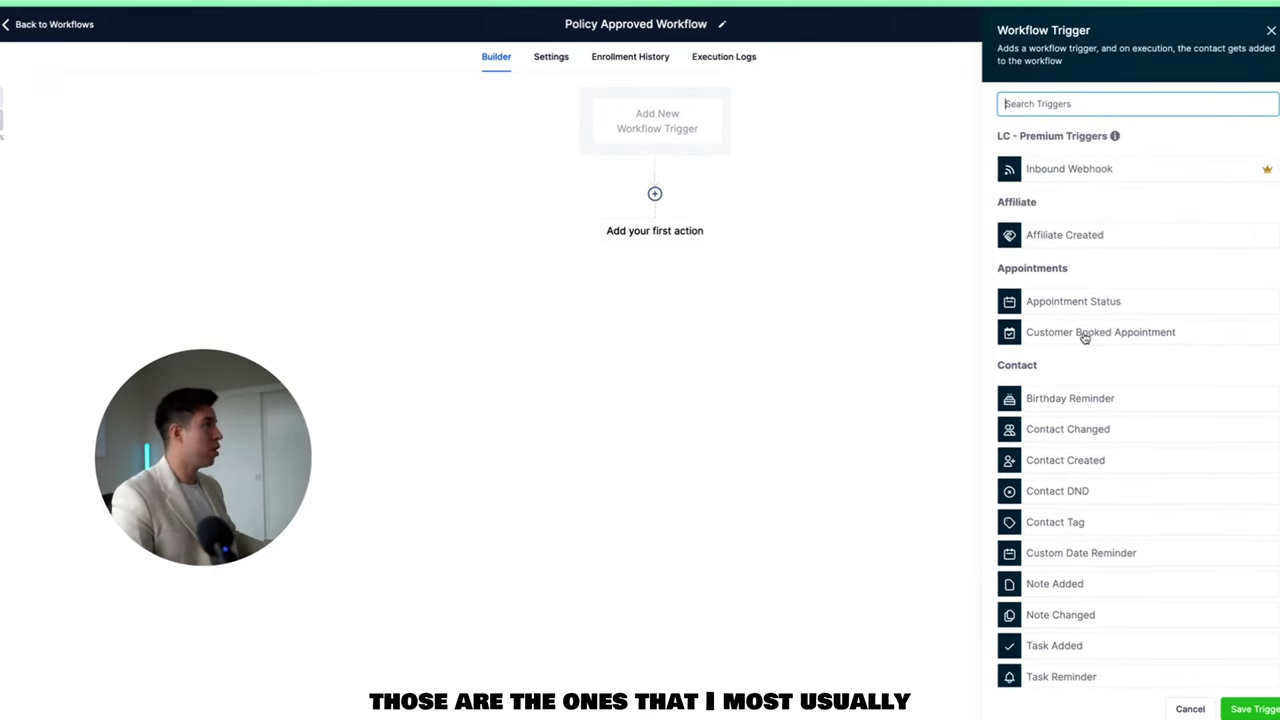
scroll(1100, 449, down, 15)
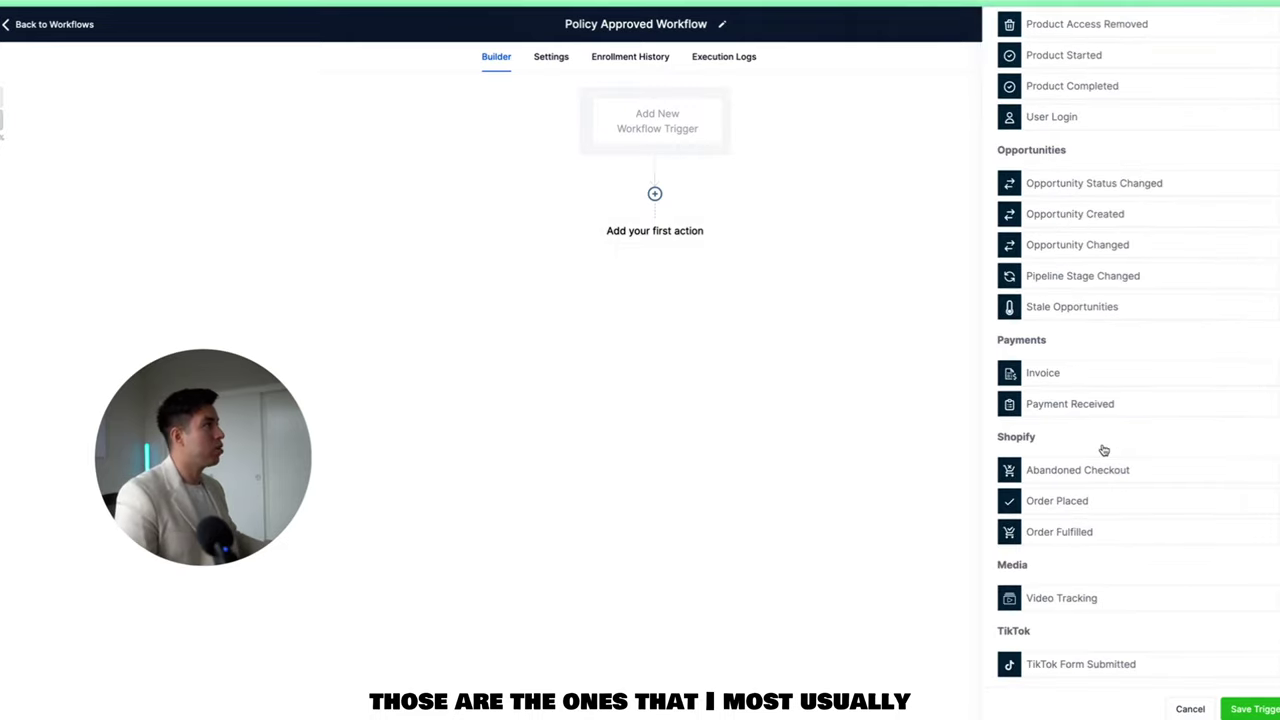
click(1108, 277)
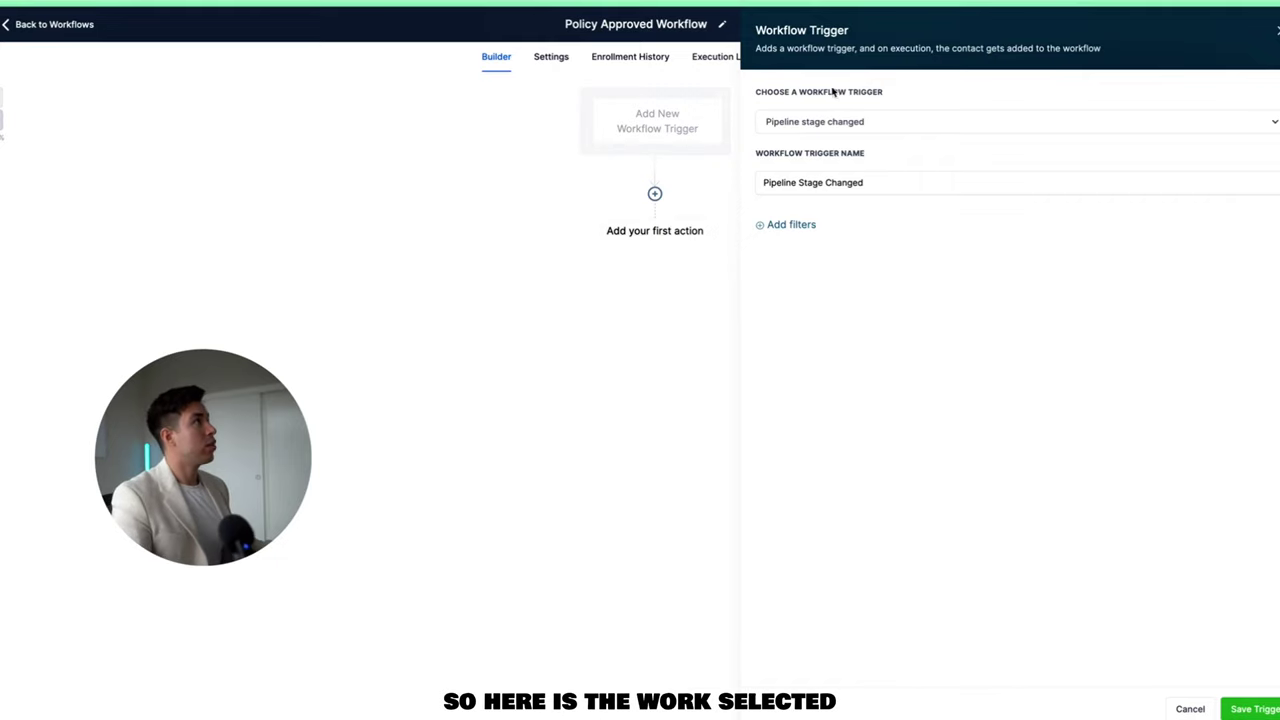
Name the trigger 'Pipeline Stage "Policy Approved"' and save it.
click(840, 120)
click(840, 120)
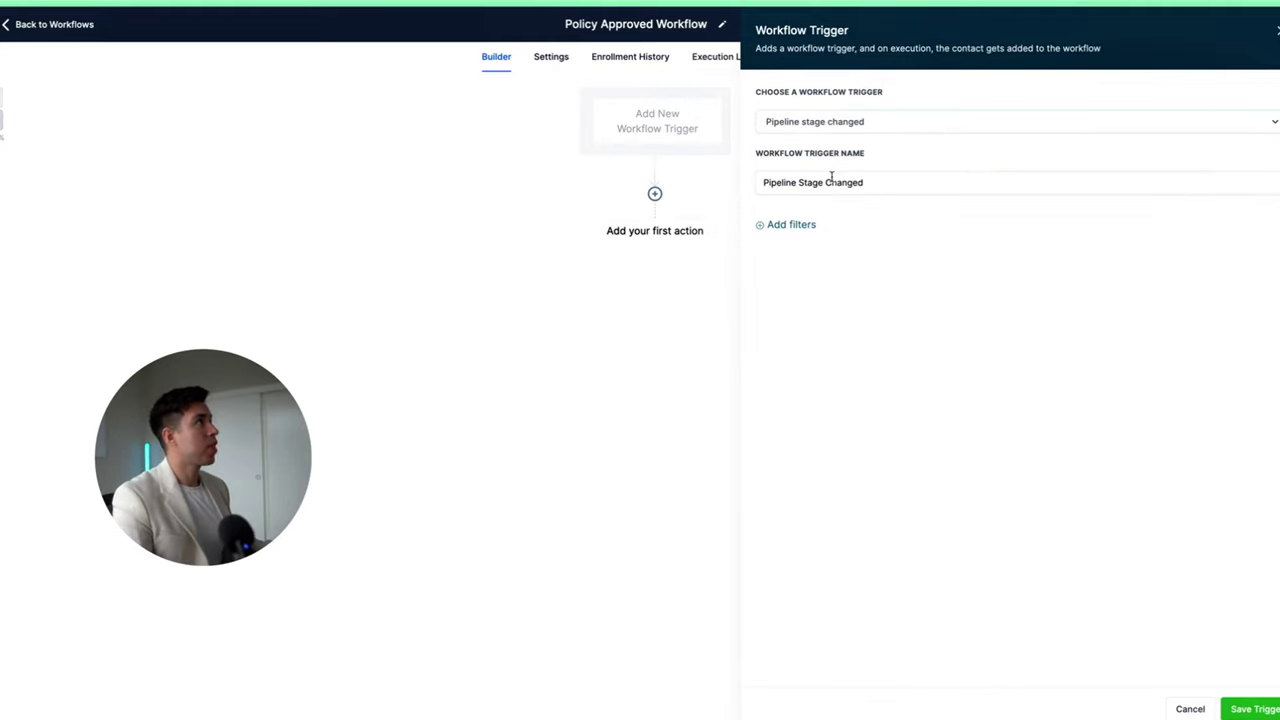
drag(905, 183, 748, 177)
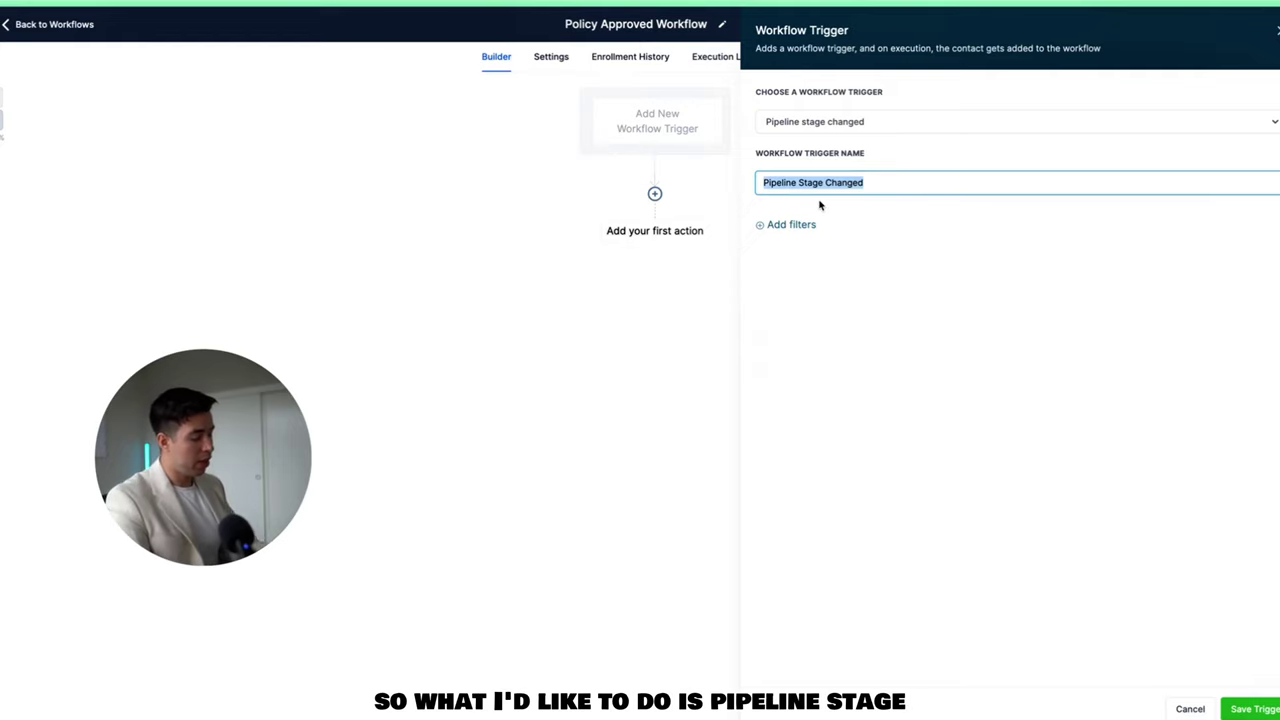
text(Pipeline Stage)
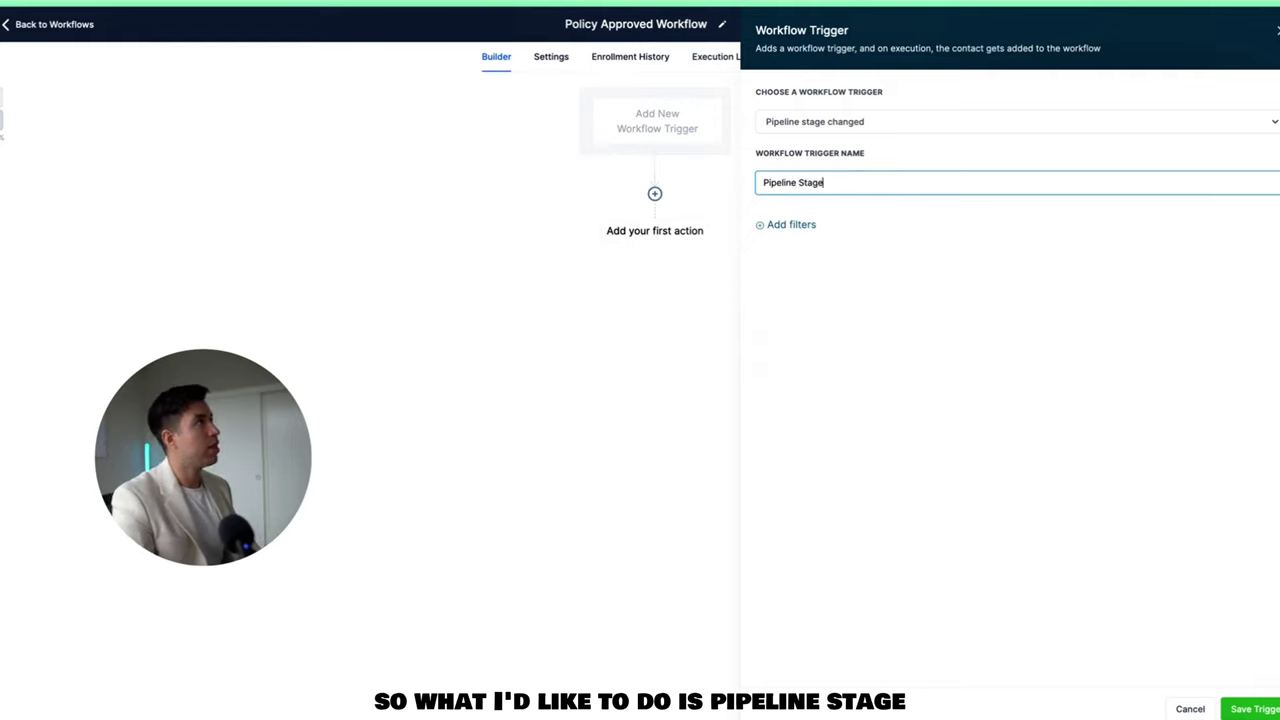
text( "A)
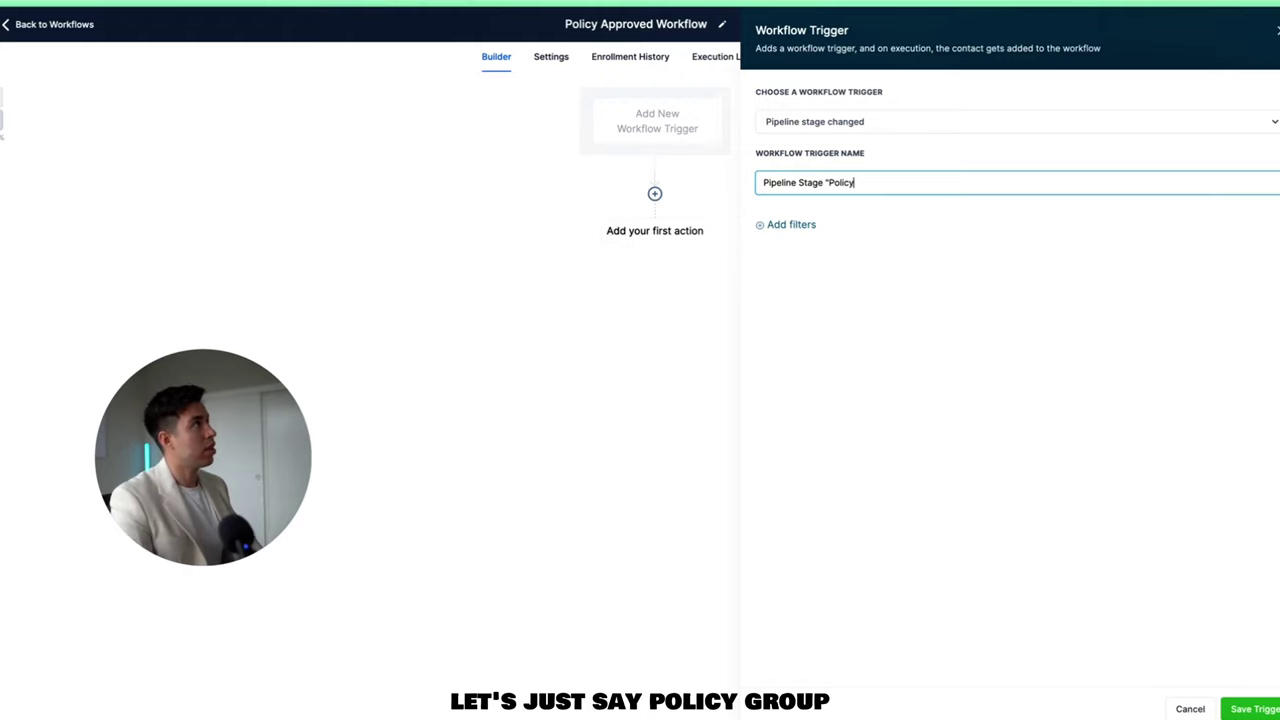
text(olicy Approved)
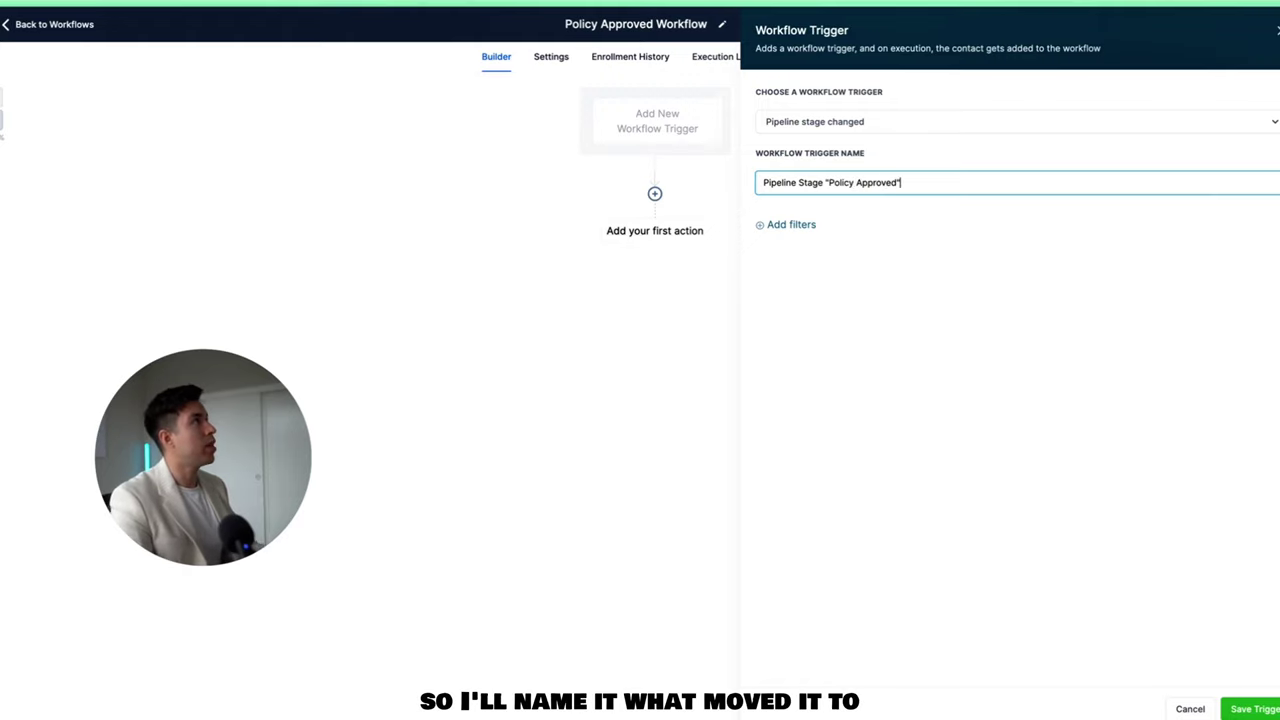
click(1262, 708)
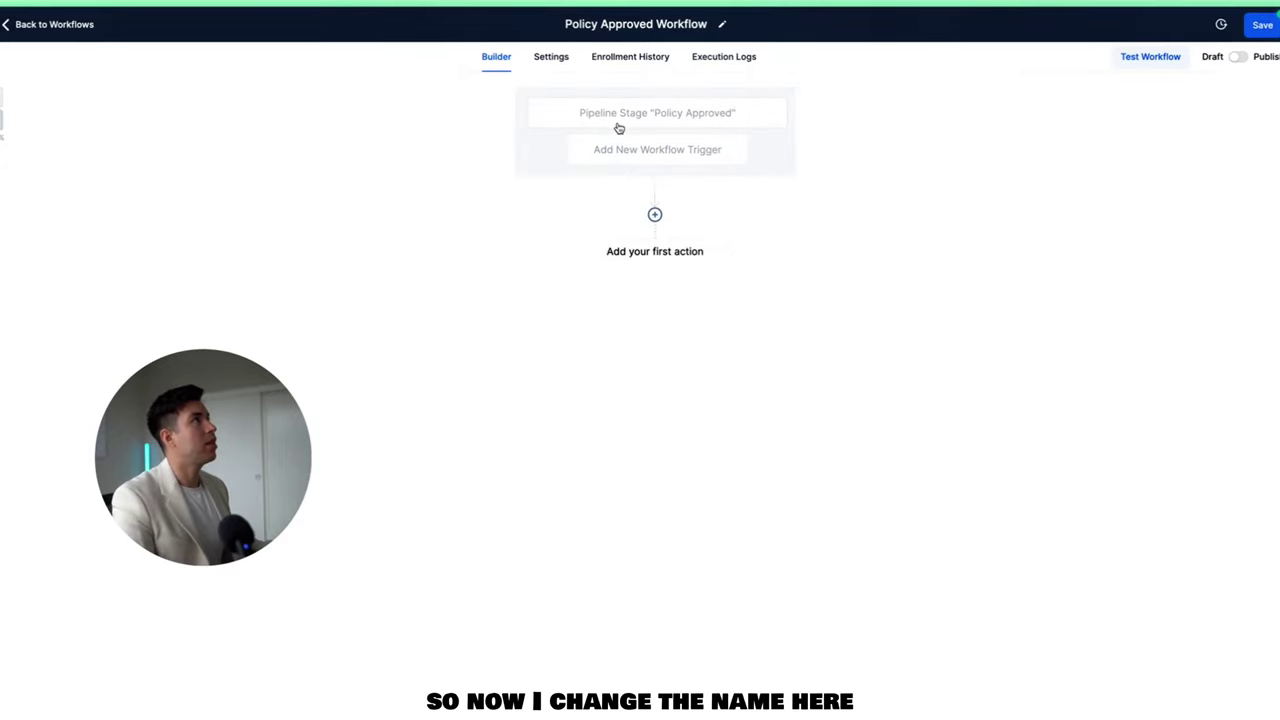
Reopen the trigger and add an In pipeline filter set to #2 Policies Pipeline.
click(657, 113)
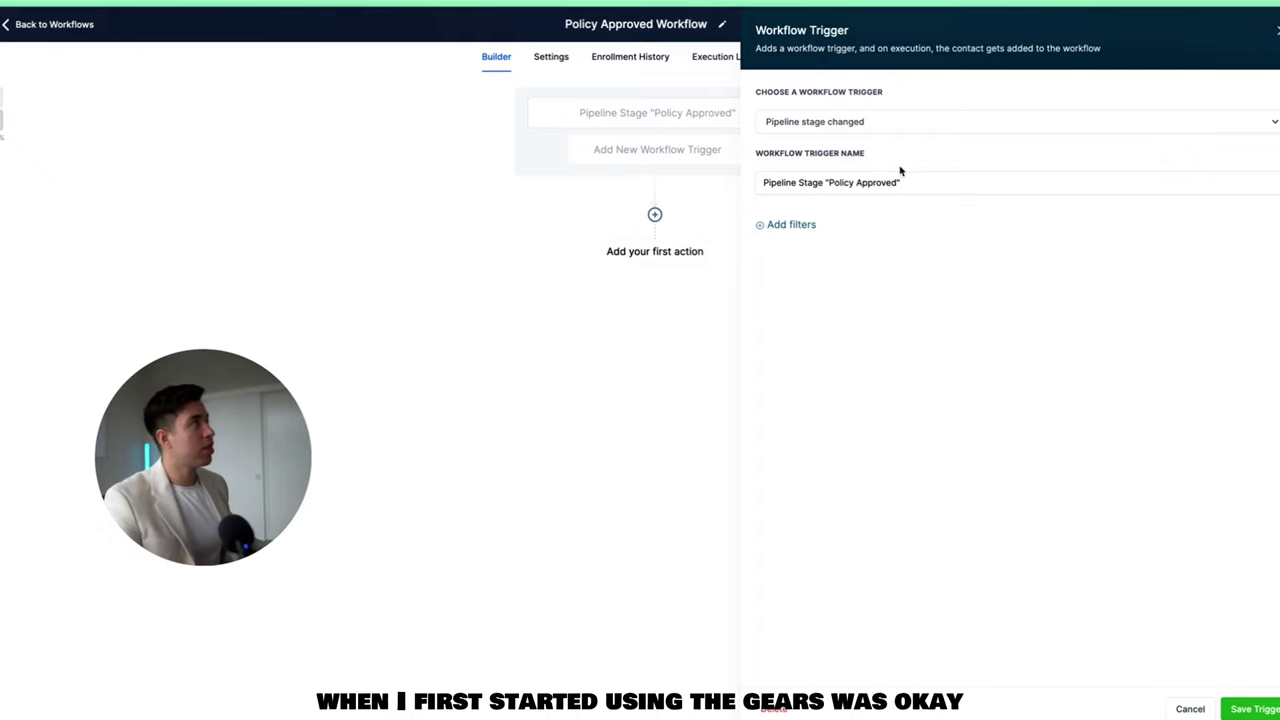
drag(919, 181, 748, 171)
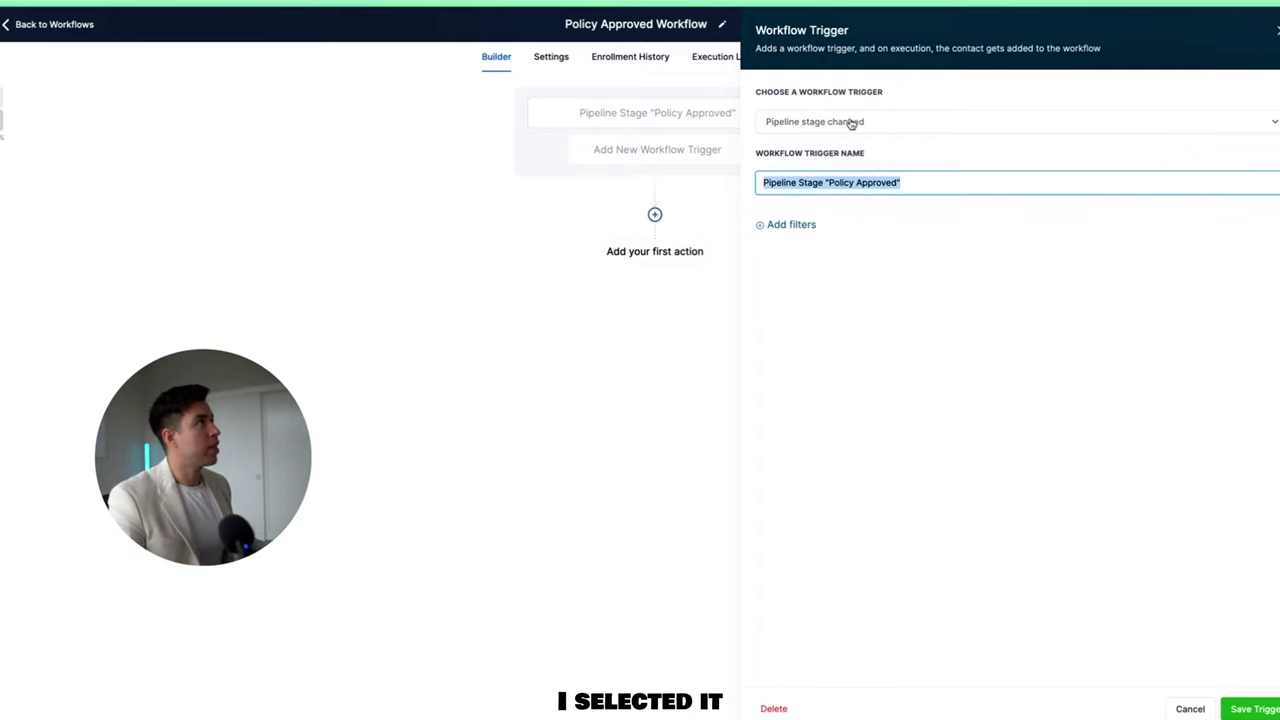
click(803, 255)
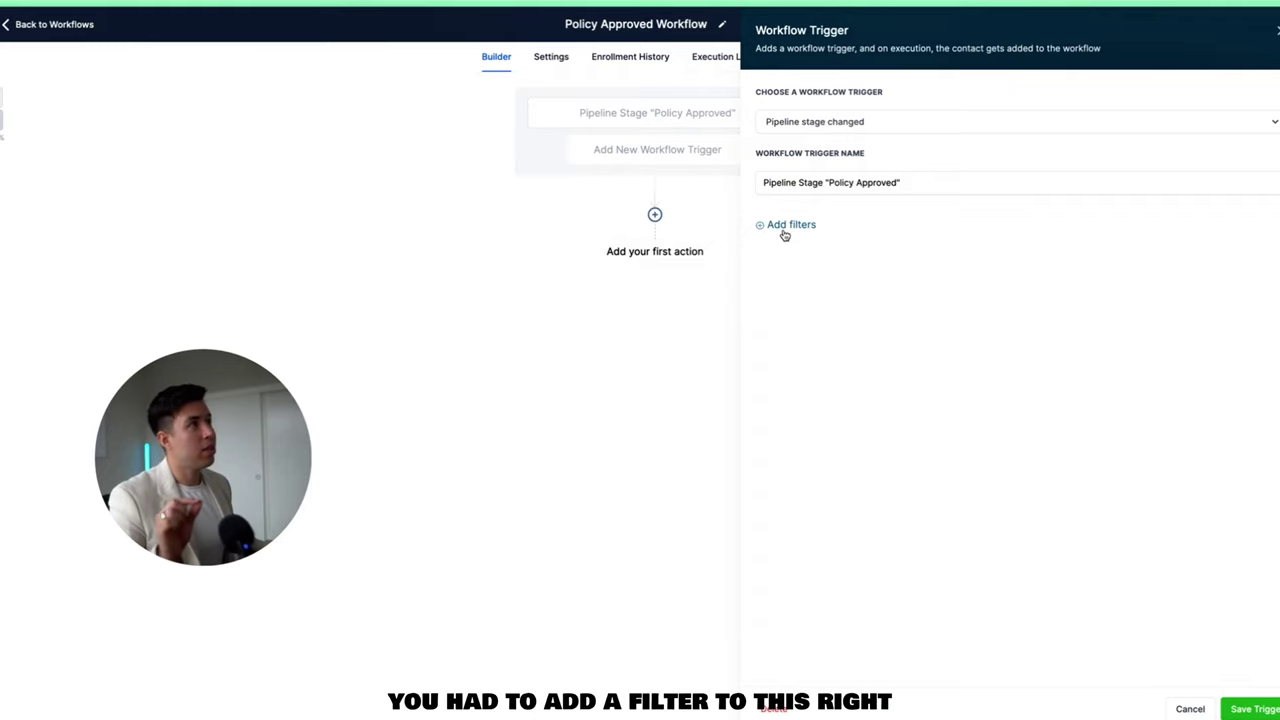
click(785, 230)
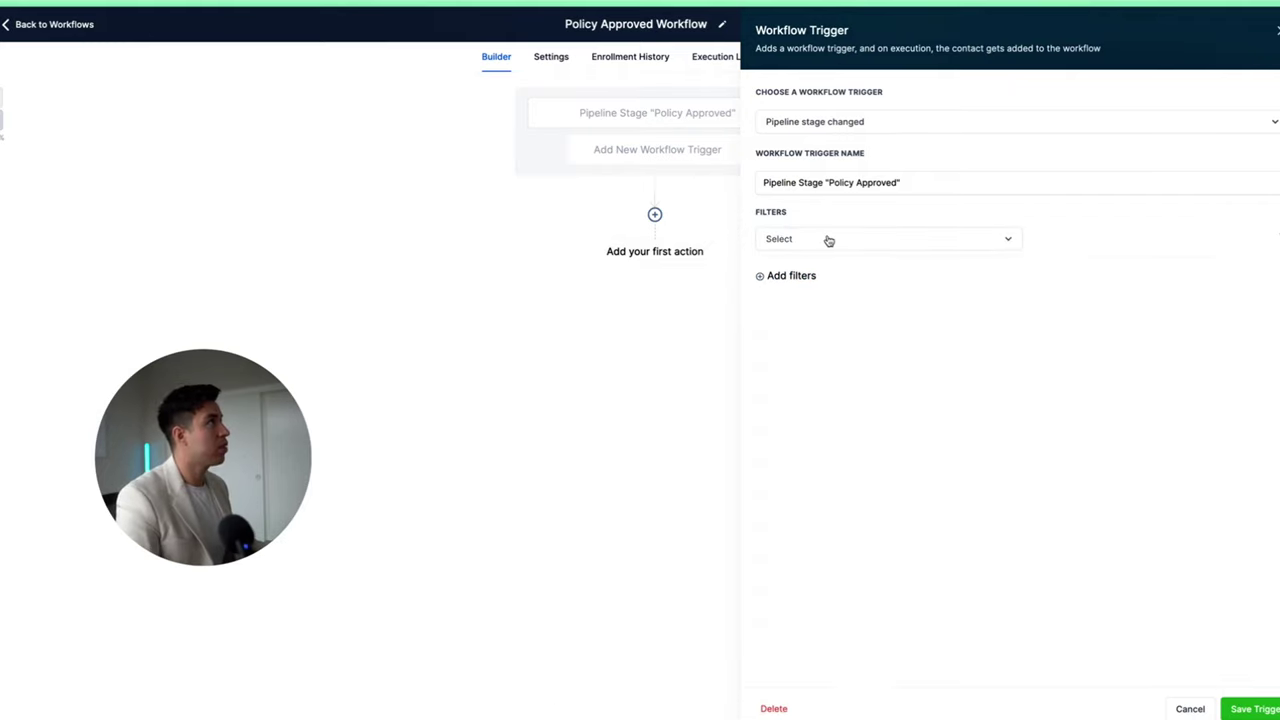
click(828, 240)
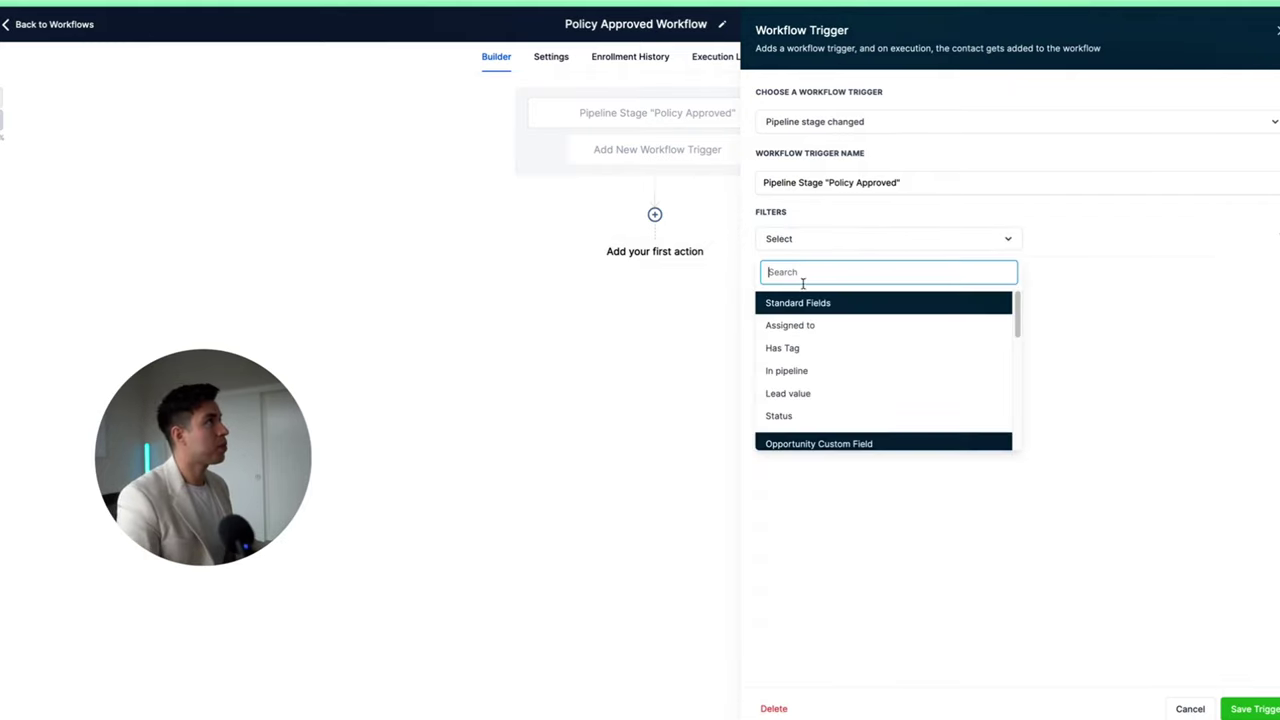
click(790, 372)
click(1068, 238)
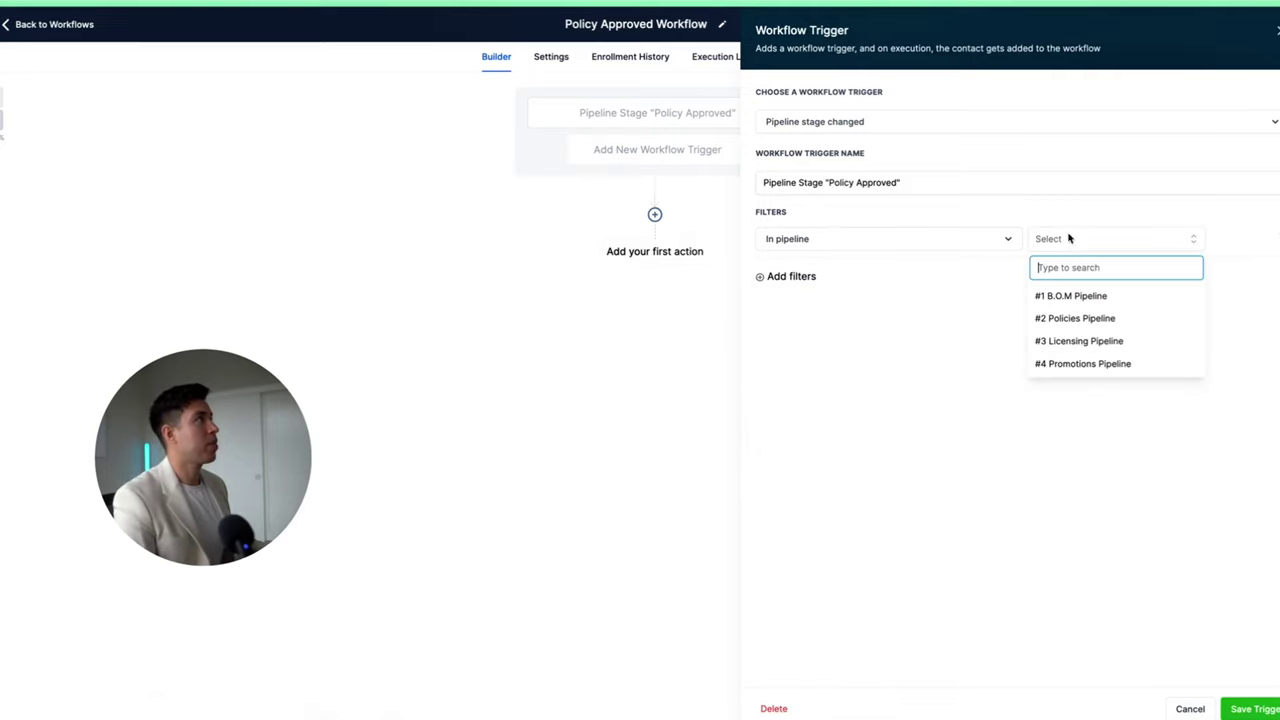
click(1086, 320)
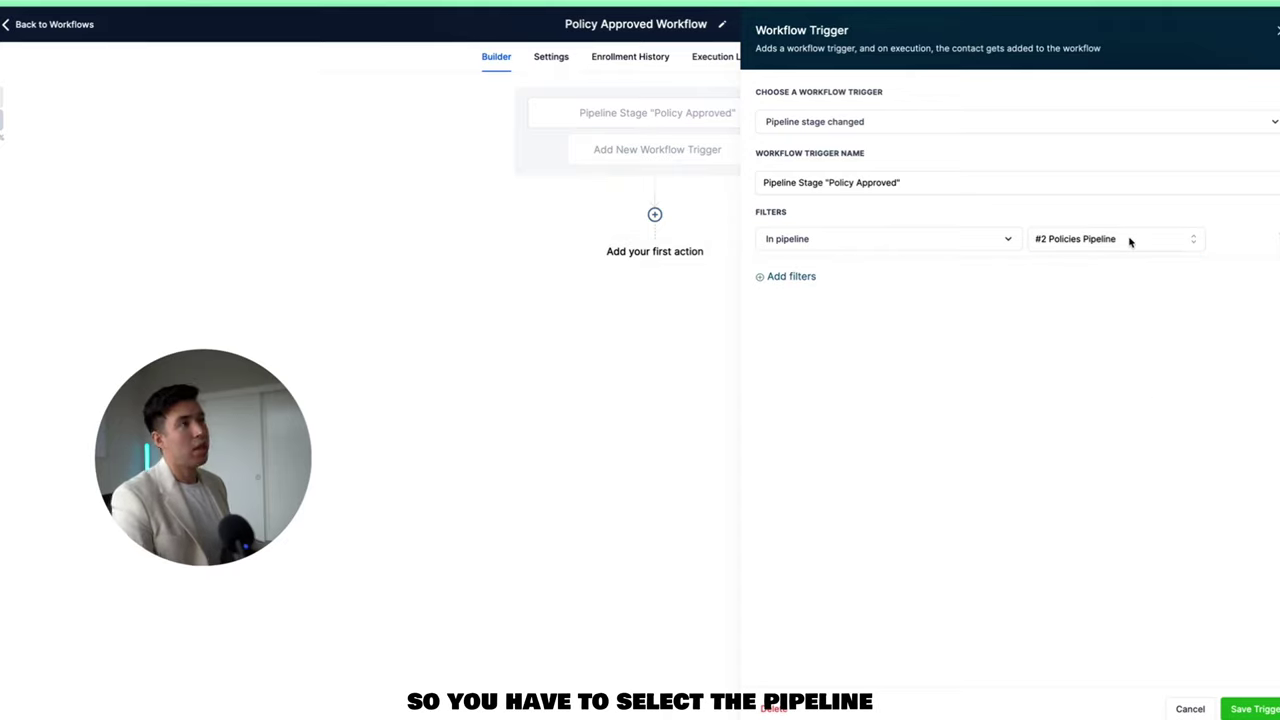
Add a Pipeline stage filter for Policy Approved and save the trigger.
click(813, 280)
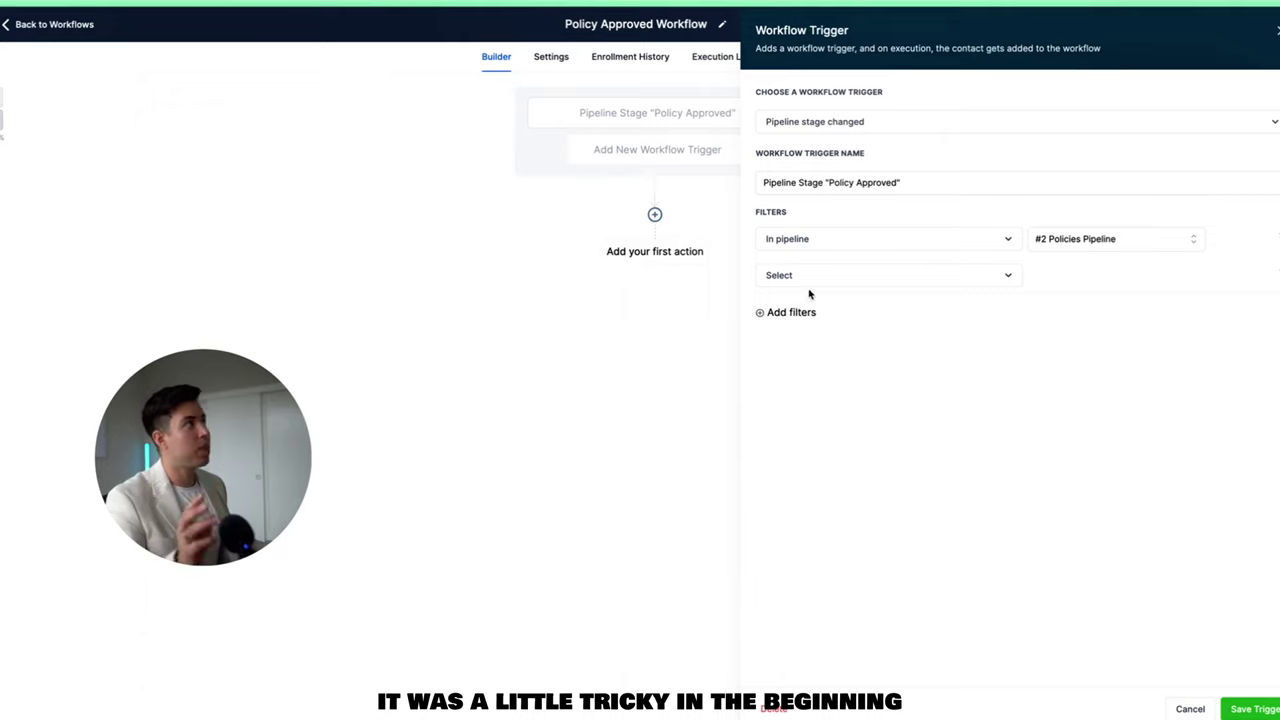
click(812, 284)
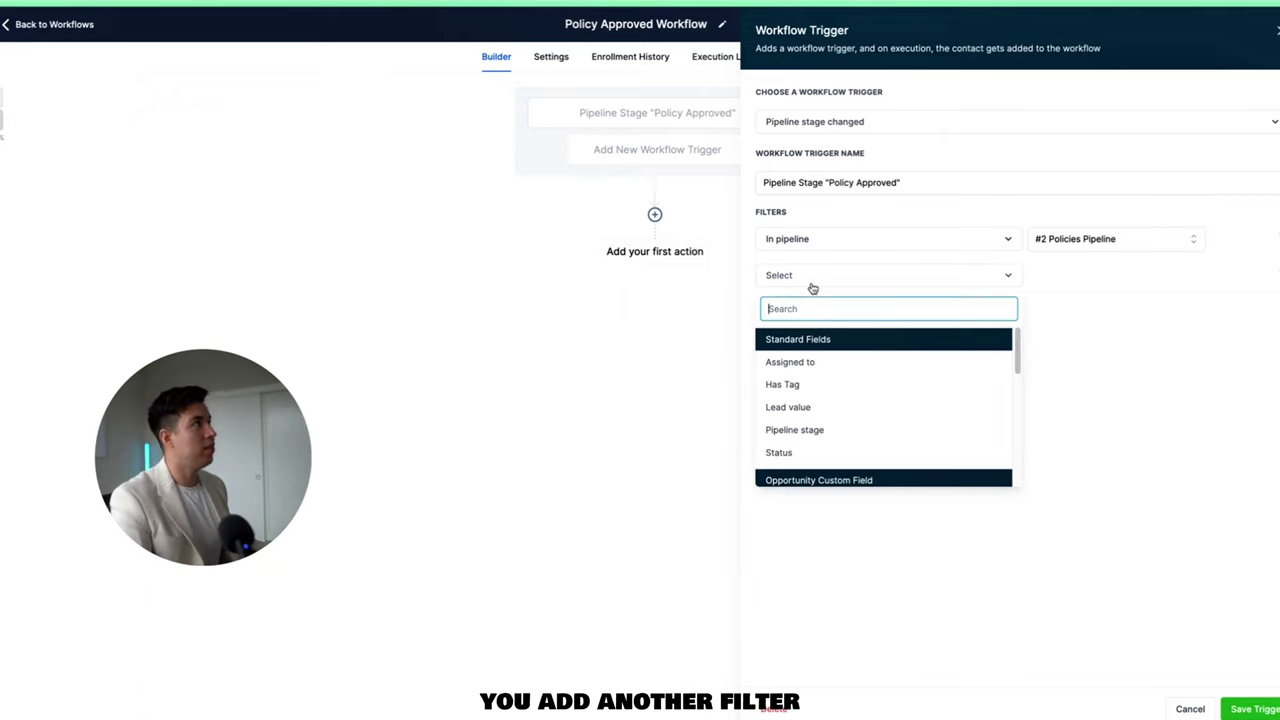
click(799, 430)
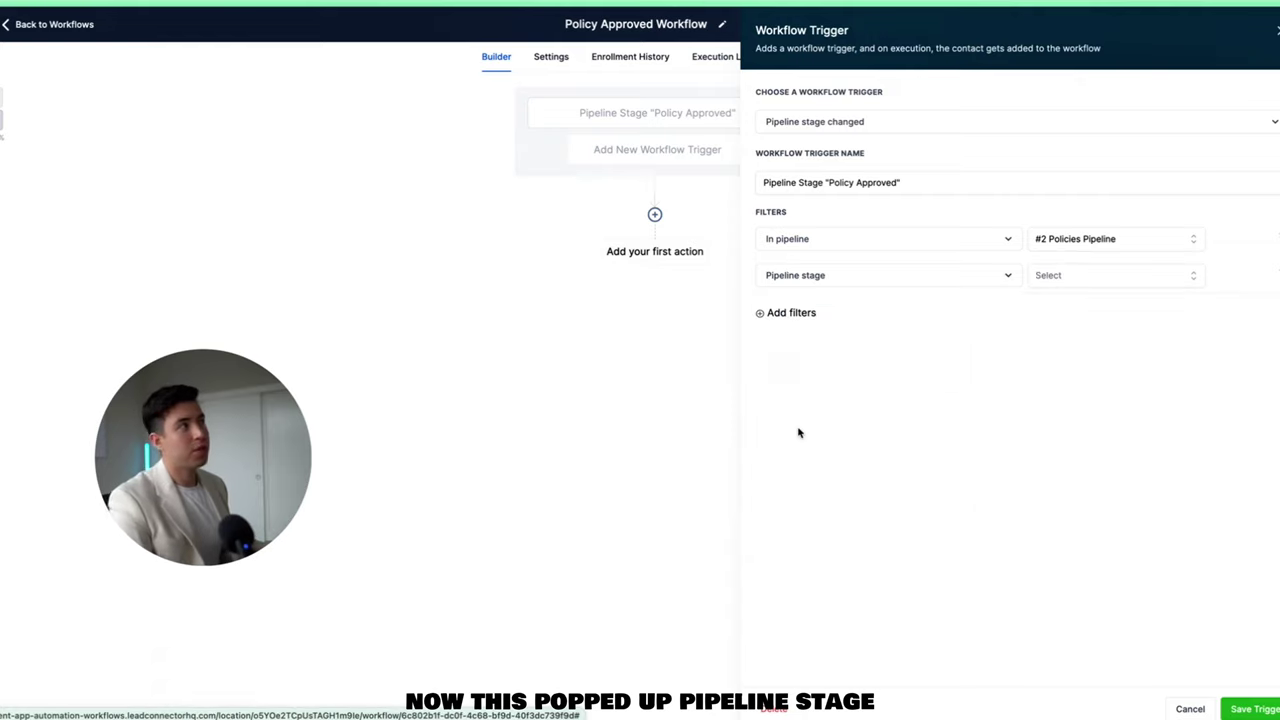
click(1091, 279)
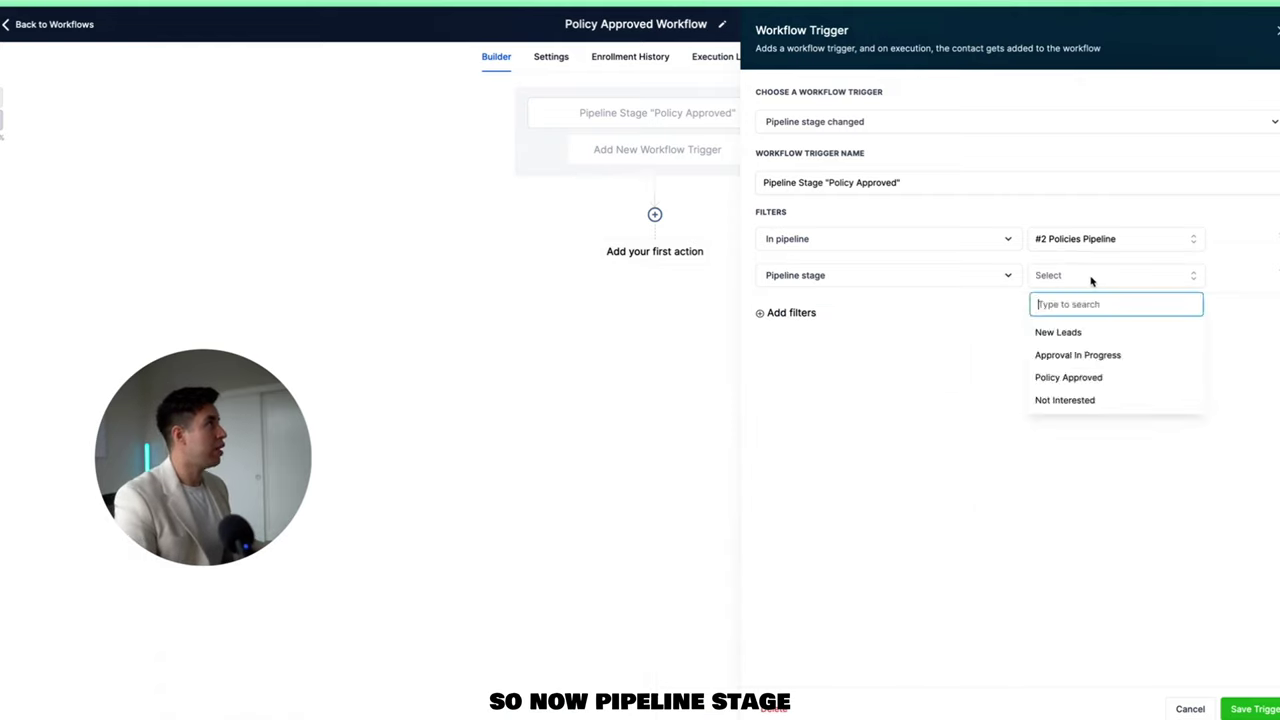
click(1089, 378)
click(1252, 709)
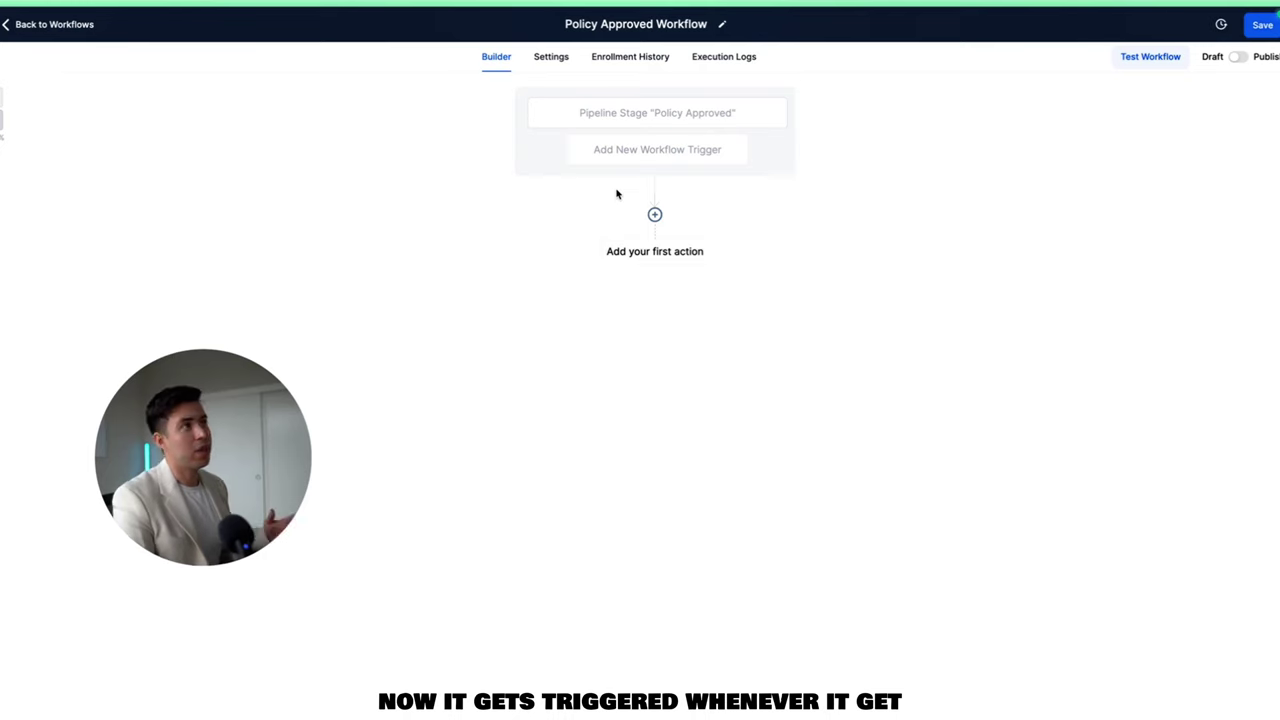
Add a first action under the trigger, preview the ChatGPT action, then cancel it.
click(655, 214)
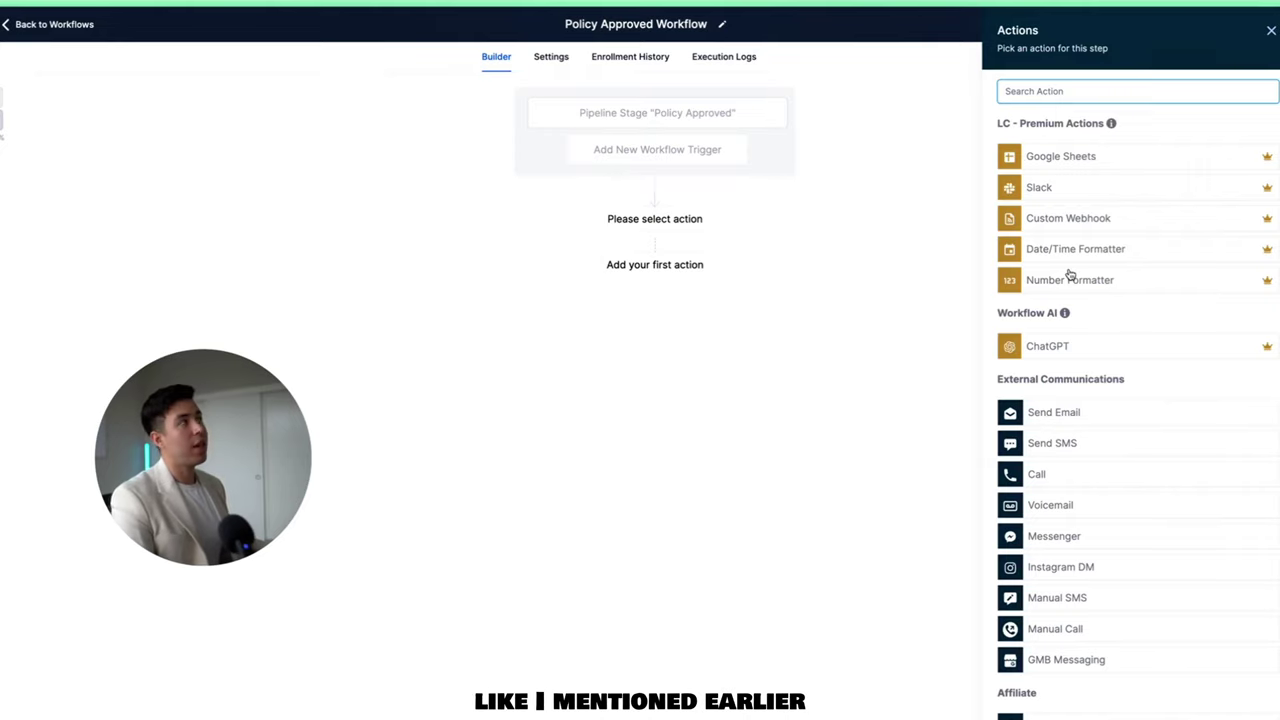
click(1061, 346)
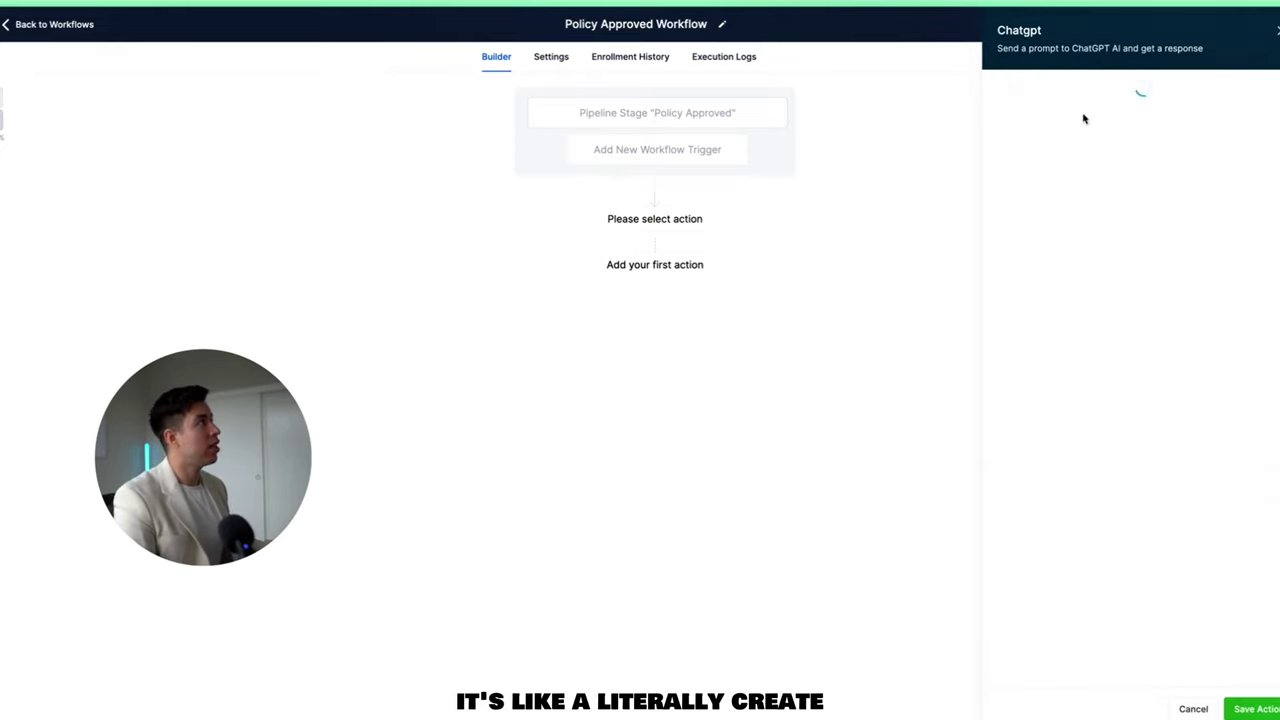
click(1069, 196)
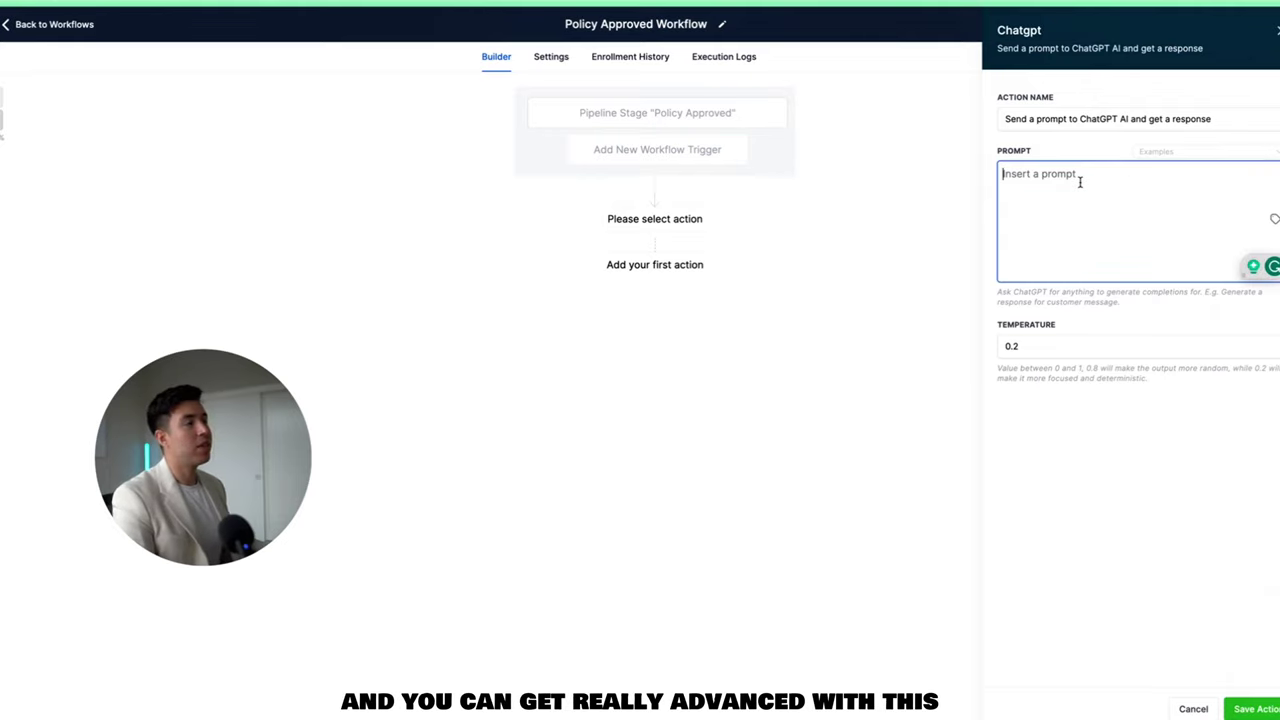
click(1193, 708)
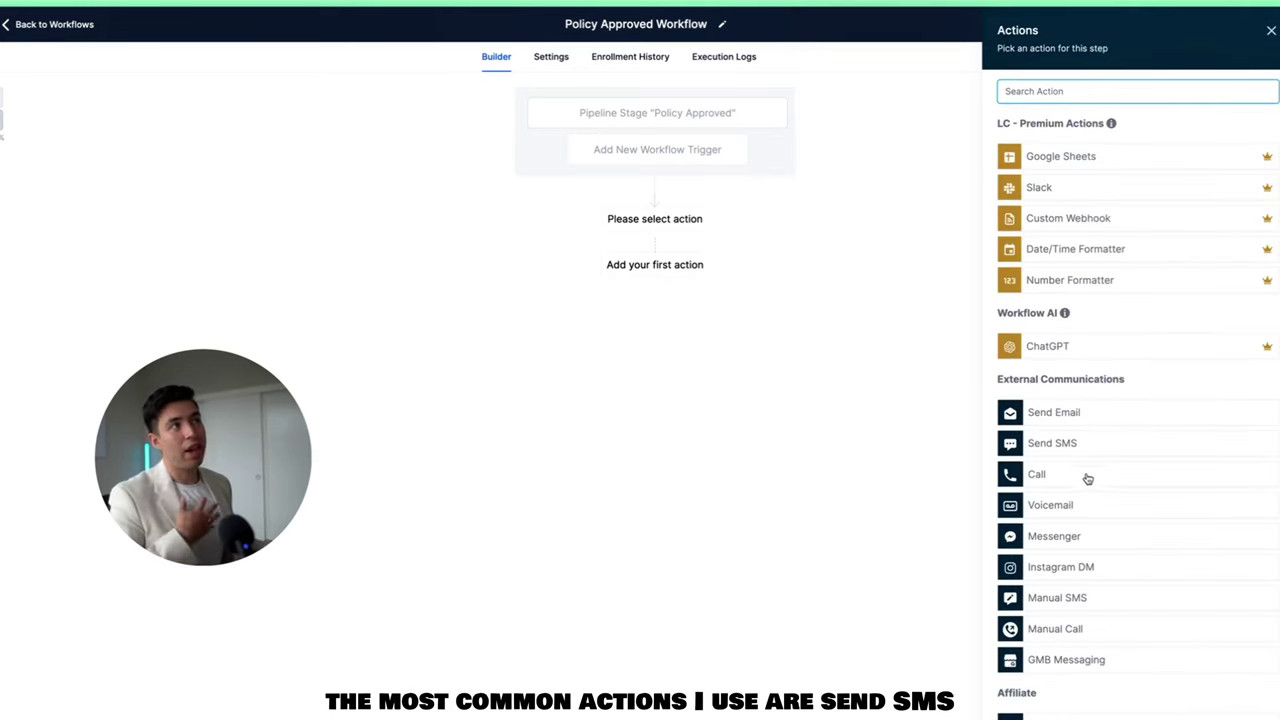
Browse the Actions list and choose Send SMS.
scroll(1090, 520, down, 4)
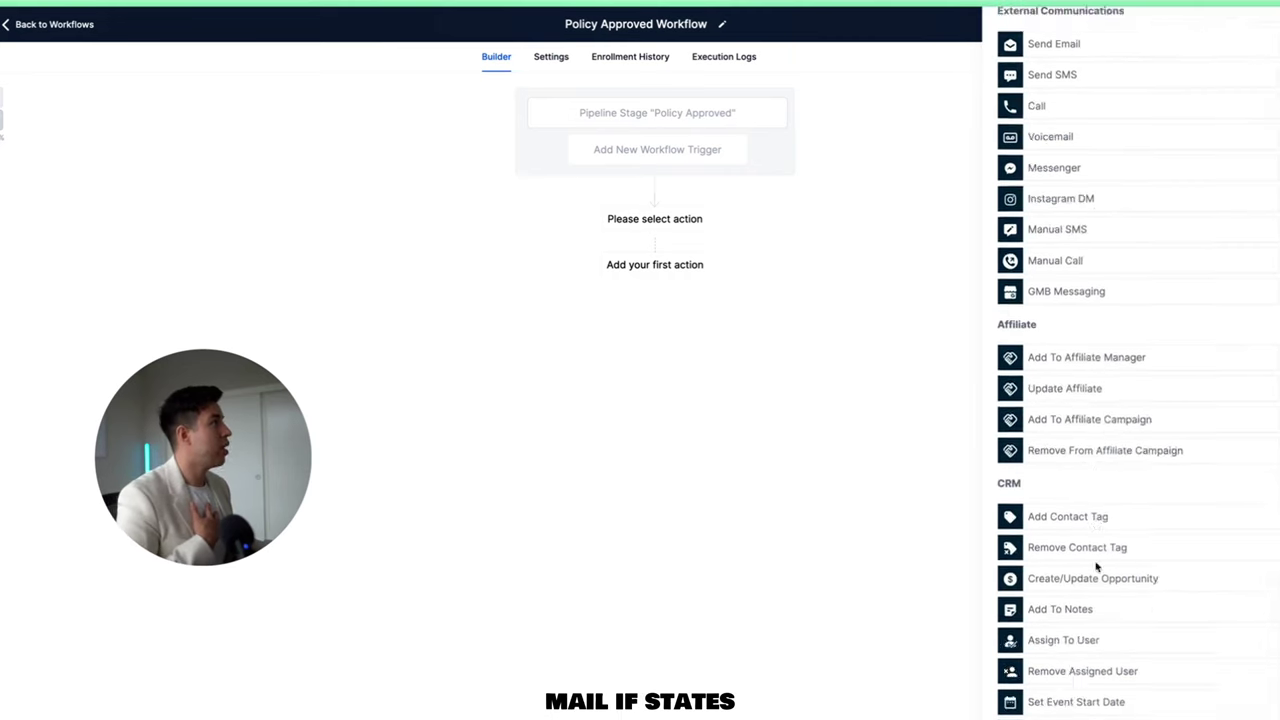
scroll(1095, 566, down, 9)
scroll(1052, 590, down, 1)
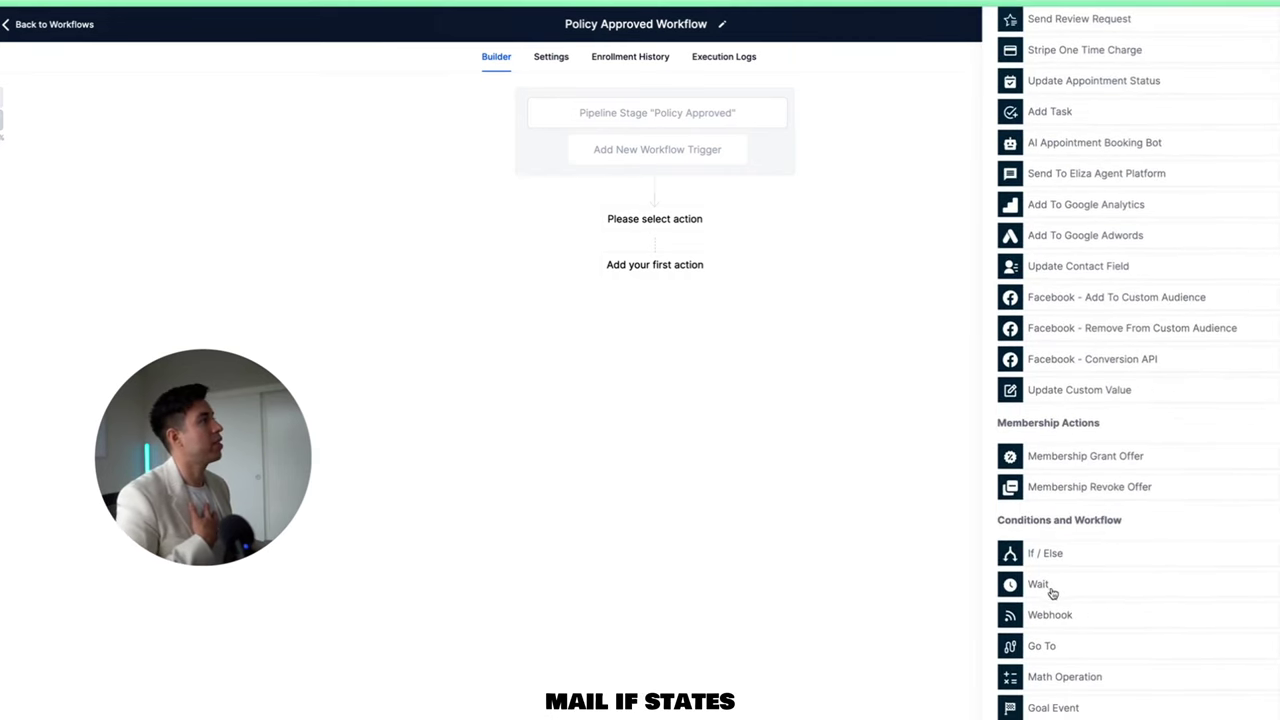
scroll(1168, 600, up, 6)
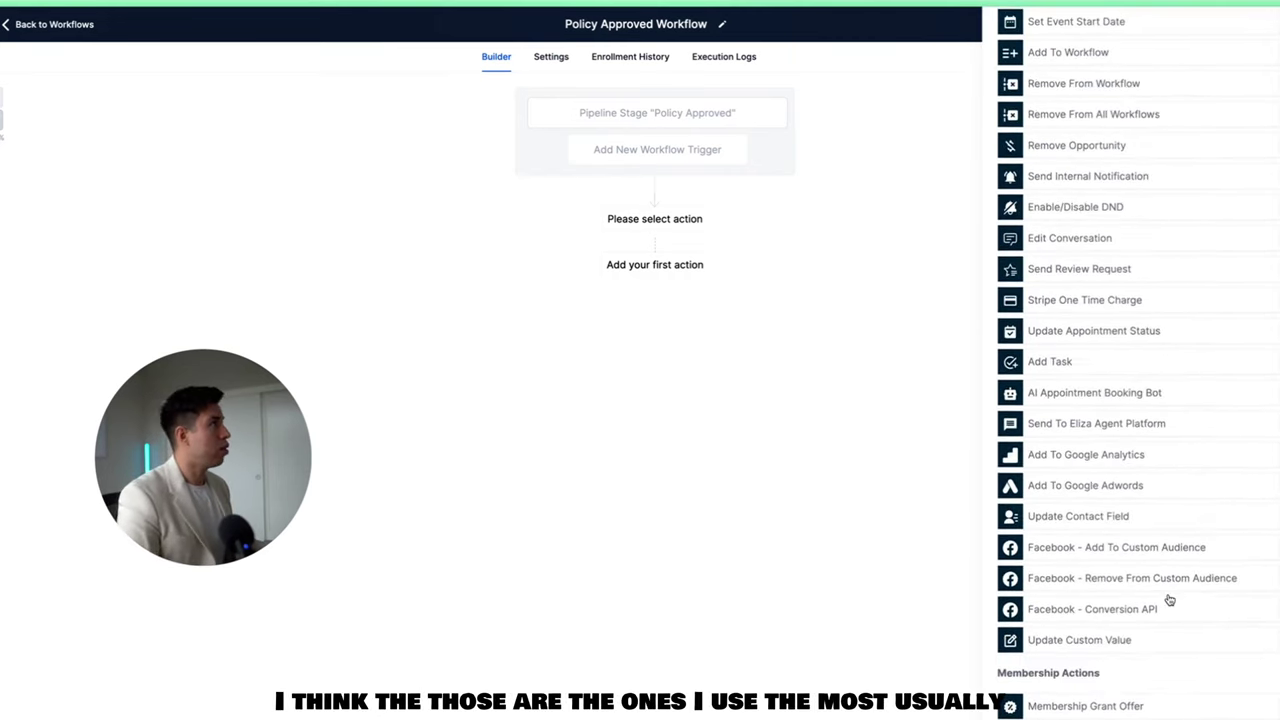
scroll(1168, 598, up, 8)
scroll(1168, 598, down, 6)
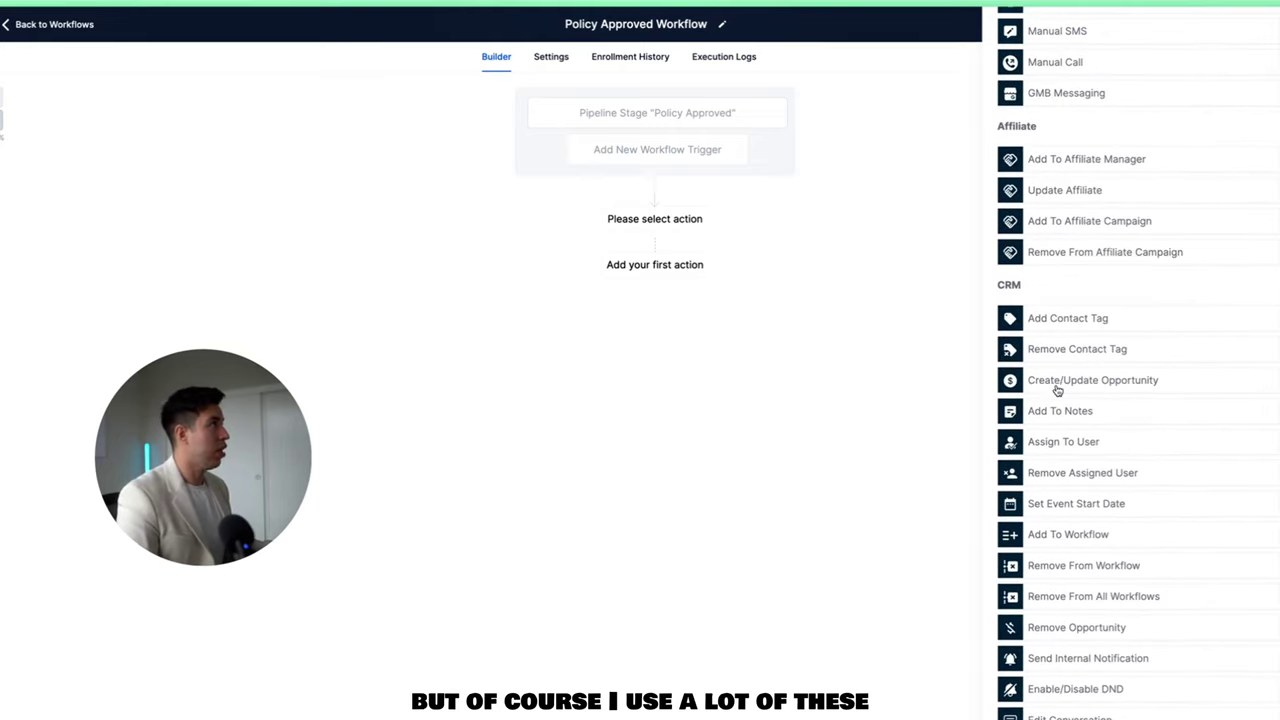
scroll(1057, 390, up, 7)
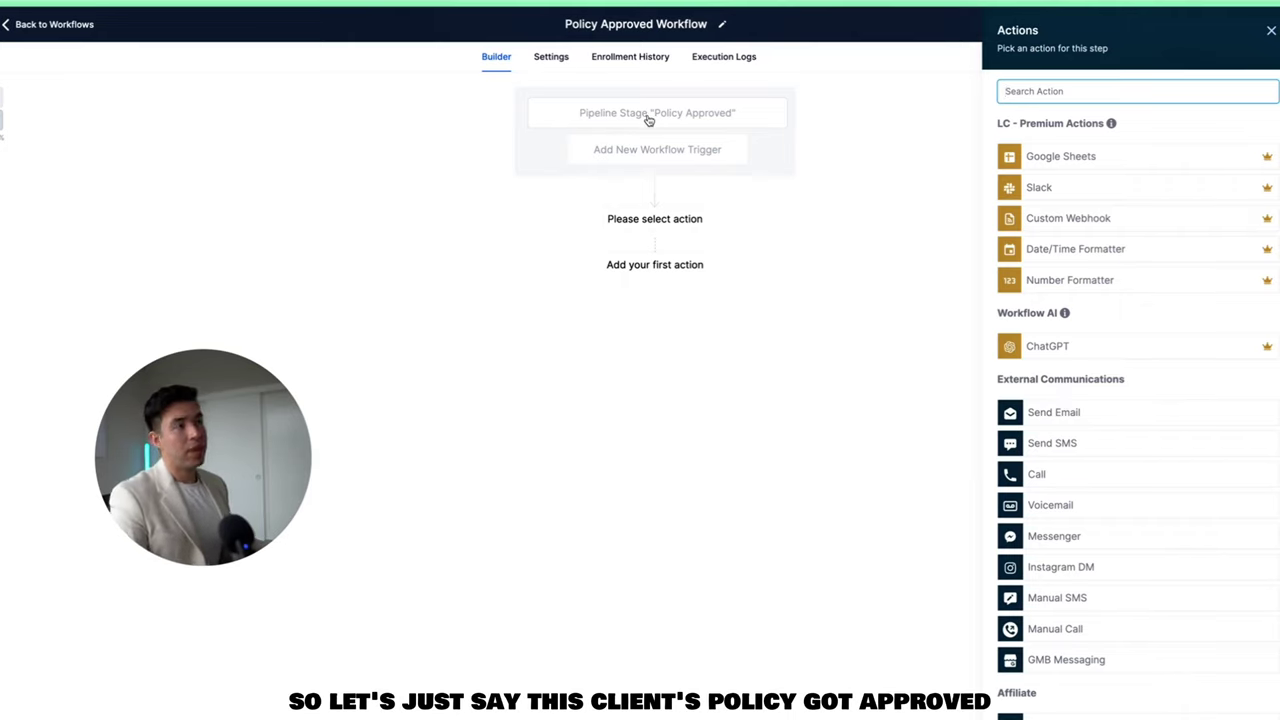
click(1066, 447)
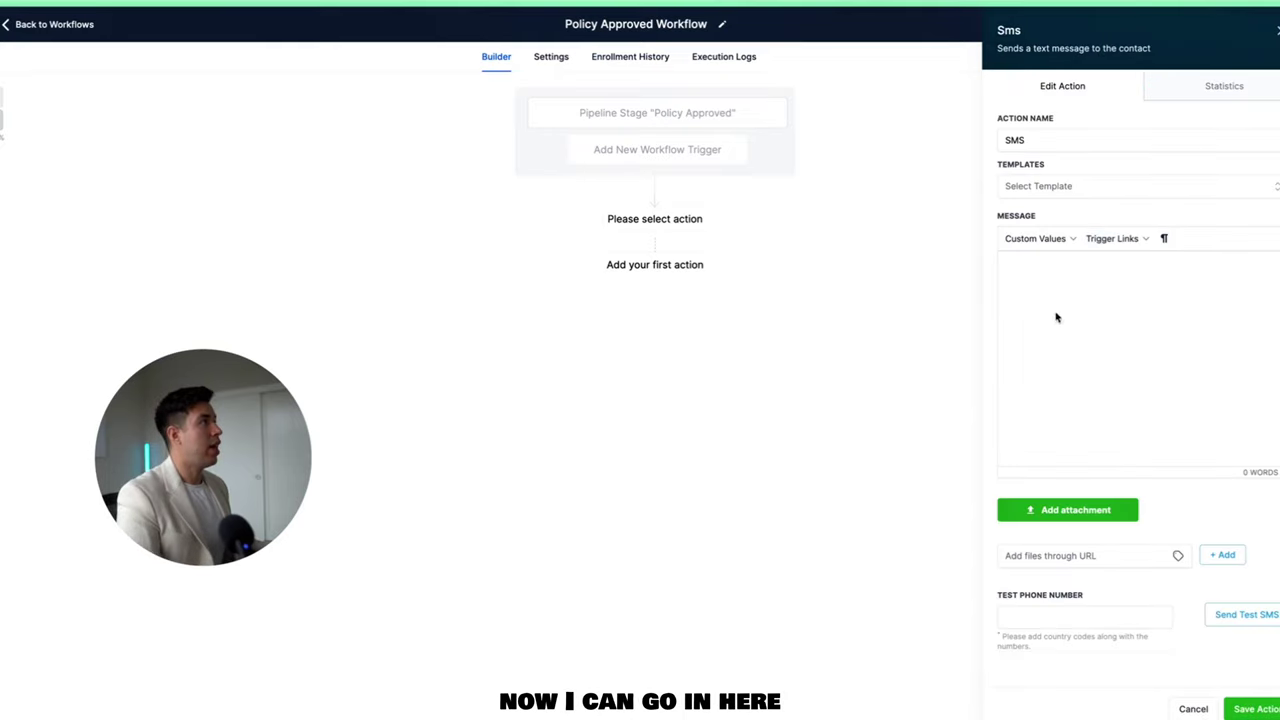
Write the SMS: 'Hi {{contact.first_name}},', 'Your policy just got approved! 🎉🎉', 'It's been great working with you.'.
click(1060, 259)
text(Hi)
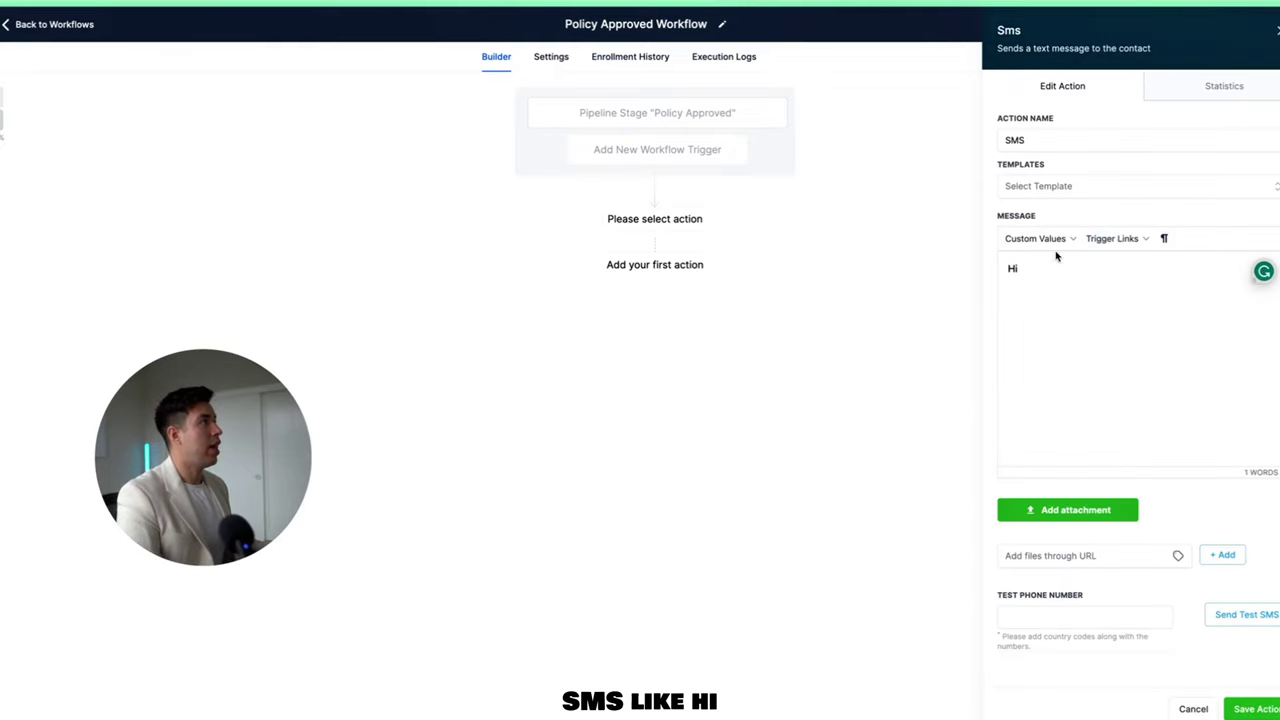
text( {{contact.first_name}},)
key(Return)
text(Your p)
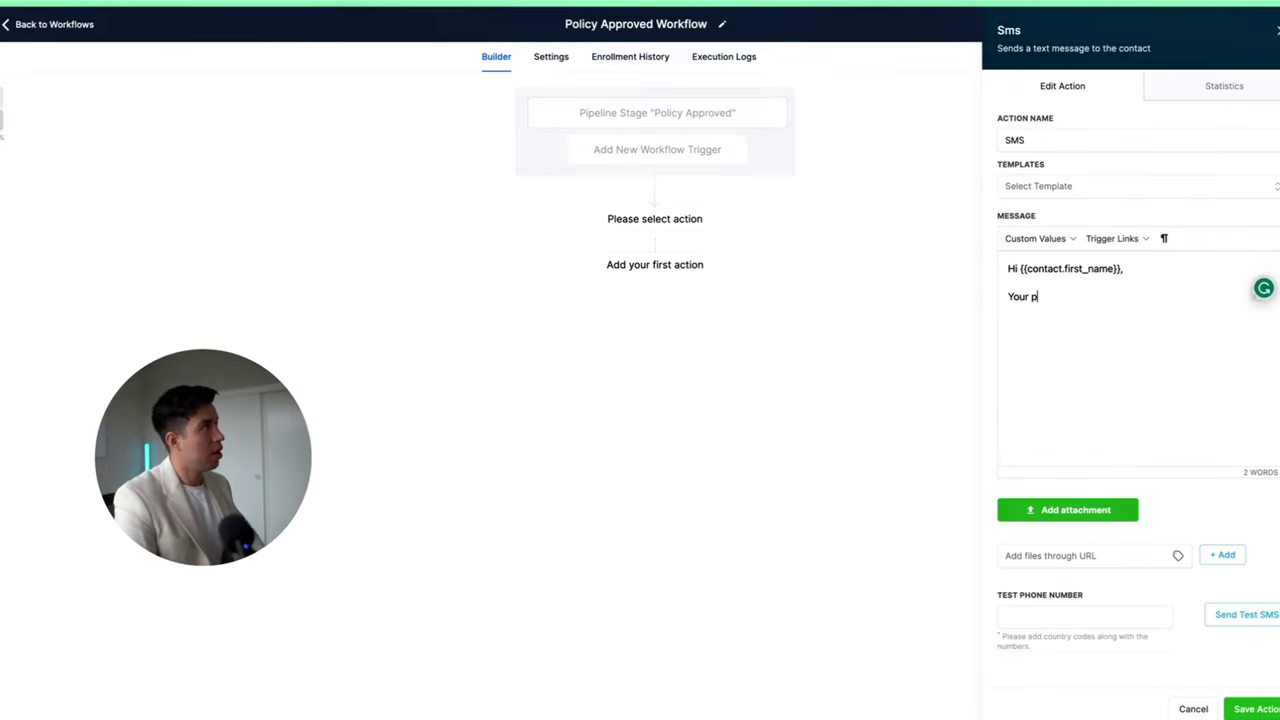
text(olicy just got approved! 🎉🎉)
key(Return)
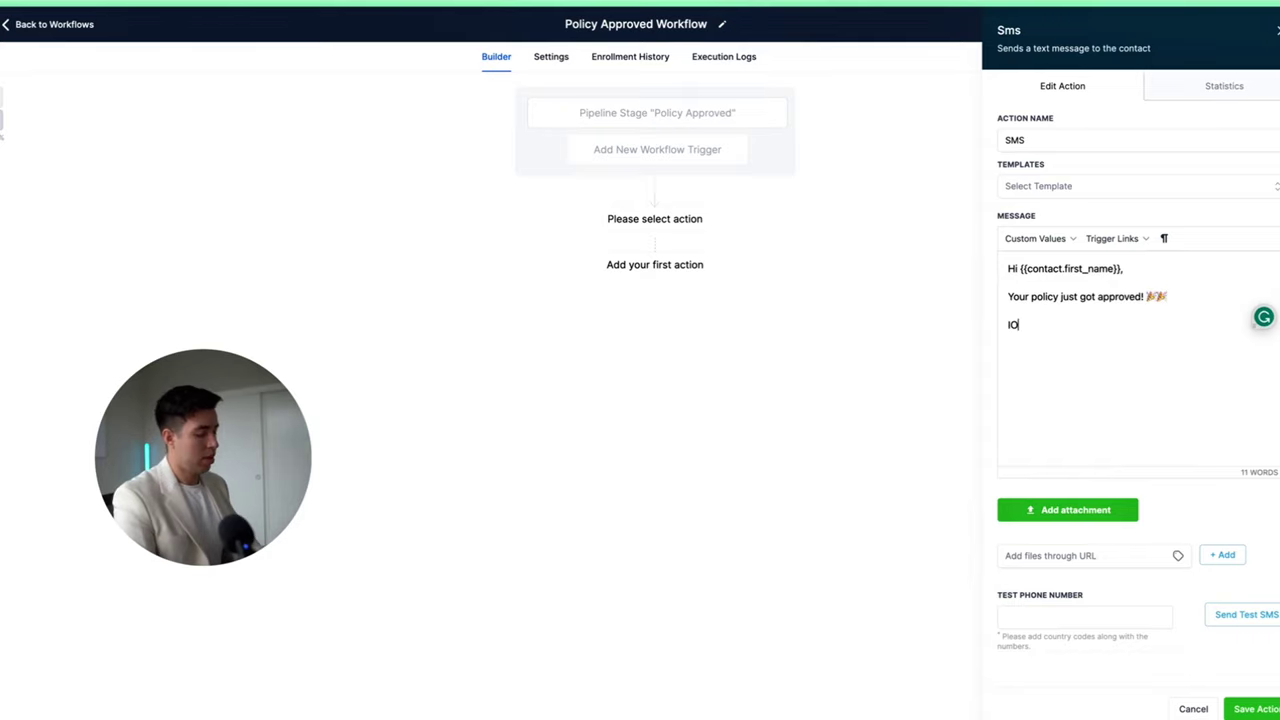
text(It's been gre)
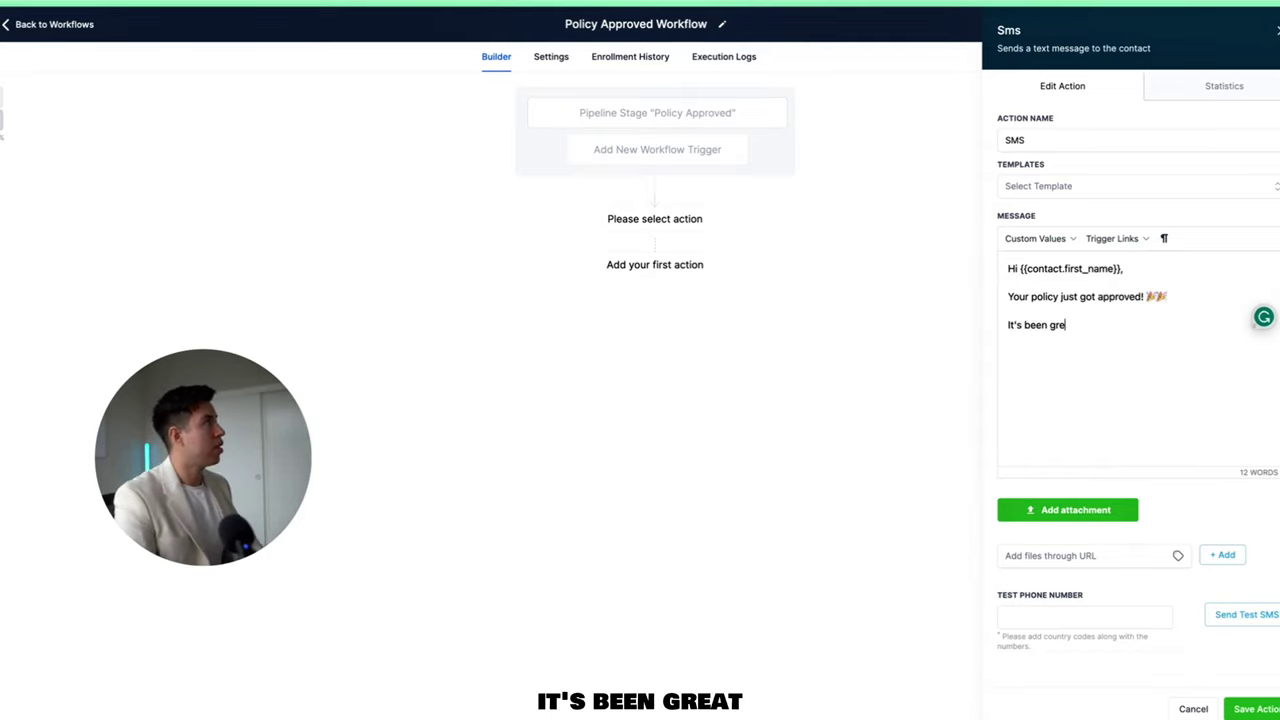
text(at working with you.)
Try the Custom Values menu, remove the inserted Booking Thank You Page value, and save the SMS action.
drag(1123, 268, 1020, 269)
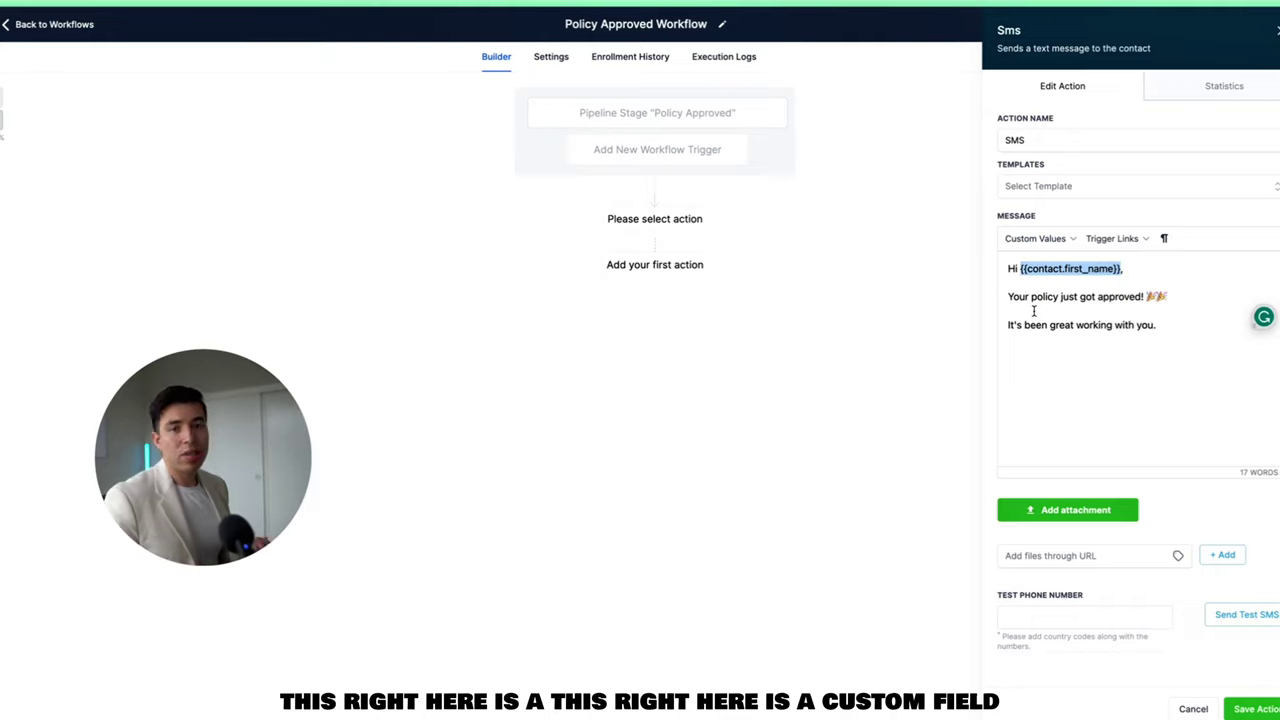
double_click(1097, 268)
double_click(1045, 268)
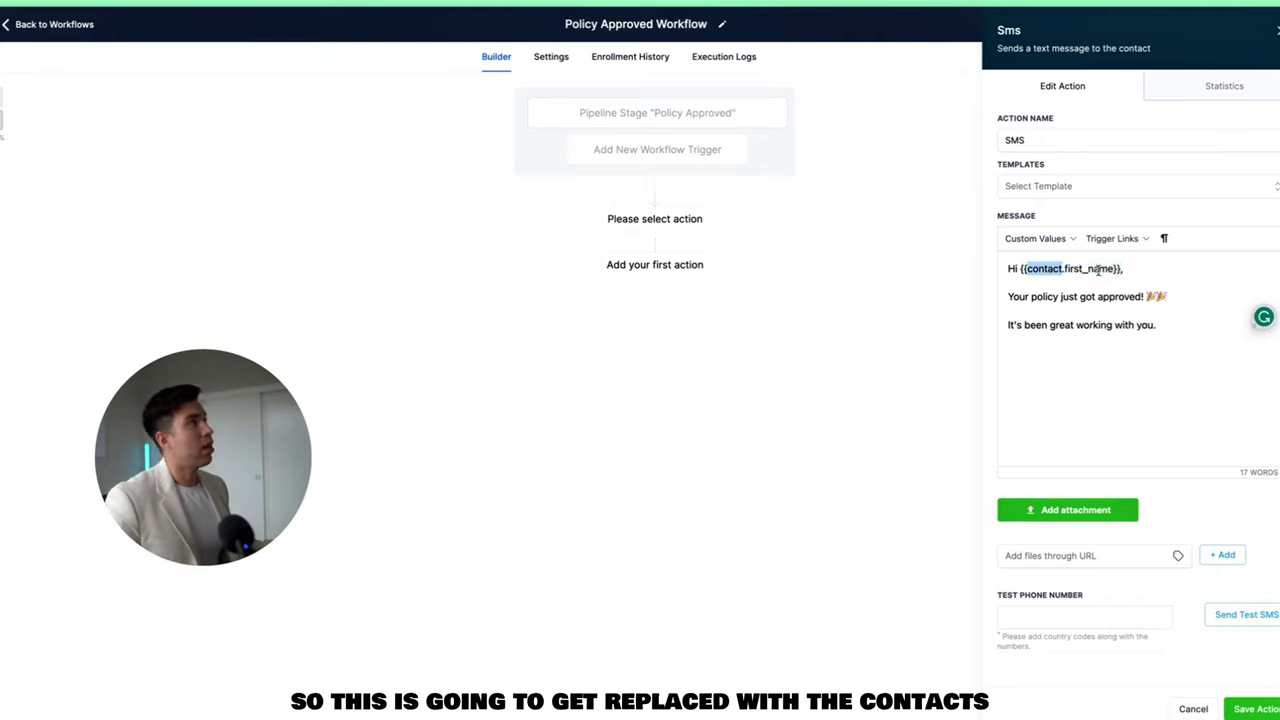
double_click(1090, 268)
click(1036, 238)
mouse_move(1047, 272)
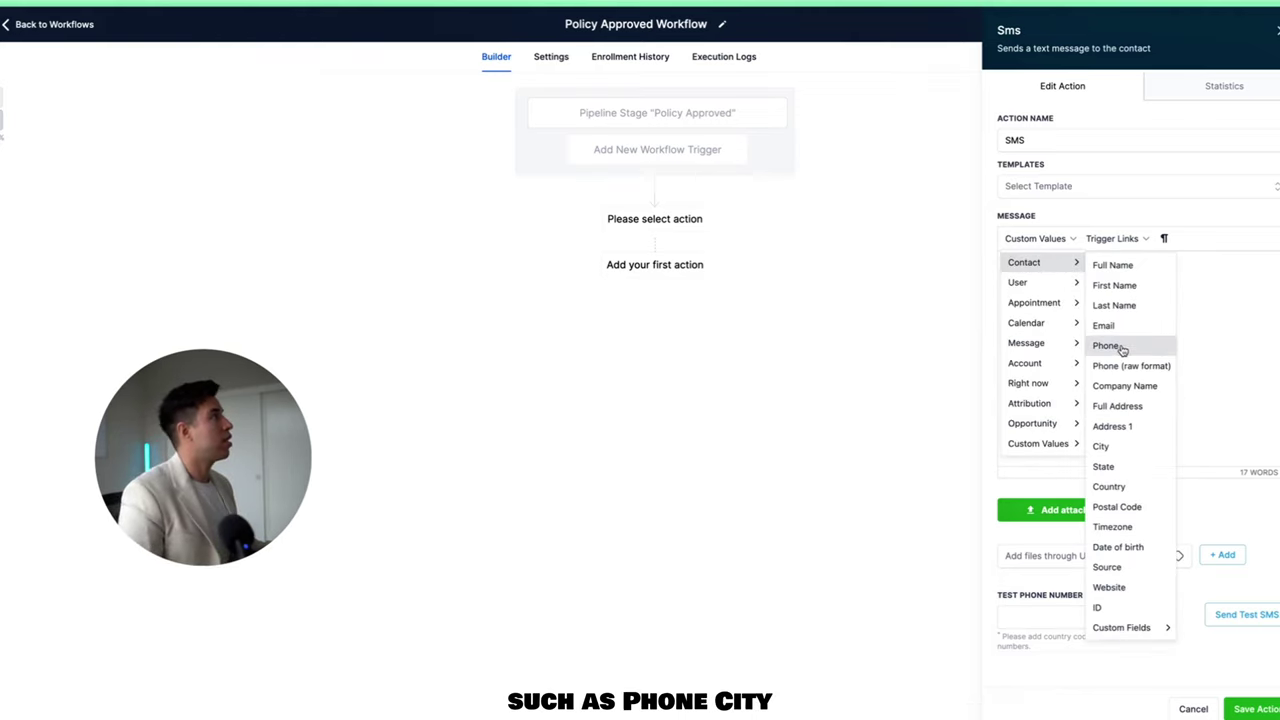
mouse_move(1049, 304)
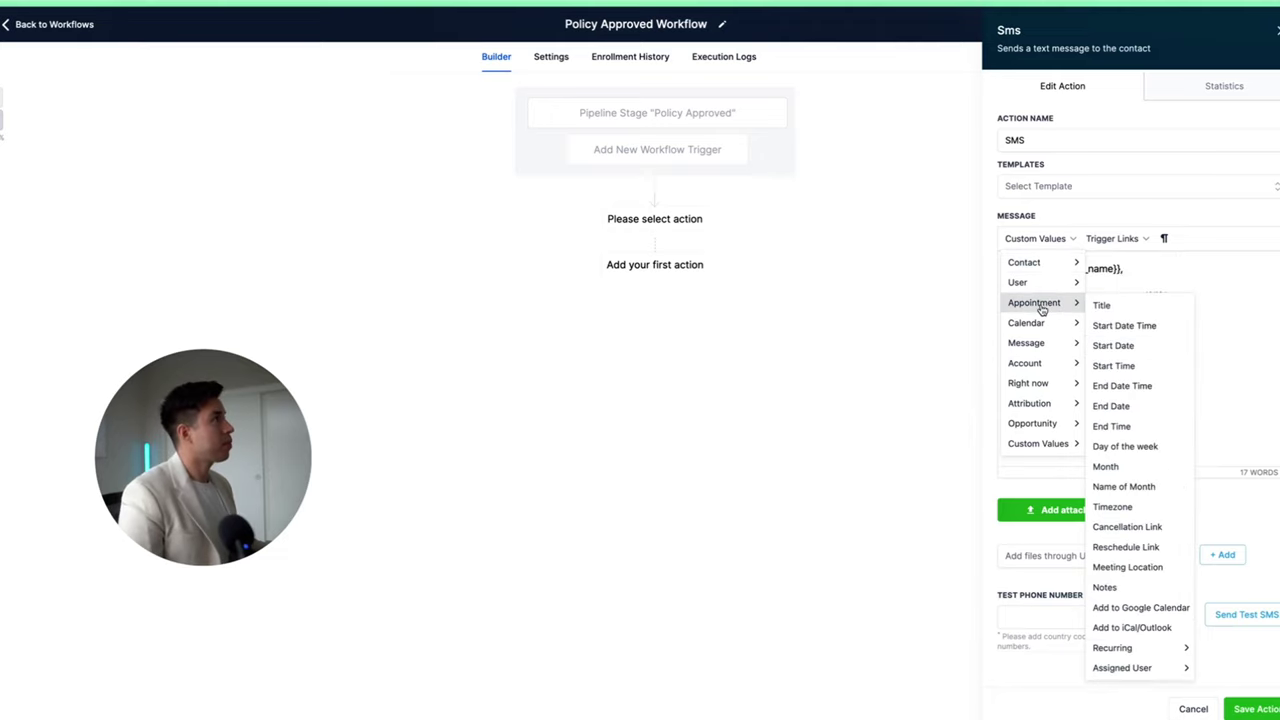
mouse_move(1023, 343)
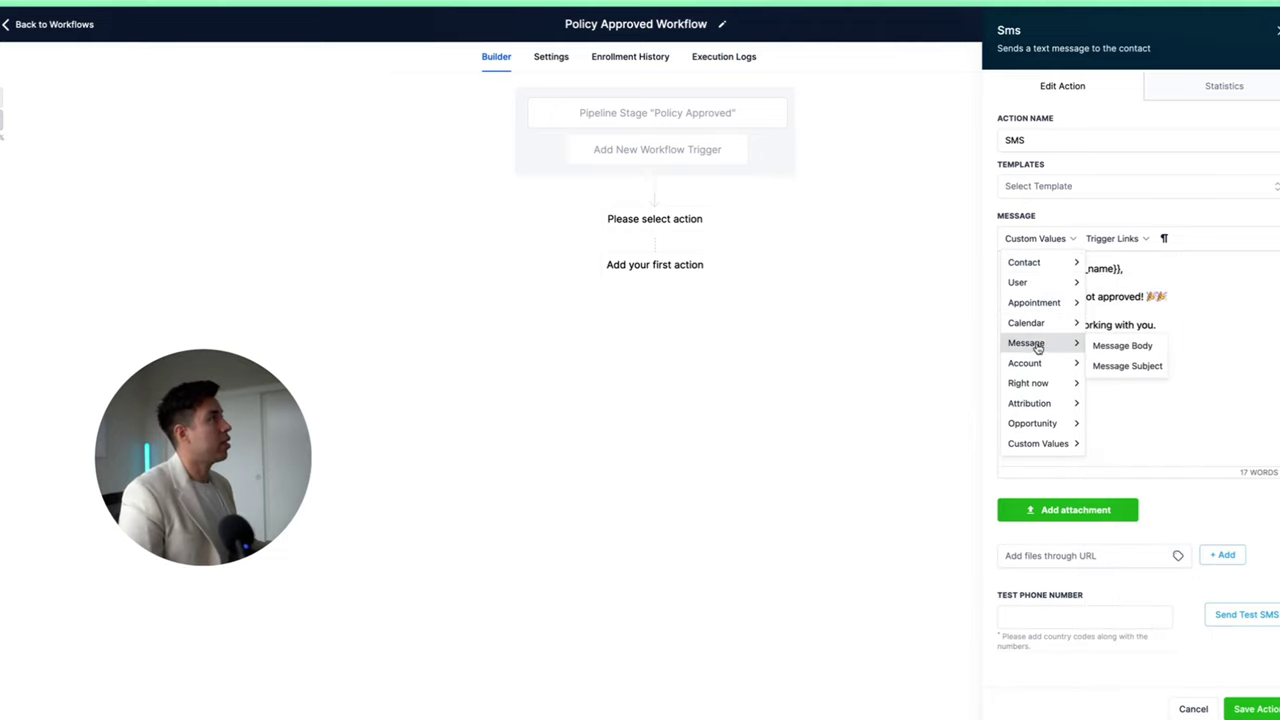
mouse_move(1037, 443)
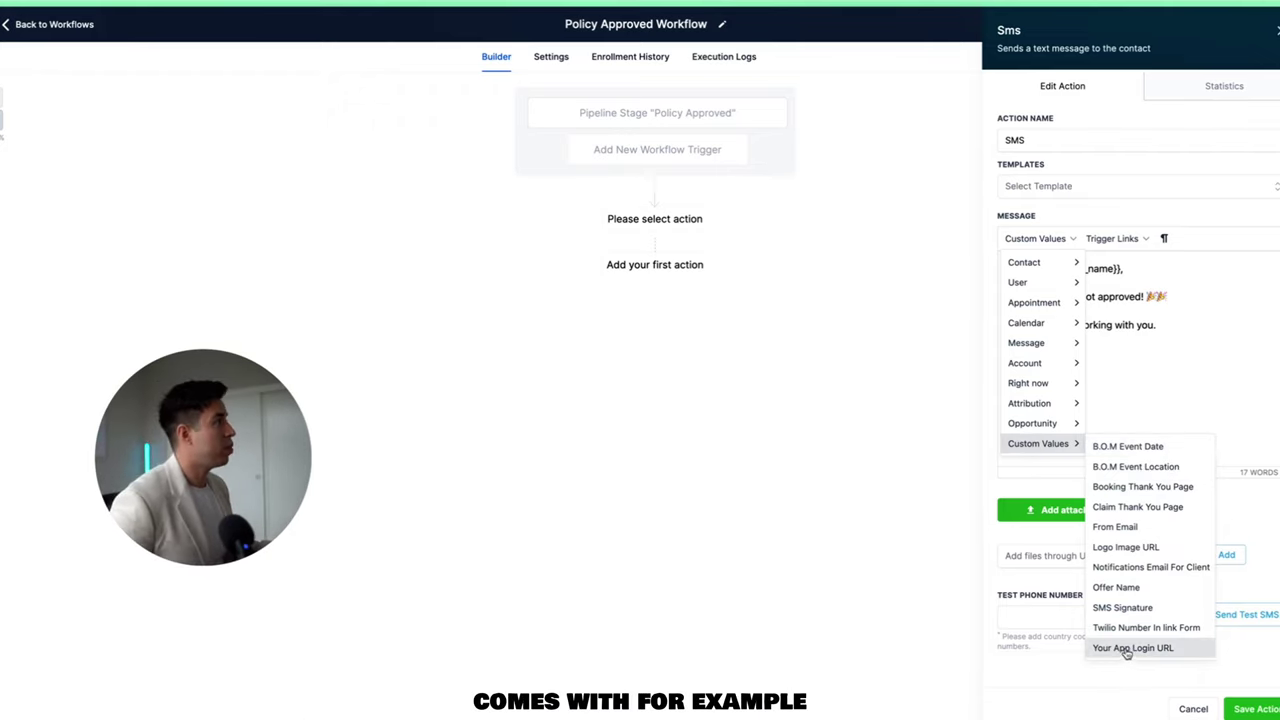
click(1146, 488)
key(BackSpace)
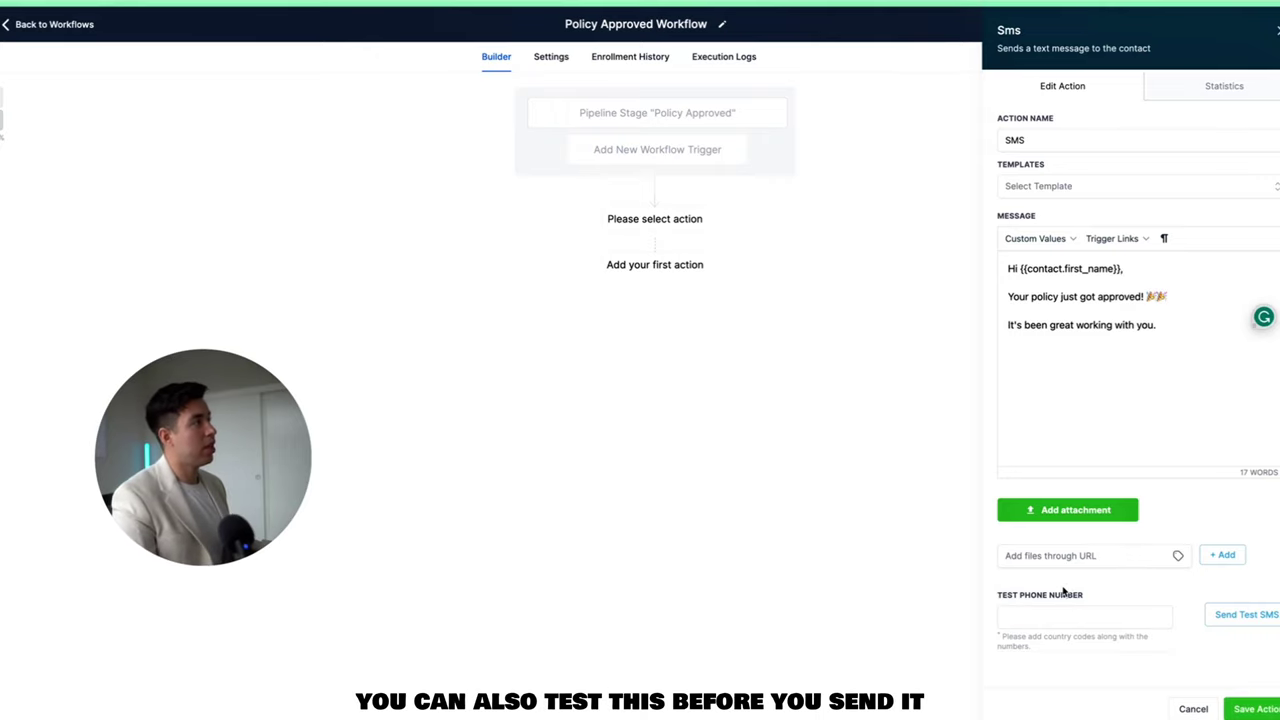
click(1277, 31)
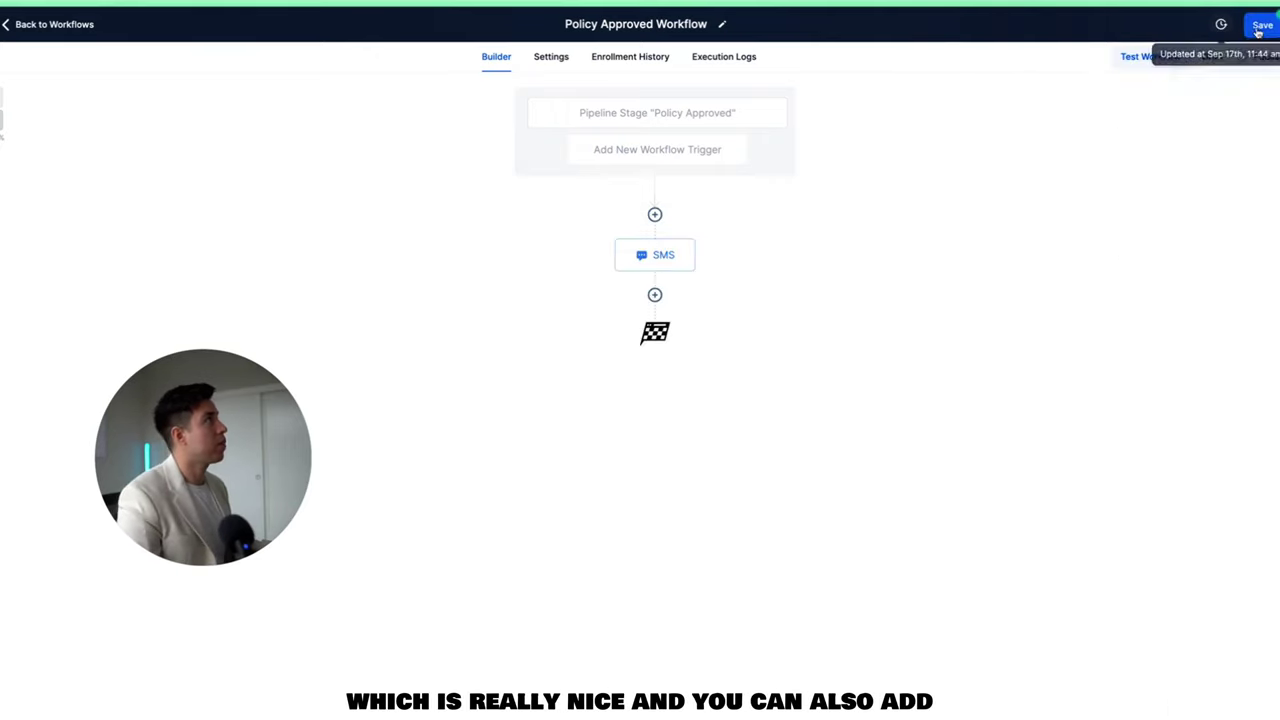
Save the Policy Approved Workflow, then add an action slot after the SMS step.
click(1255, 24)
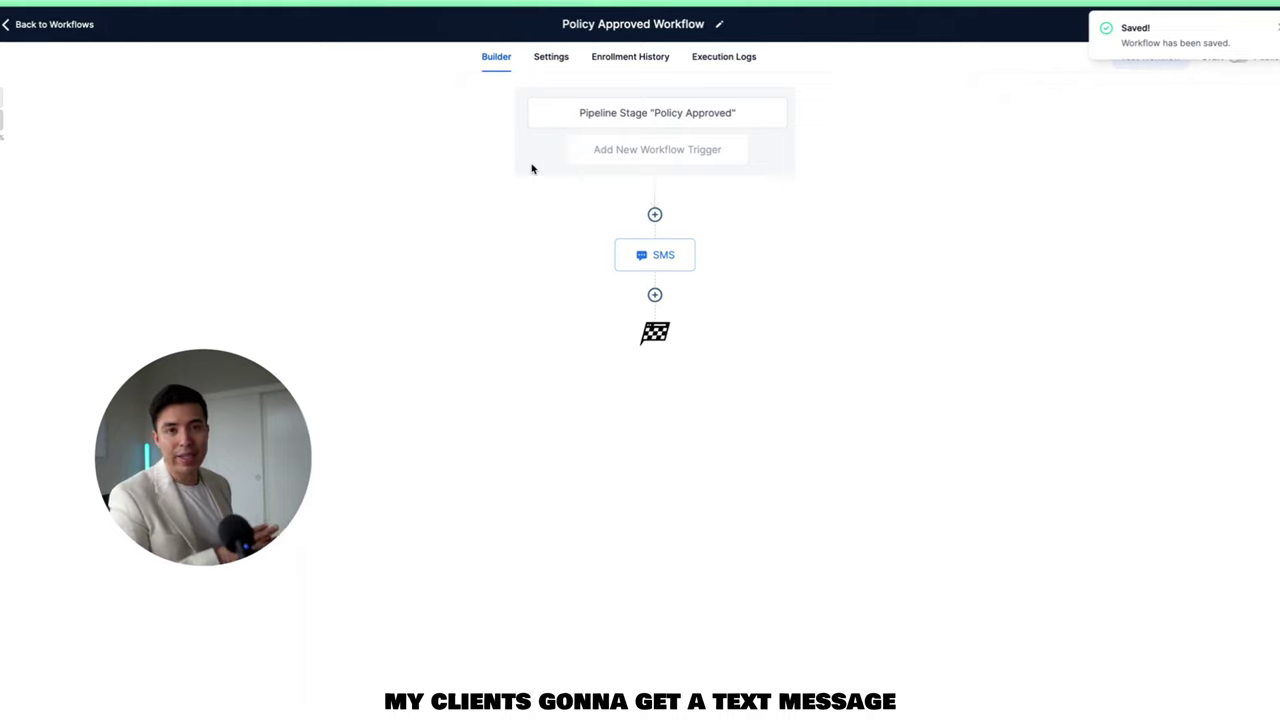
click(654, 294)
Add a Send Internal Notification action of type SMS going to All Users.
text(inter)
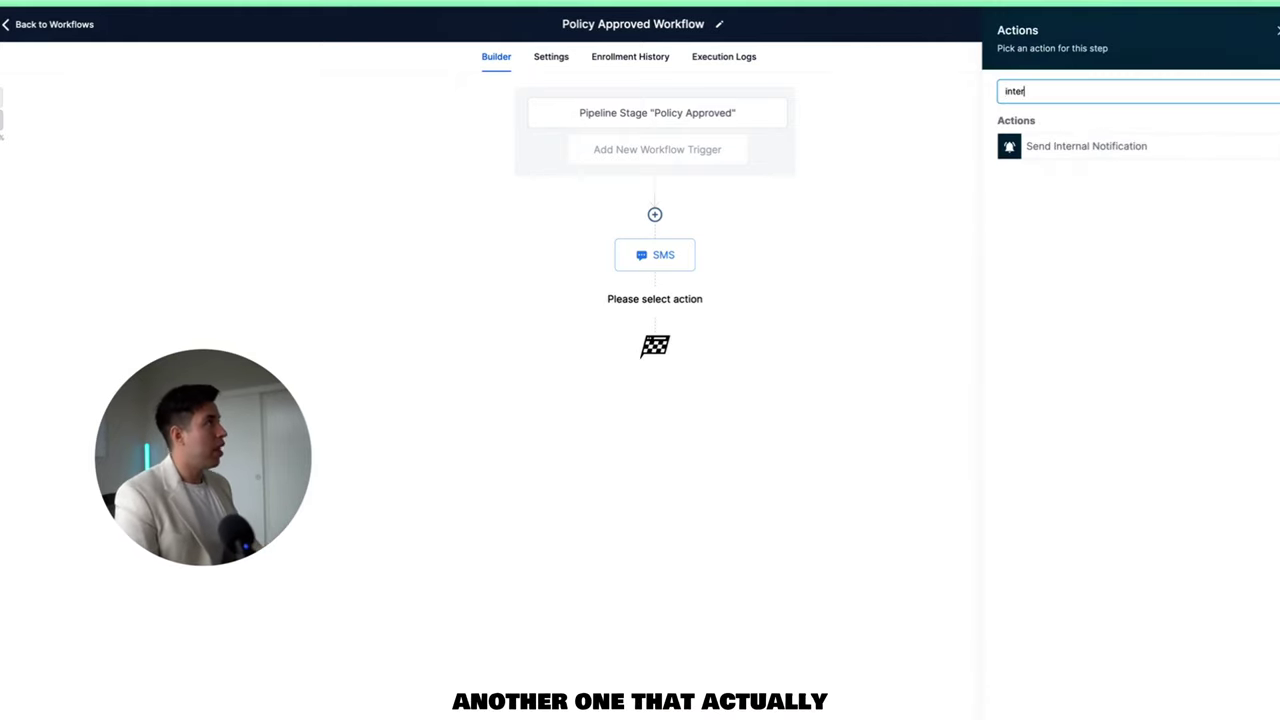
click(1100, 145)
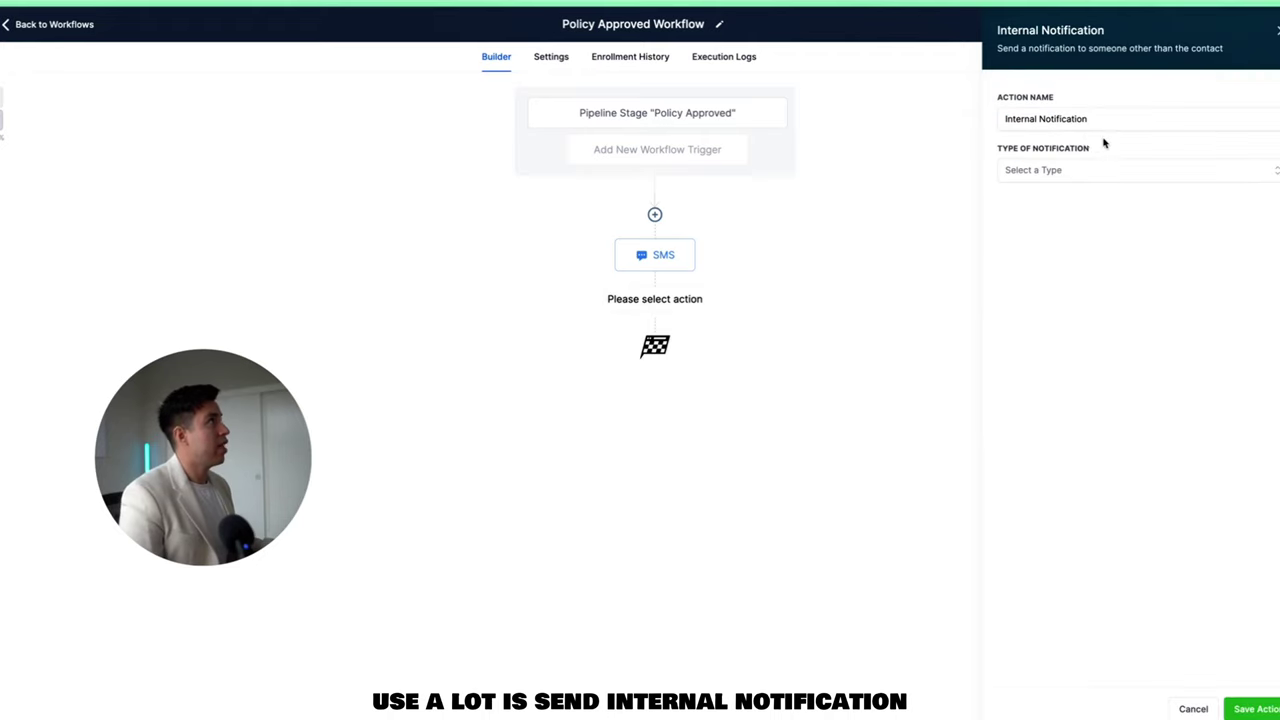
click(1049, 168)
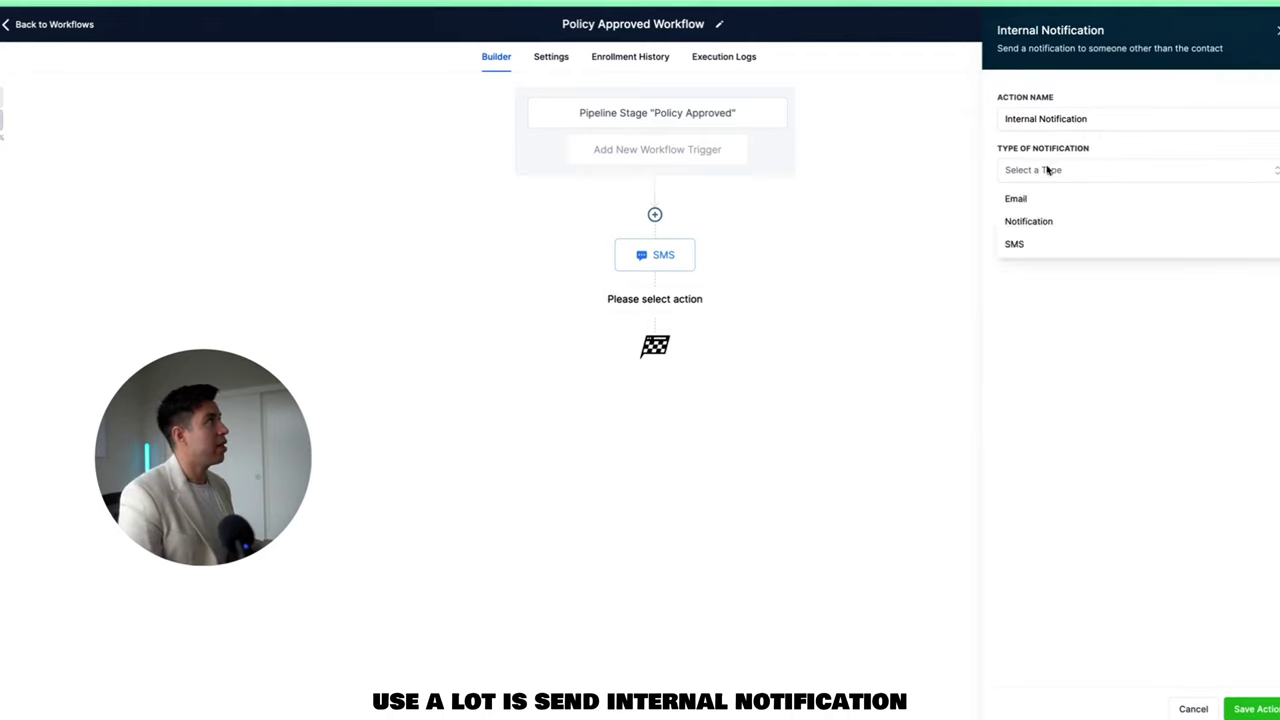
click(1021, 243)
click(1063, 226)
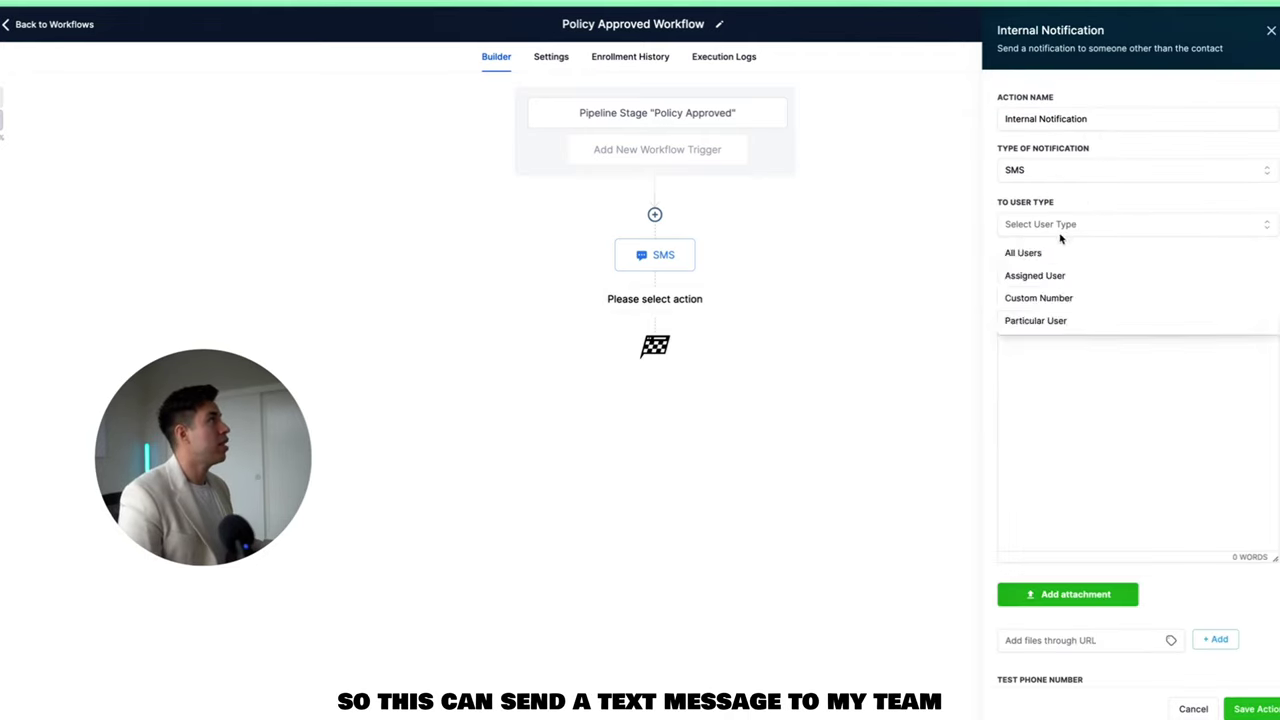
click(1010, 254)
Write the message 'Hey {Contact Full Name} policy just got approved' and save the notification step.
click(1035, 323)
mouse_move(1054, 351)
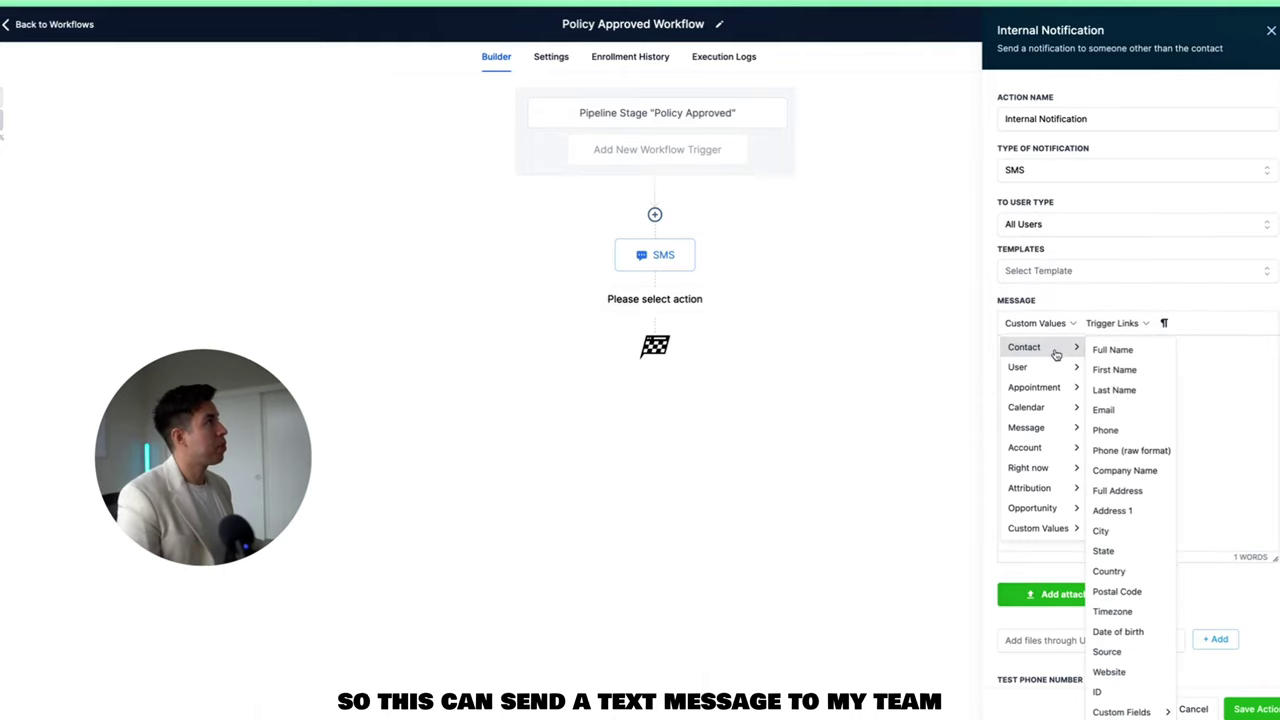
click(1131, 358)
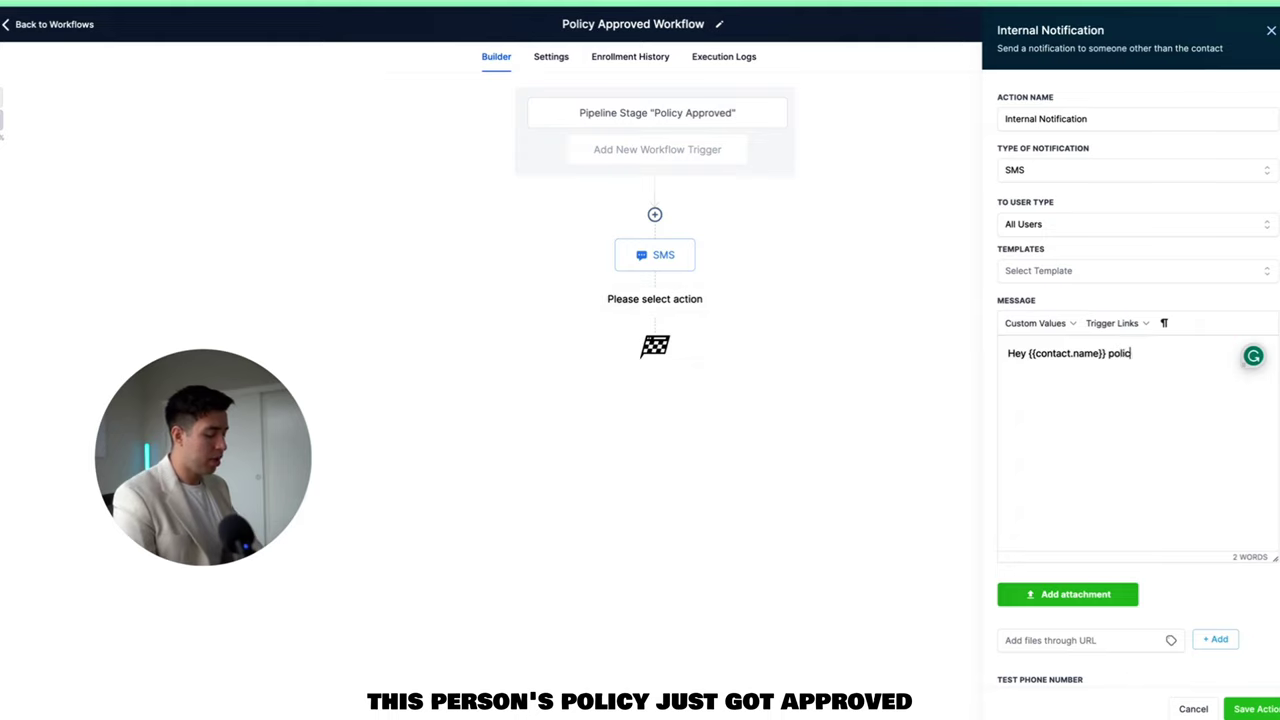
text(policy just got approved.)
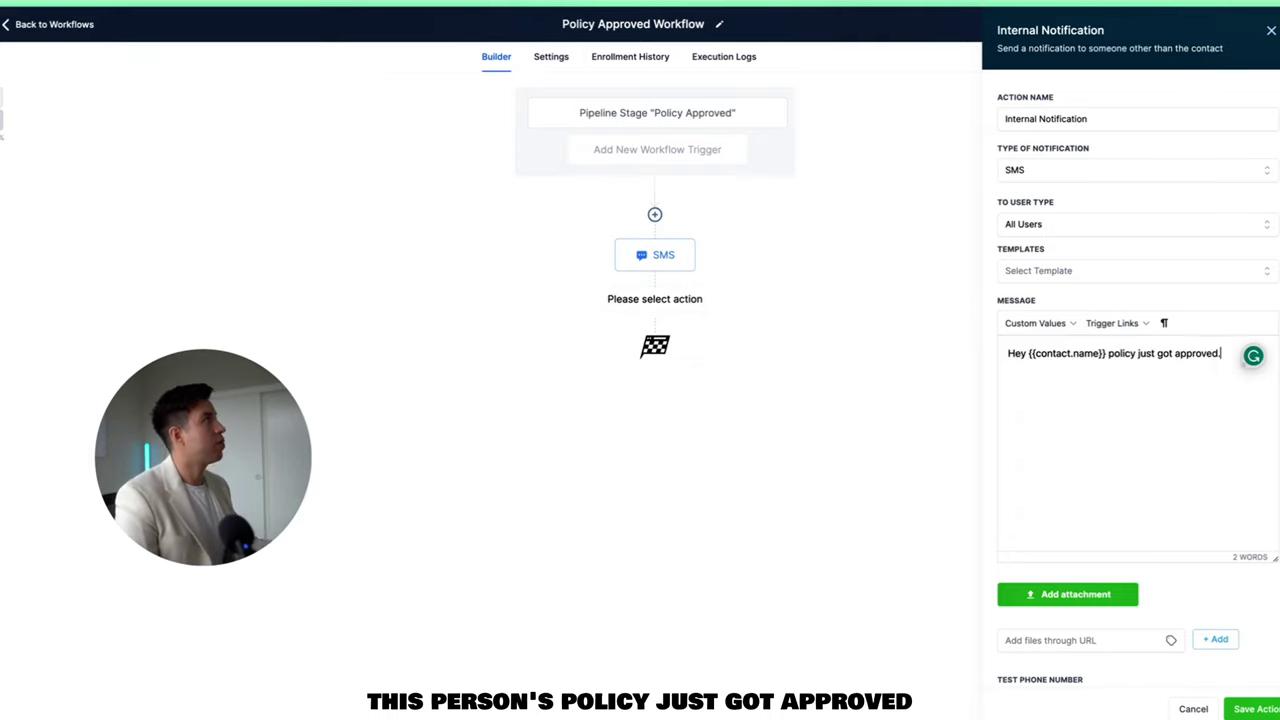
click(1108, 177)
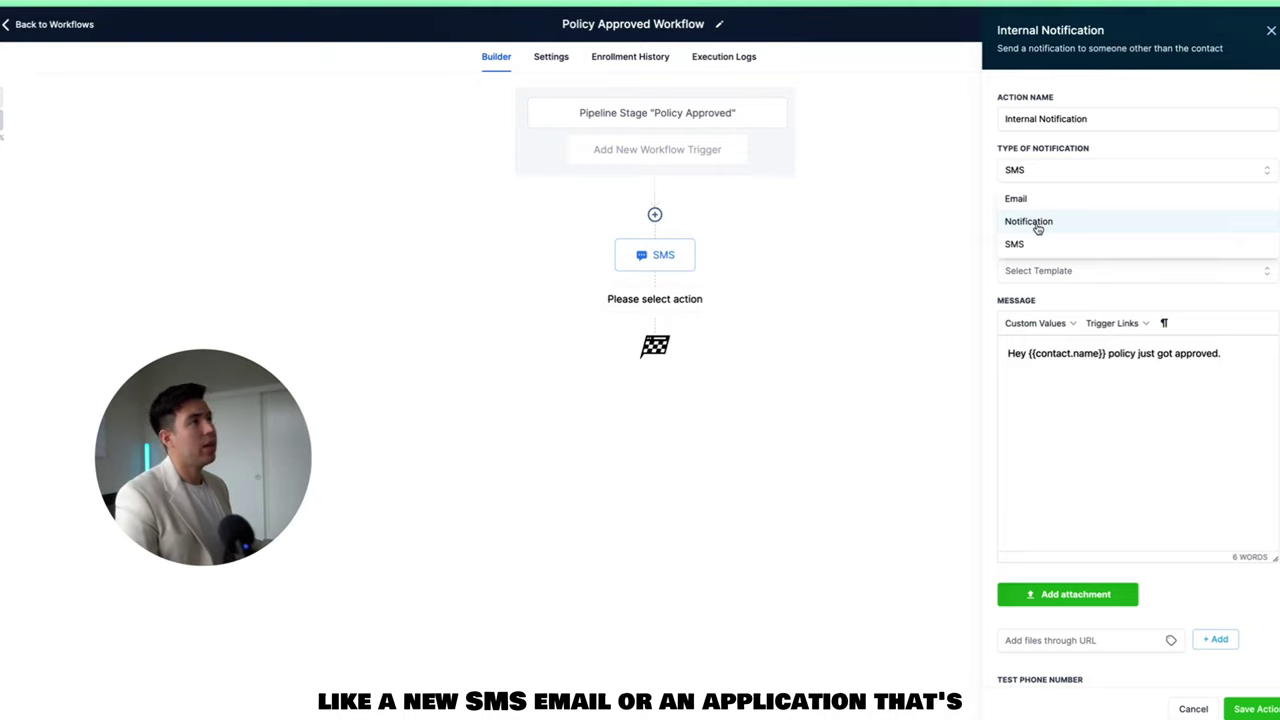
click(1254, 708)
click(654, 374)
Add a Wait step for the contact's reply to the SMS, with a 2-day timeout.
text(wait)
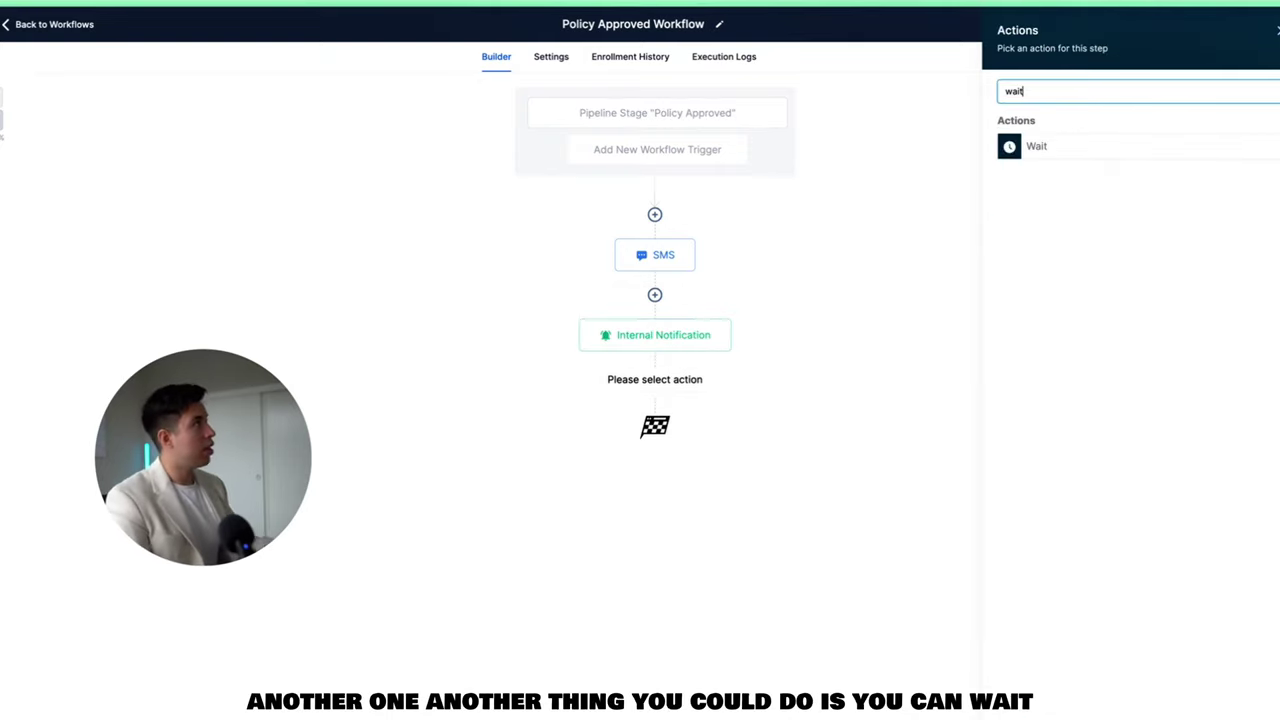
click(1050, 152)
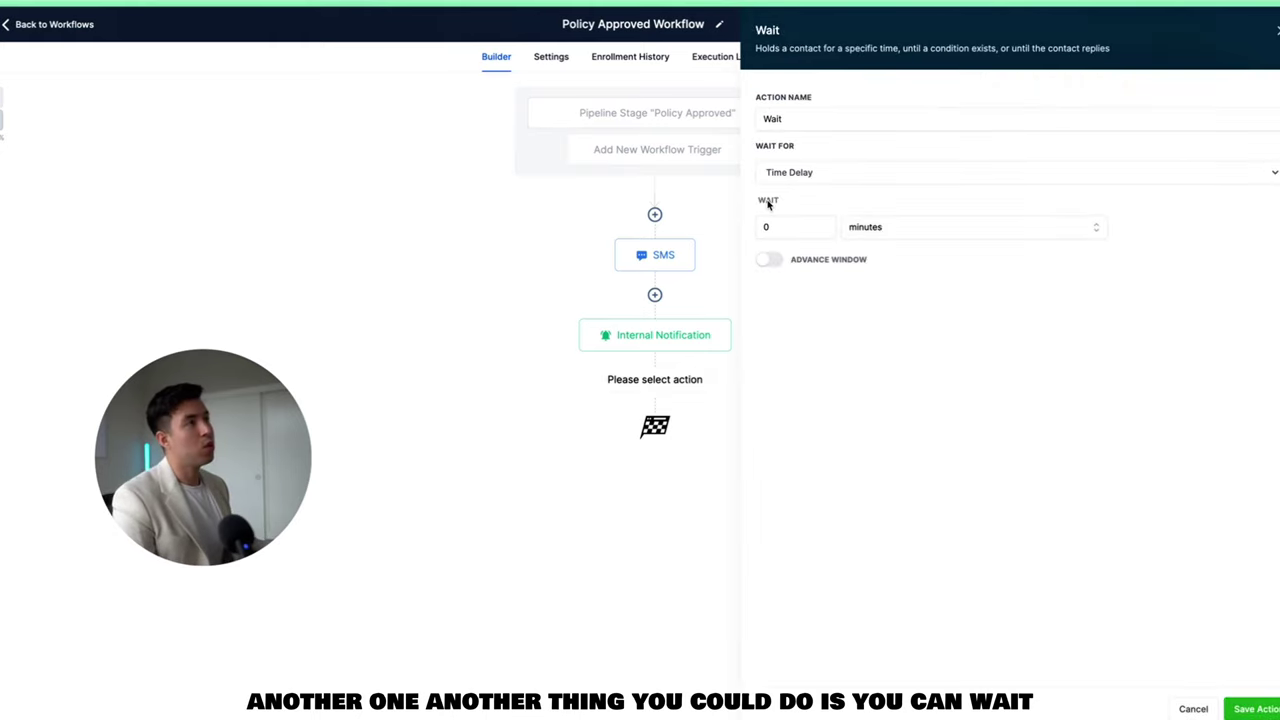
click(847, 228)
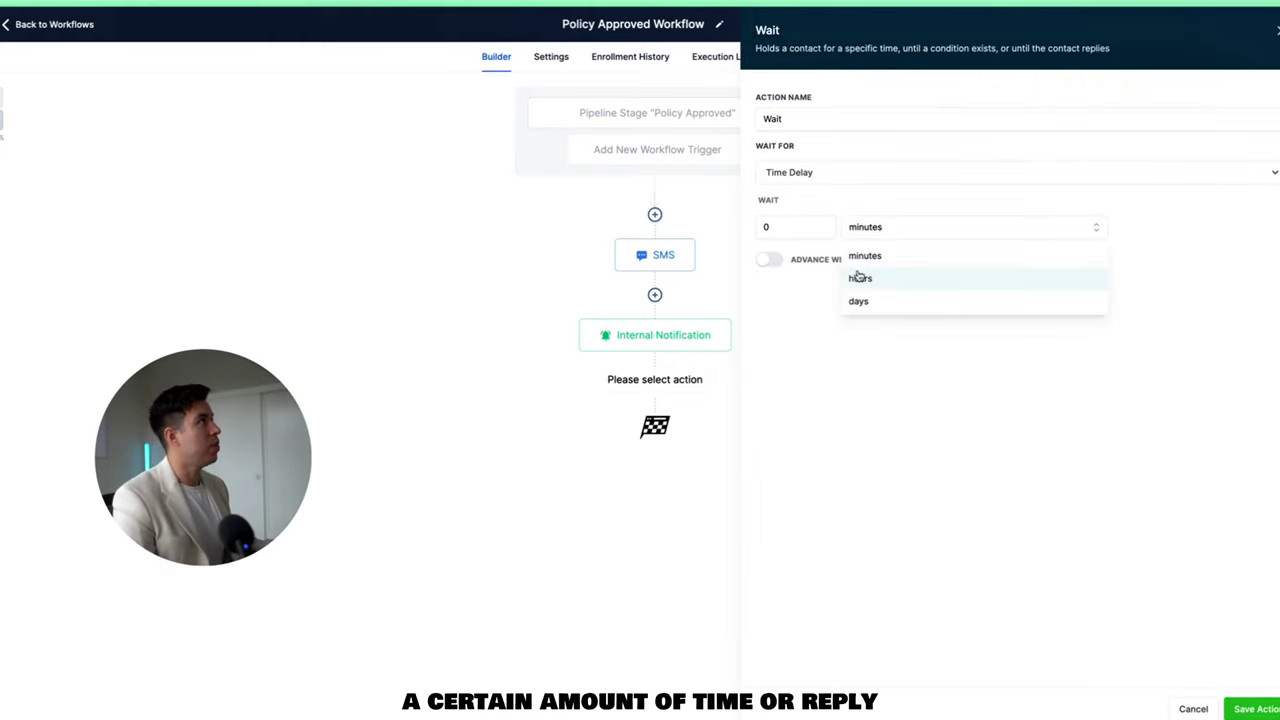
click(800, 170)
click(811, 320)
click(814, 223)
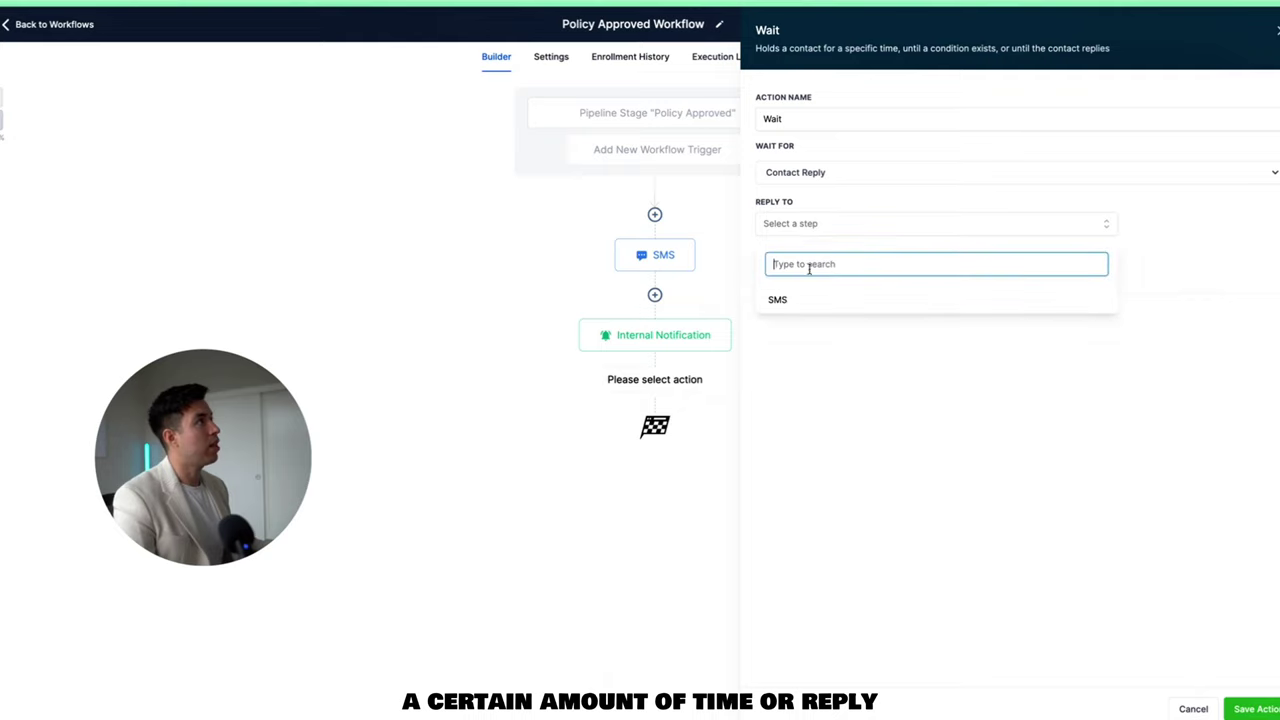
click(800, 301)
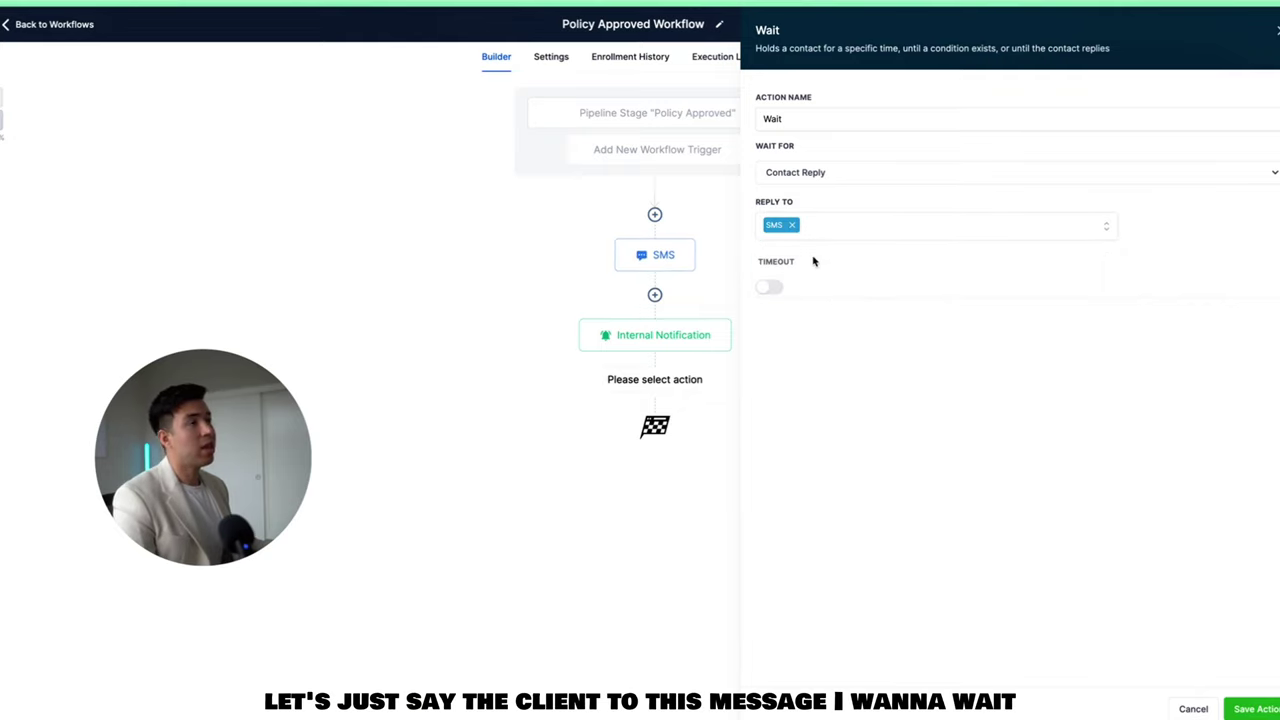
click(769, 287)
text(2)
click(975, 316)
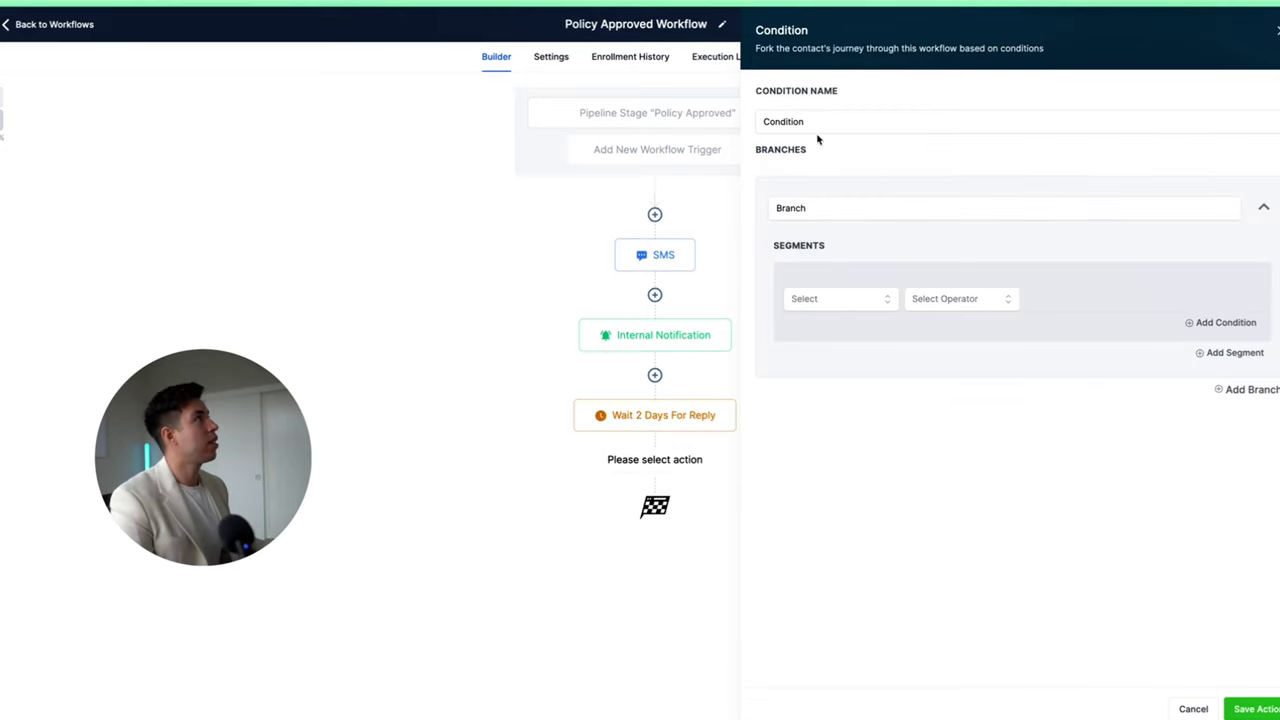
click(824, 119)
Name the condition 'Did Contact Reply?' and its first branch 'Is Positive Intent = True'.
key(ctrl+a)
text(Did )
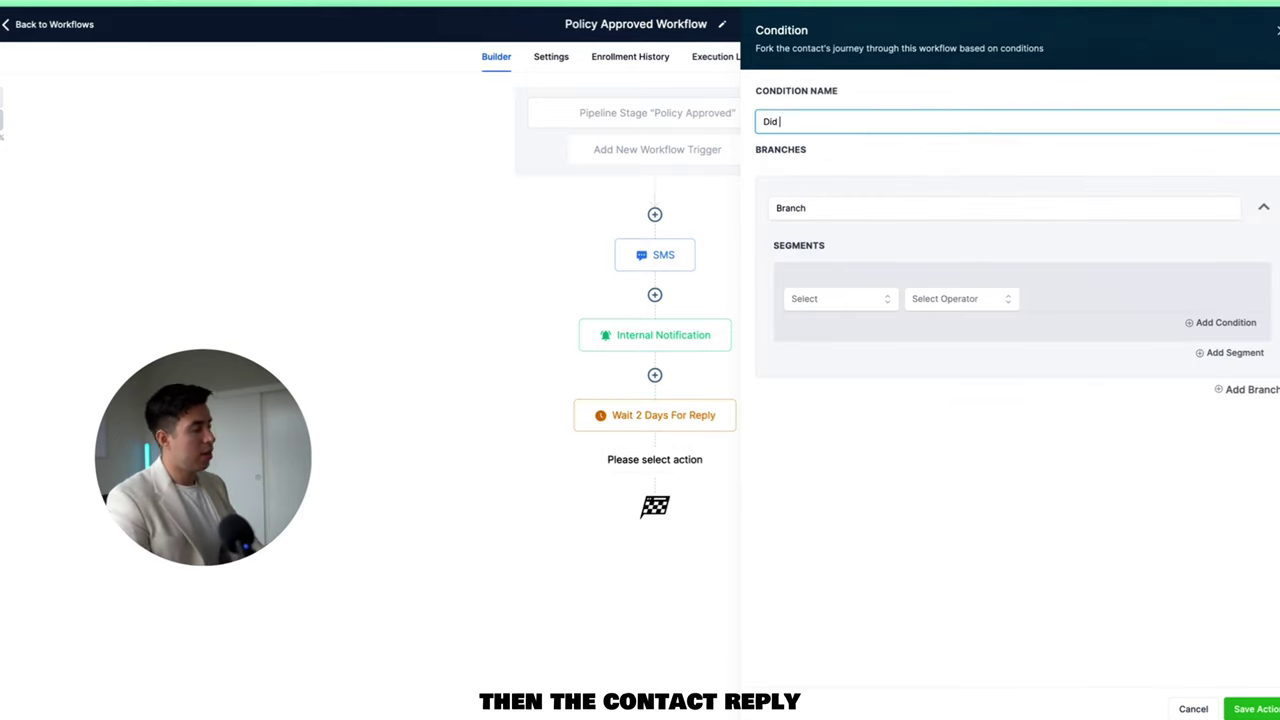
text(Contact Reply?)
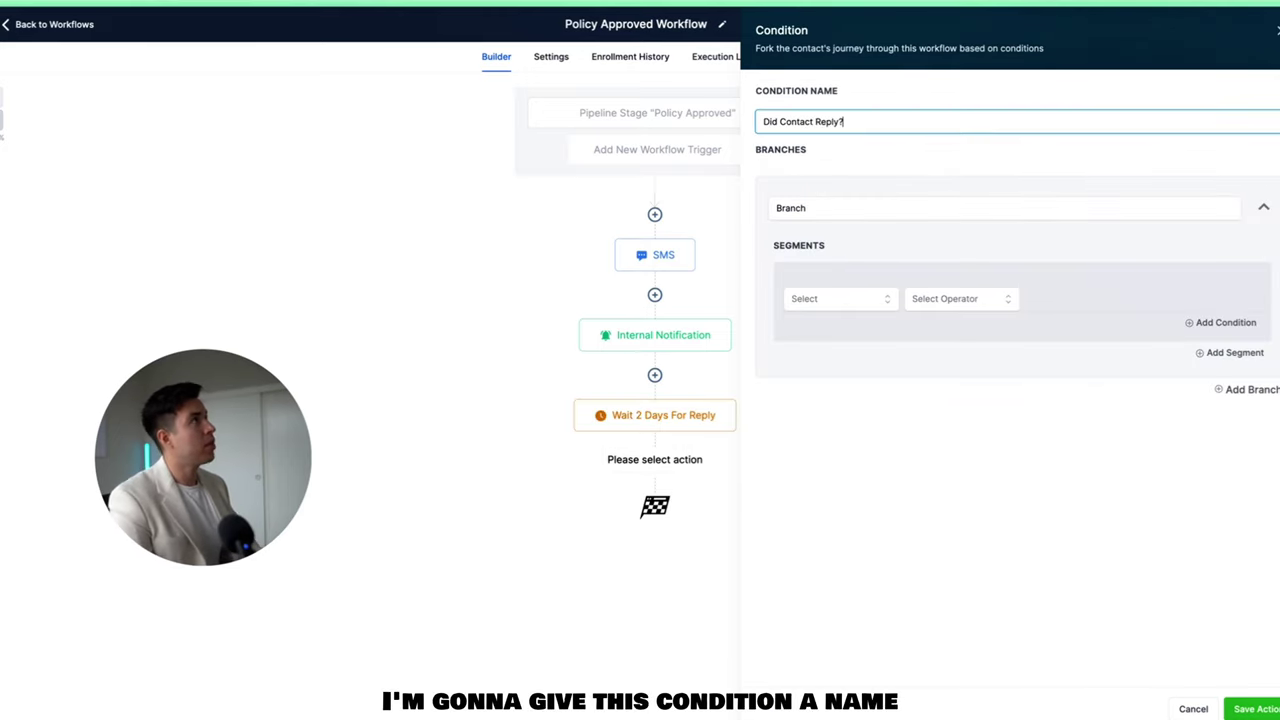
click(808, 208)
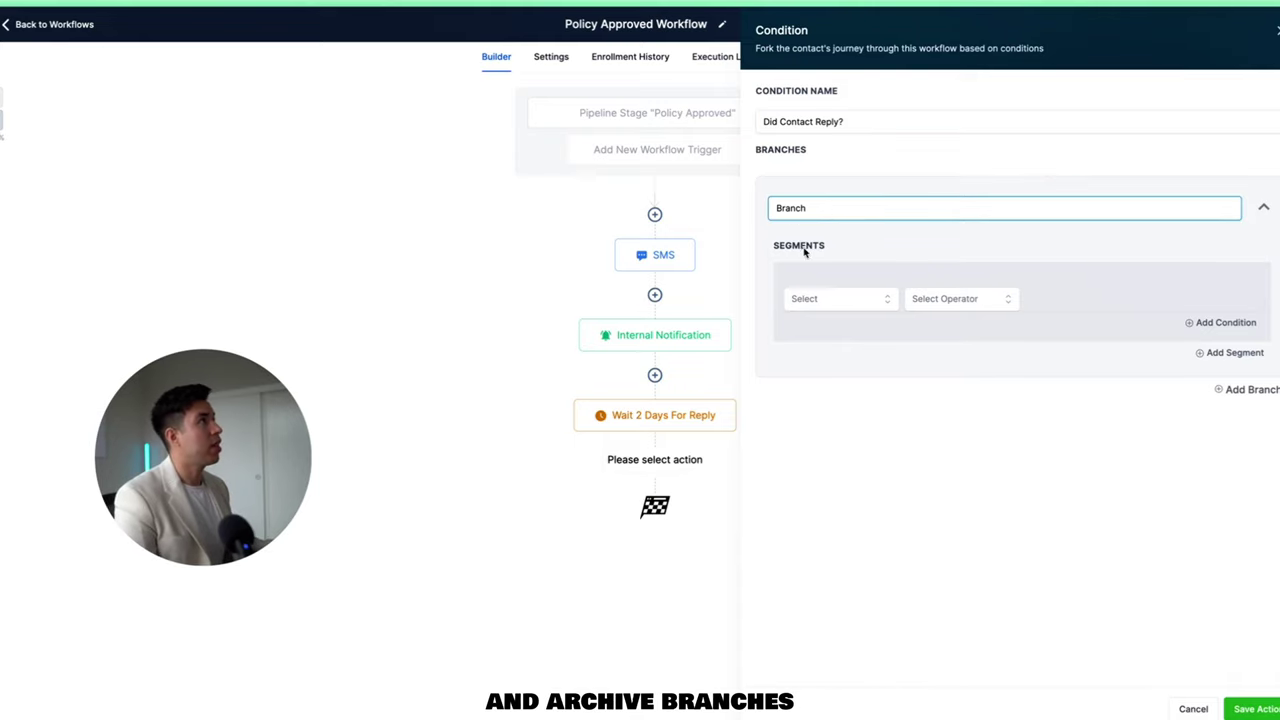
key(ctrl+a)
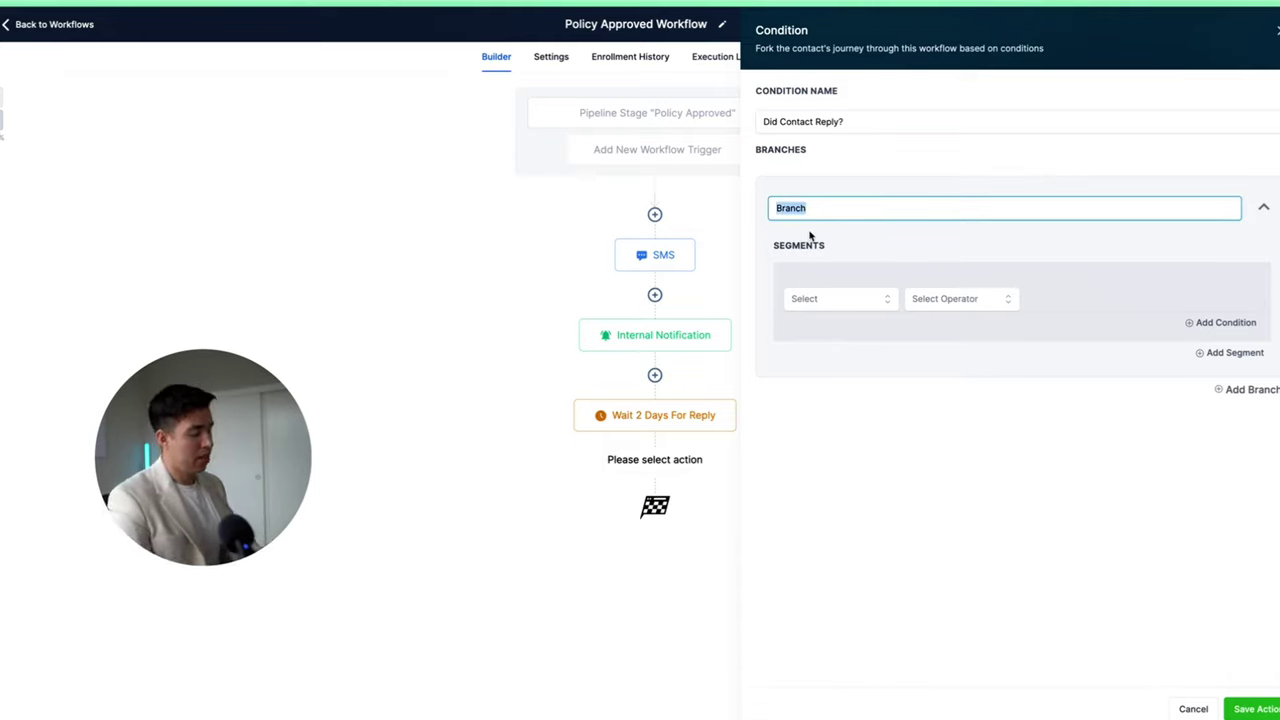
text(Is Positive Intent = True)
Make the branch check that the contact reply's intent type Is Positive/Yes.
click(823, 299)
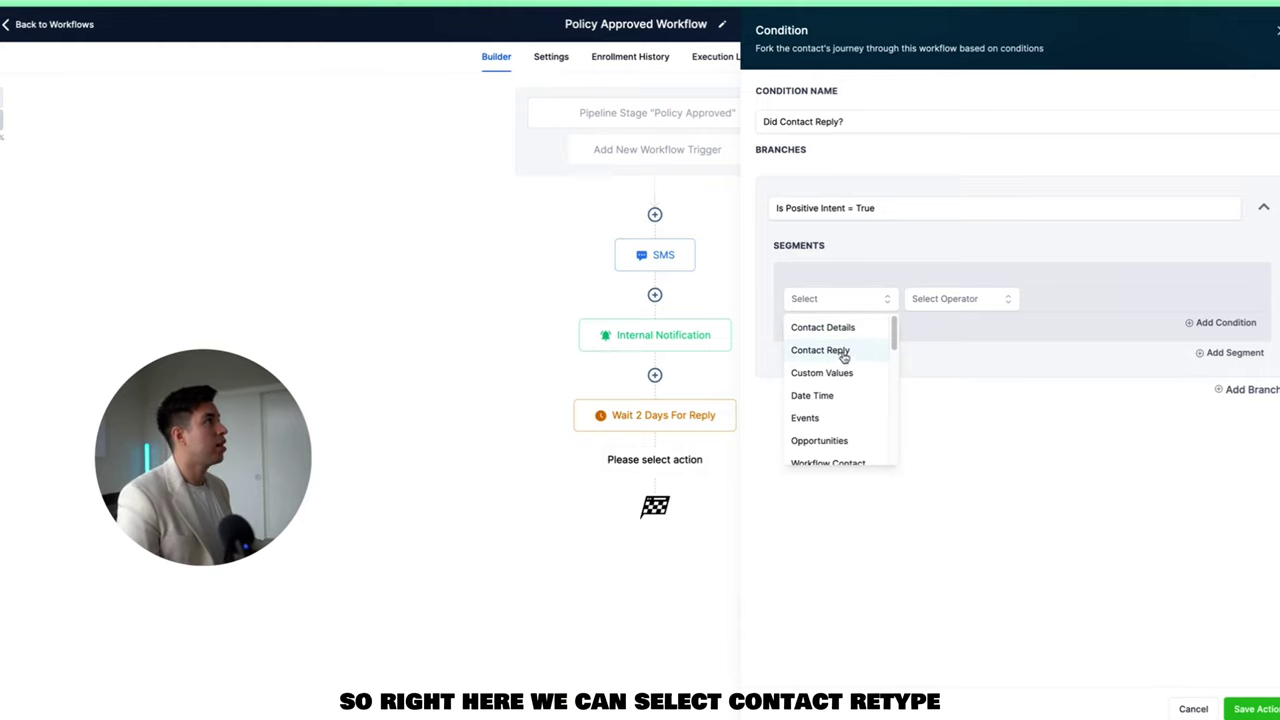
click(820, 350)
click(812, 383)
click(958, 329)
click(1092, 296)
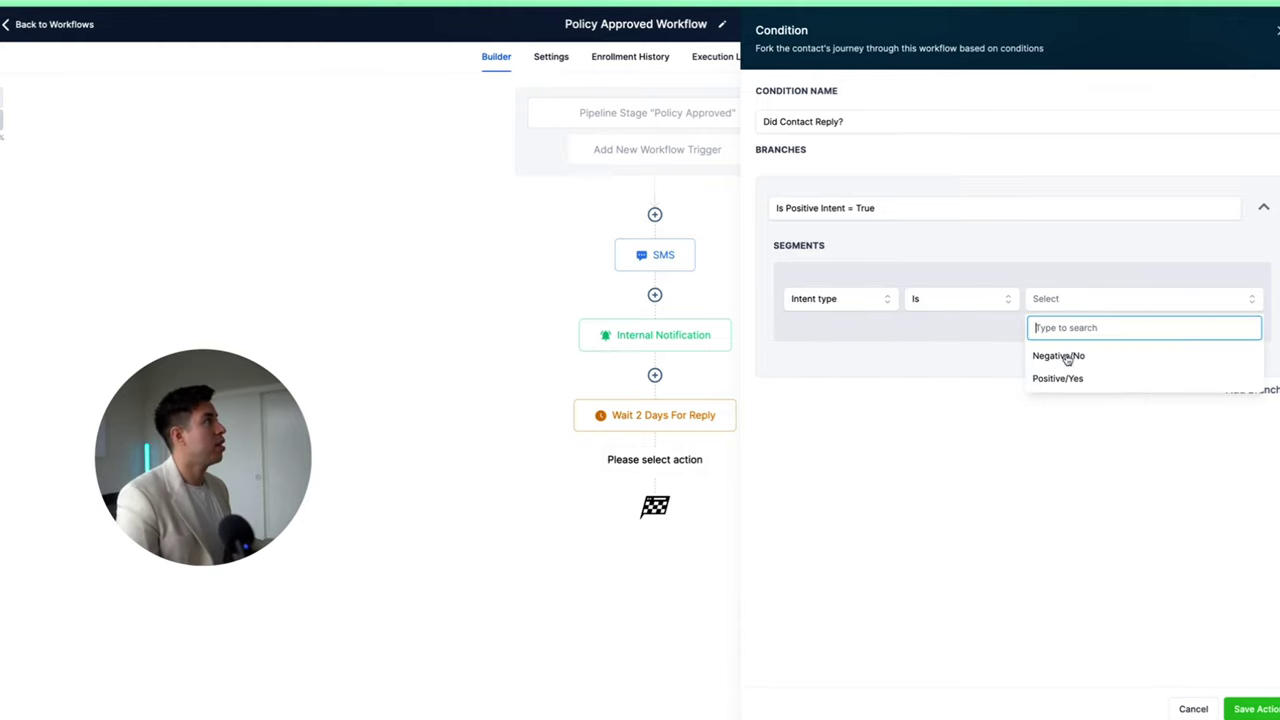
click(1060, 374)
Delete the extra second branch and save the reply condition.
click(1250, 389)
double_click(913, 429)
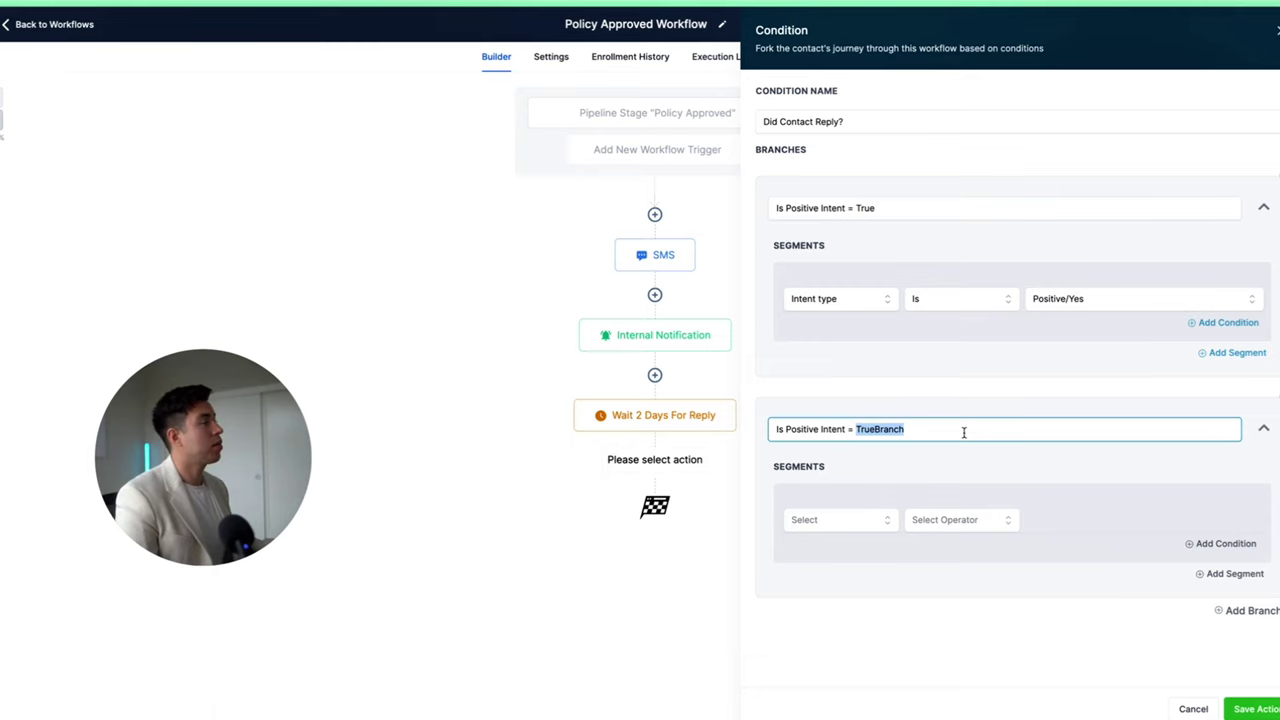
key(BackSpace)
key(ctrl+a)
key(BackSpace)
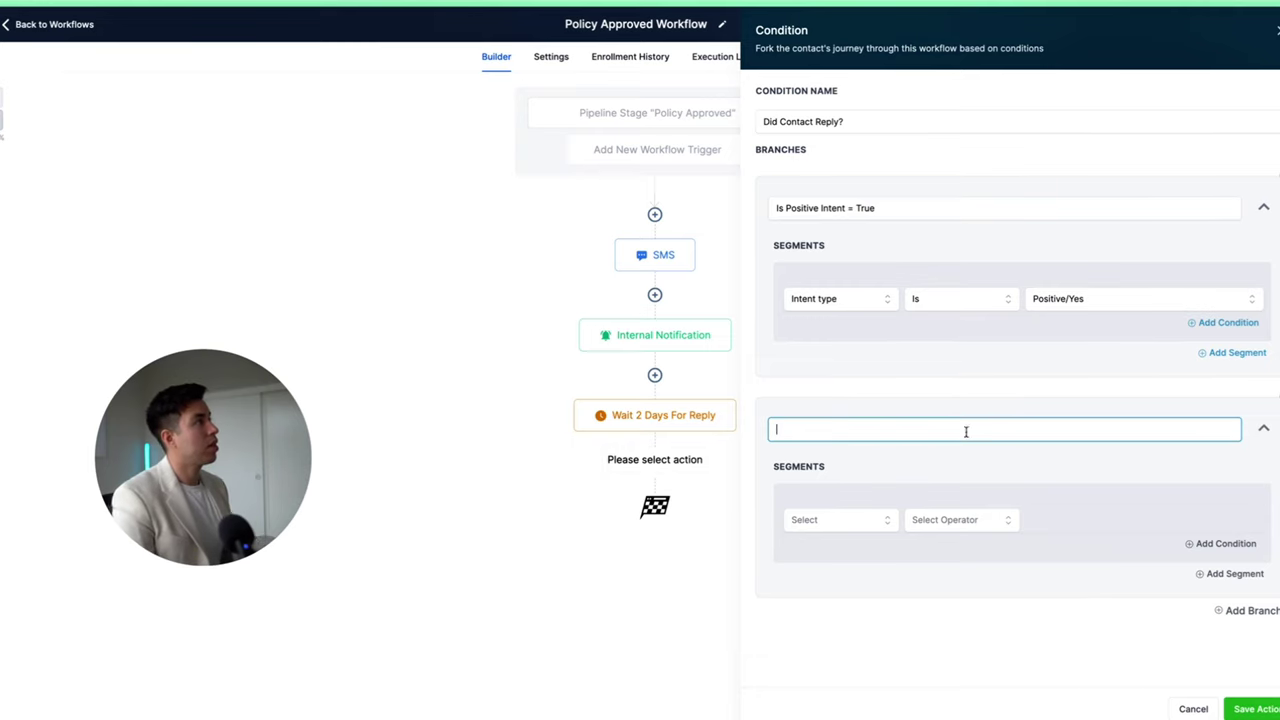
key(BackSpace)
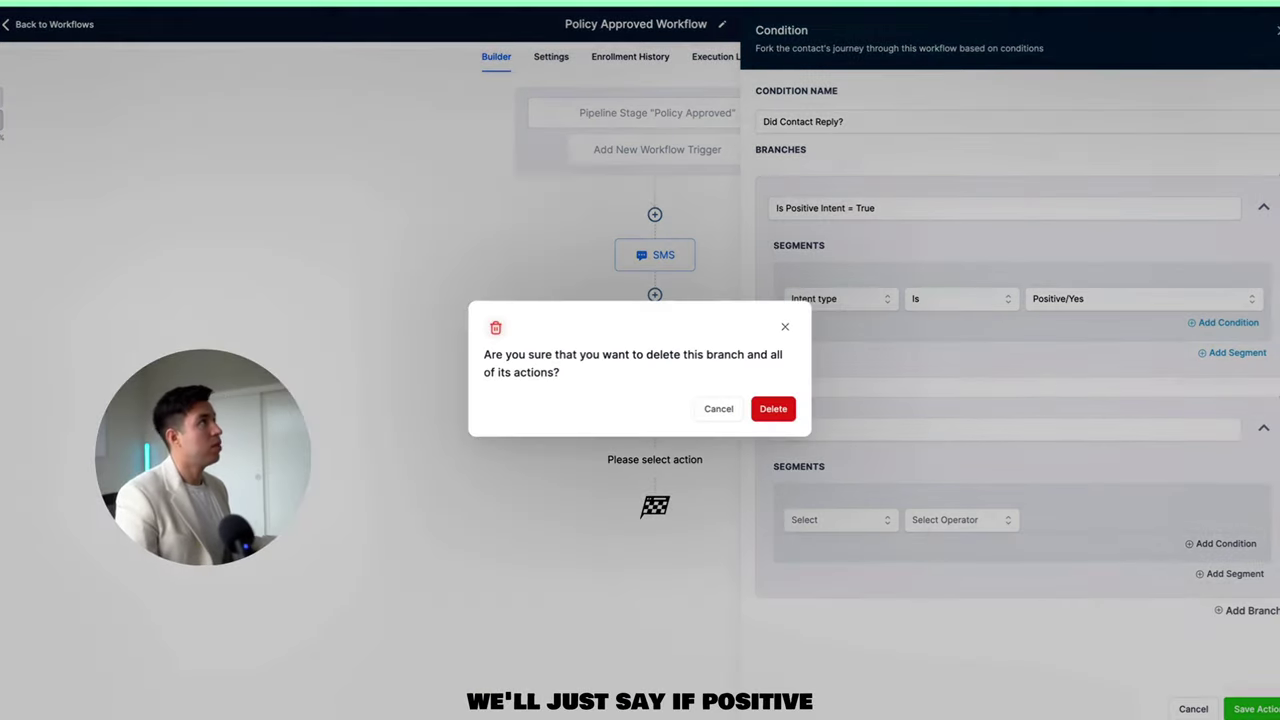
click(789, 405)
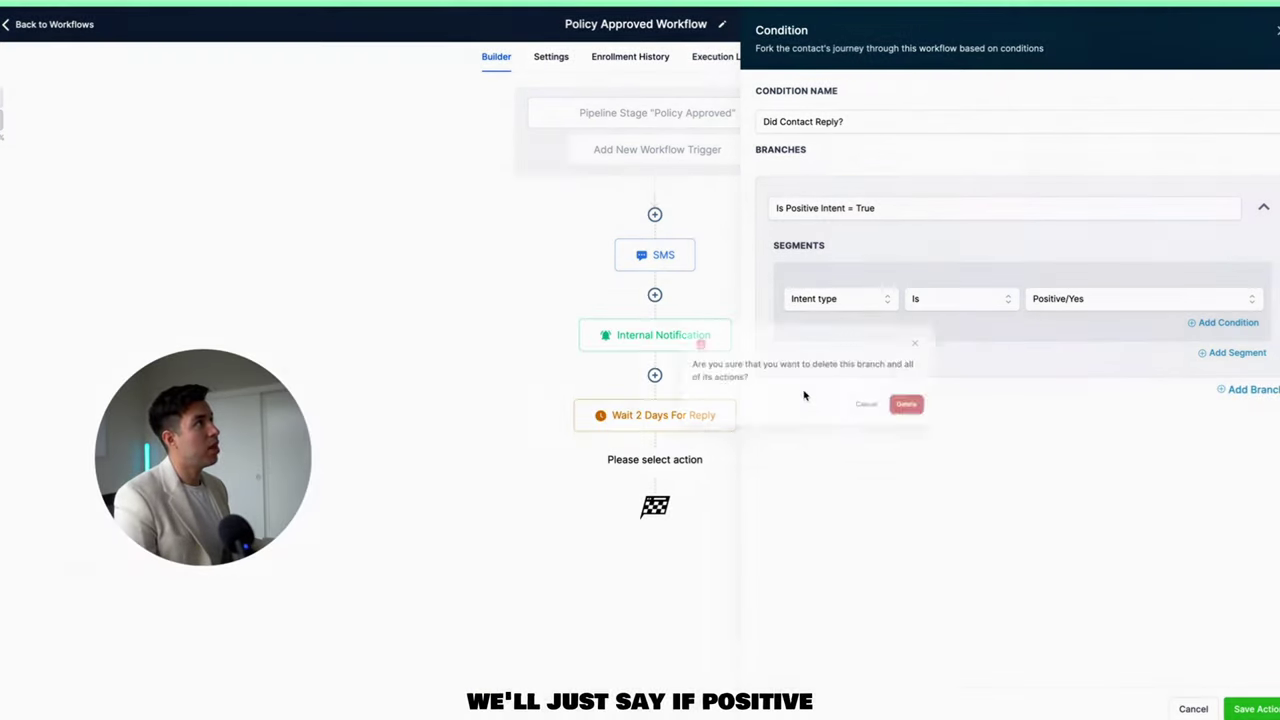
click(1254, 708)
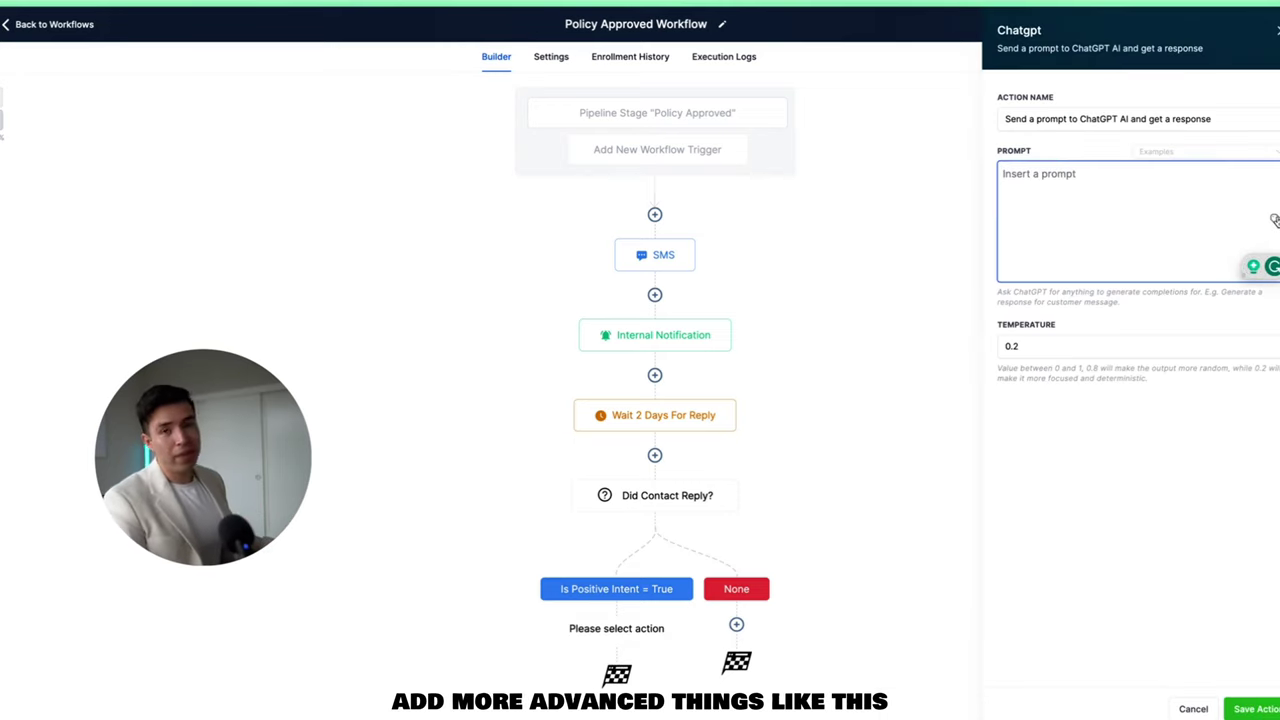
Insert the Custom Values > Message > Message Body placeholder into the ChatGPT prompt.
click(1274, 220)
click(1243, 210)
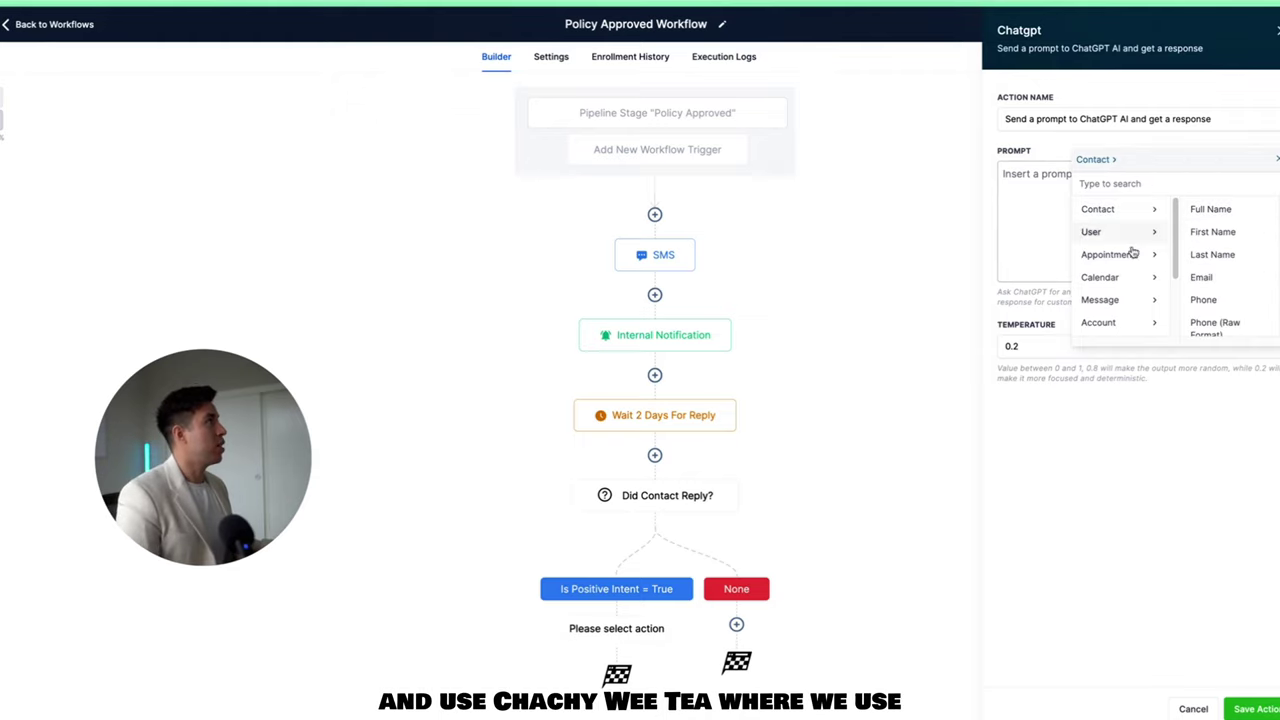
click(1145, 299)
click(1220, 209)
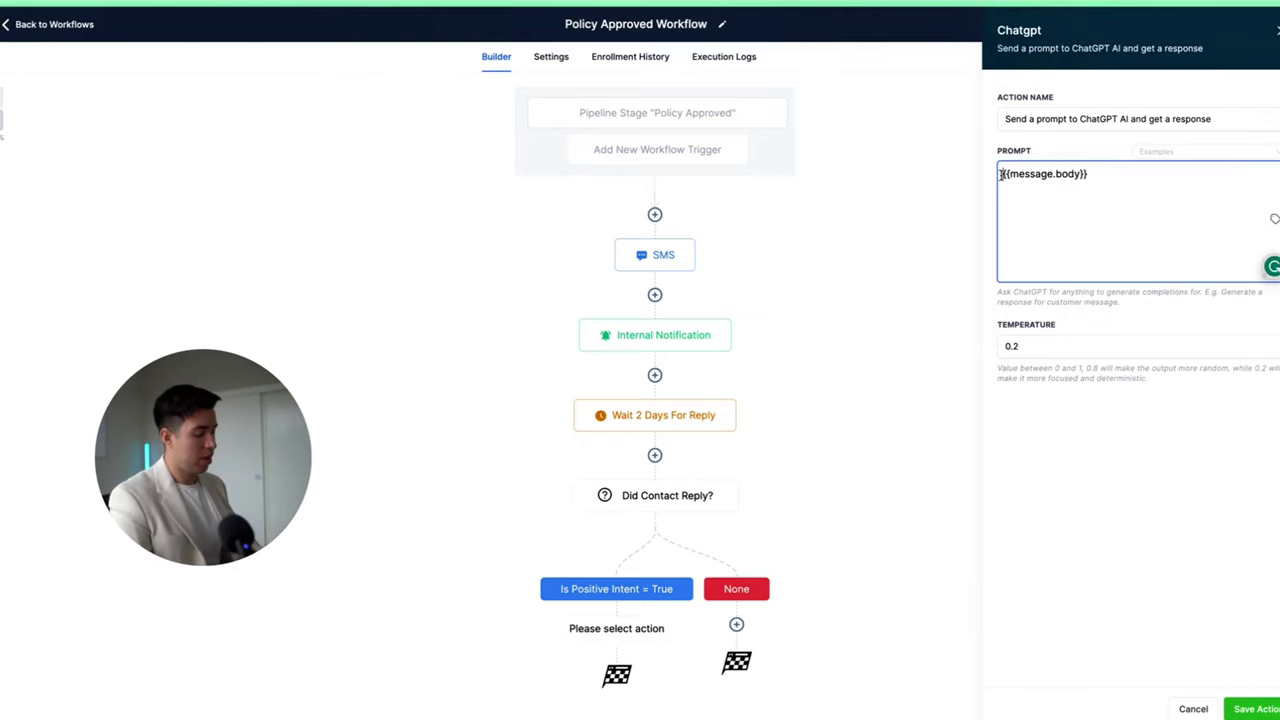
Write the prompt context: a life insurance agent assistant whose client's policy was approved, then 'This is their reply:'.
click(1000, 174)
text(You are a life insurance agent assistant.)
key(Return)
key(Return)
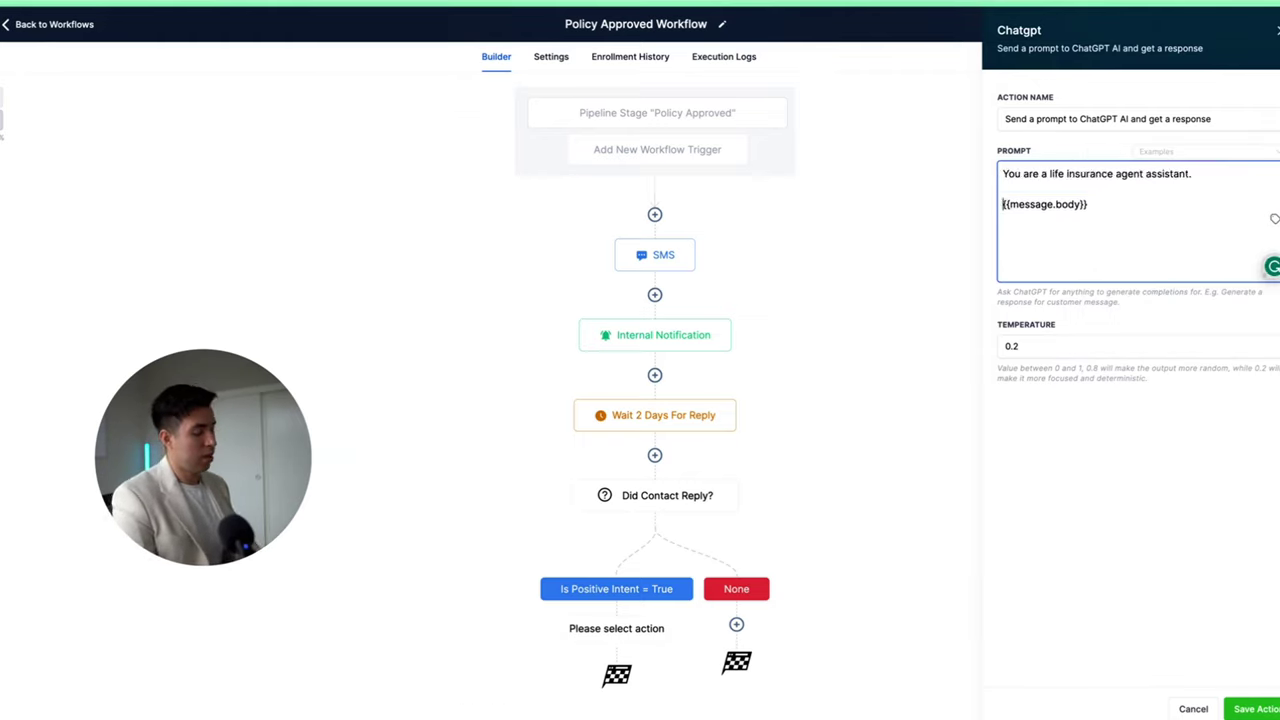
key(BackSpace)
text(My clients po)
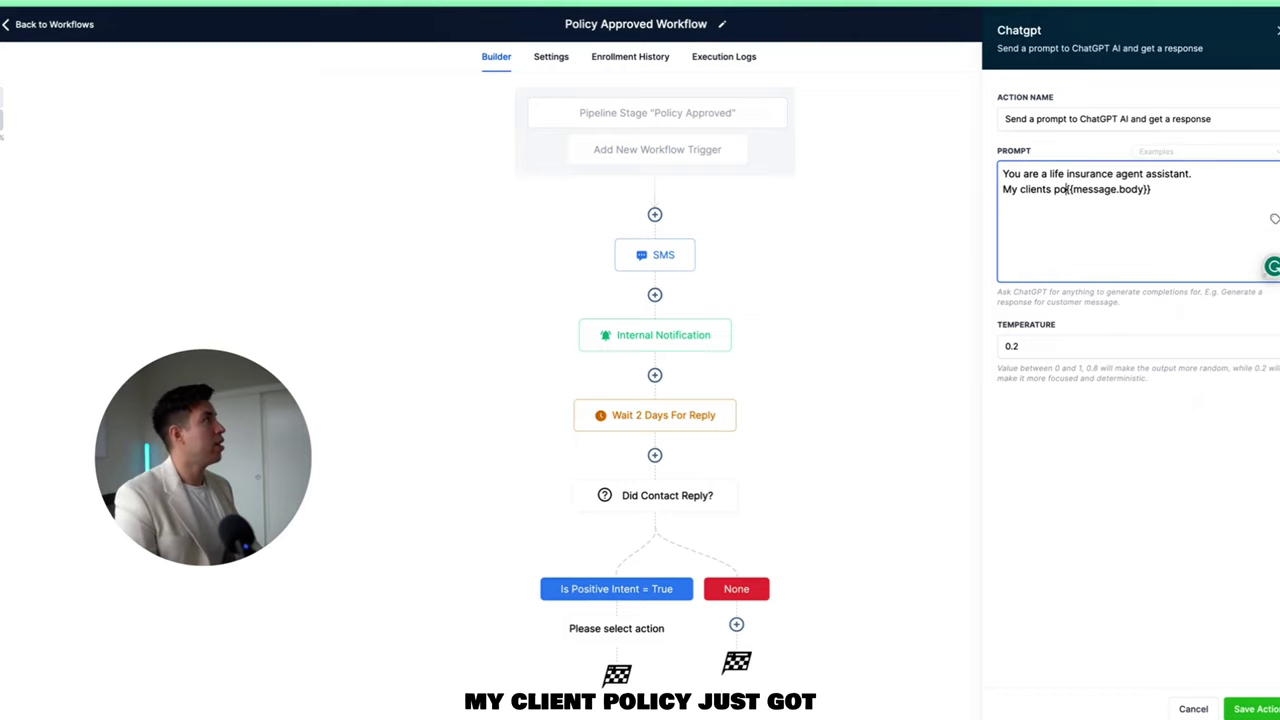
text(licy just go)
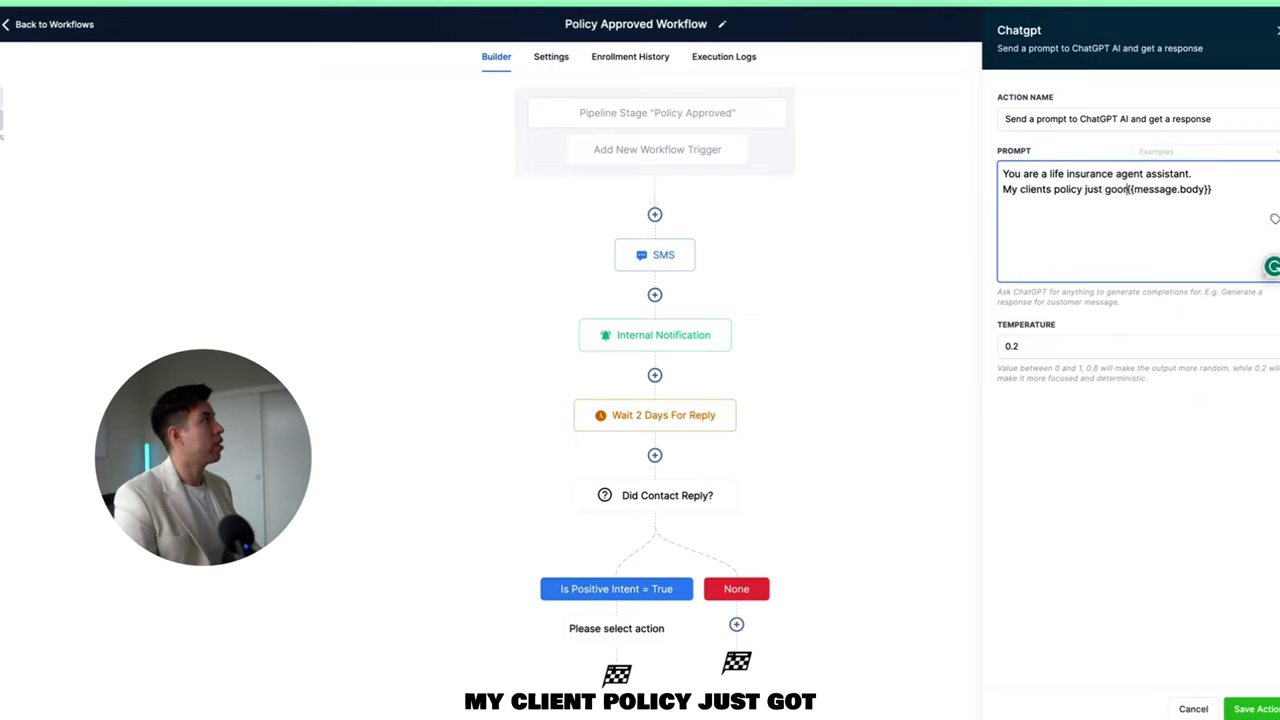
text(t approved and I sen)
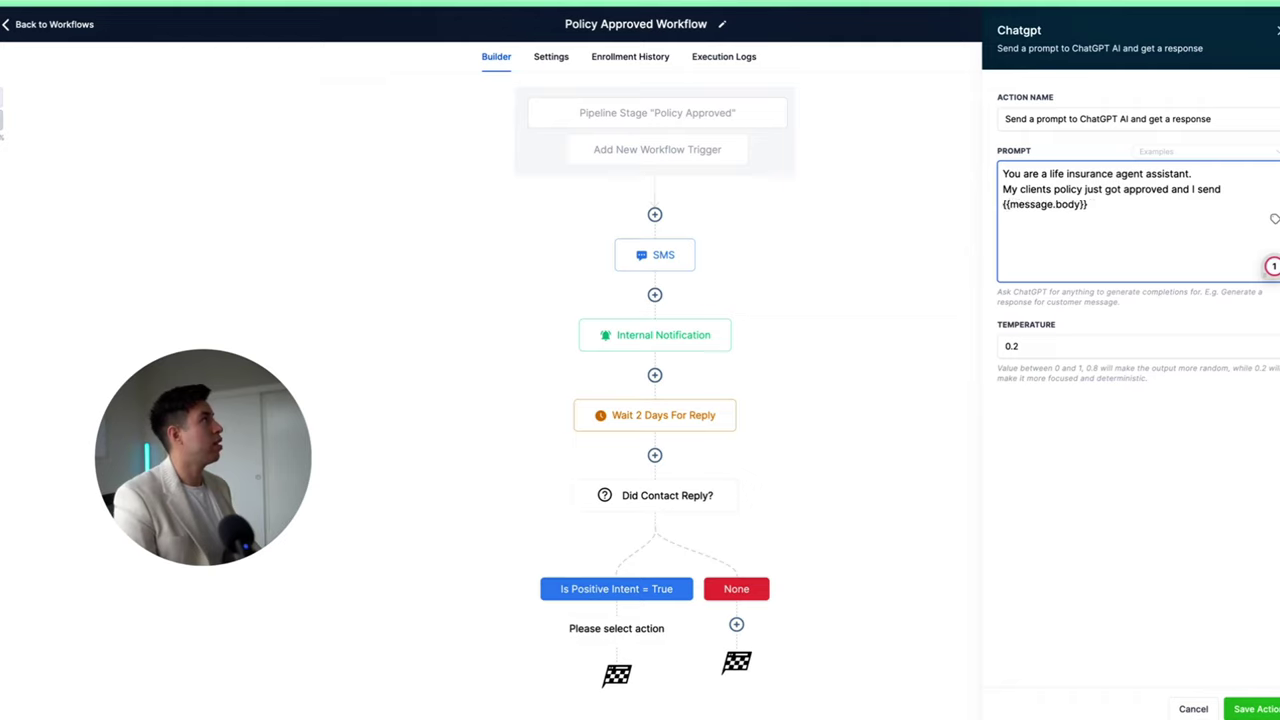
text(t them)
text(a message letting the know.)
key(Return)
key(Return)
text(This is their reply:)
key(Return)
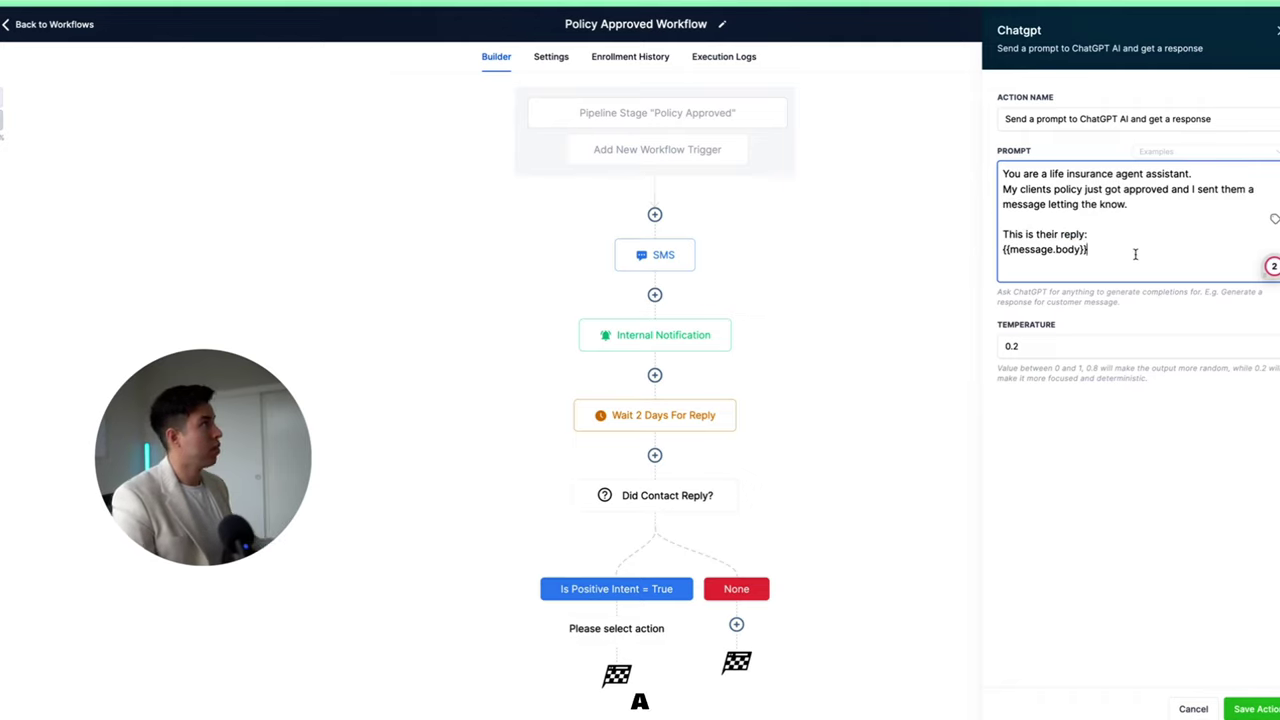
key(Return)
text(Repy)
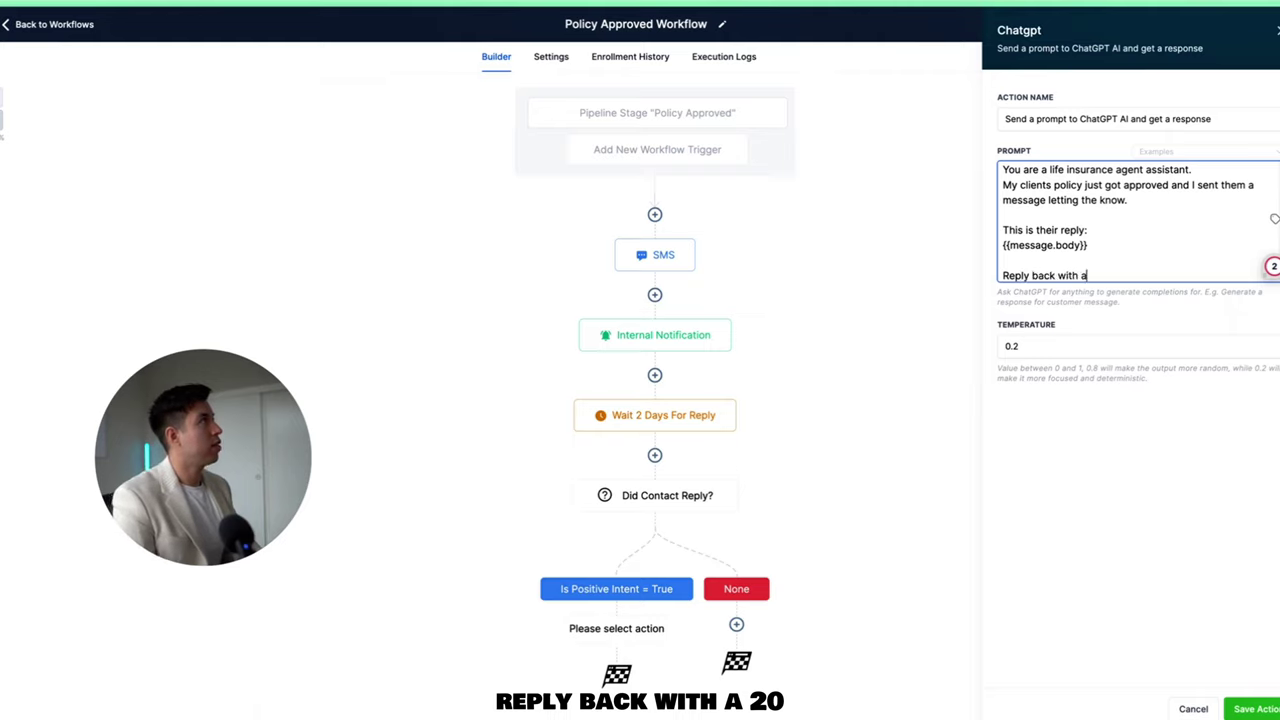
End the prompt by requesting a kind 10-20 word text message reply, and save the ChatGPT step.
key(BackSpace)
key(BackSpace)
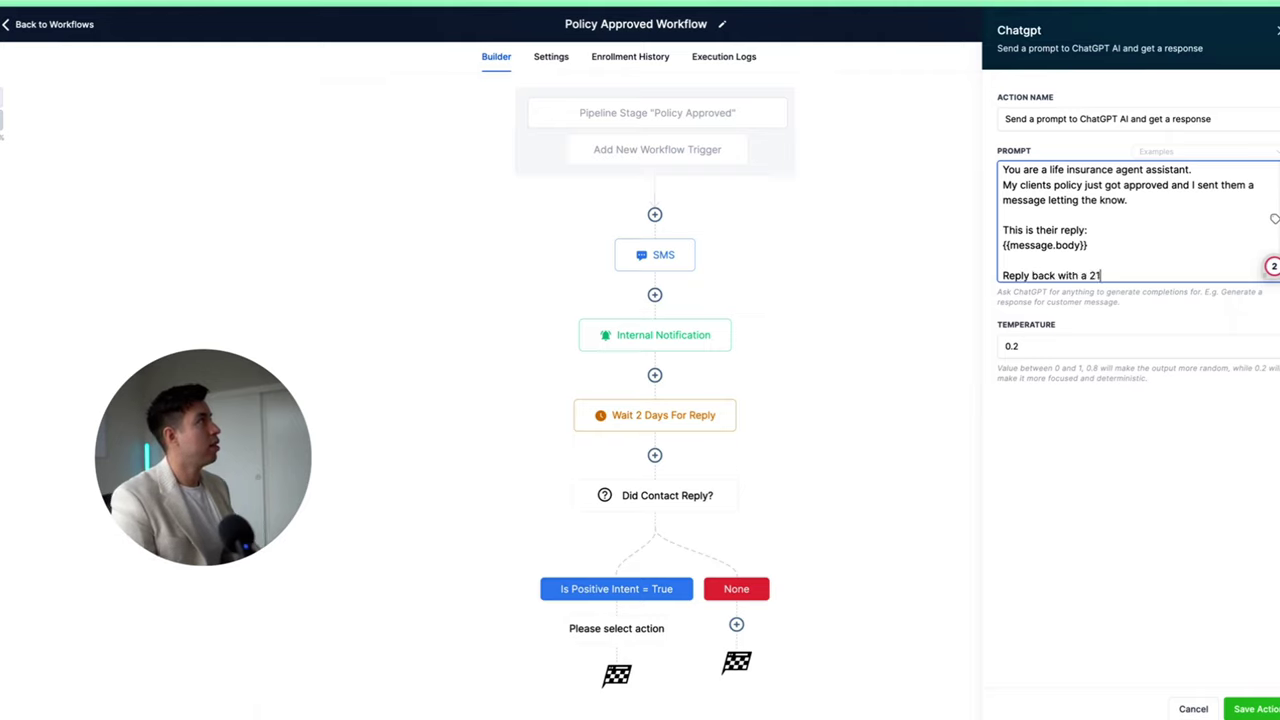
text(0-20-)
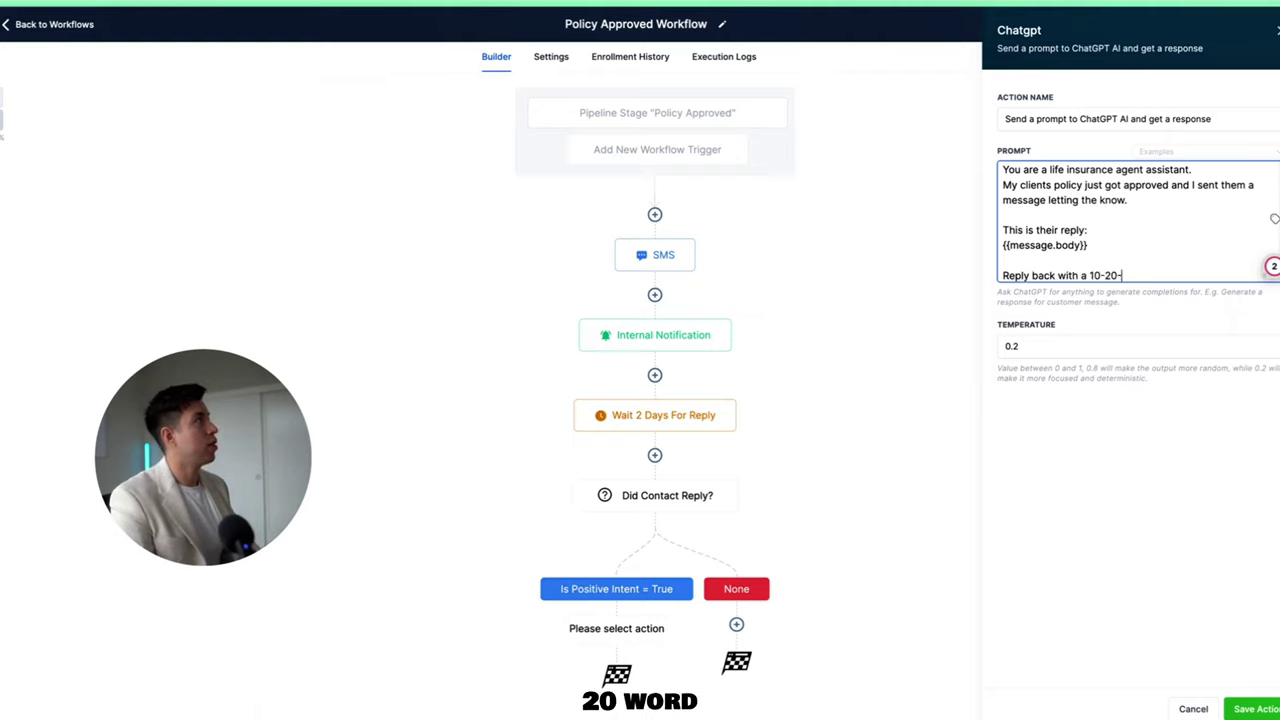
text(word mes)
key(BackSpace)
key(BackSpace)
key(BackSpace)
text(text)
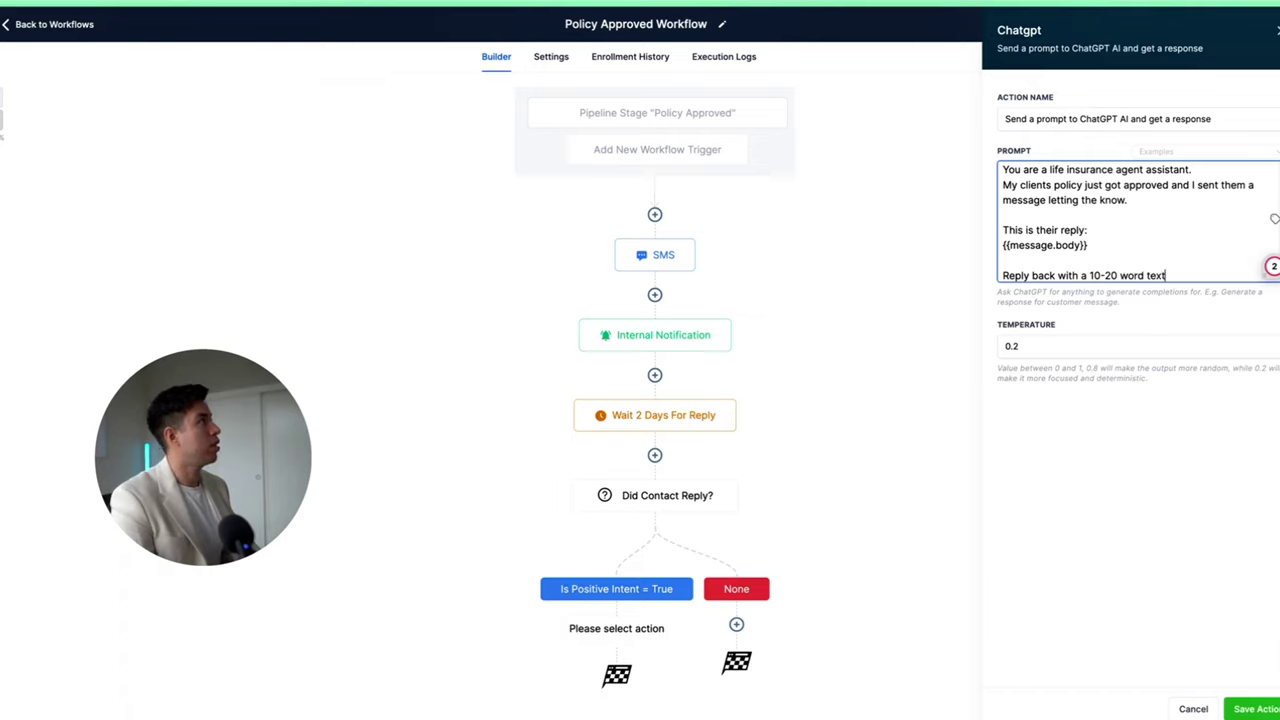
text( message.)
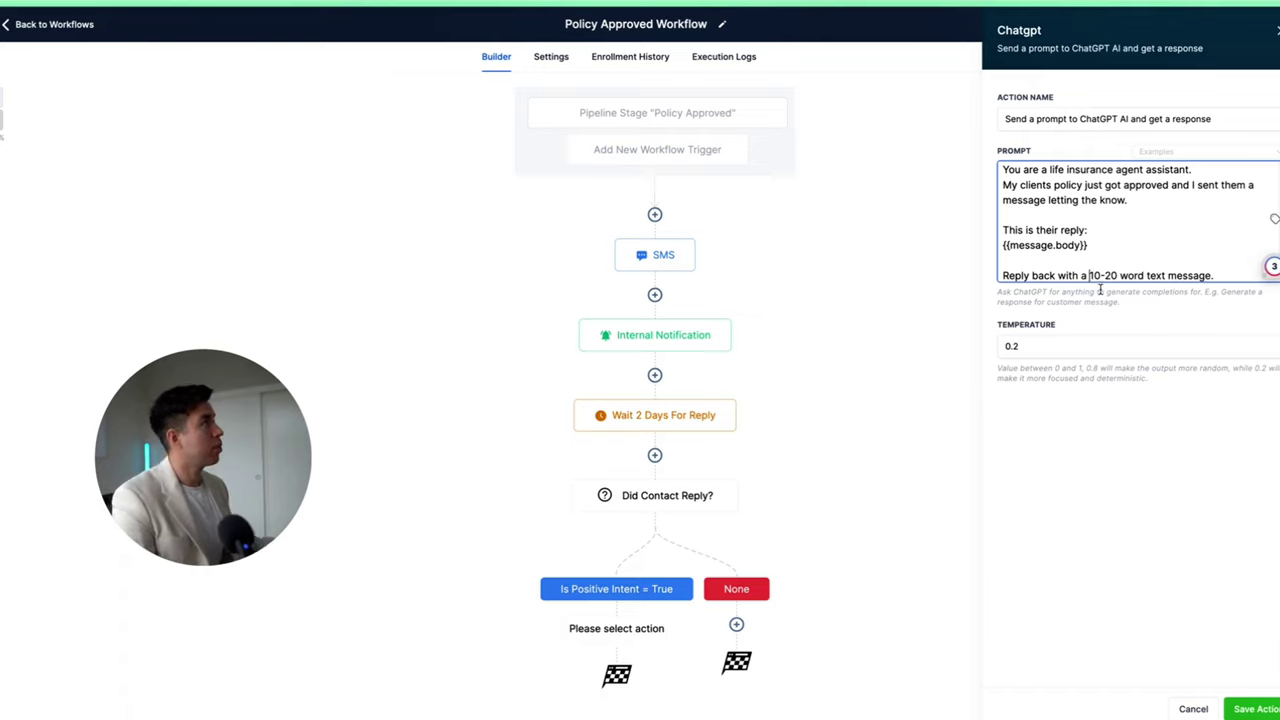
text(kind)
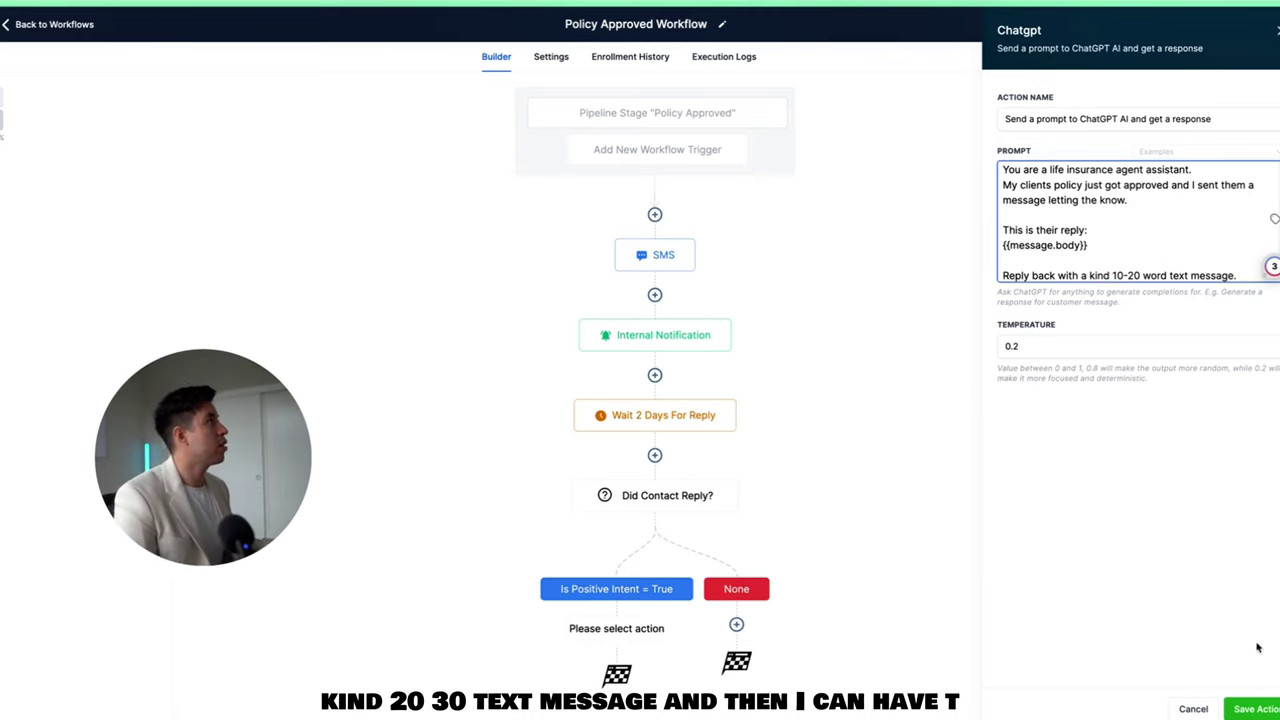
click(1263, 708)
click(605, 645)
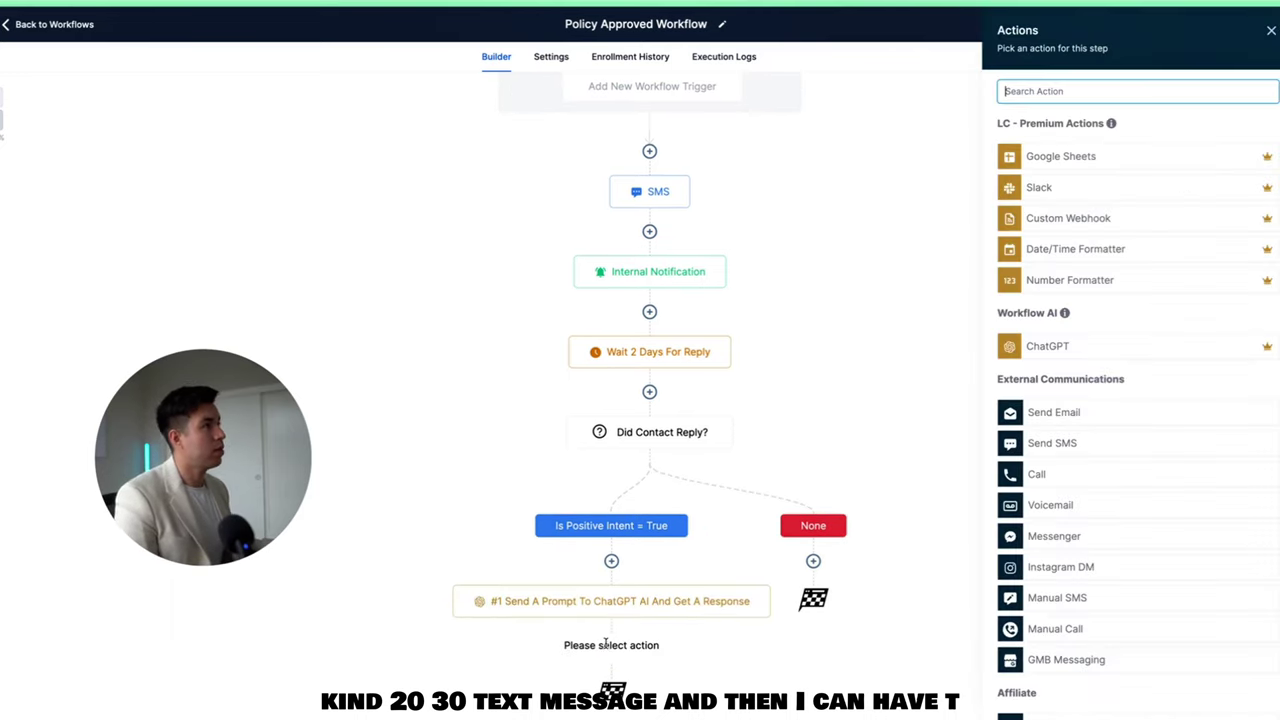
Add a Send SMS action whose message is the ChatGPT > Response custom value, and save it.
text(sms)
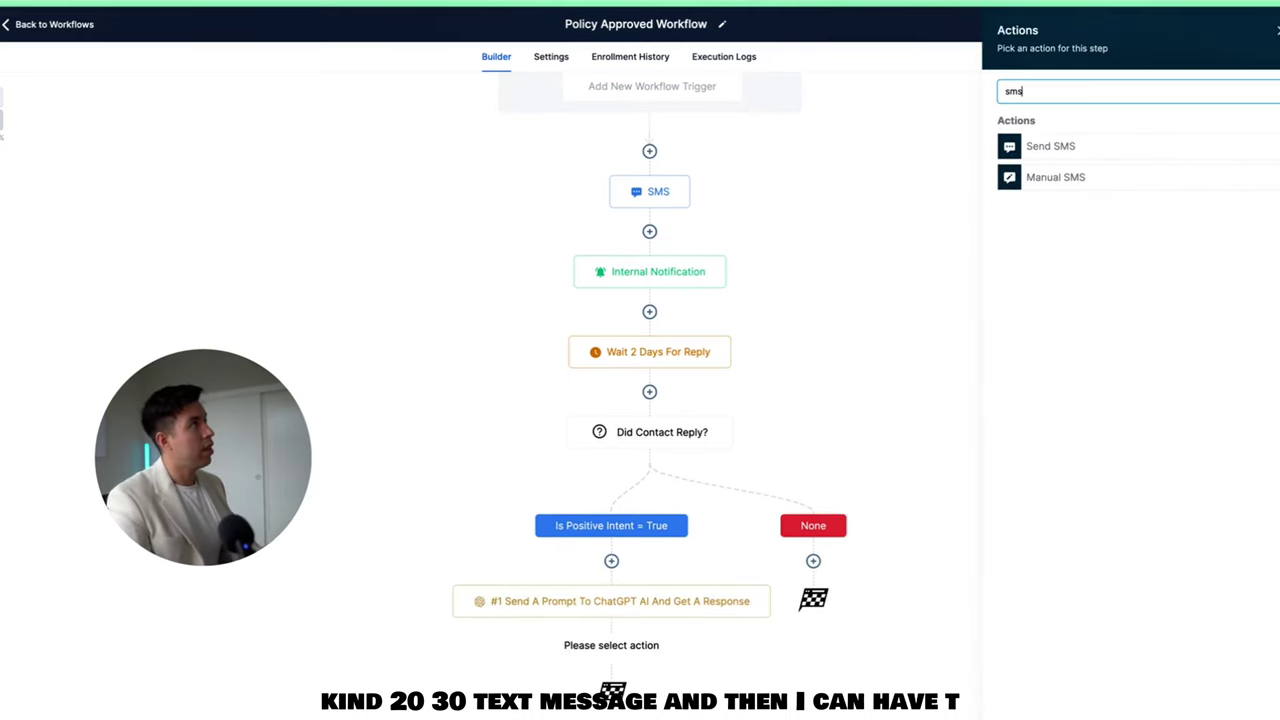
click(1040, 143)
click(1038, 240)
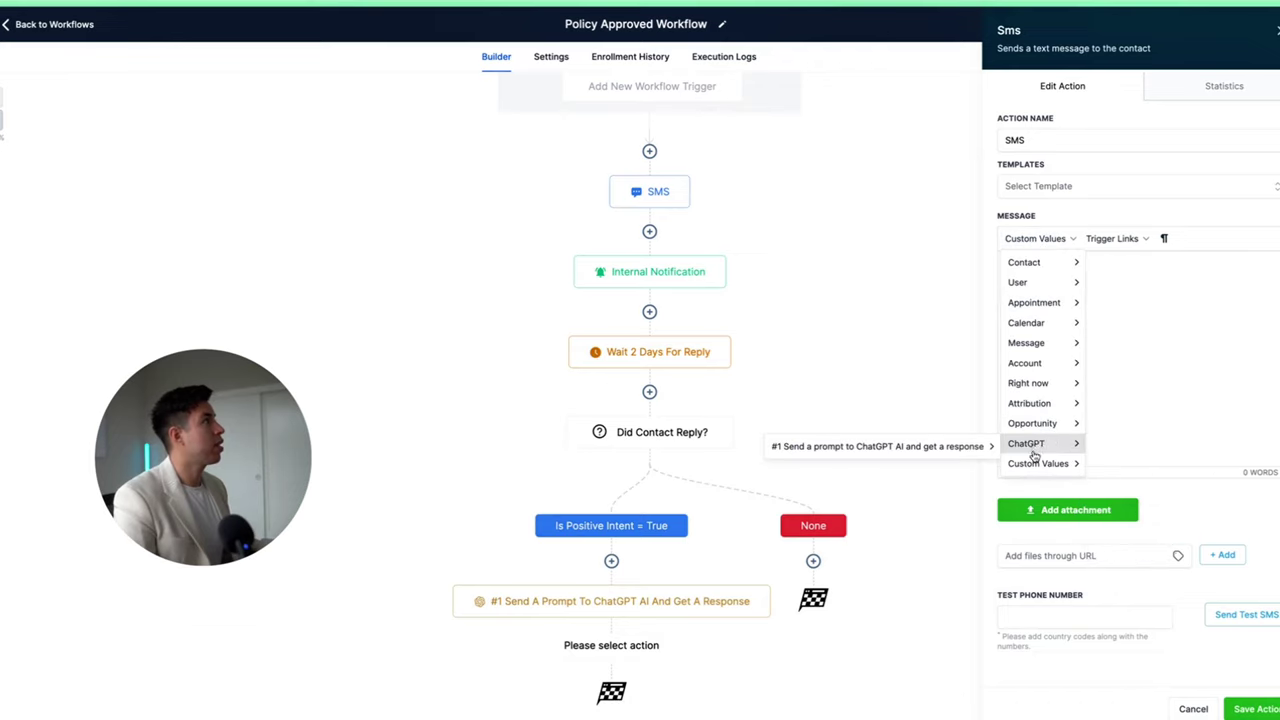
click(1035, 452)
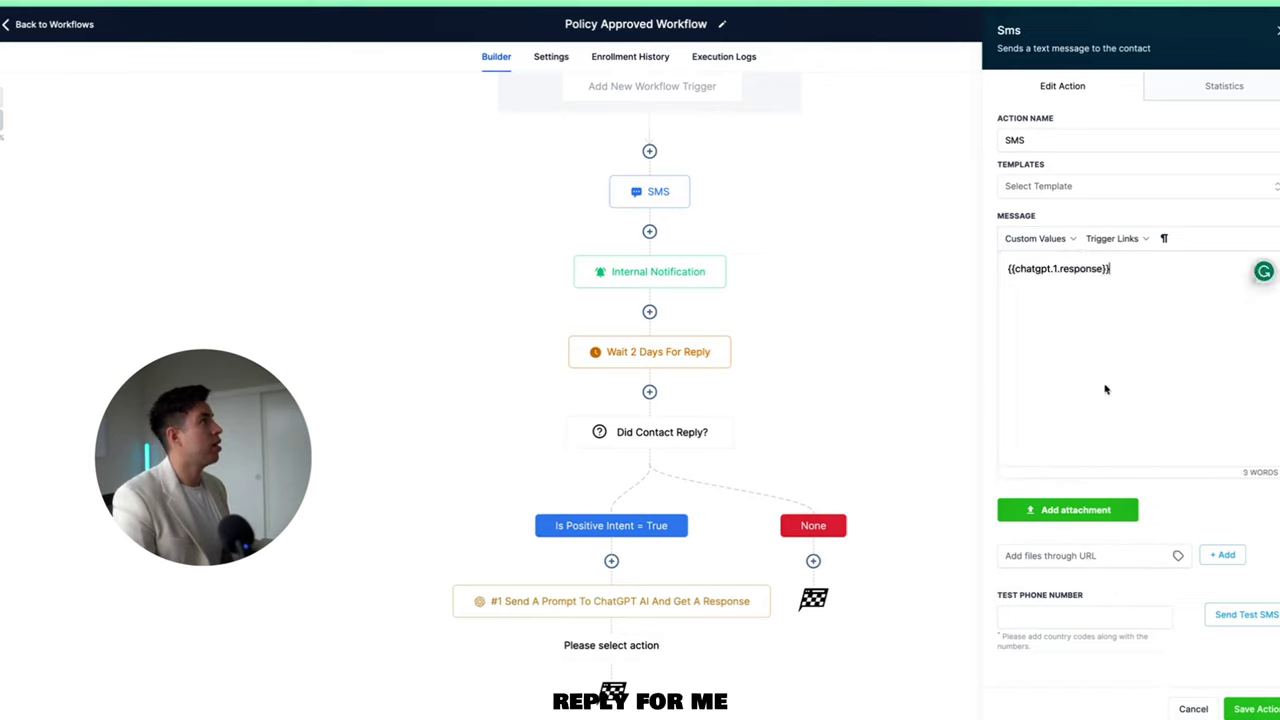
drag(1118, 266, 1024, 265)
click(1100, 266)
drag(1127, 266, 954, 266)
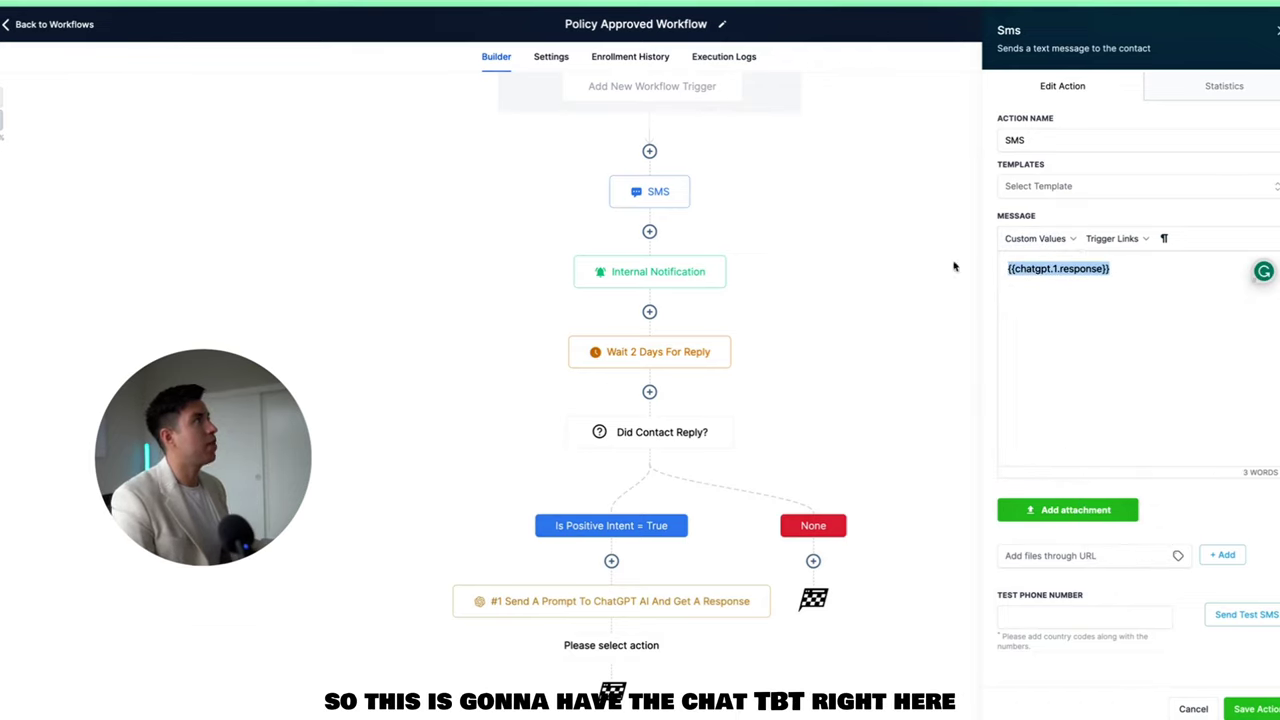
click(1255, 708)
scroll(871, 597, down, 2)
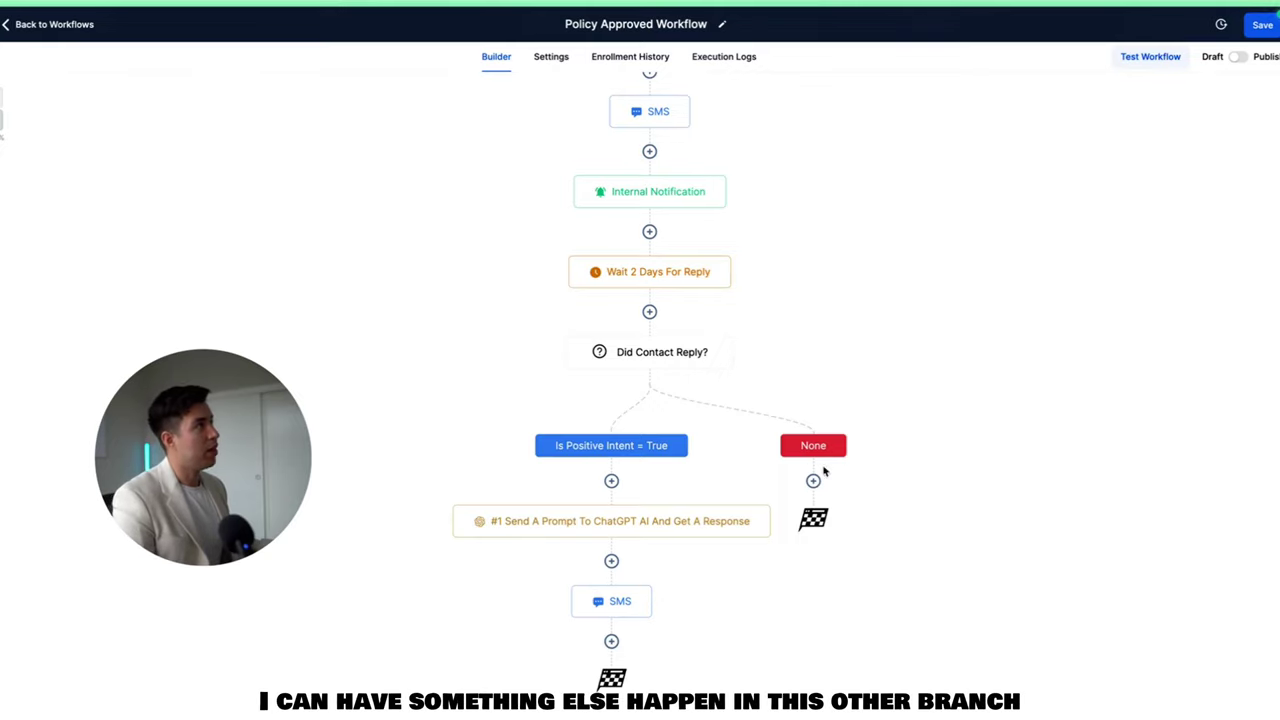
scroll(912, 438, up, 2)
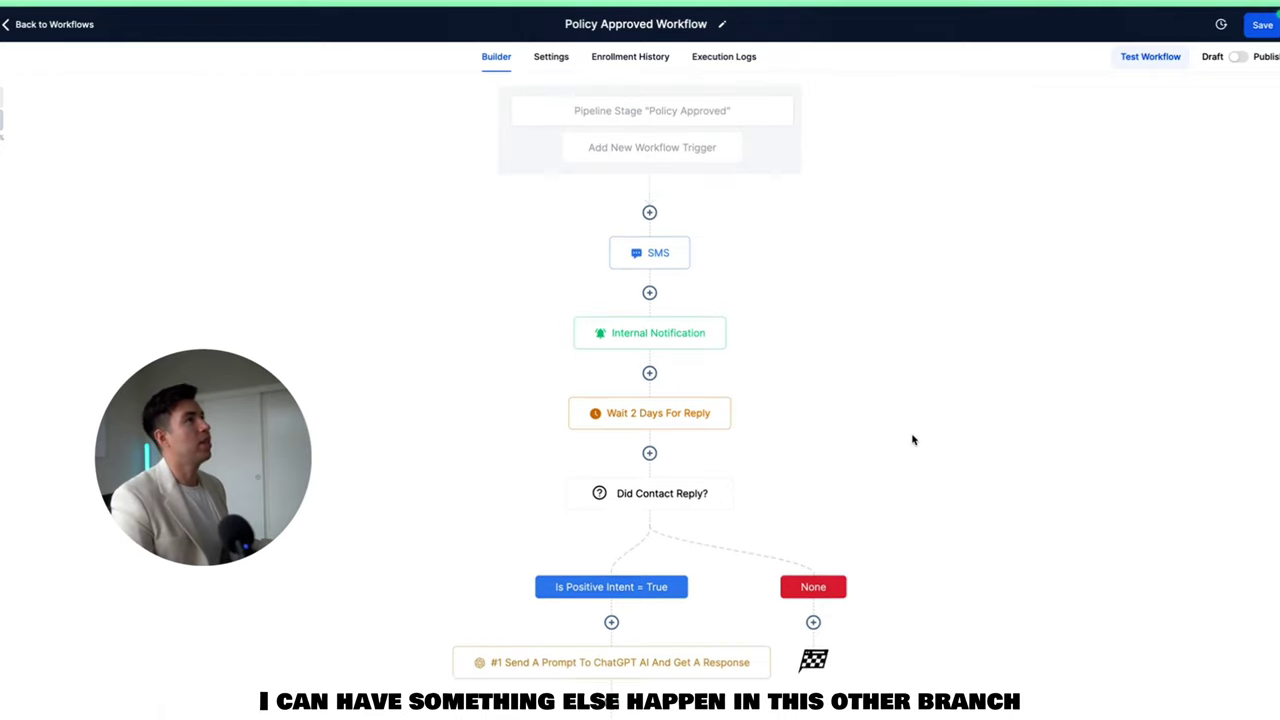
Scroll through the Integrations page listing Google, Facebook, QuickBooks, Stripe, Shopify and TikTok.
scroll(912, 438, down, 2)
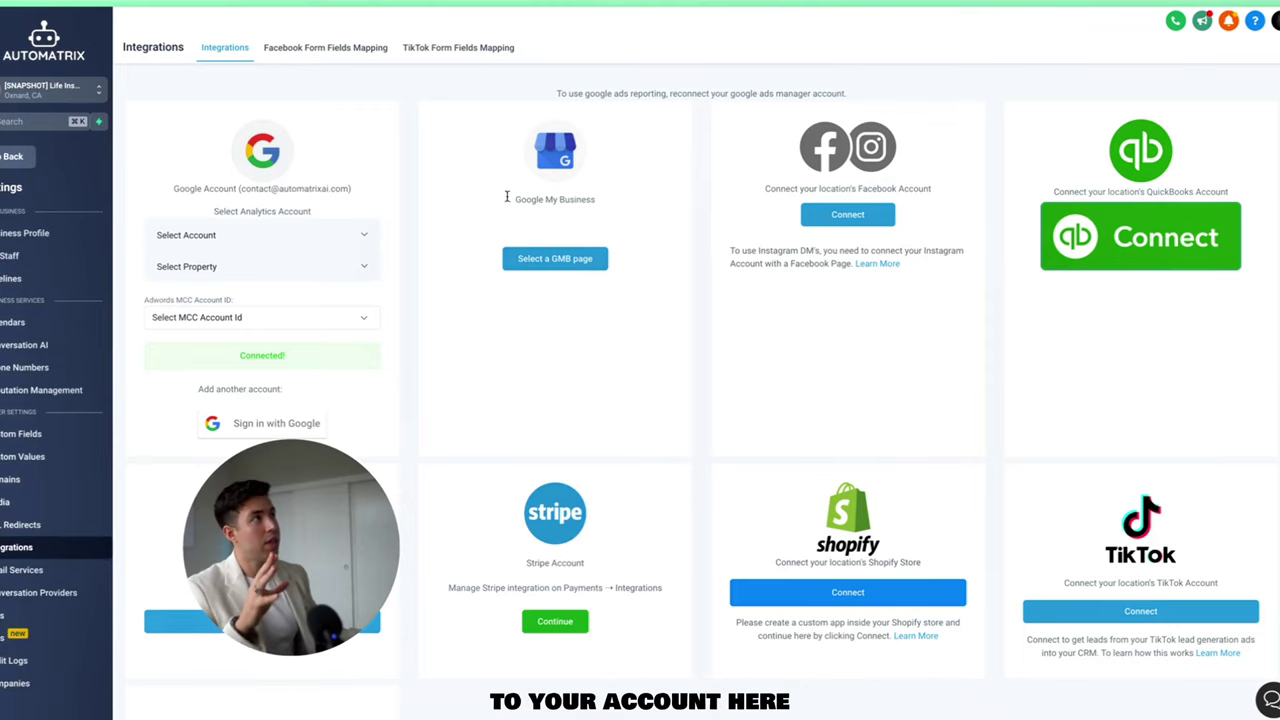
Go to Reputation and check its Requests tab and its Reviews tab, which has no reviews yet.
click(13, 158)
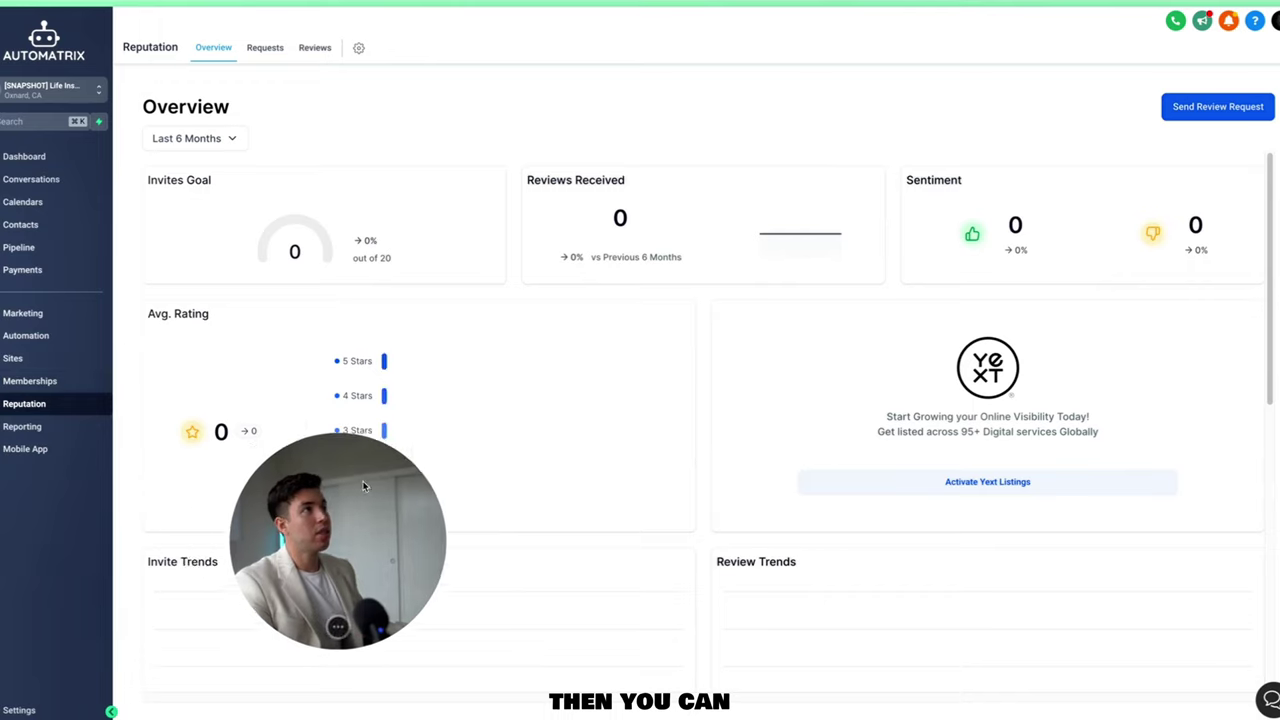
click(33, 406)
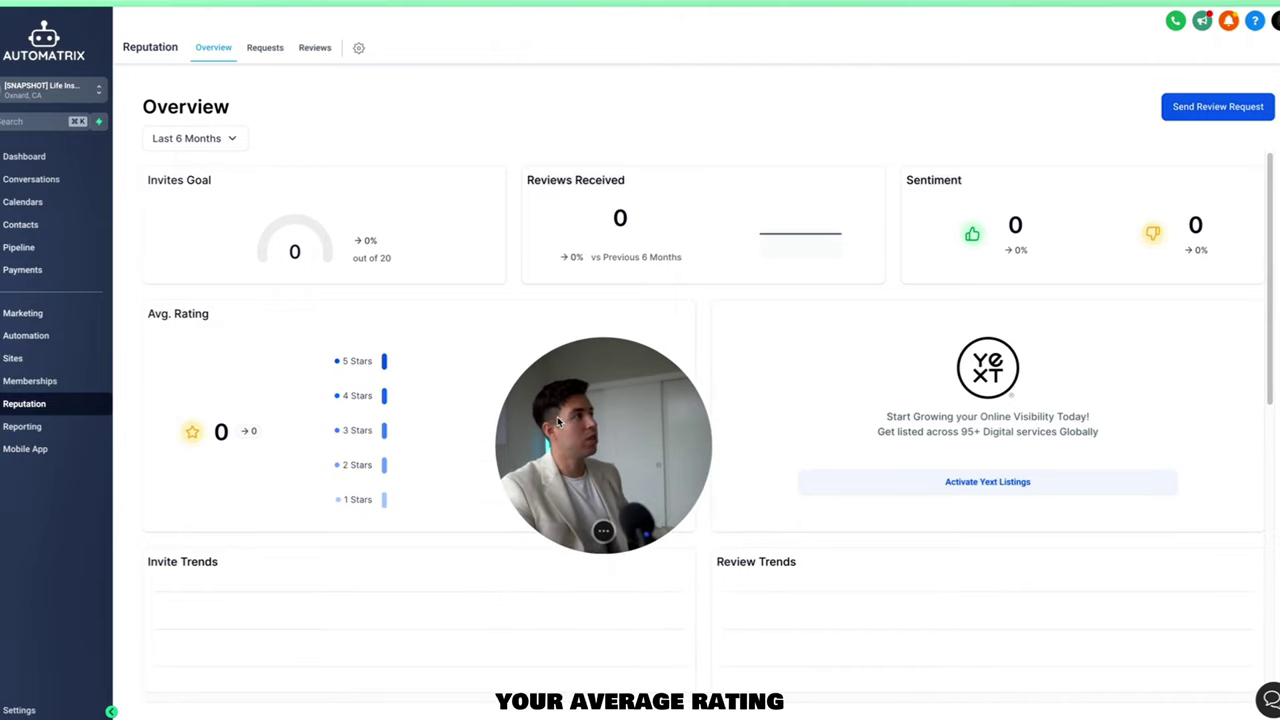
scroll(834, 449, down, 2)
scroll(831, 449, up, 2)
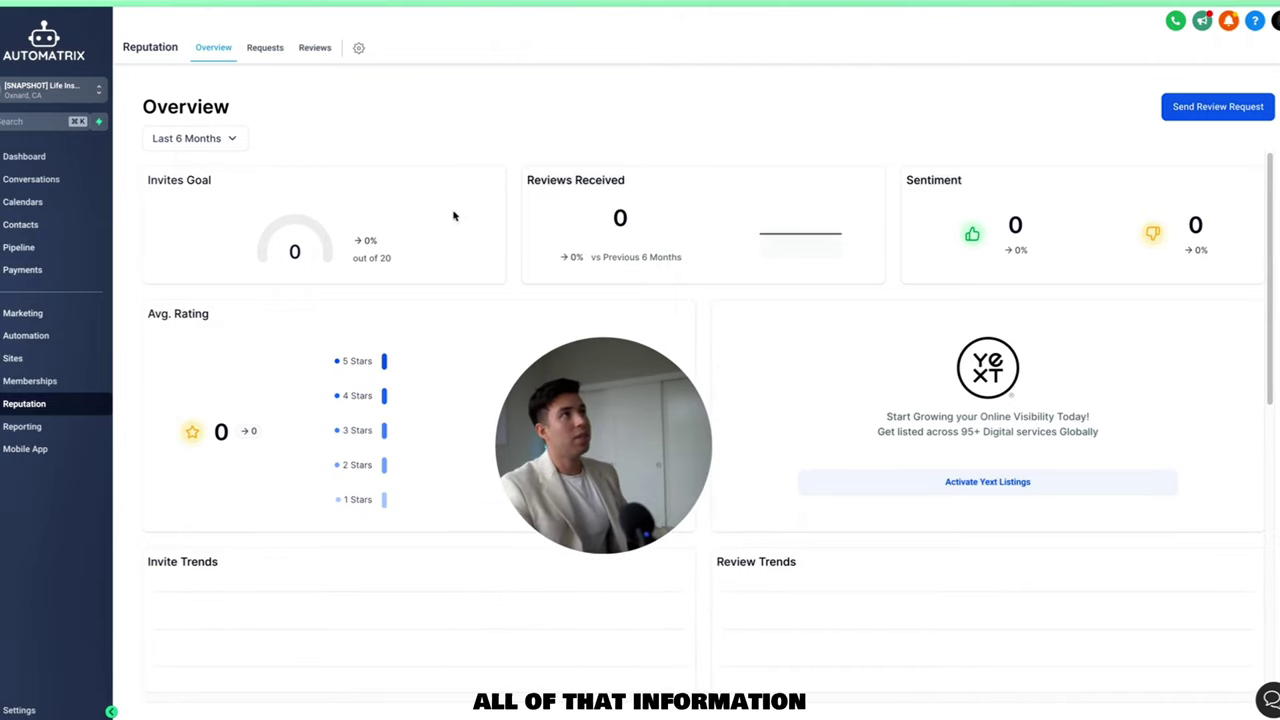
click(265, 50)
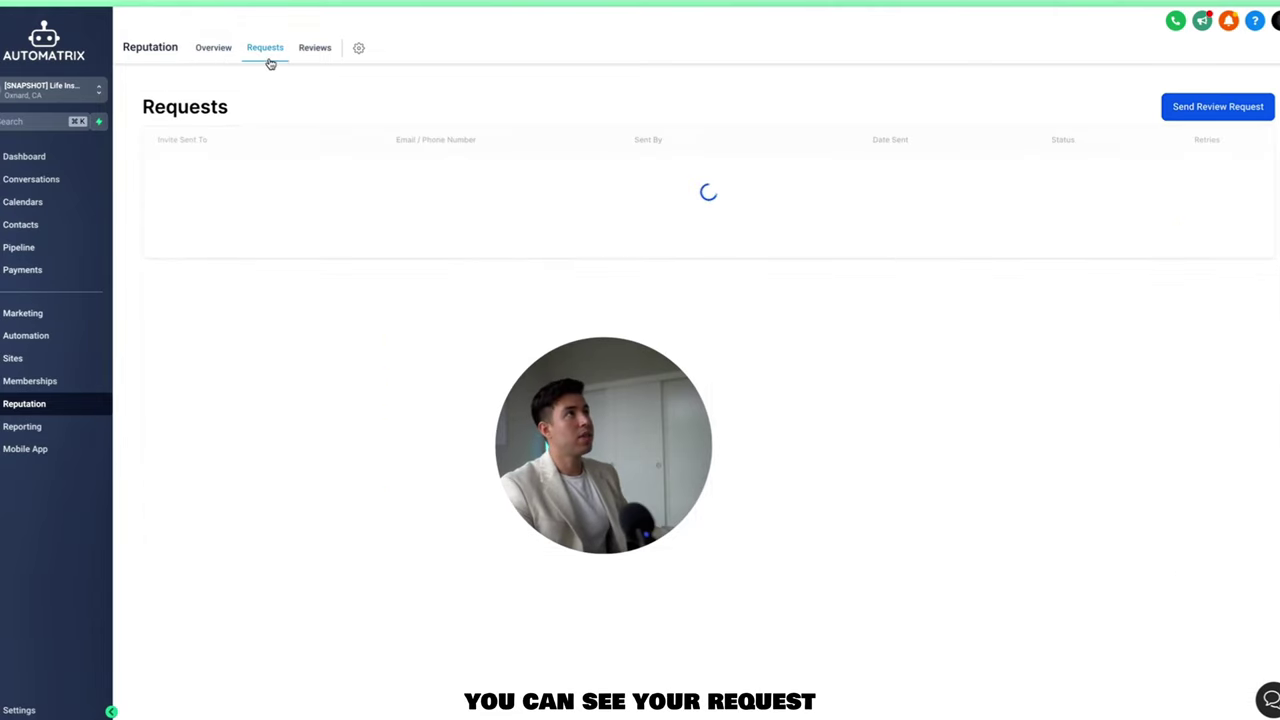
click(315, 56)
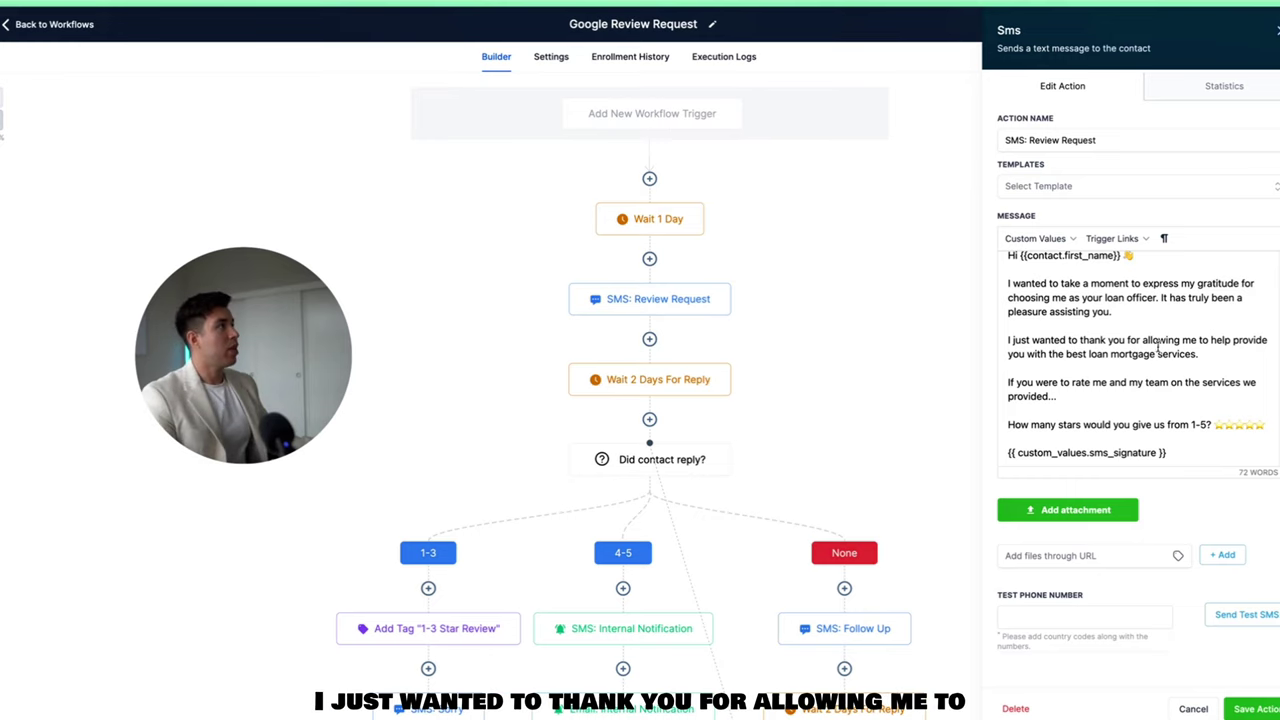
Inspect the 'Did contact reply?' condition's 4-5 rating segments and close it without changes.
scroll(1190, 346, down, 1)
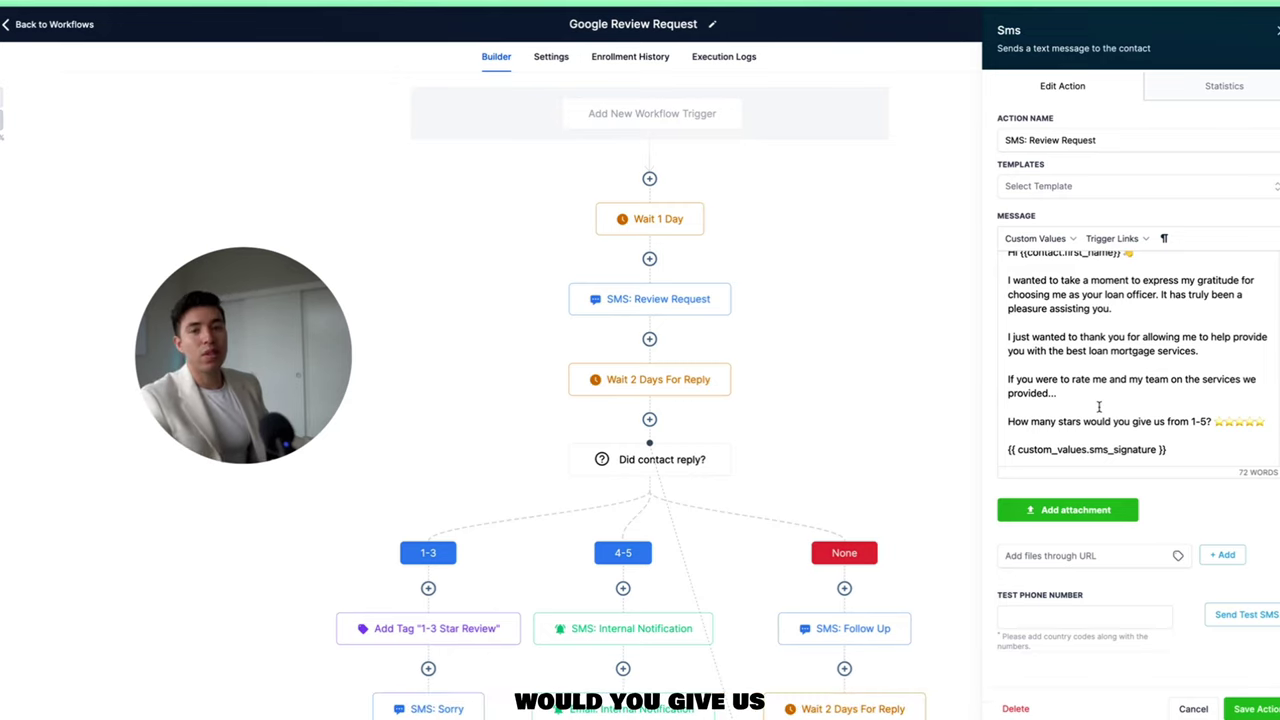
click(1188, 708)
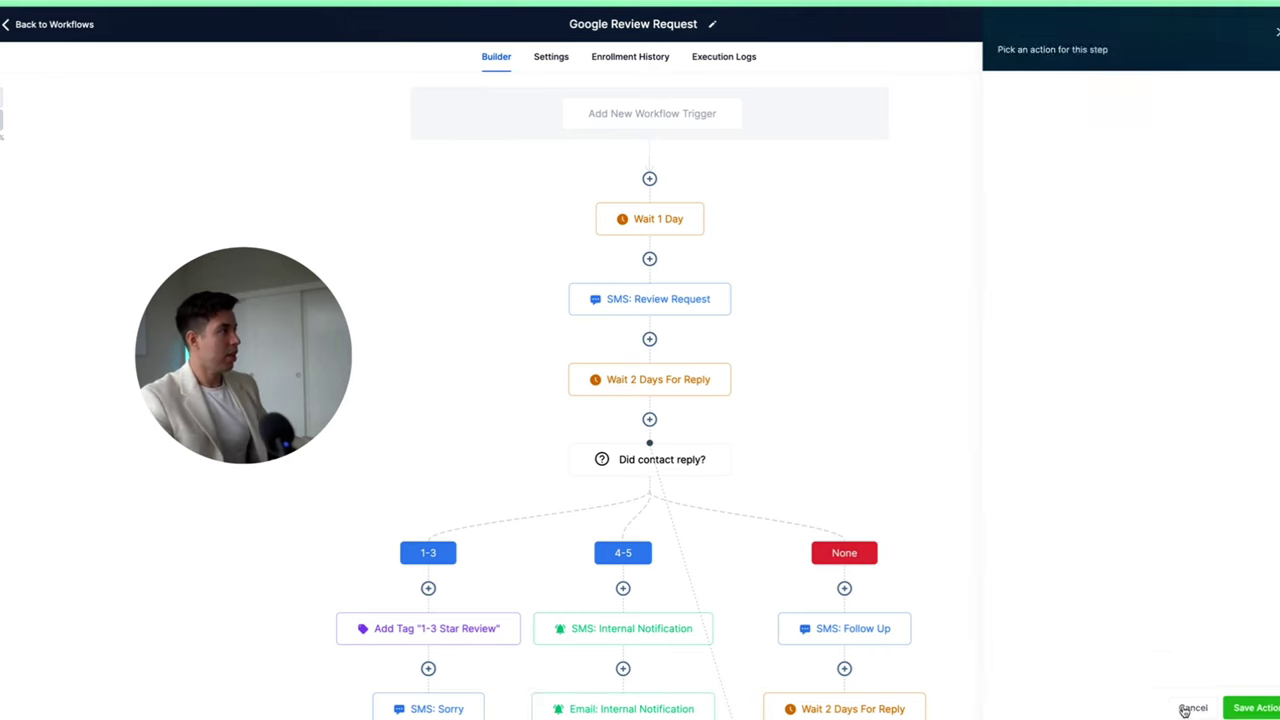
scroll(760, 489, down, 3)
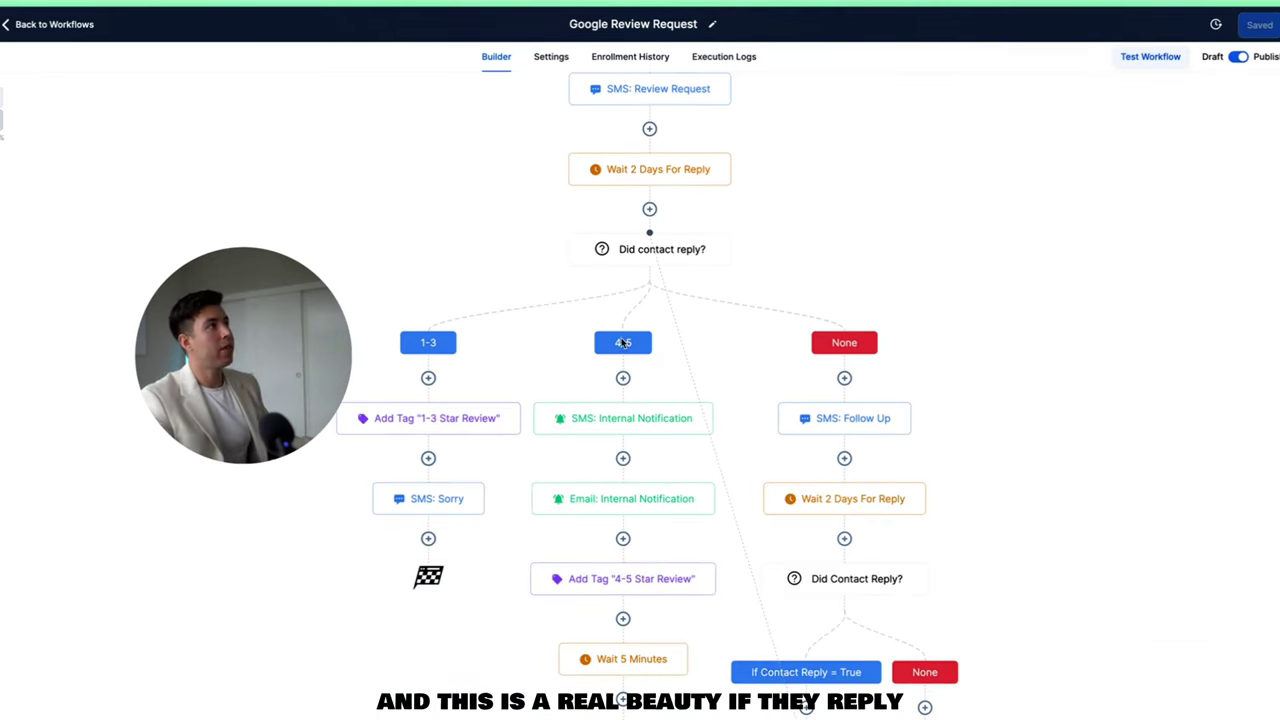
click(667, 252)
scroll(1014, 520, down, 5)
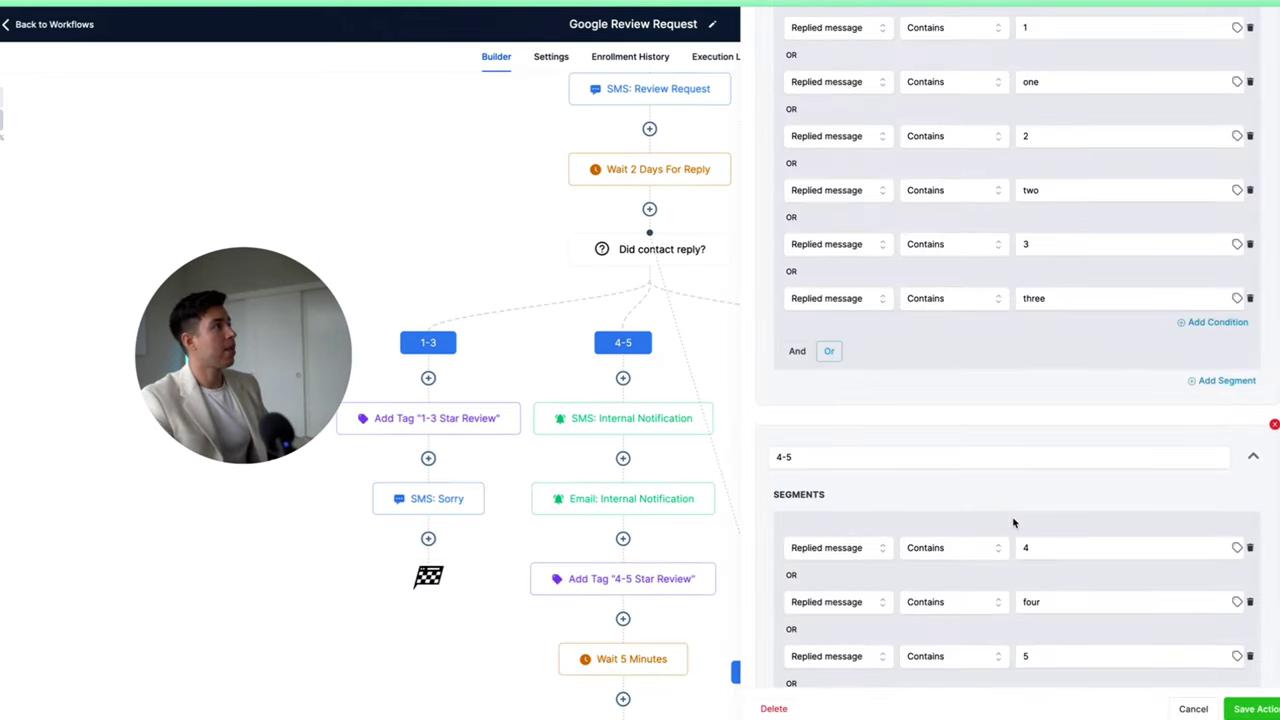
click(1195, 705)
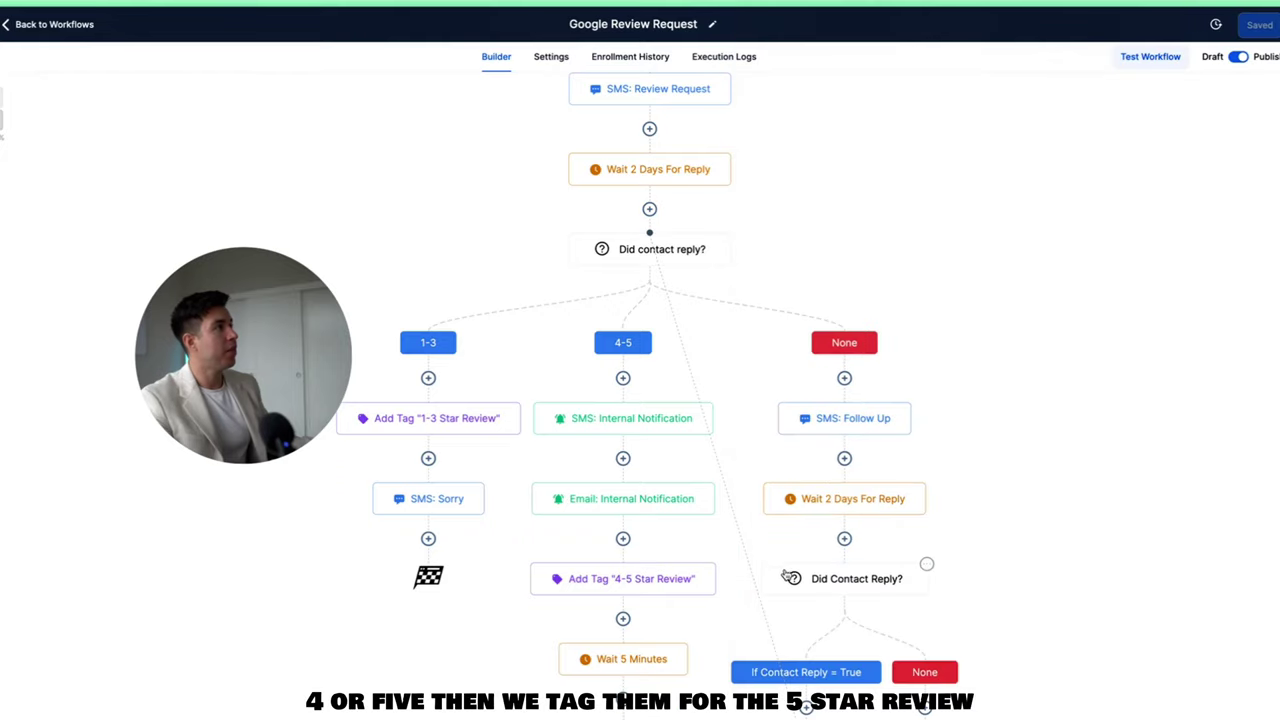
Read the SMS: Great reply message on the 4-5 branch and close it unchanged.
scroll(671, 433, down, 1)
scroll(580, 560, down, 1)
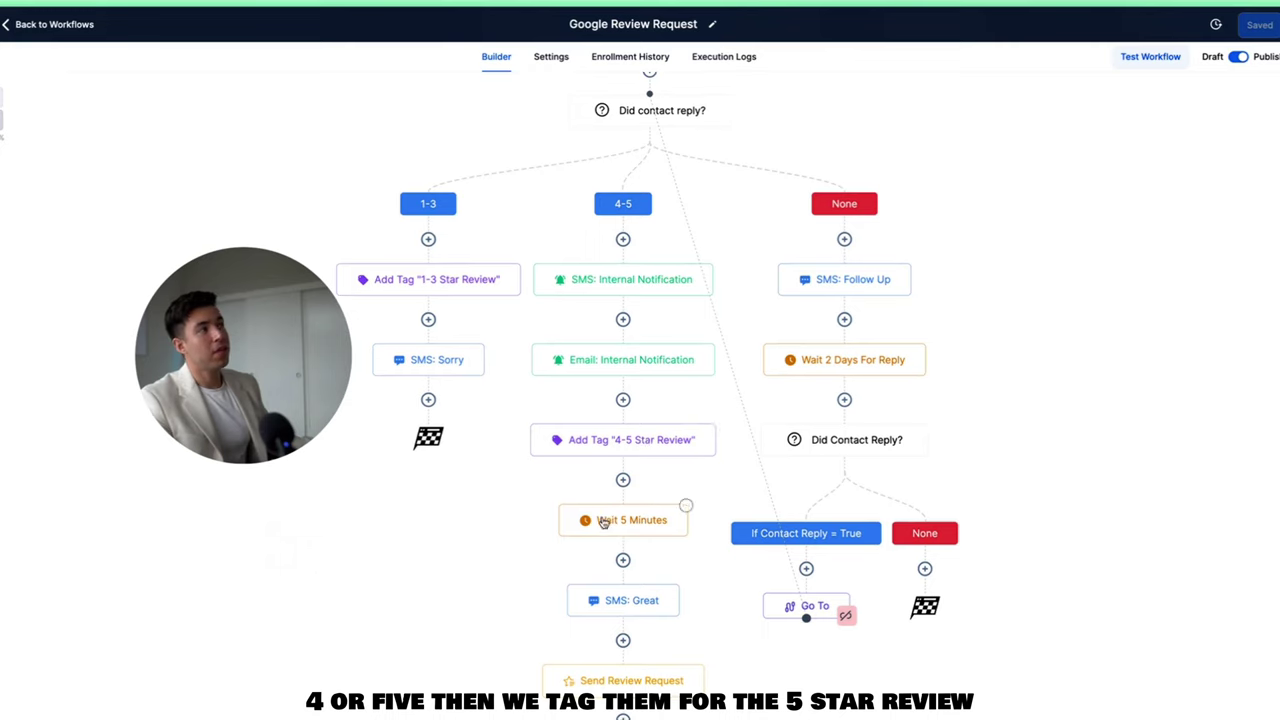
scroll(630, 490, down, 1)
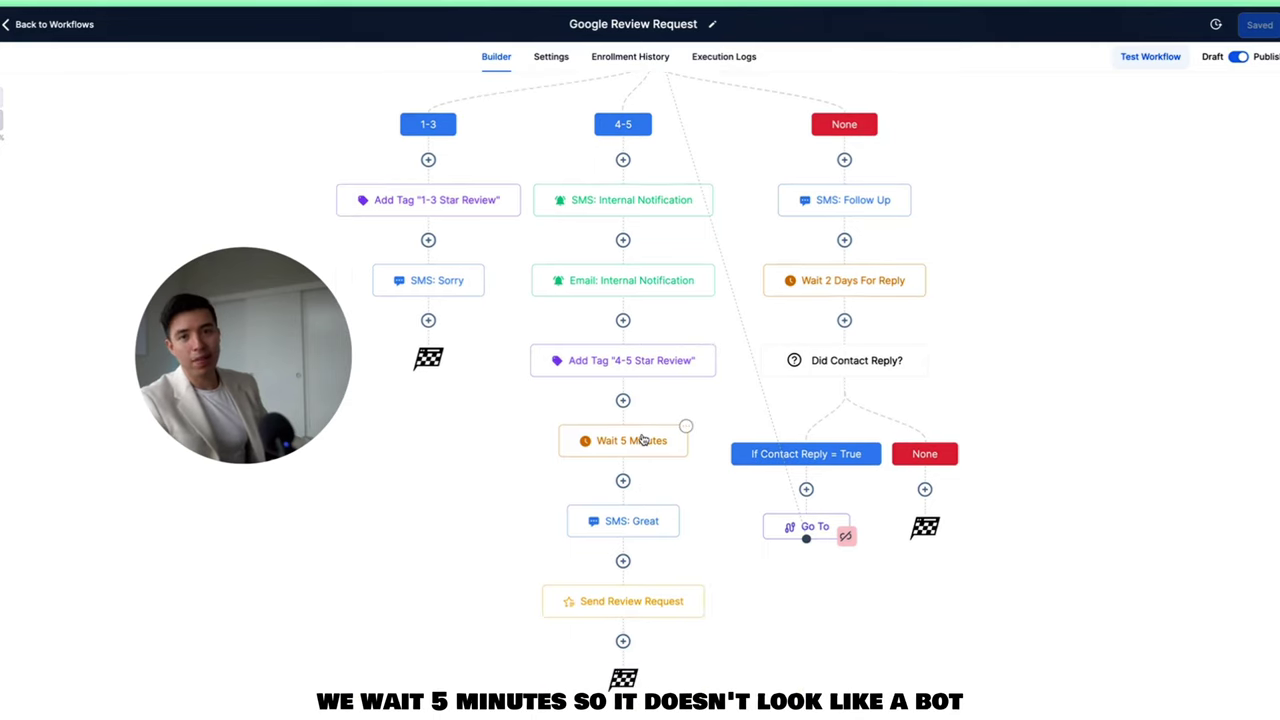
click(647, 528)
drag(1112, 268, 1006, 268)
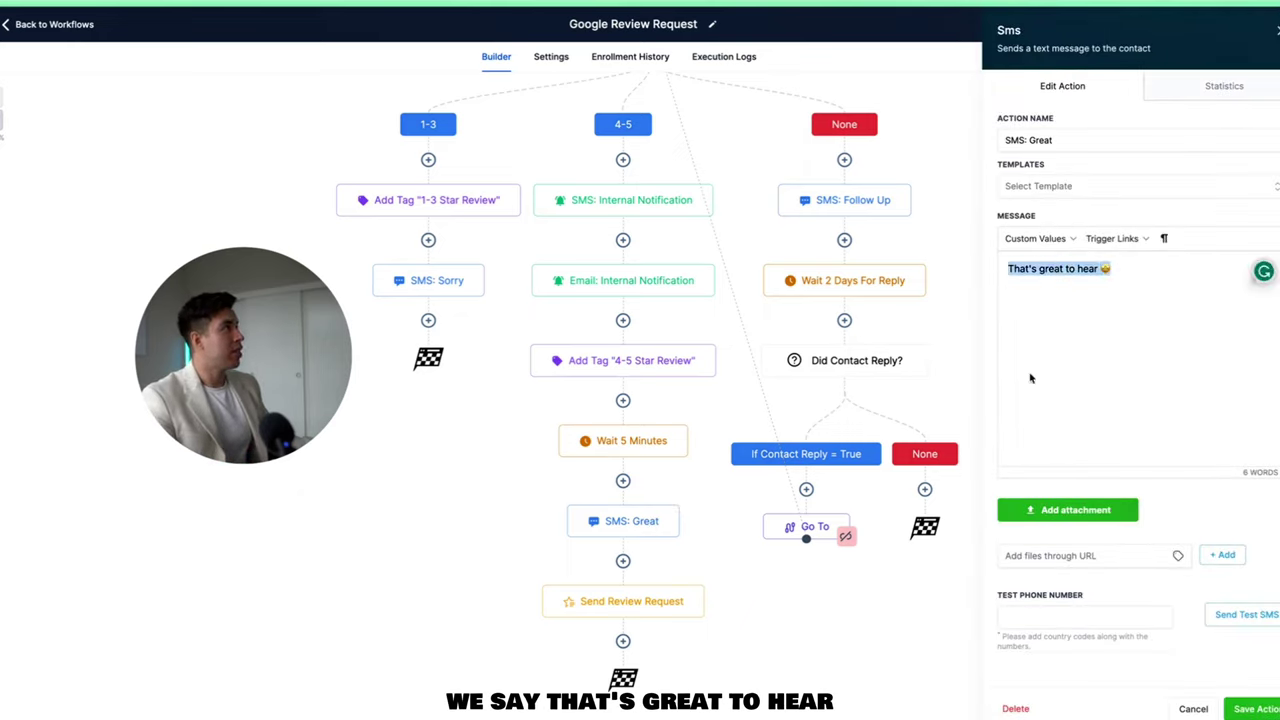
click(1193, 706)
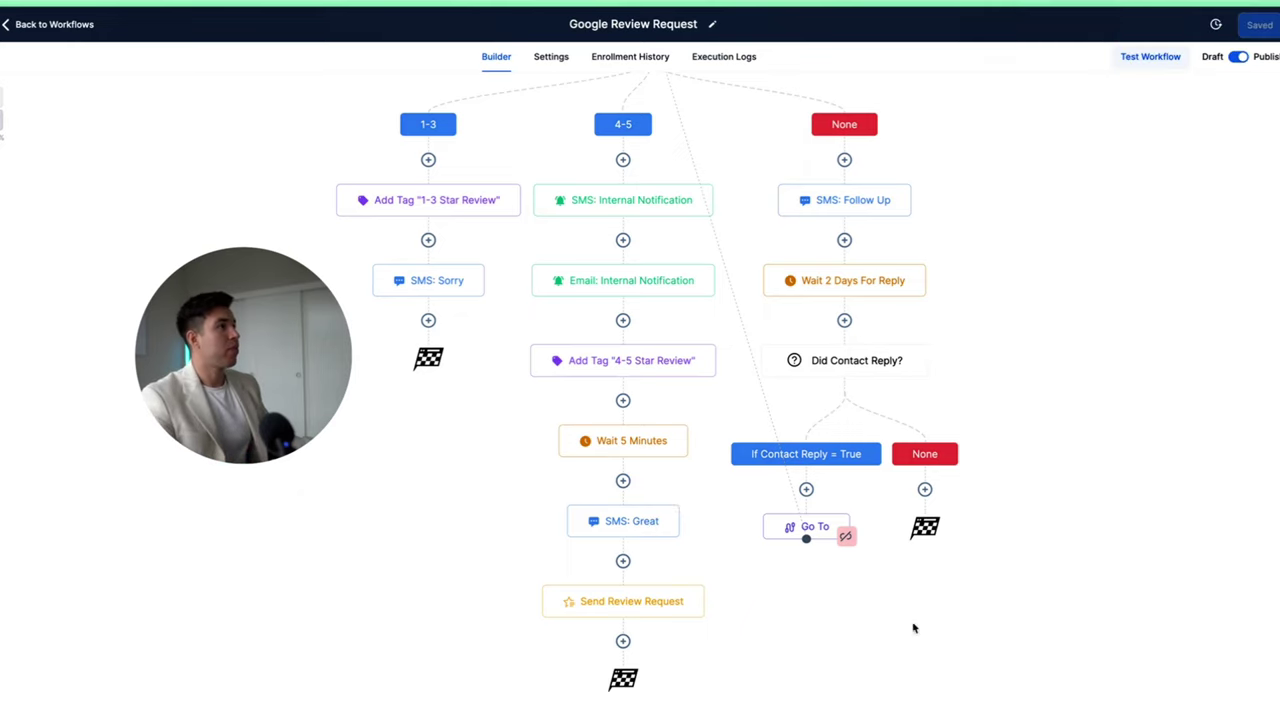
Open the Send Review Request step's settings, with its review type set to SMS.
click(624, 605)
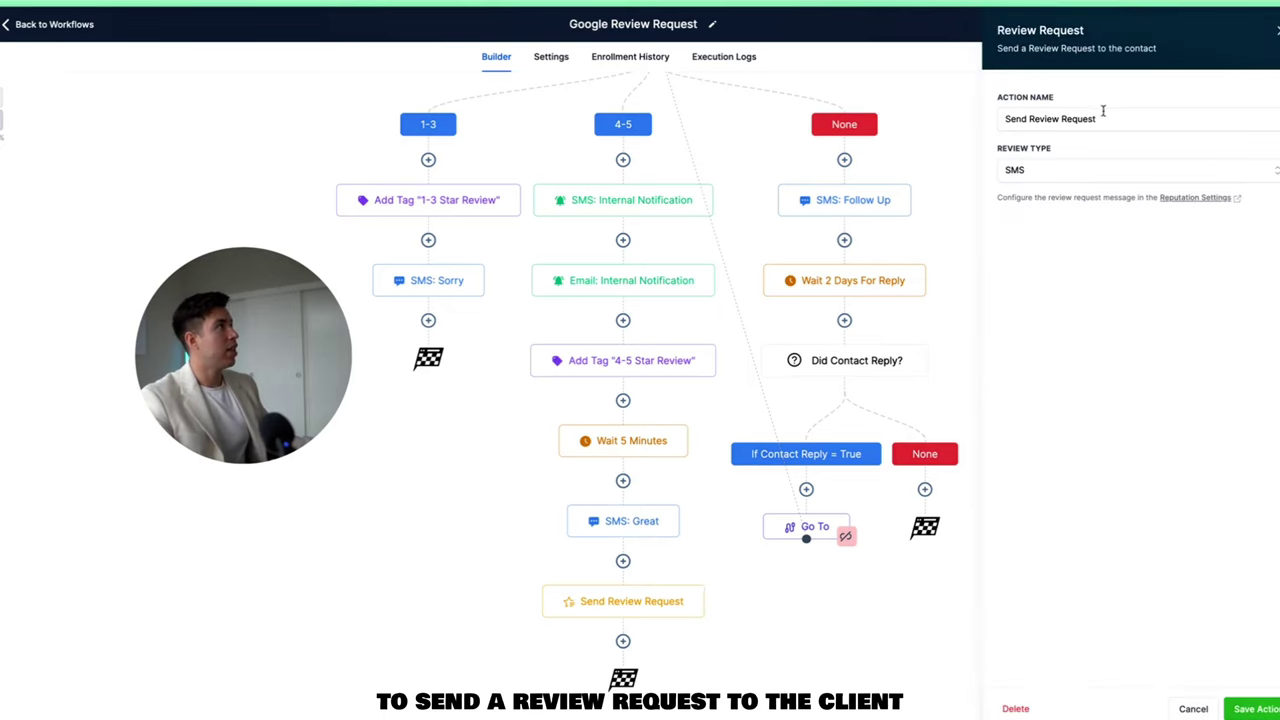
drag(1103, 111, 963, 125)
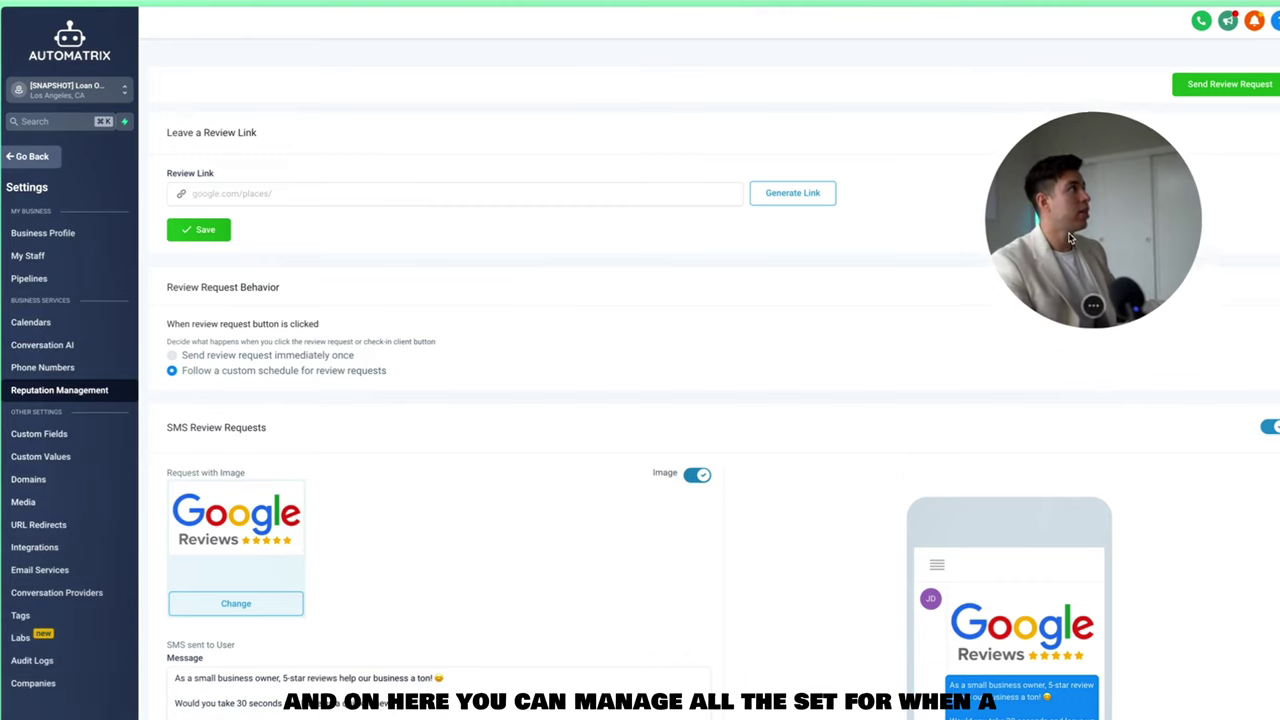
Review the SMS review request message text in the Reputation Management settings.
scroll(452, 423, down, 4)
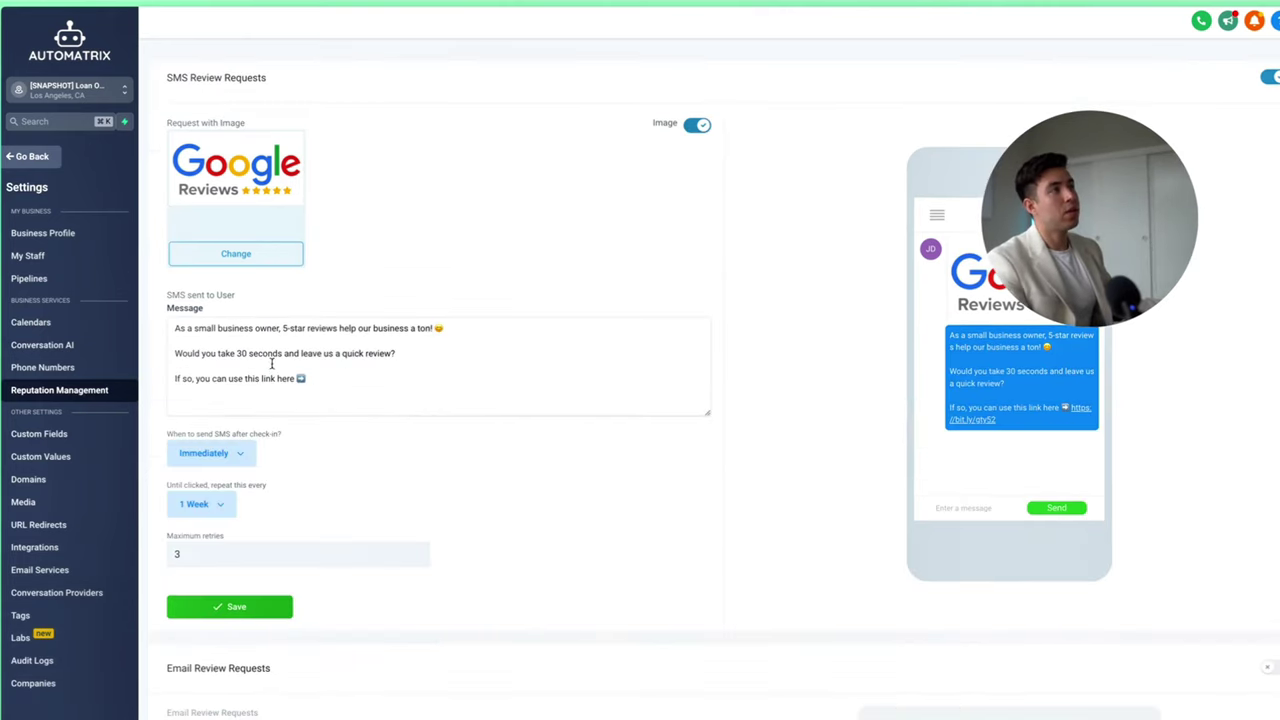
click(367, 407)
key(ctrl+a)
click(503, 471)
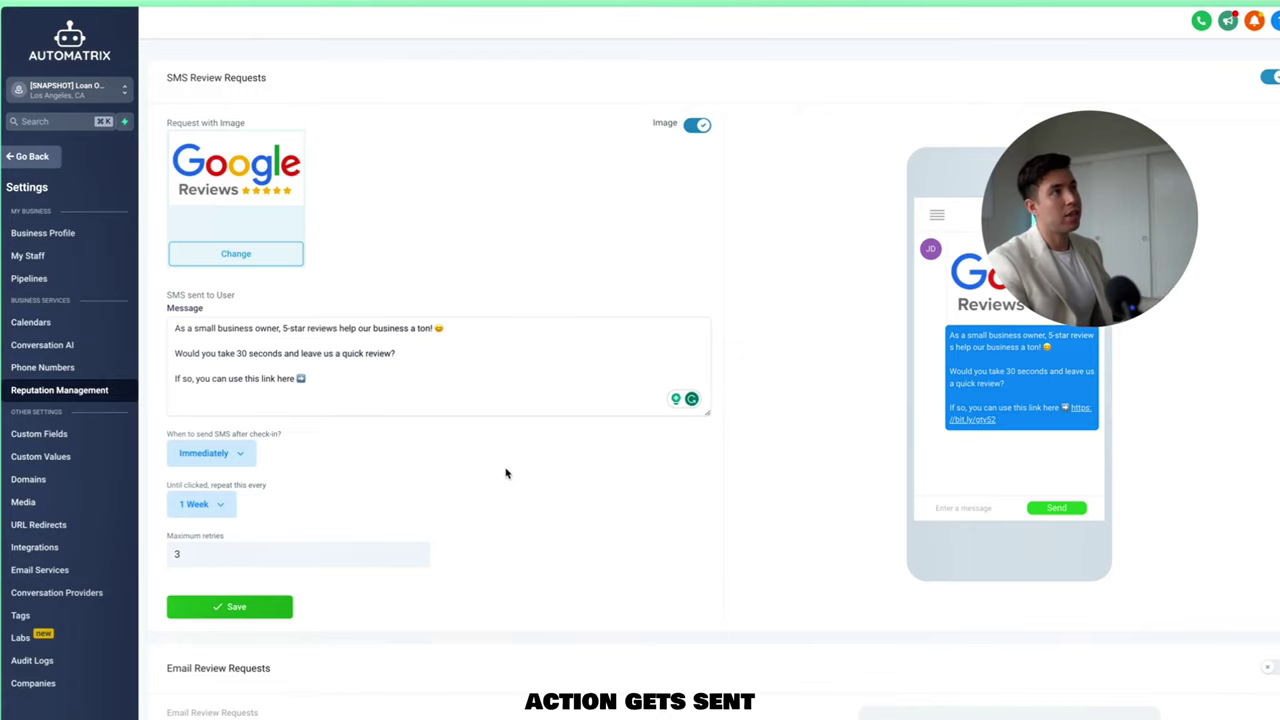
scroll(505, 471, up, 4)
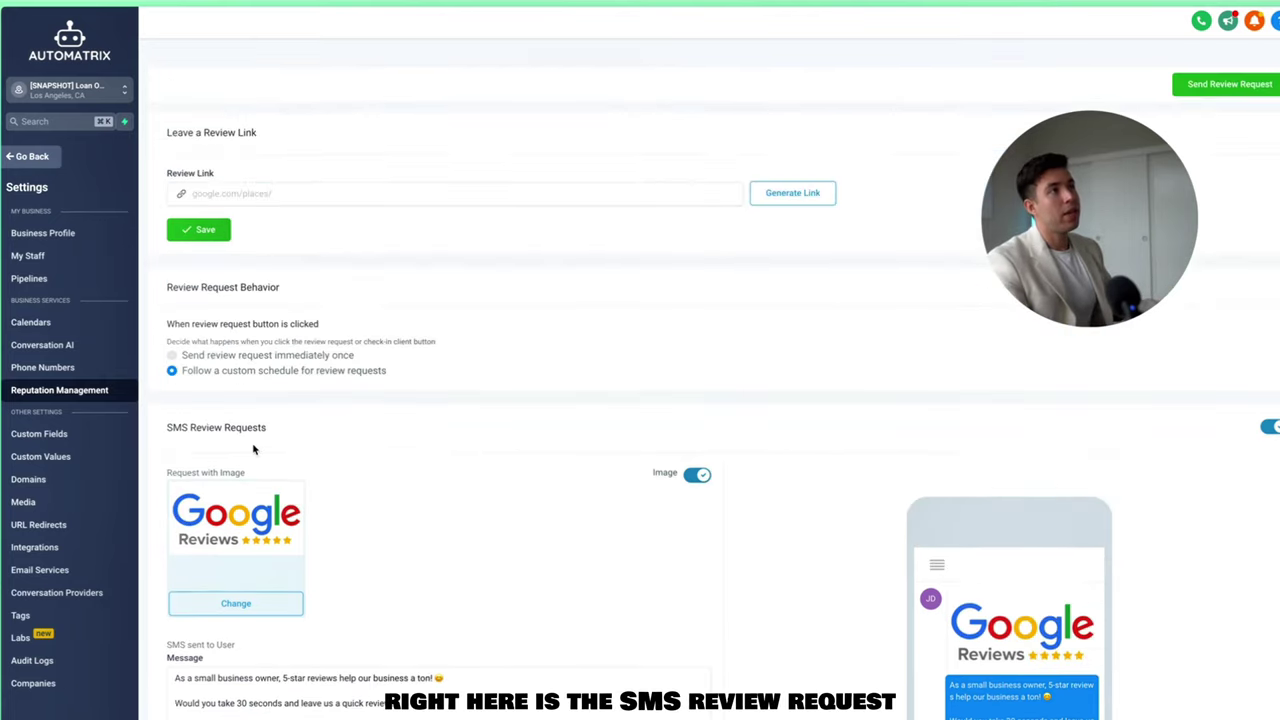
scroll(308, 440, down, 2)
scroll(308, 440, down, 2)
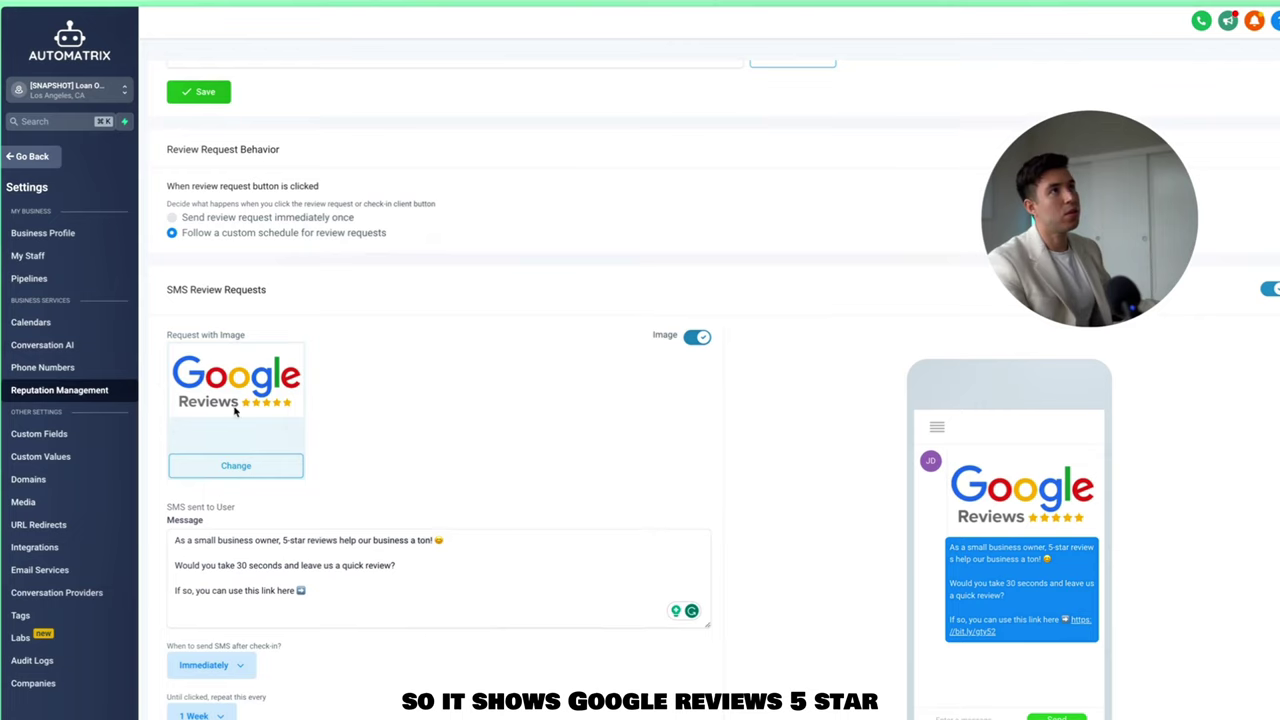
scroll(828, 536, down, 1)
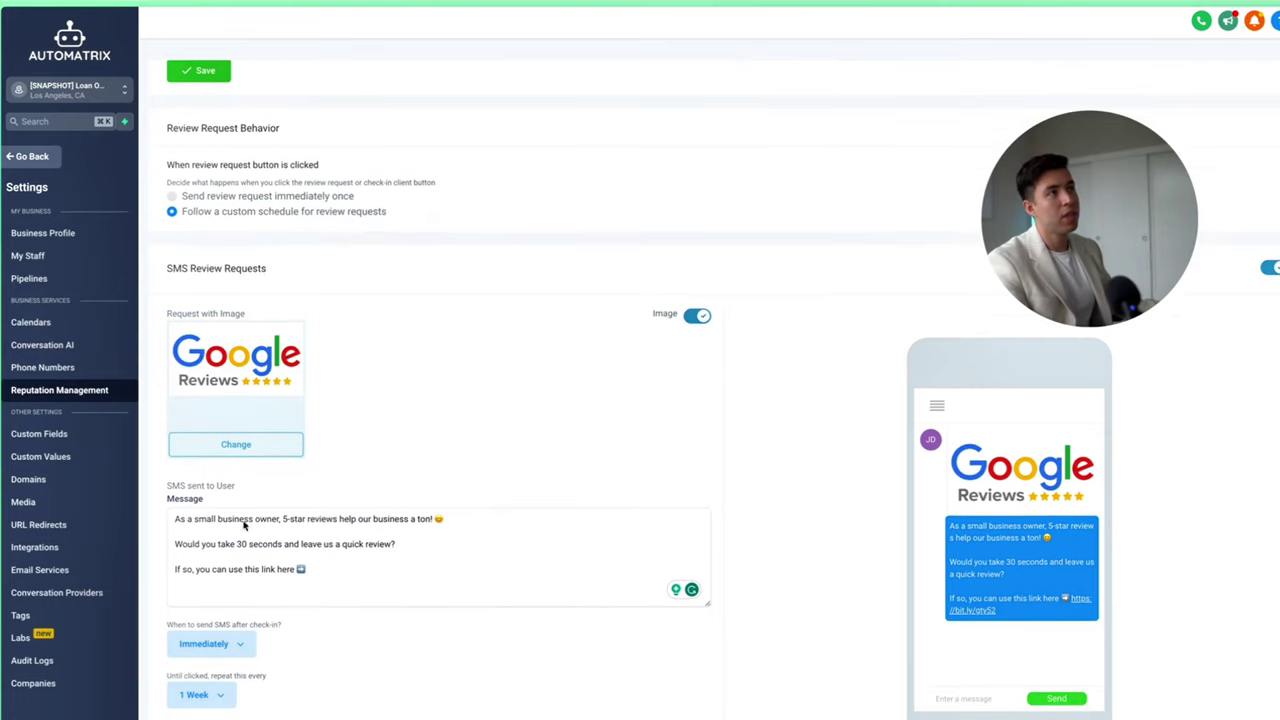
drag(176, 519, 340, 591)
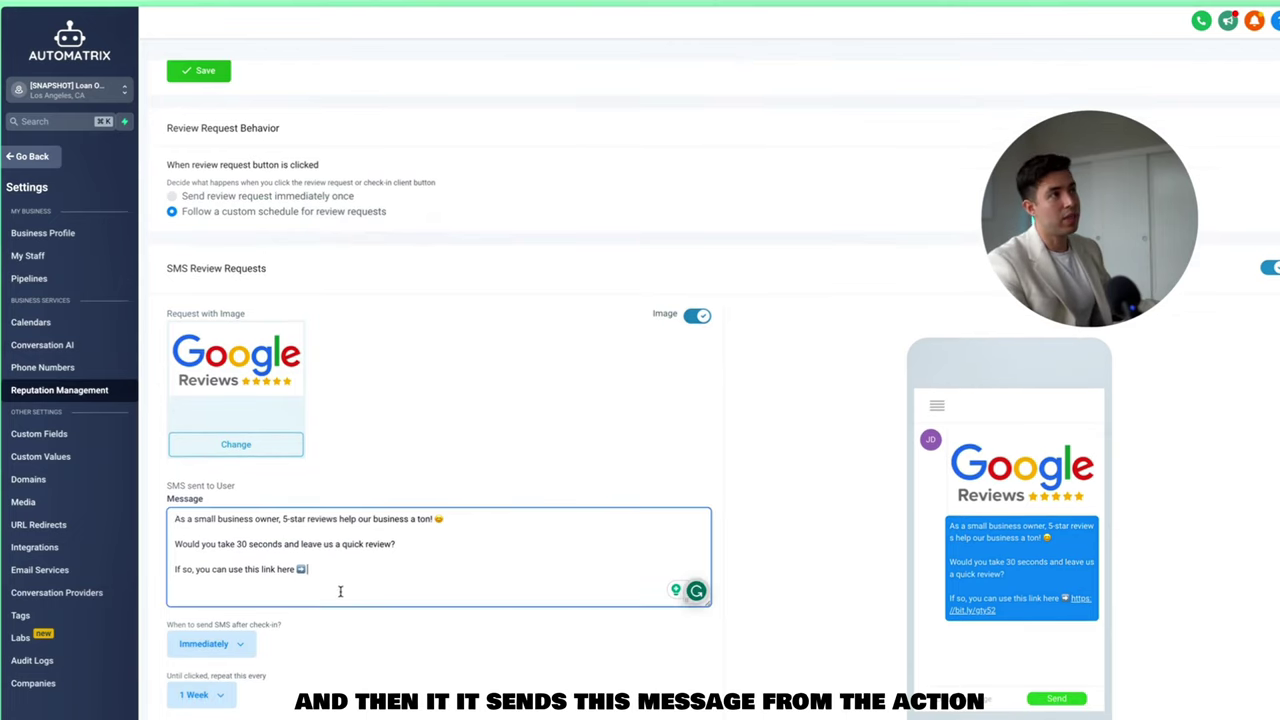
click(340, 591)
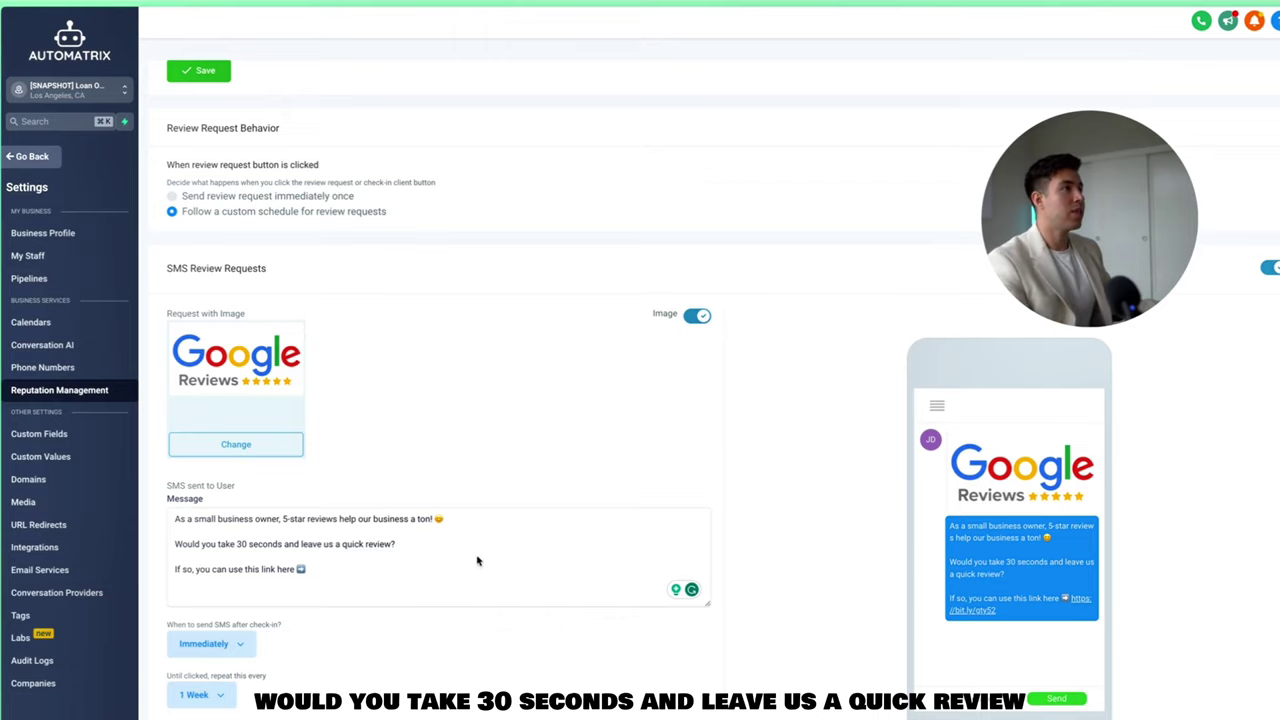
Check the review link in the phone preview and the schedule settings, then focus the Review Link field.
scroll(270, 582, down, 1)
scroll(391, 640, down, 3)
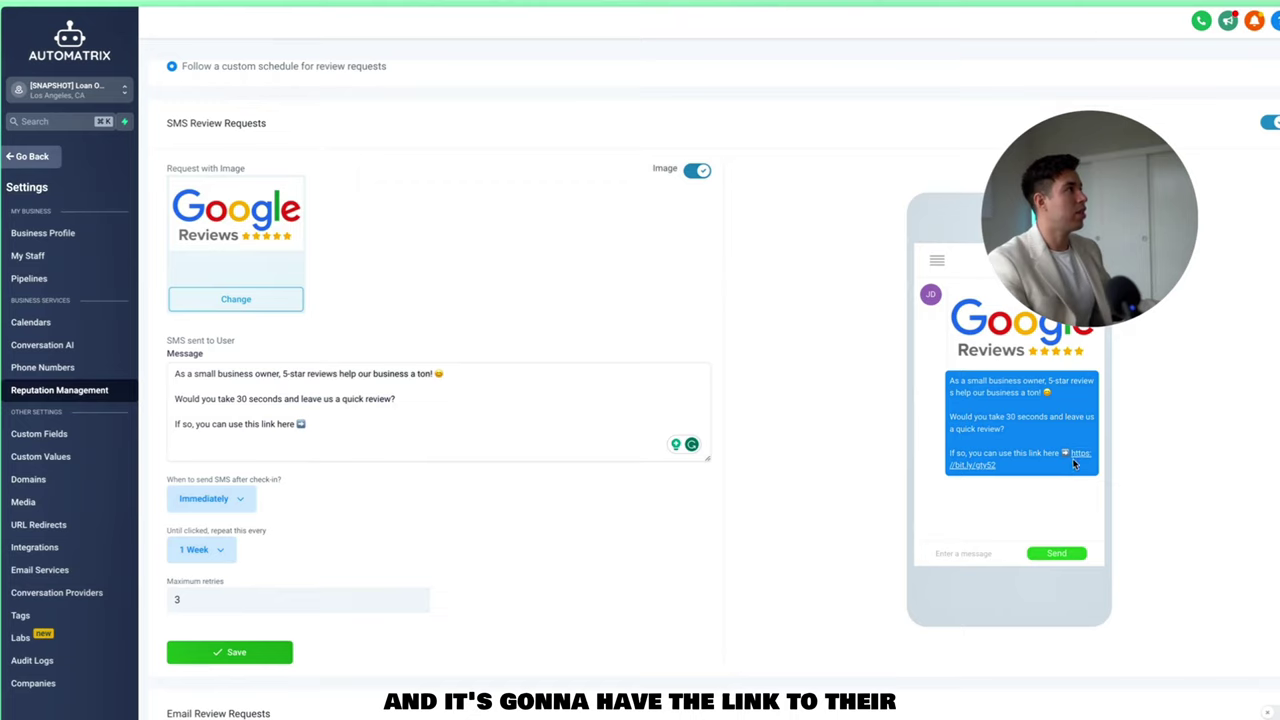
double_click(1075, 463)
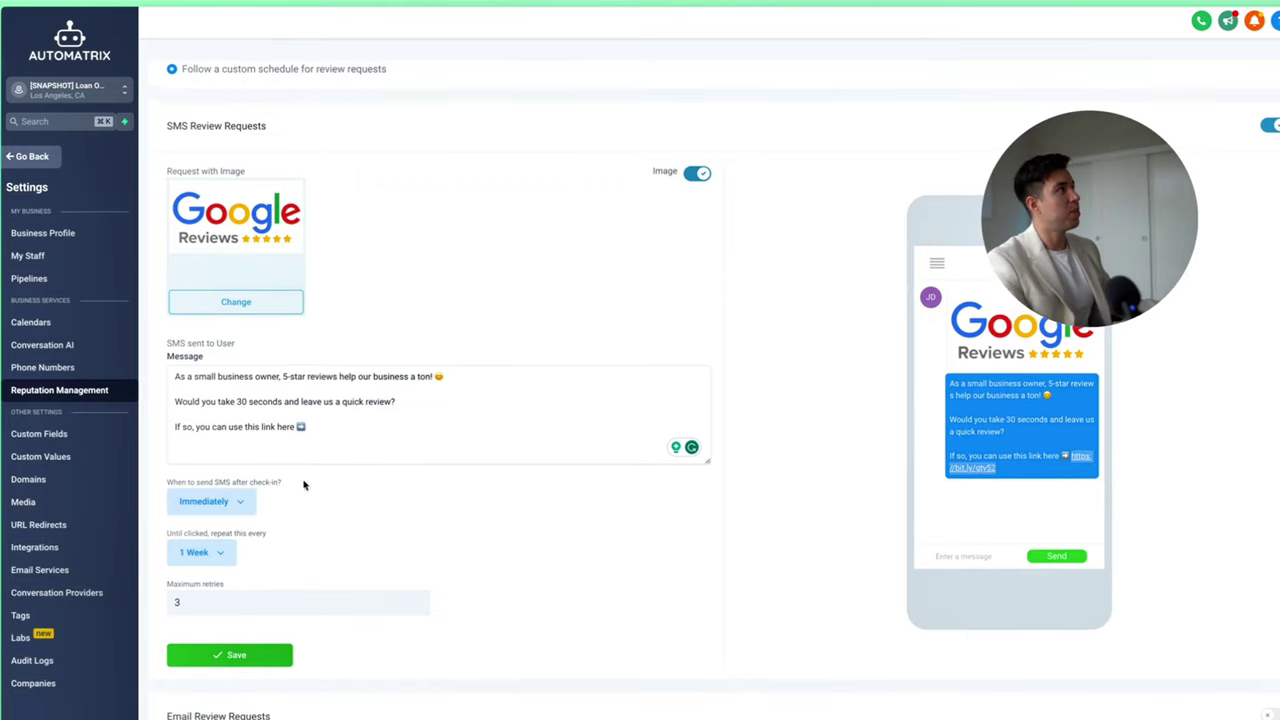
scroll(290, 500, up, 1)
scroll(213, 551, down, 1)
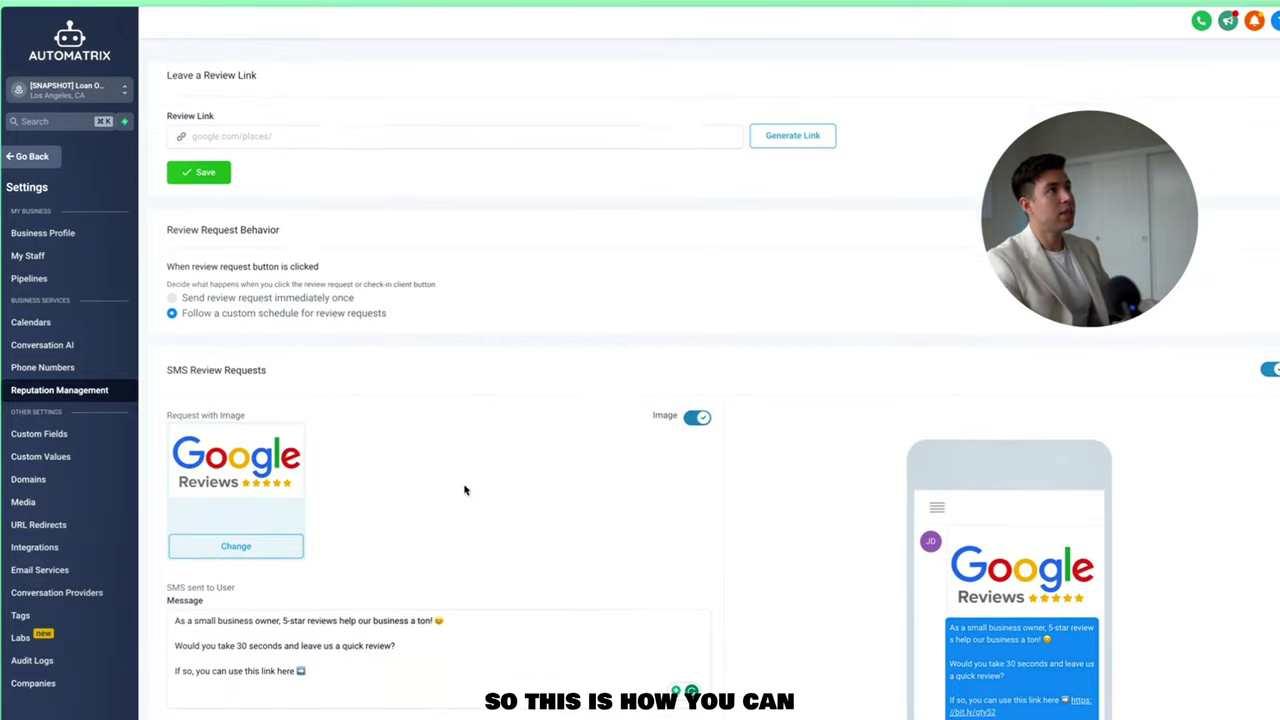
scroll(466, 409, down, 10)
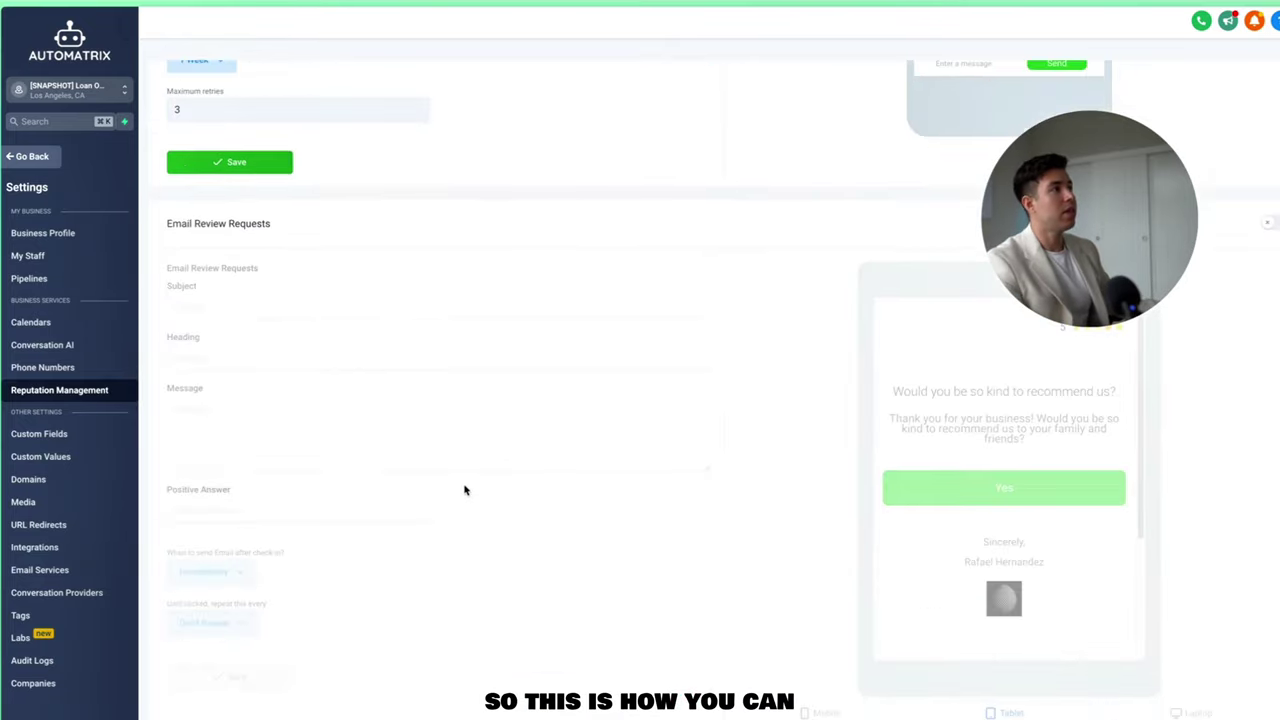
scroll(464, 490, down, 5)
scroll(464, 490, up, 15)
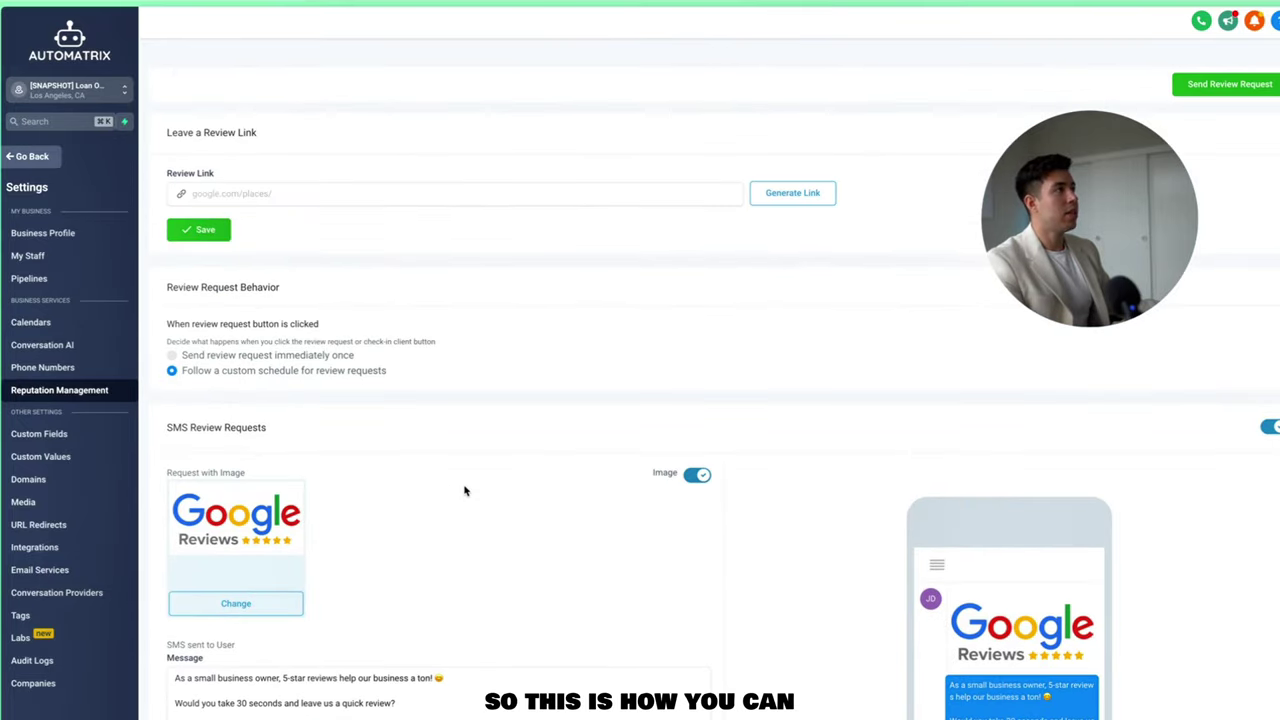
scroll(464, 490, down, 3)
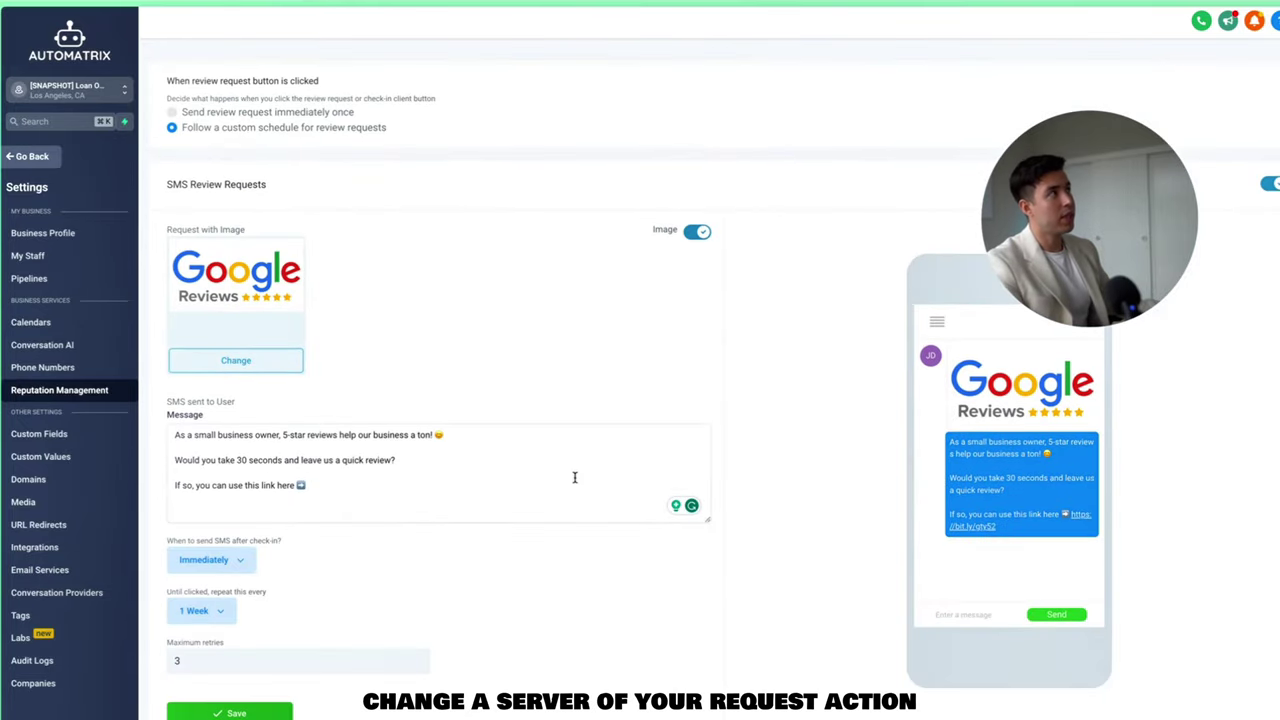
scroll(575, 477, up, 2)
scroll(790, 408, down, 2)
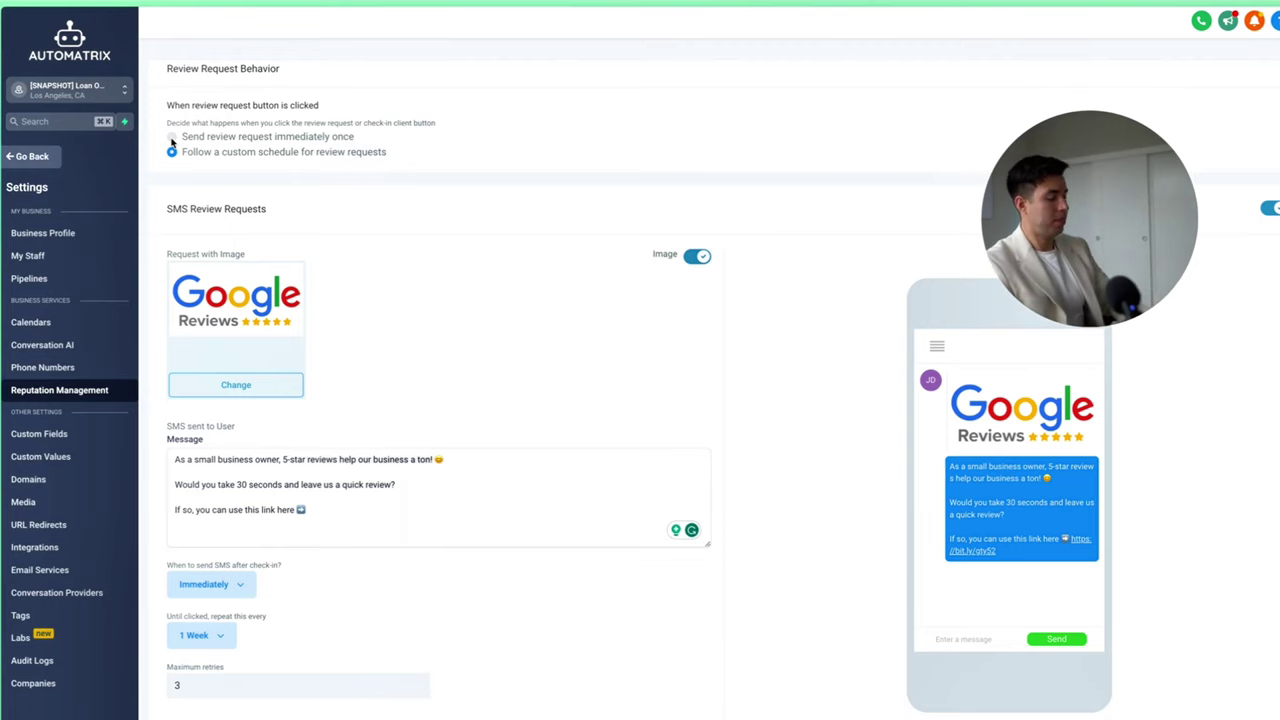
scroll(594, 360, up, 2)
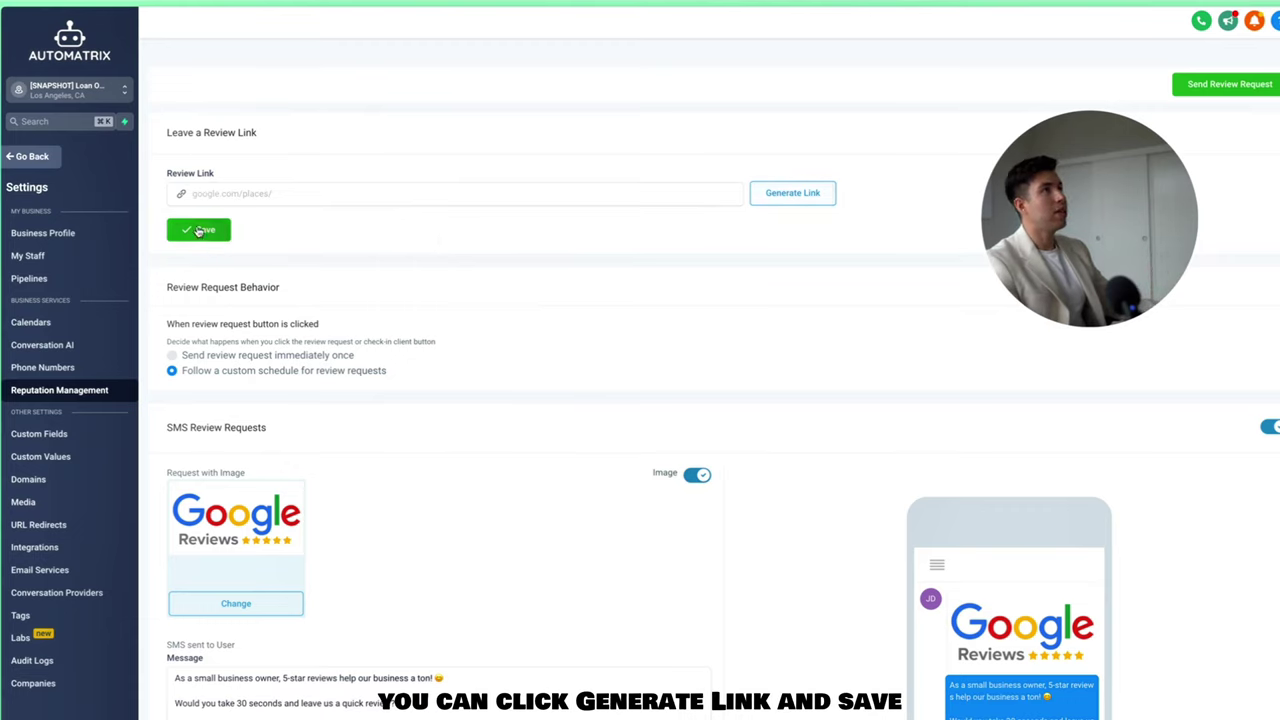
click(193, 187)
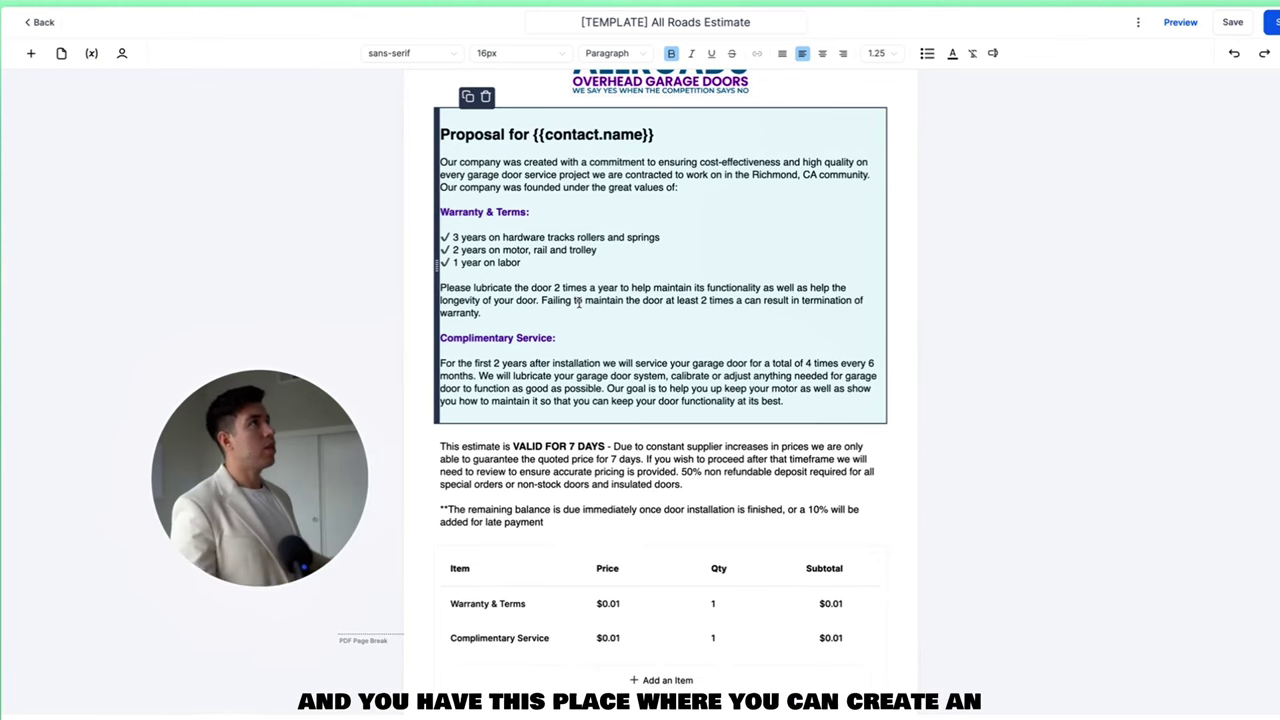
Browse the All Roads Estimate's Add an Element panel and scroll down to the signature block.
scroll(579, 303, down, 1)
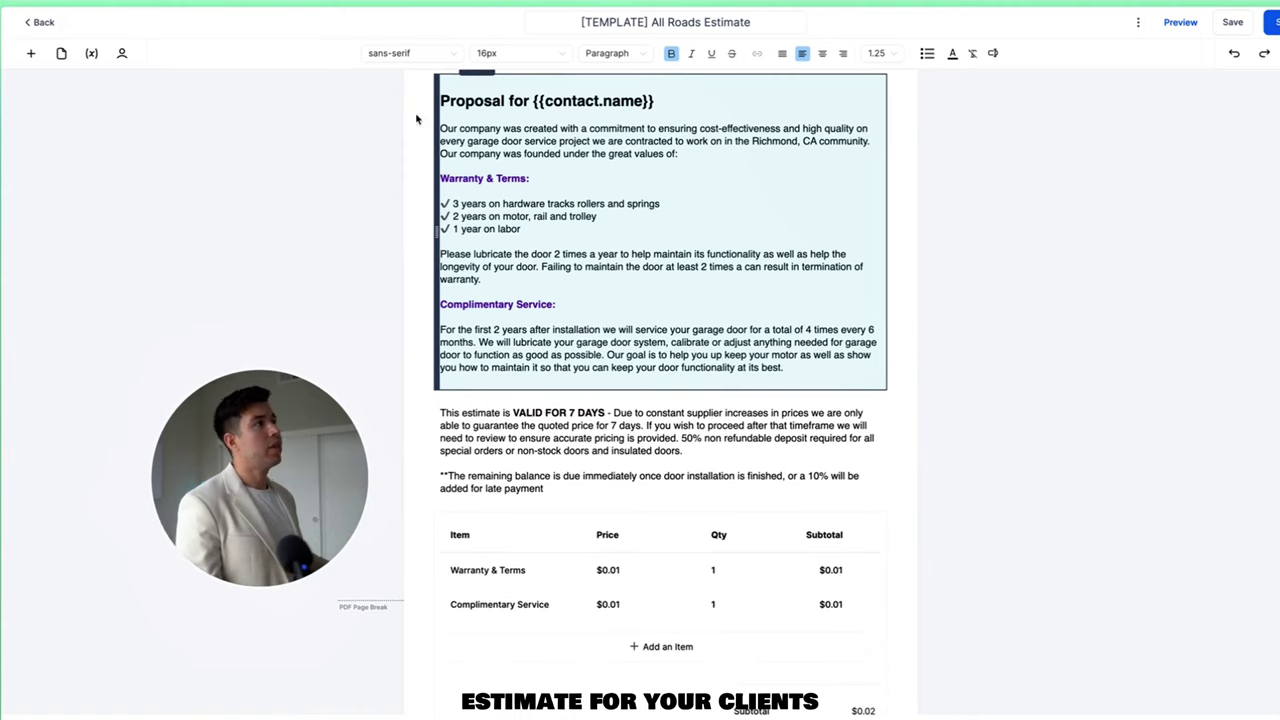
click(33, 54)
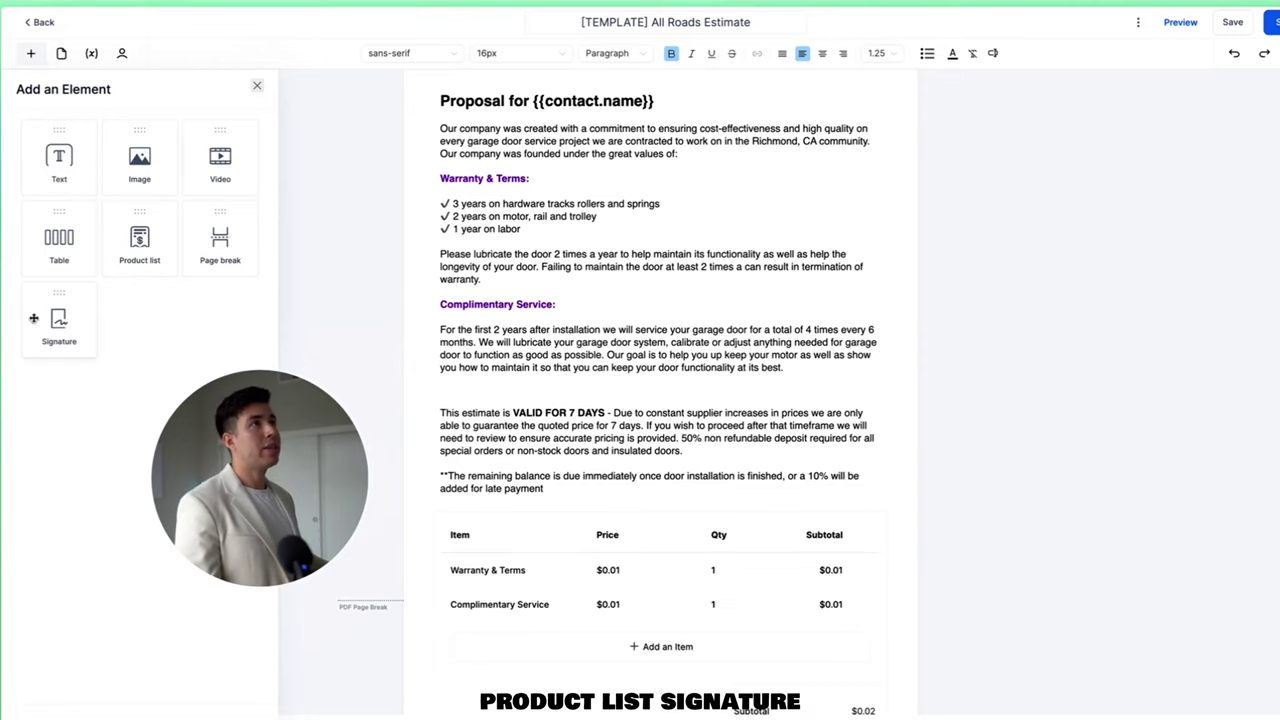
click(997, 374)
scroll(1002, 367, down, 3)
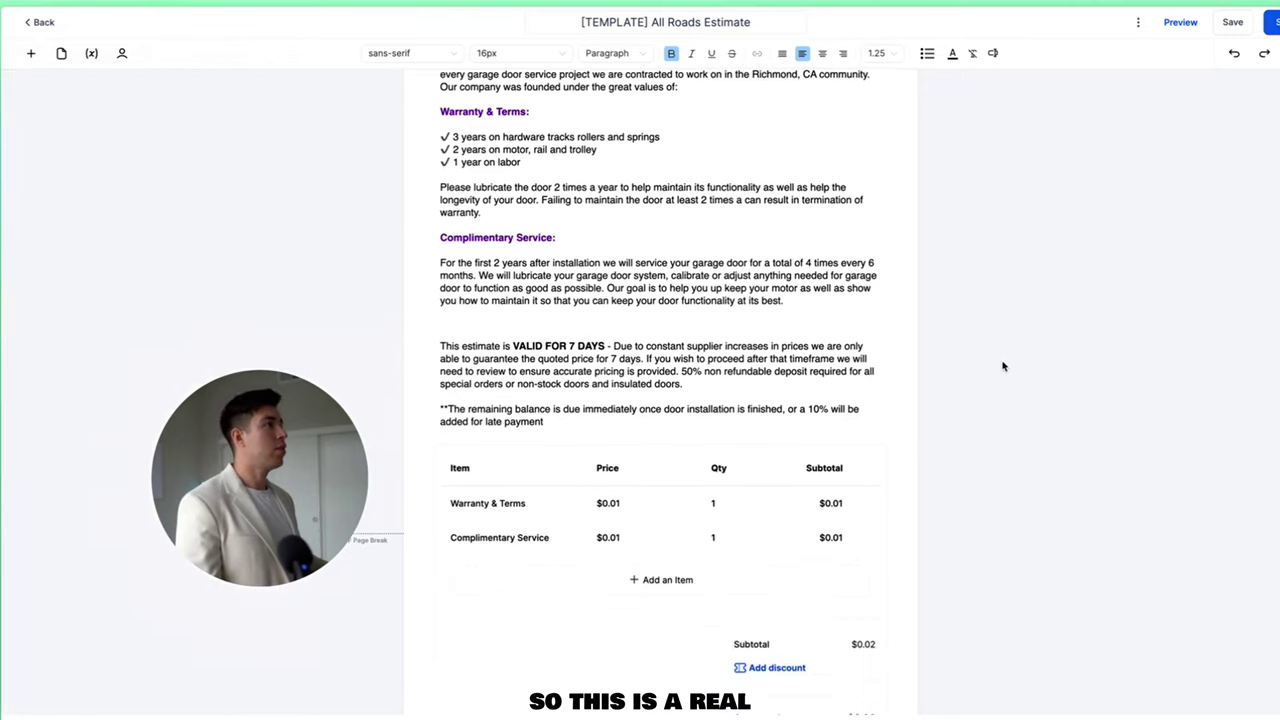
scroll(1002, 367, down, 2)
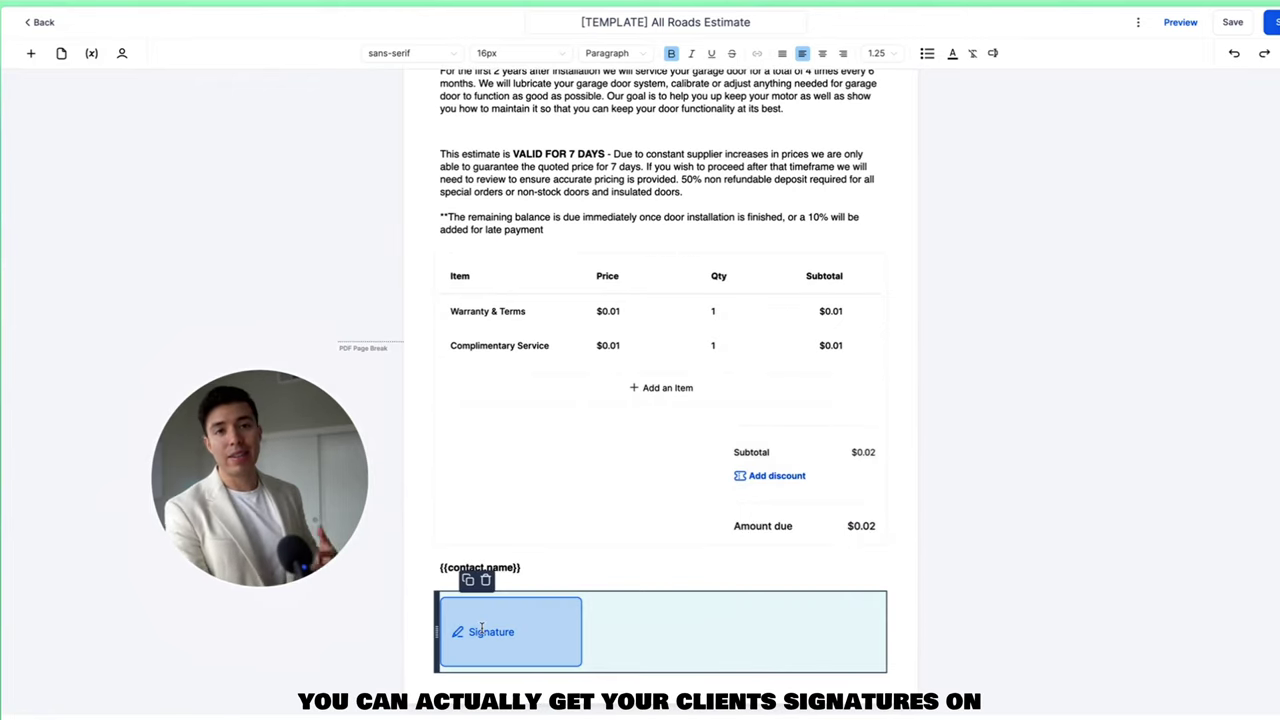
scroll(252, 98, up, 3)
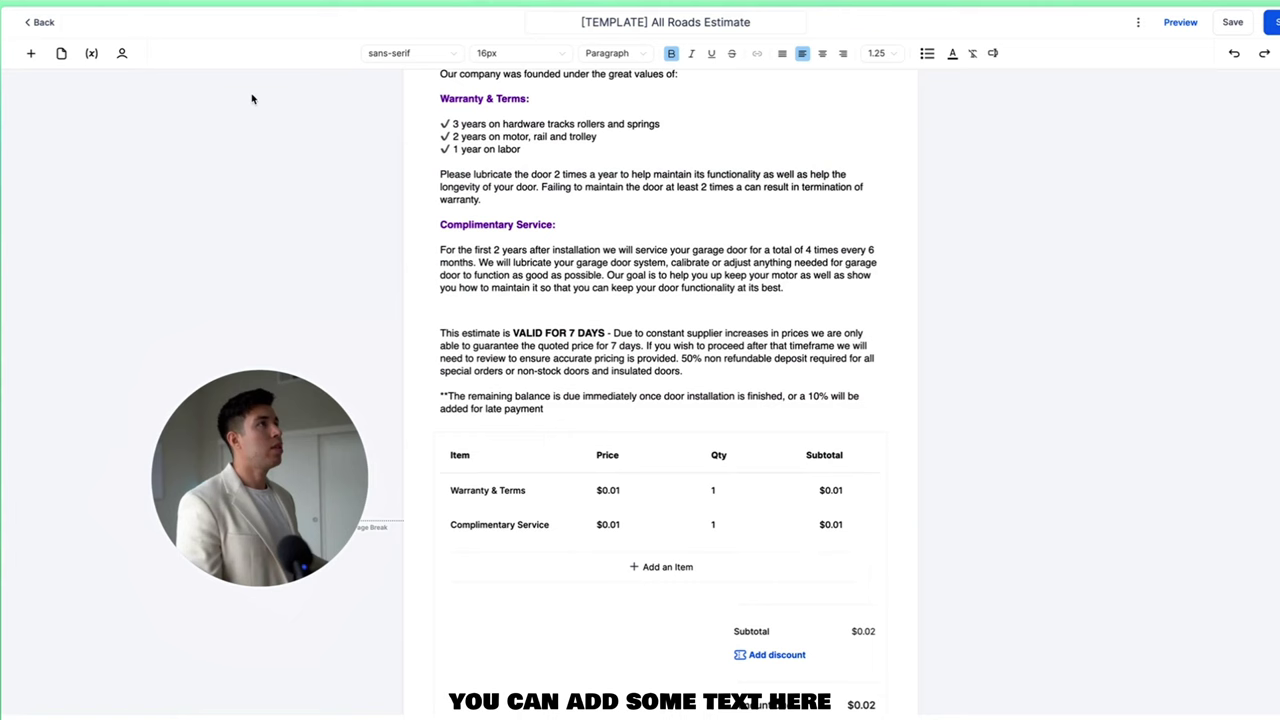
click(37, 55)
Drop a Text block above the item table, then delete the empty Heading block.
drag(57, 160, 508, 443)
scroll(480, 300, up, 3)
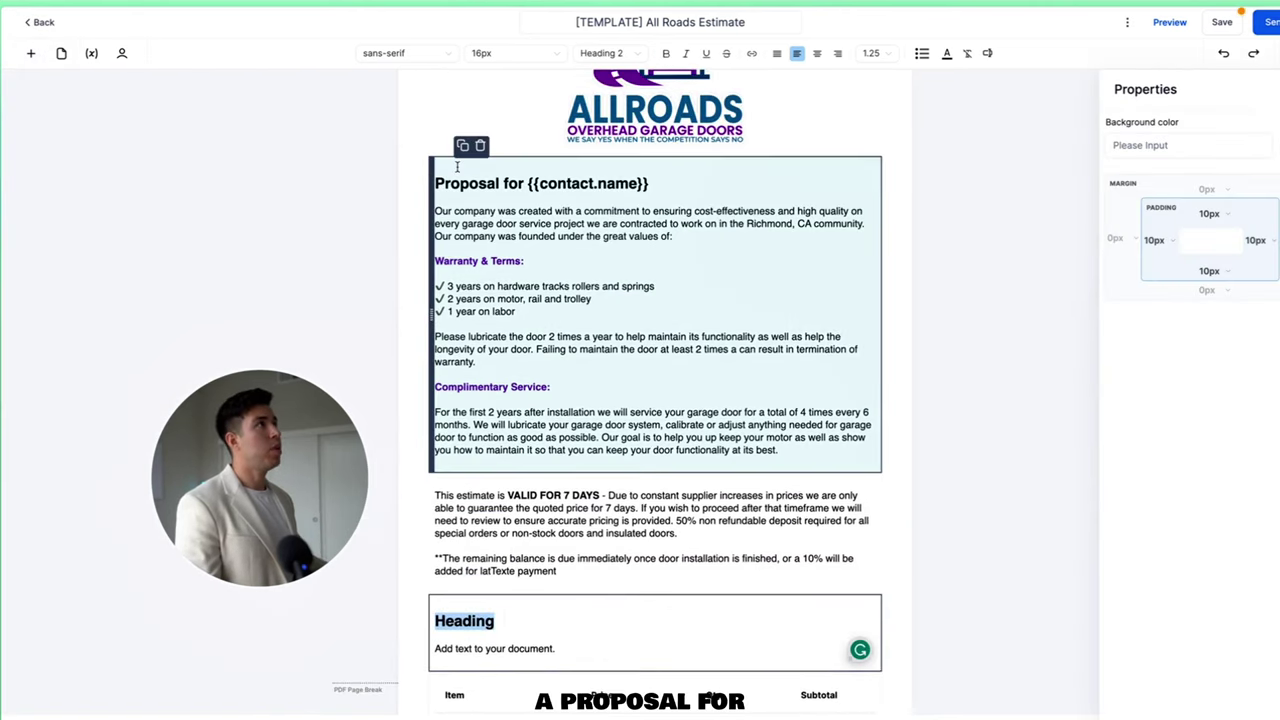
drag(658, 183, 529, 184)
click(902, 411)
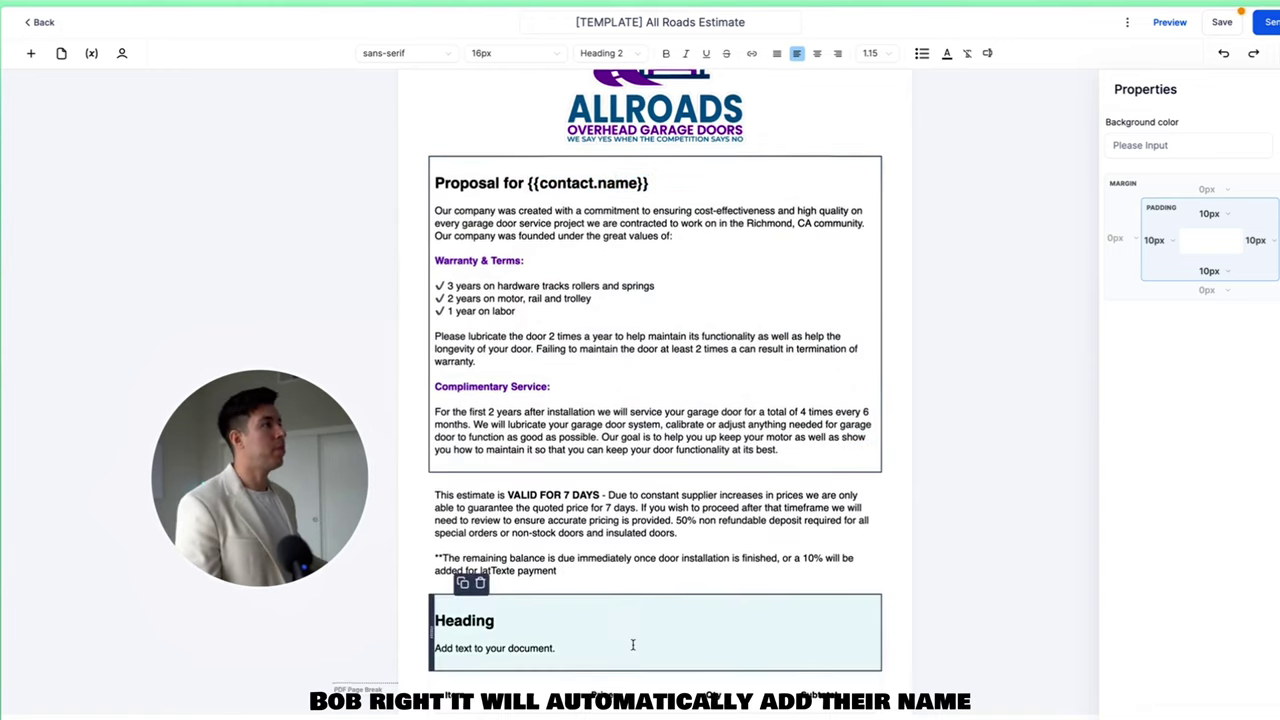
scroll(650, 600, down, 3)
click(838, 370)
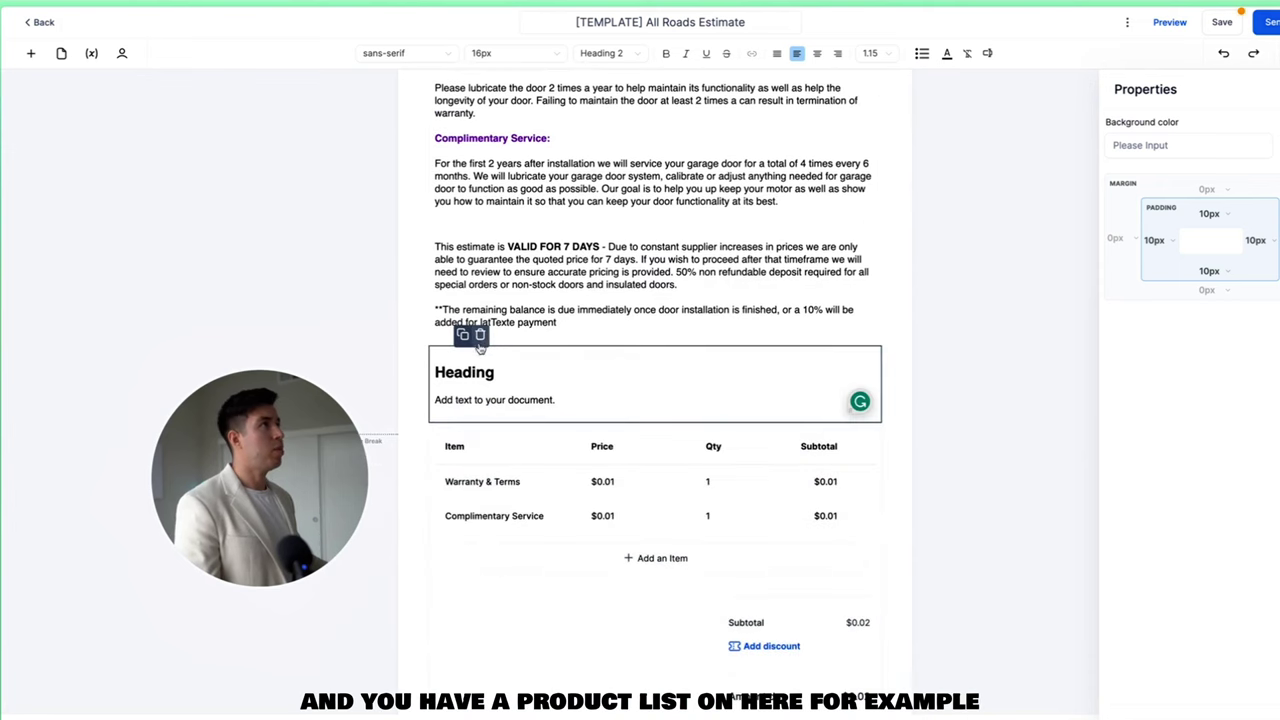
click(480, 334)
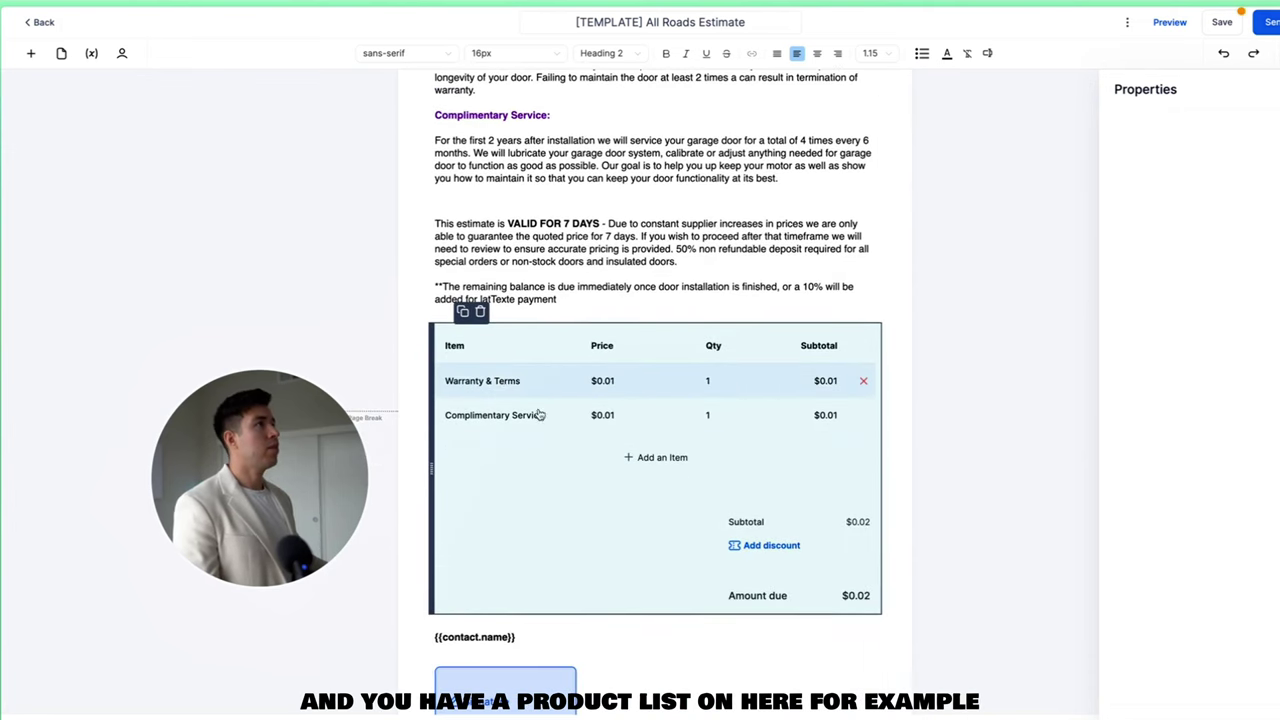
Start a new product list item, look over its product and price options, then cancel it.
click(660, 460)
click(581, 354)
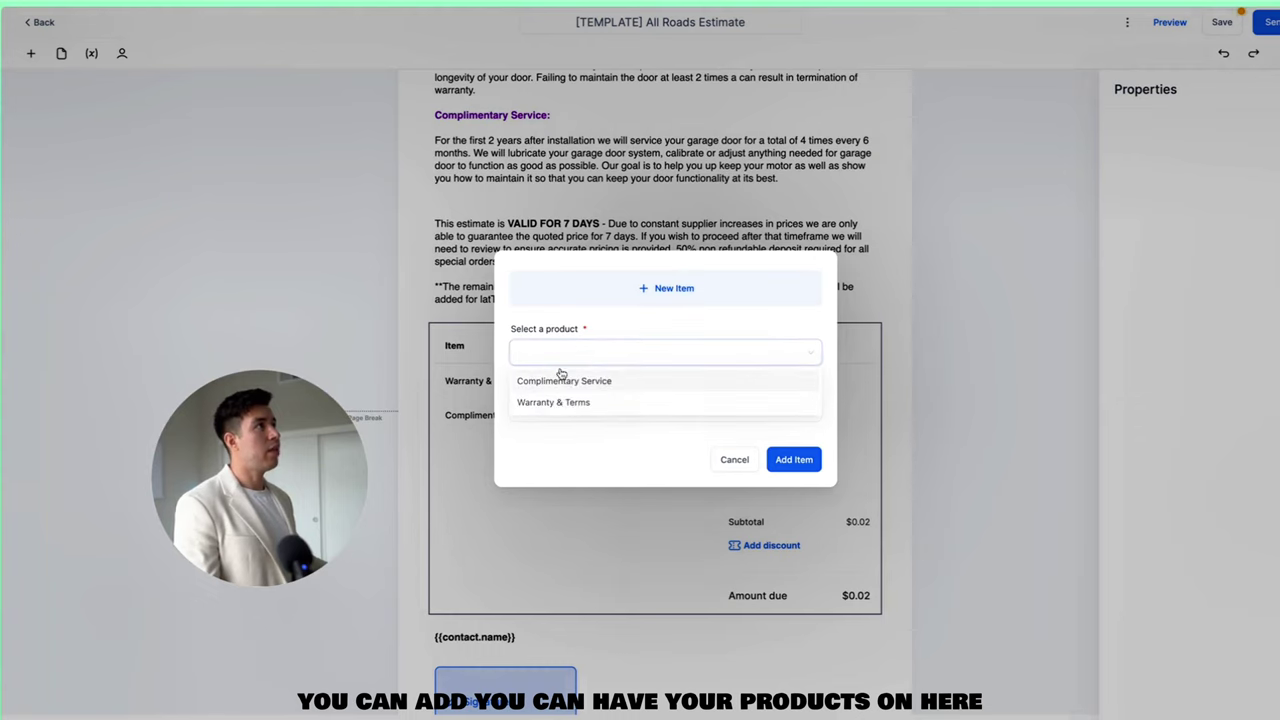
click(575, 381)
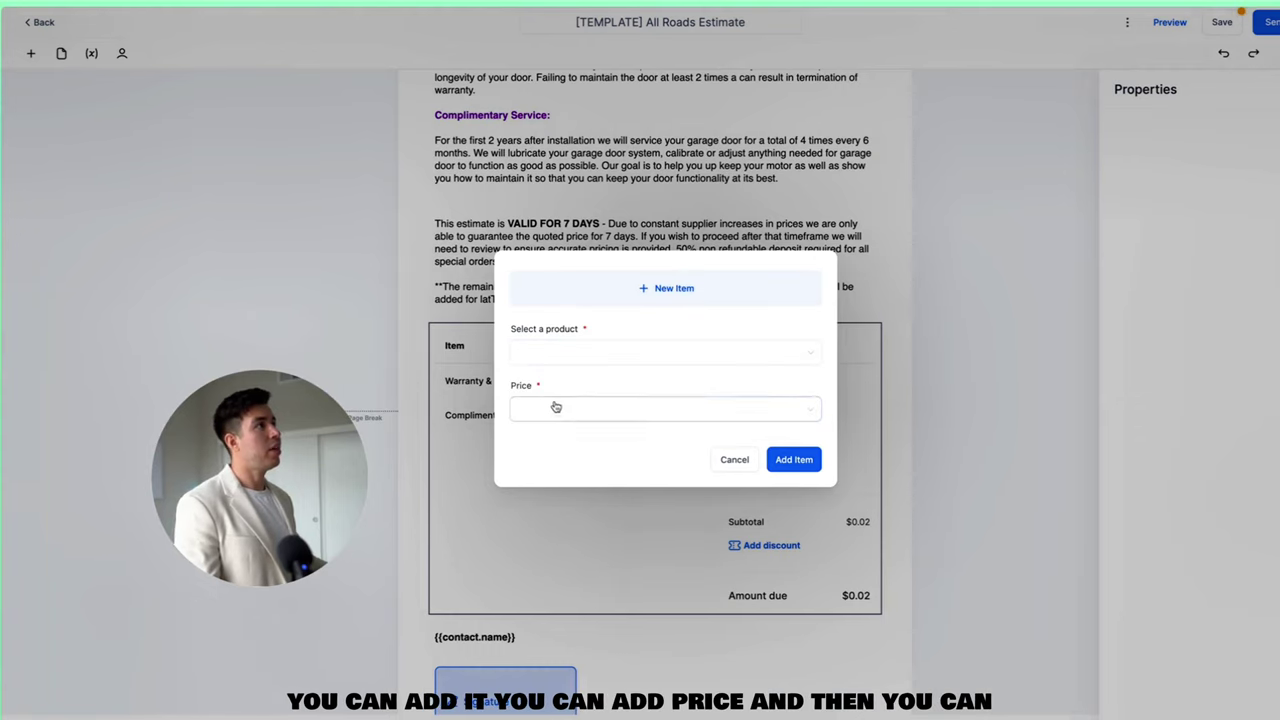
click(551, 408)
click(743, 469)
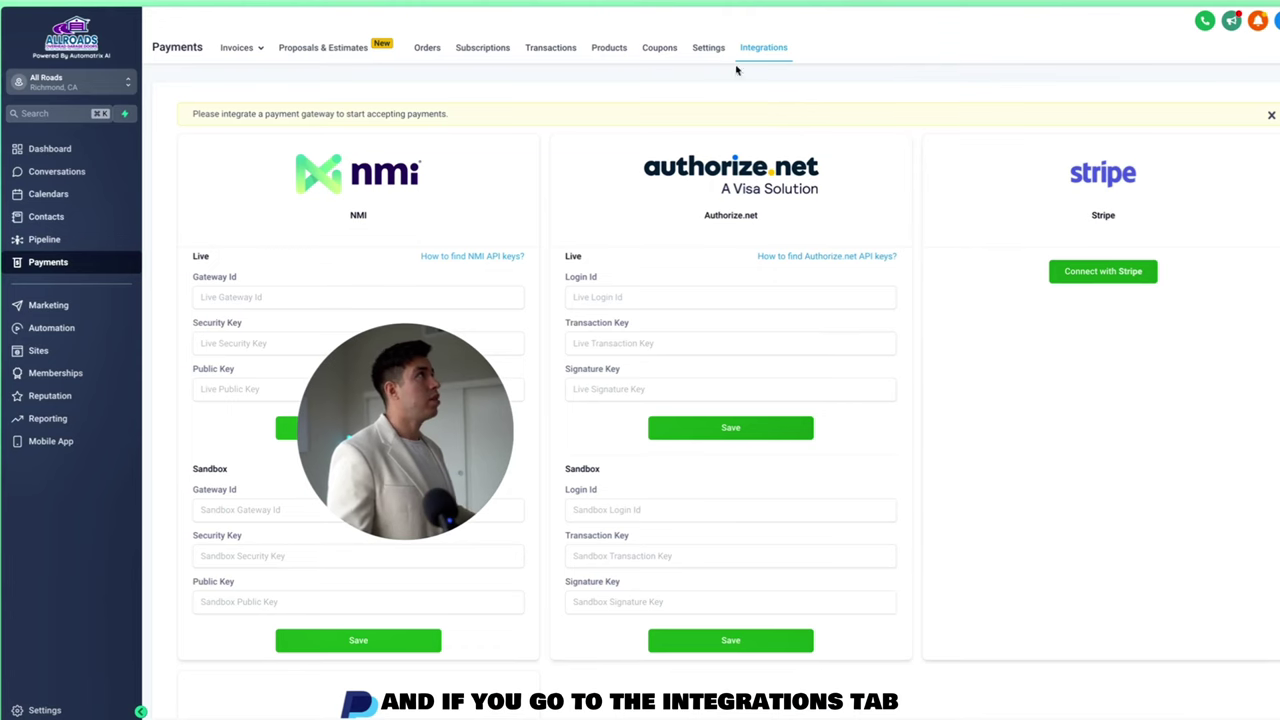
Scroll down and back up through the Payments Integrations page.
scroll(589, 480, down, 3)
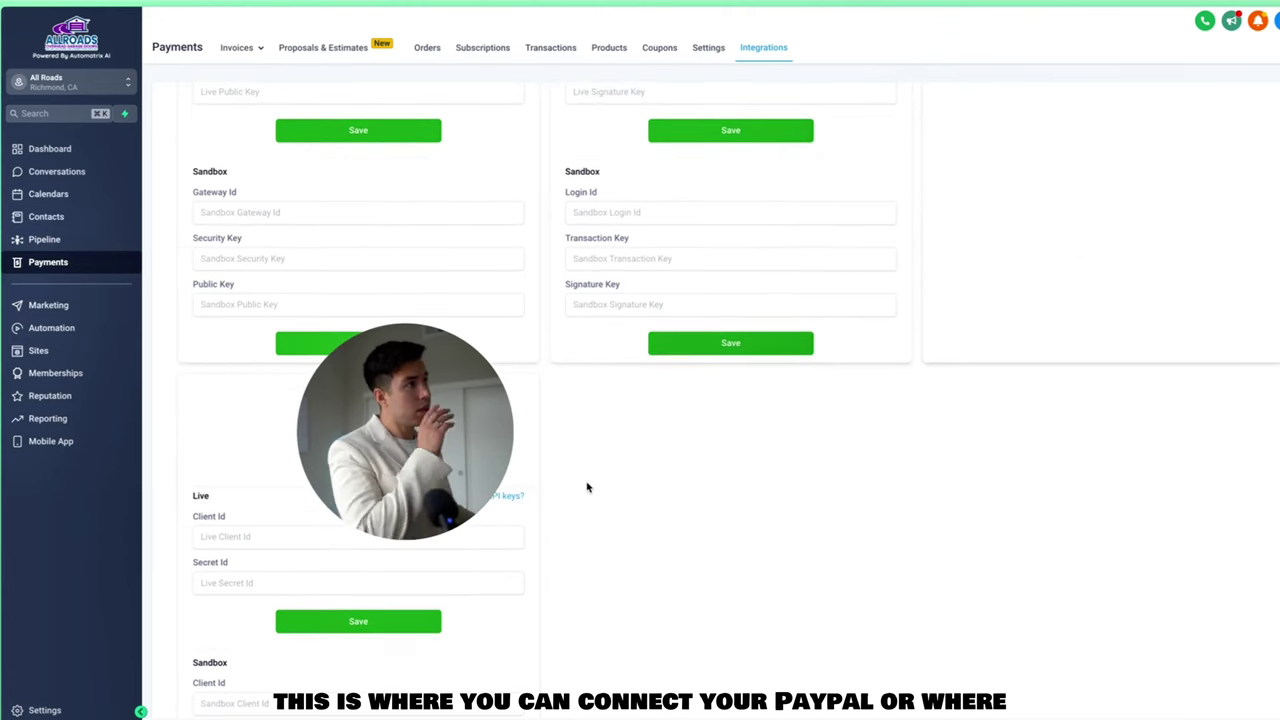
scroll(585, 490, up, 3)
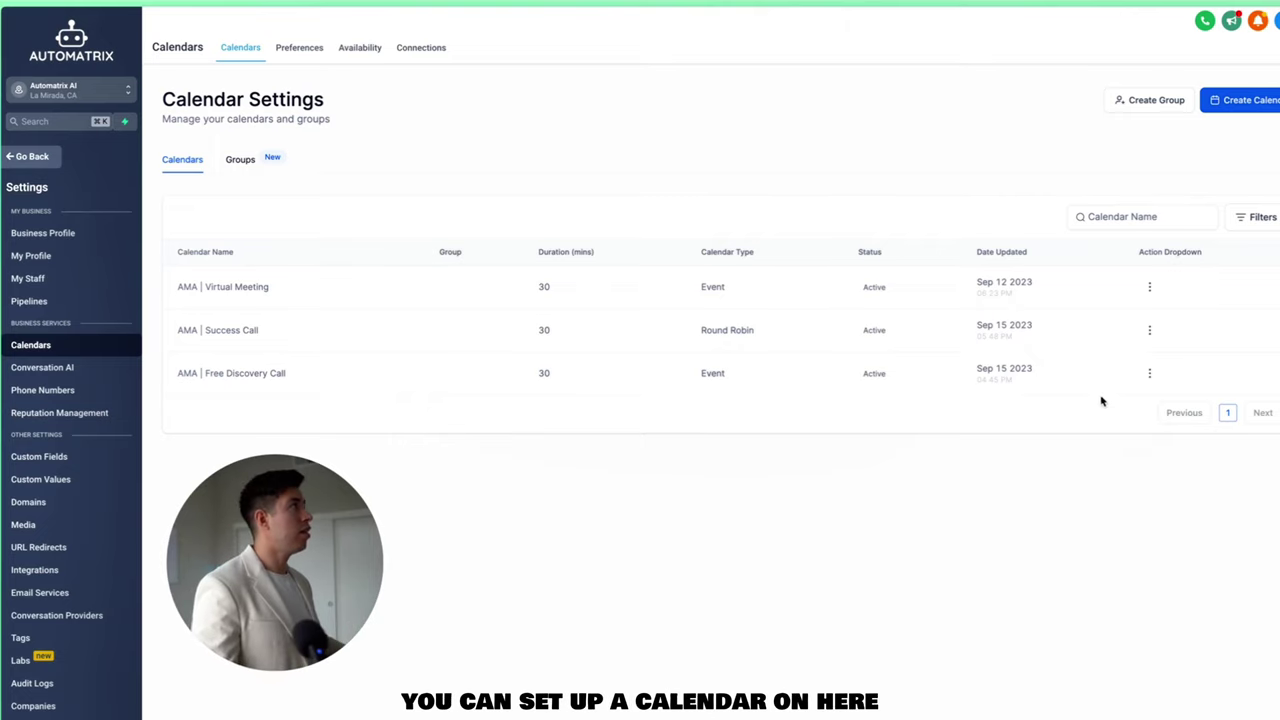
Create a Test calendar with URL slug 'test-calendart-123' and preview its booking page.
click(1149, 373)
click(1160, 400)
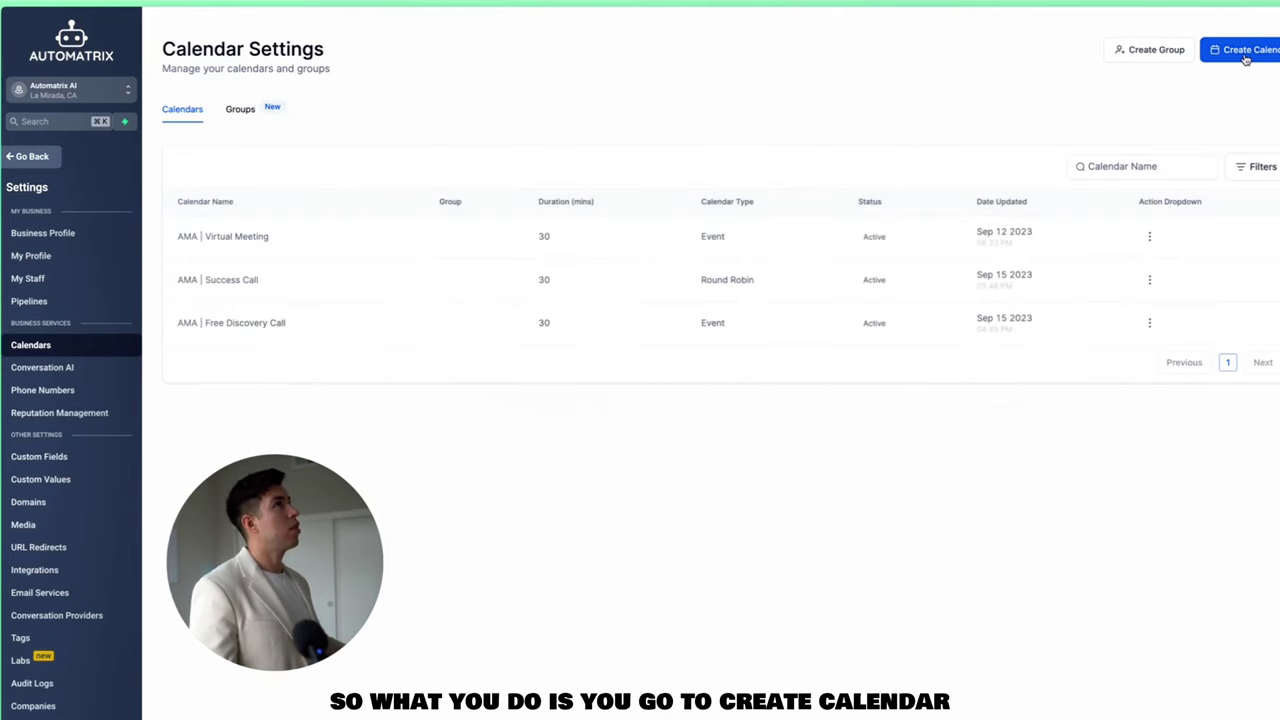
click(1246, 59)
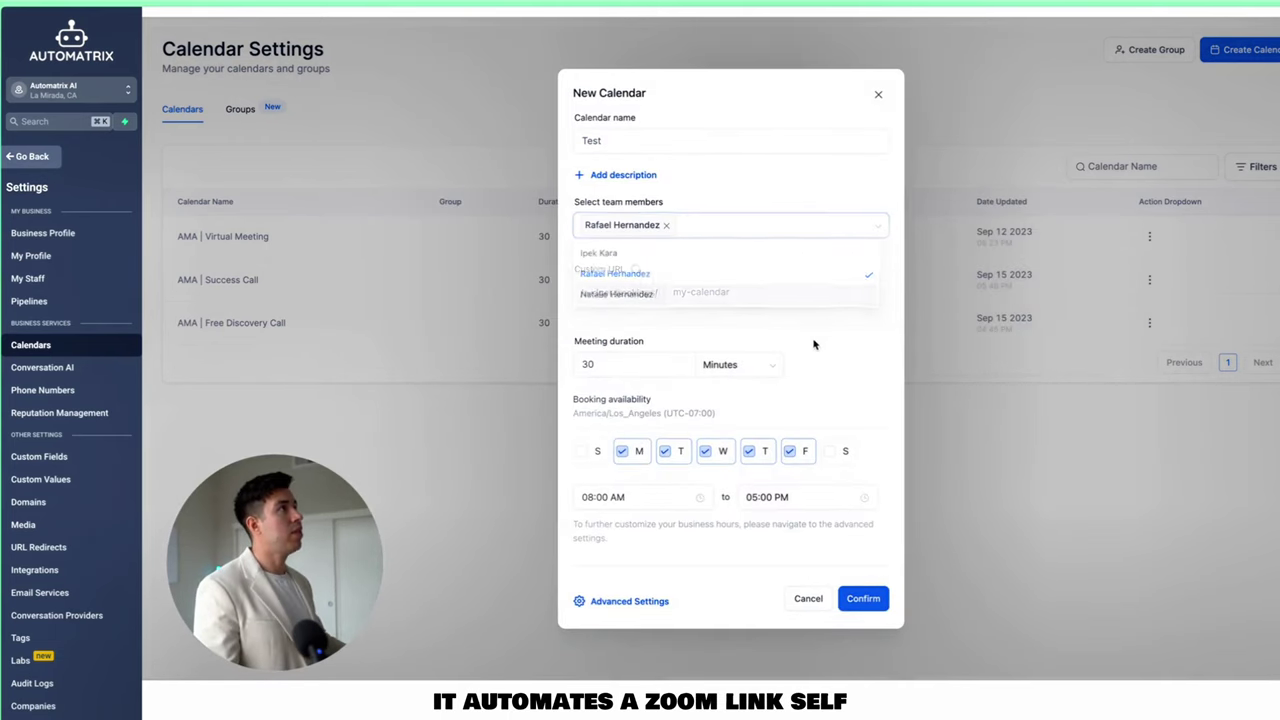
click(775, 292)
text(test-ca)
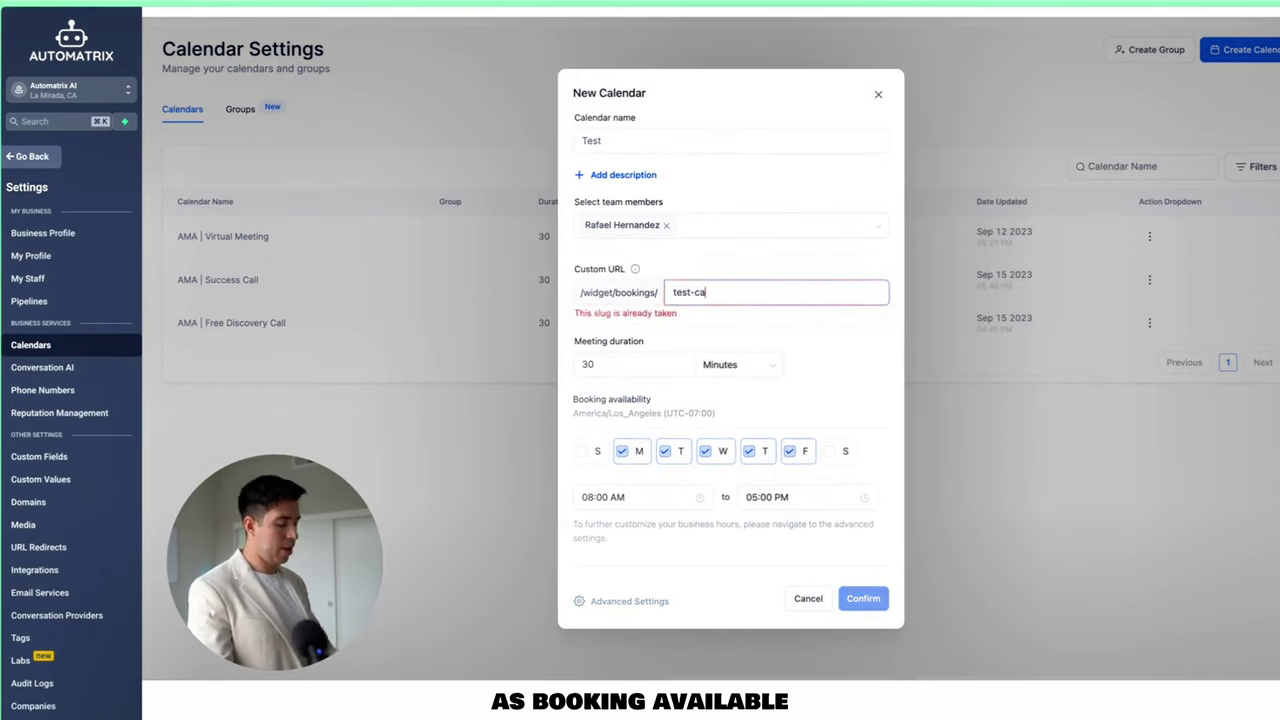
text(lendart-123)
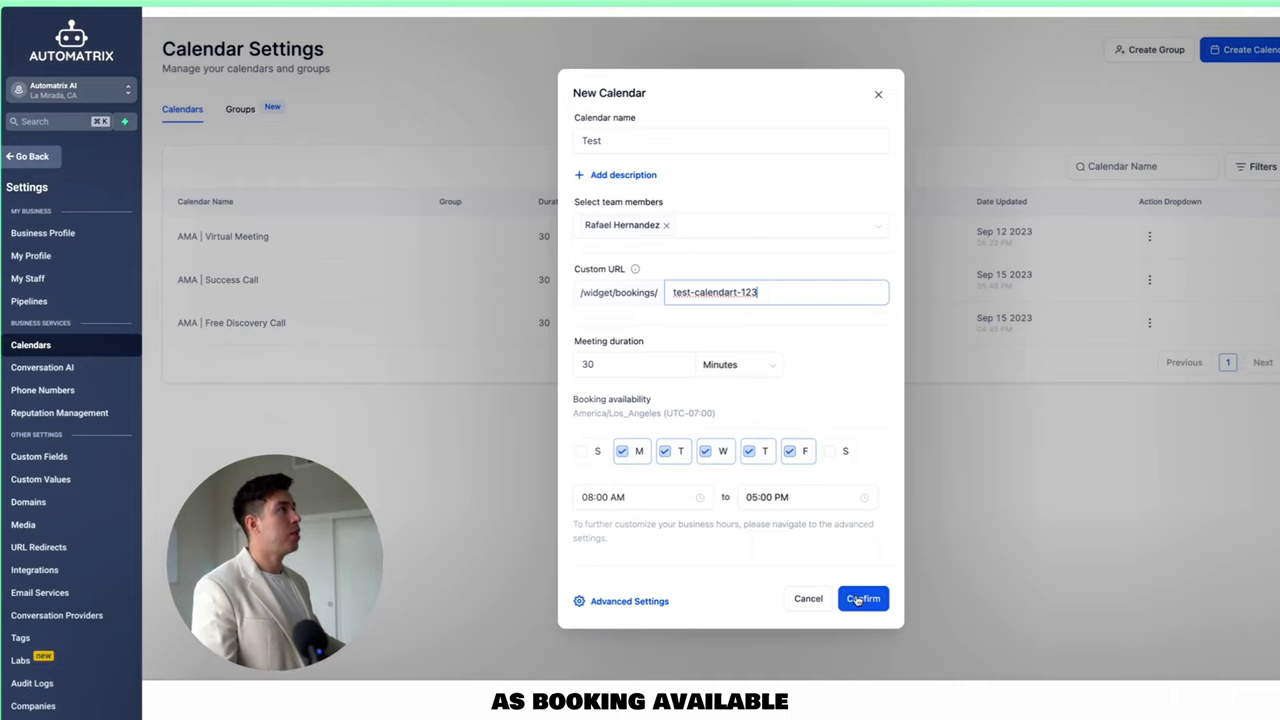
click(862, 599)
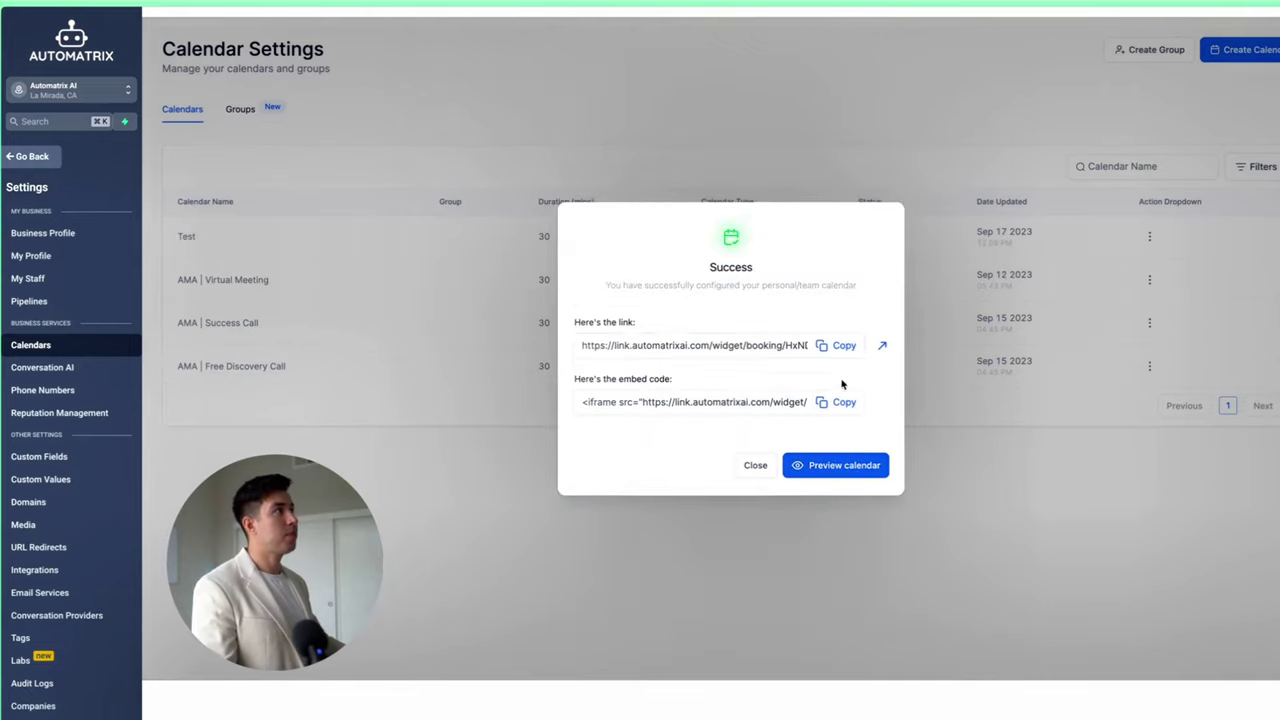
click(840, 470)
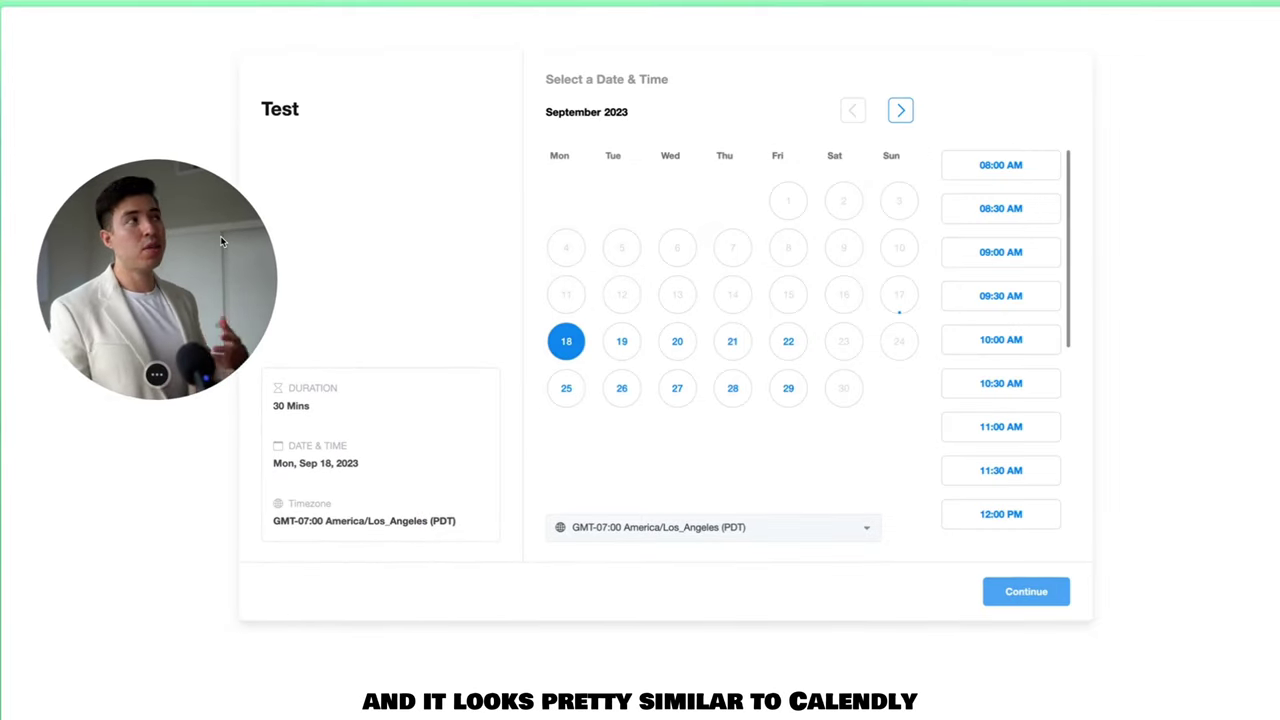
In the booking preview, pick Thursday, September 21 at 12:00 PM and continue.
click(730, 342)
scroll(997, 457, down, 2)
click(1018, 345)
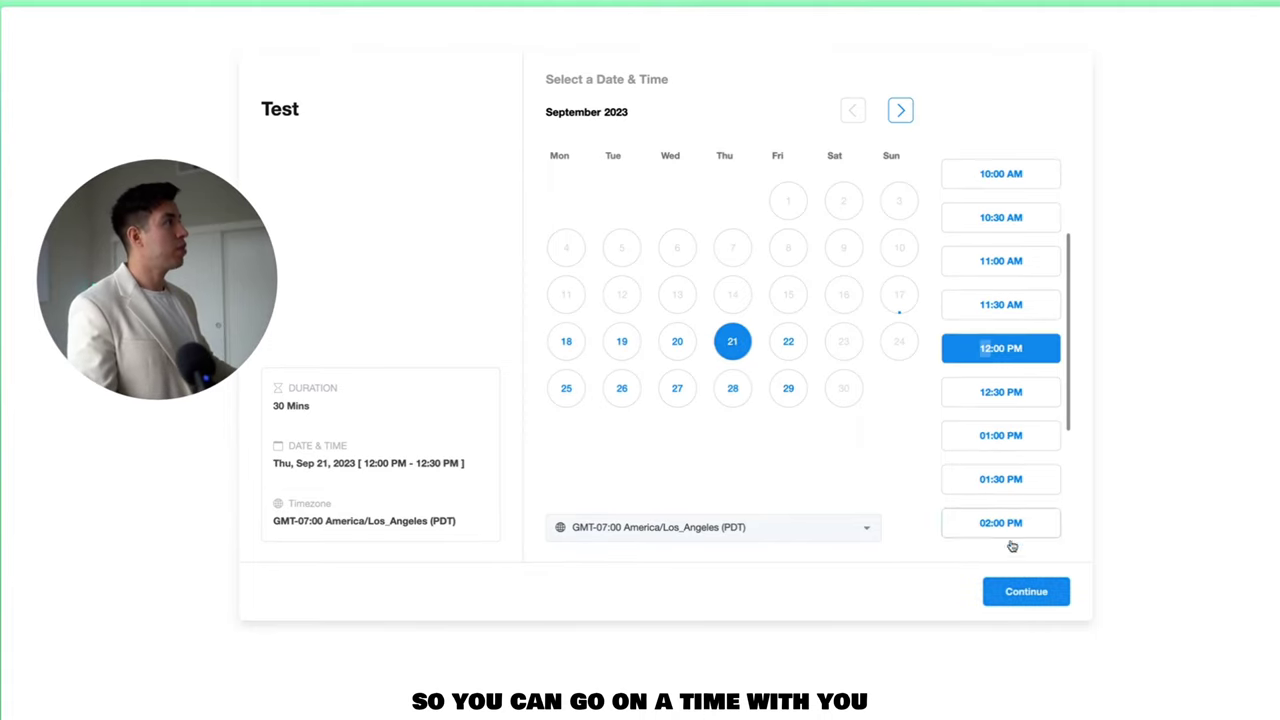
click(1020, 594)
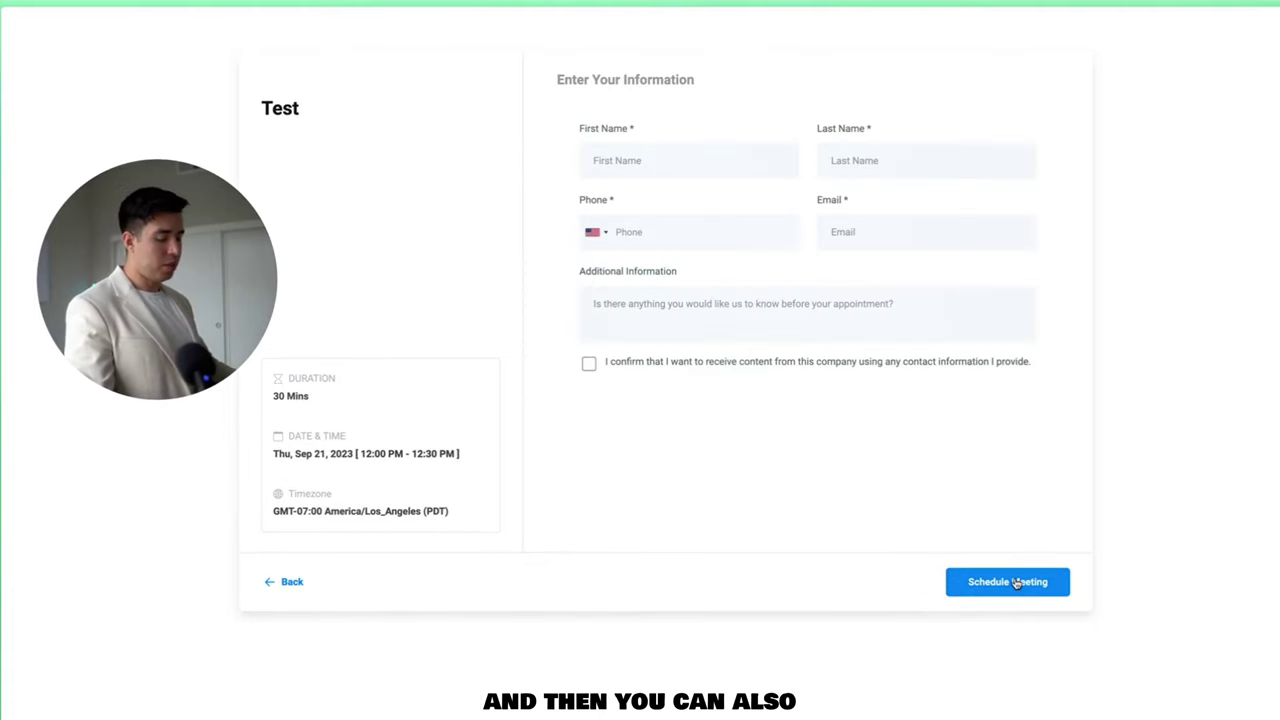
Go through the name, phone and email fields, then choose 05:30 PM and continue.
click(609, 155)
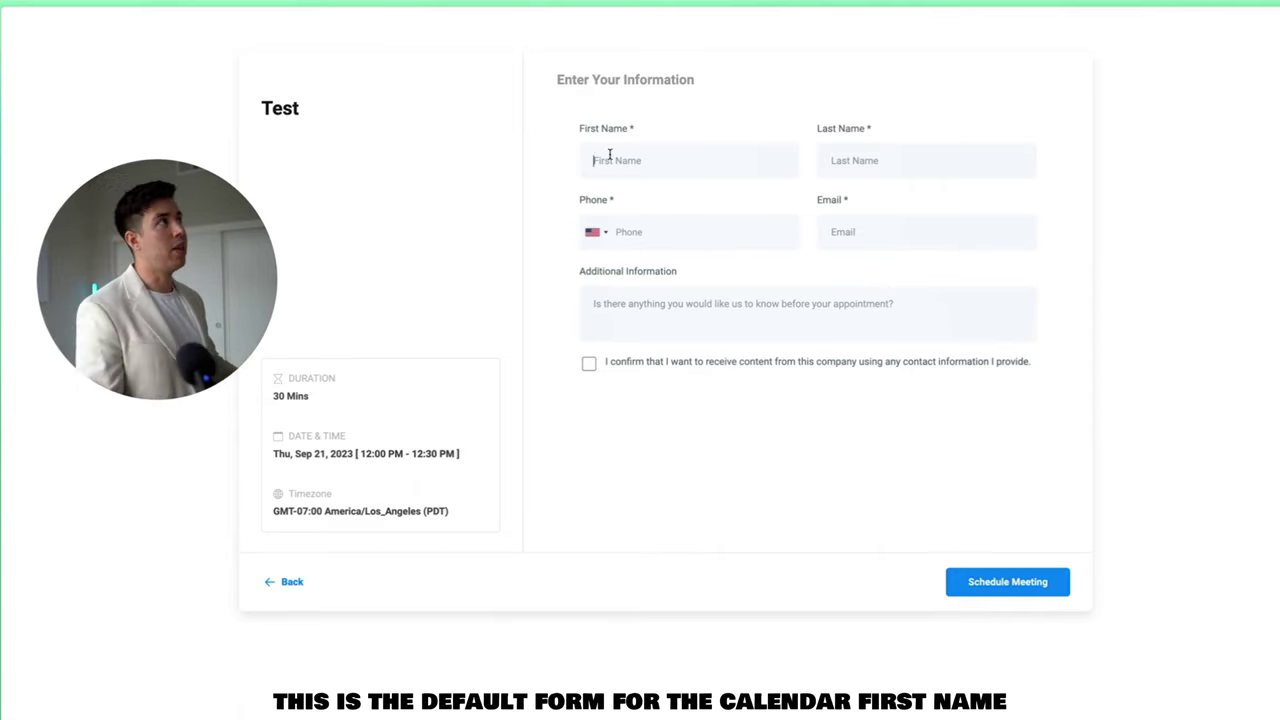
click(920, 160)
click(671, 240)
click(883, 235)
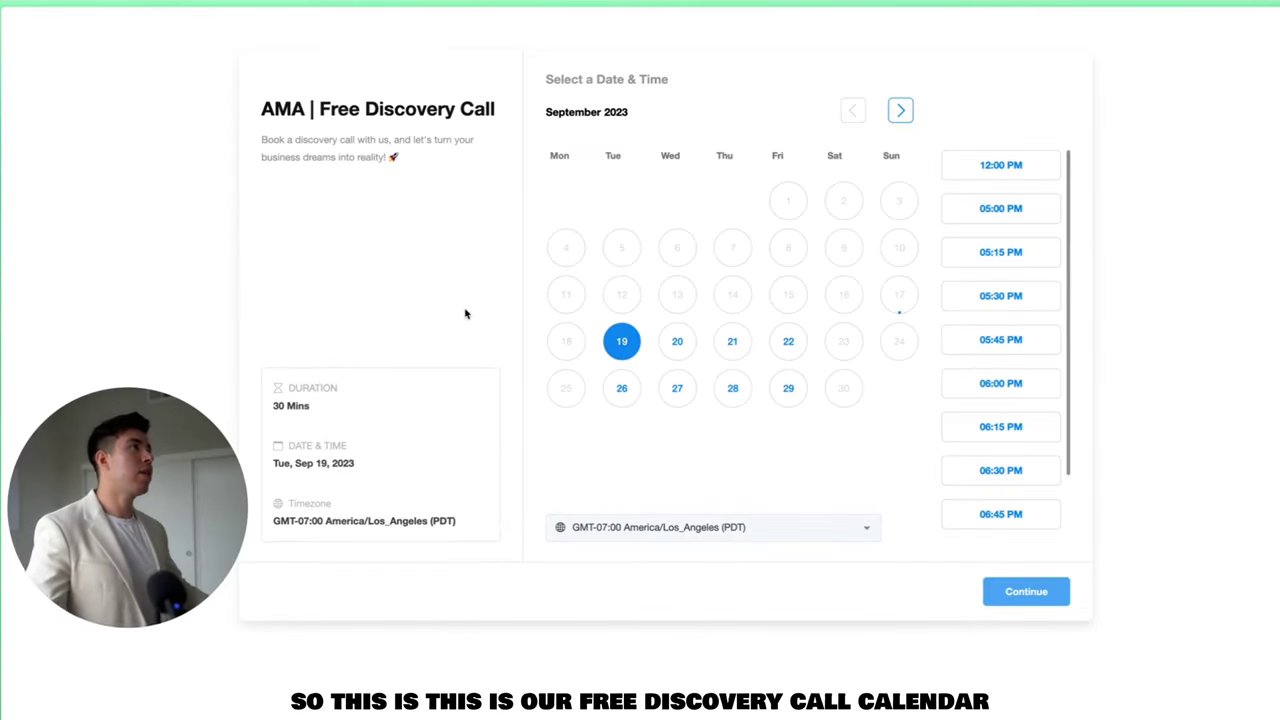
click(1010, 310)
click(1026, 592)
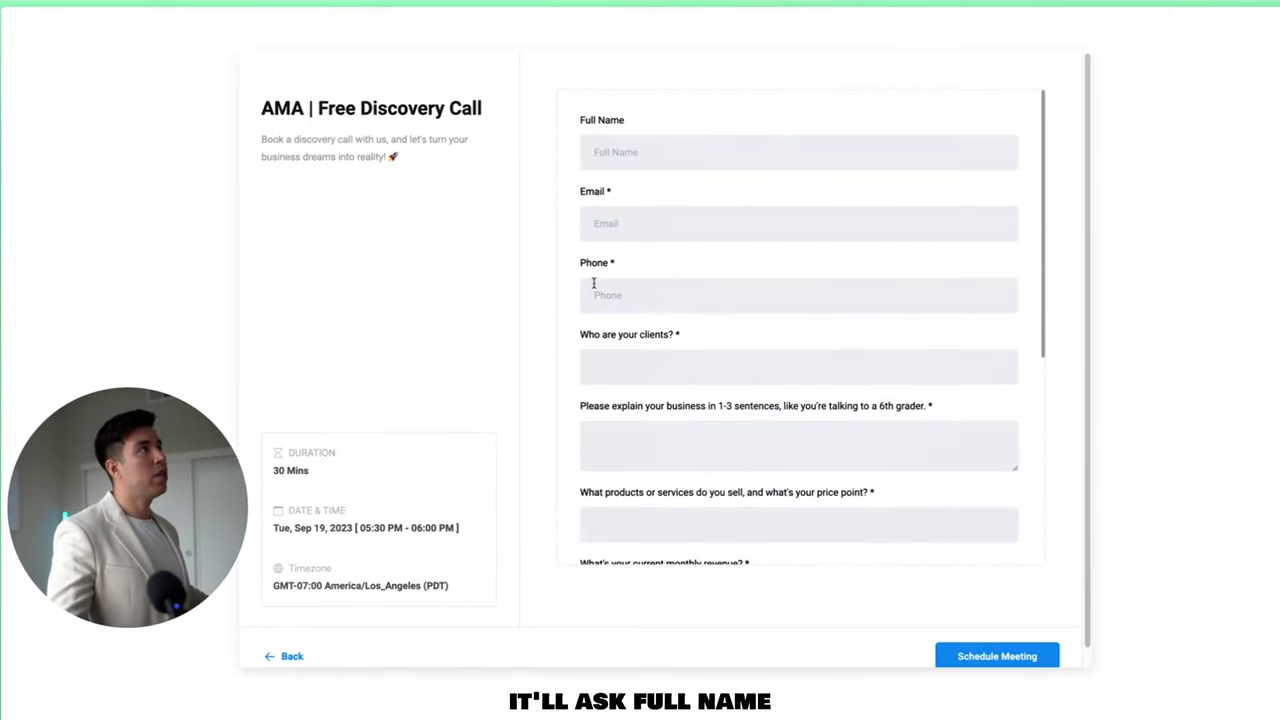
Review the discovery call questions, viewing the monthly revenue choices without picking one.
scroll(630, 350, down, 1)
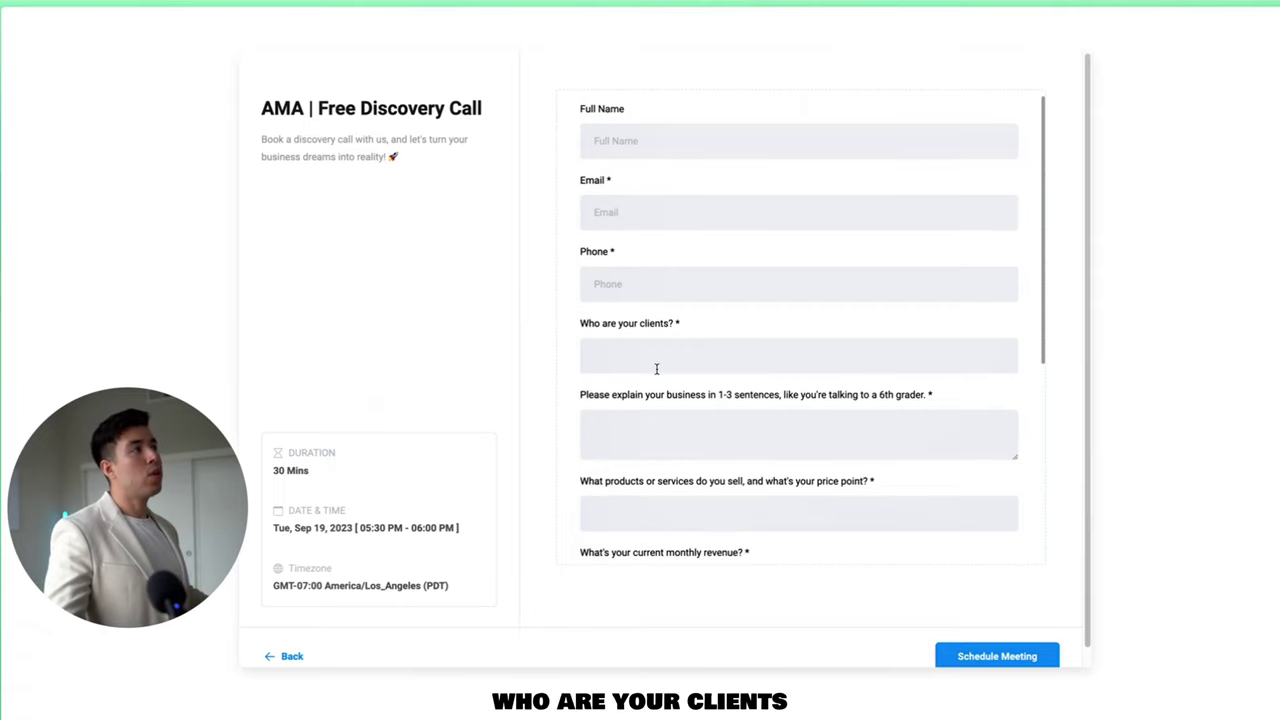
scroll(680, 414, down, 1)
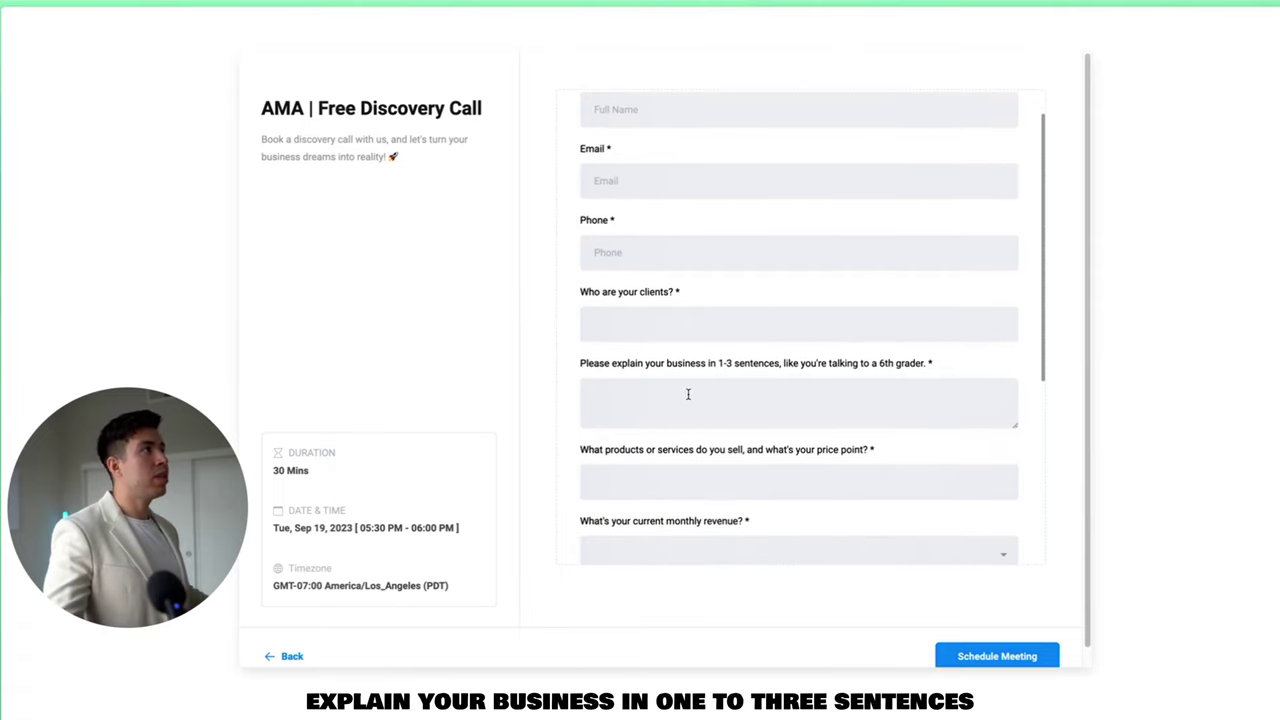
scroll(685, 384, down, 3)
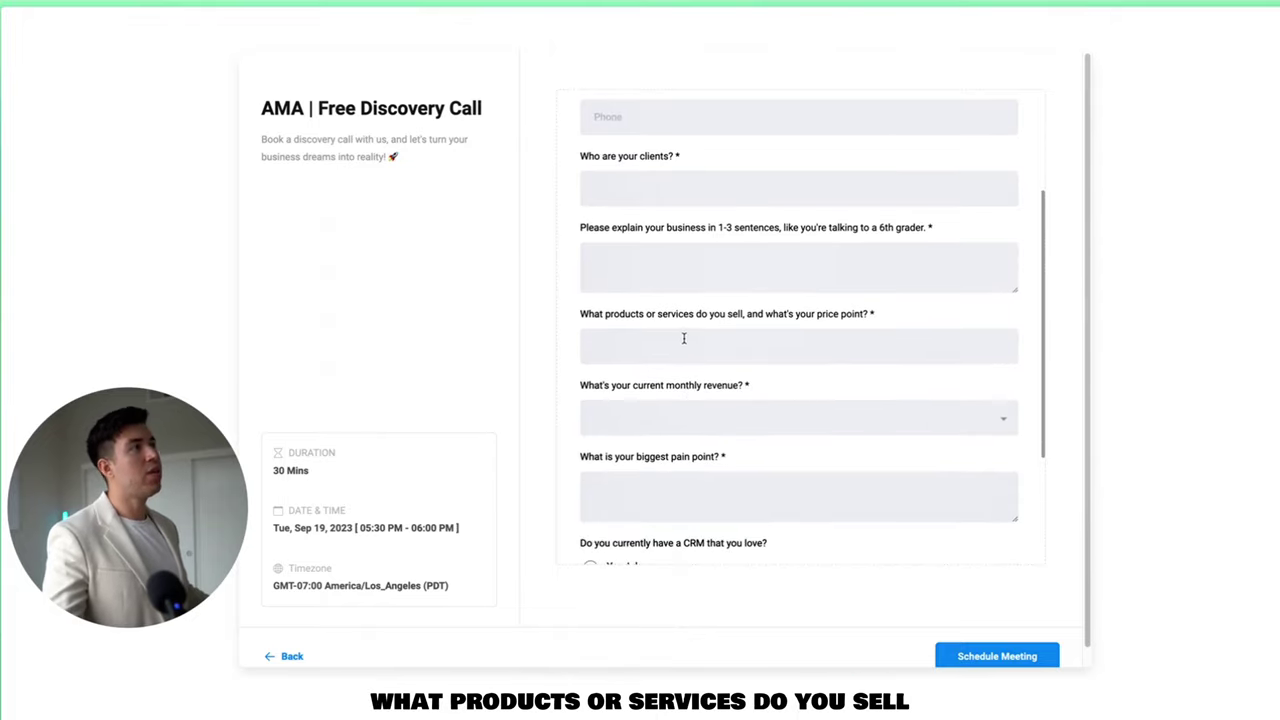
click(672, 429)
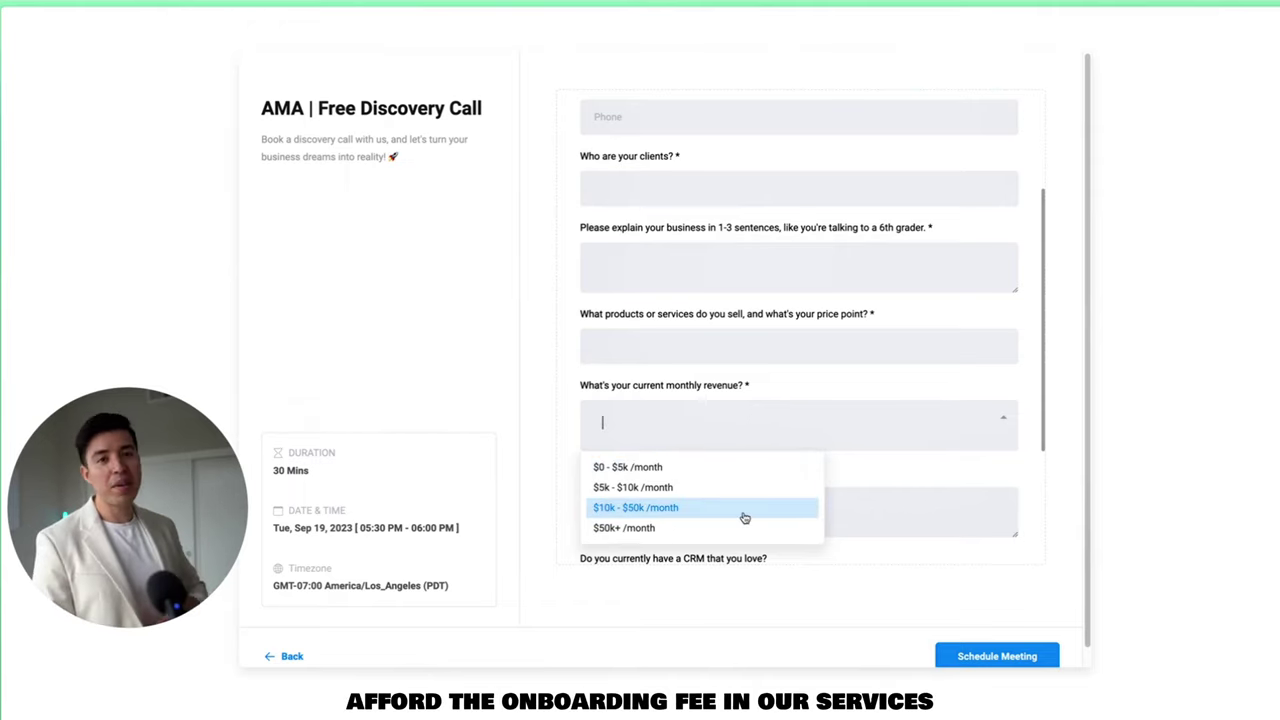
click(914, 396)
Show the forms available for the Test calendar in Forms & Payment.
scroll(717, 438, down, 1)
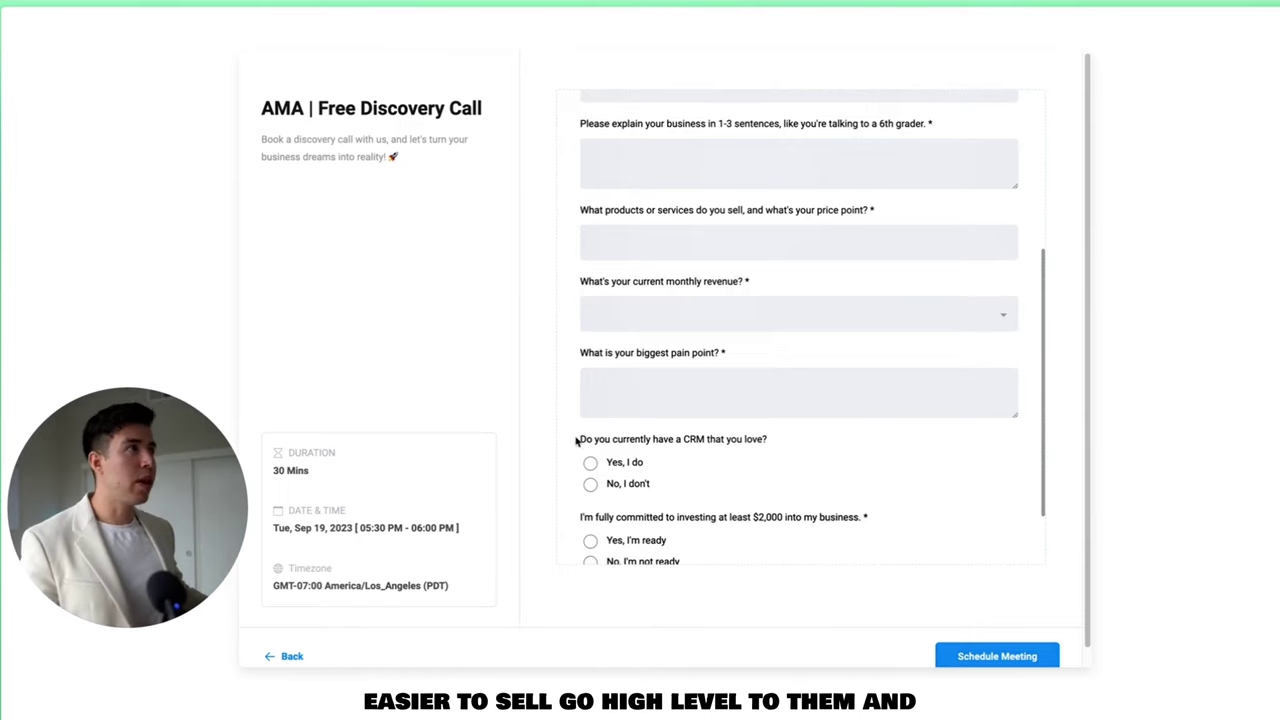
scroll(720, 490, down, 1)
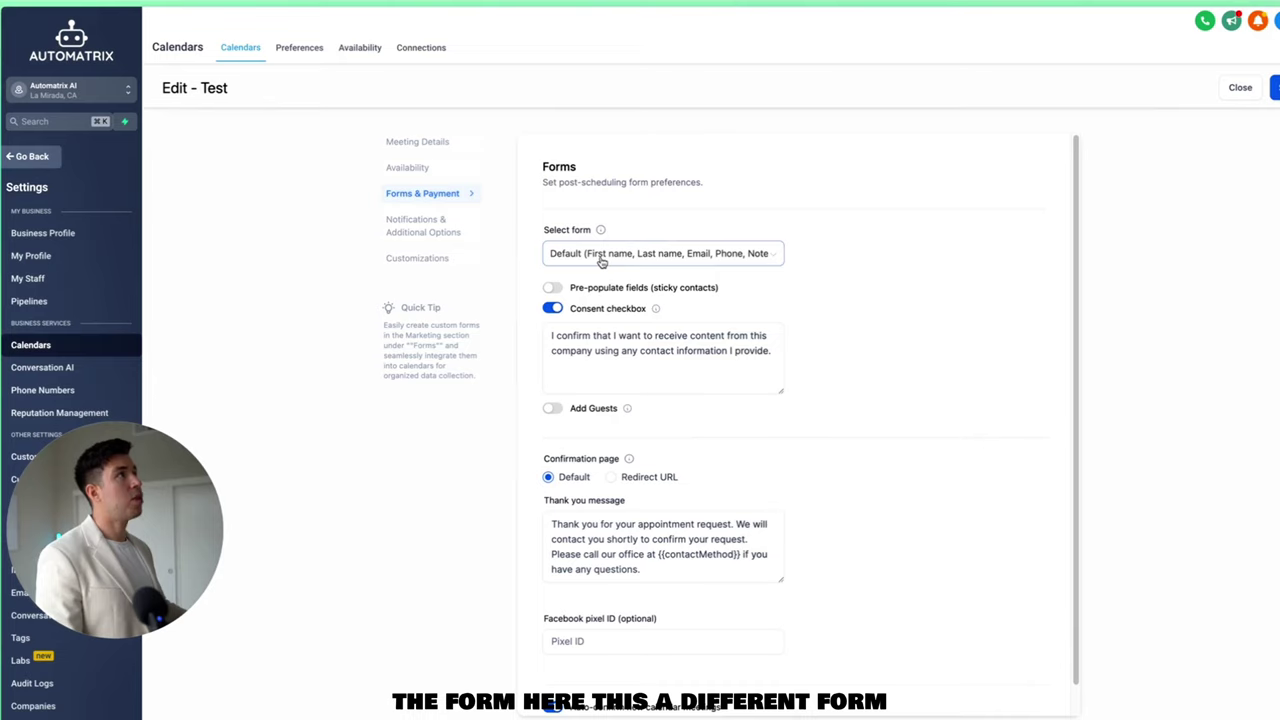
click(601, 255)
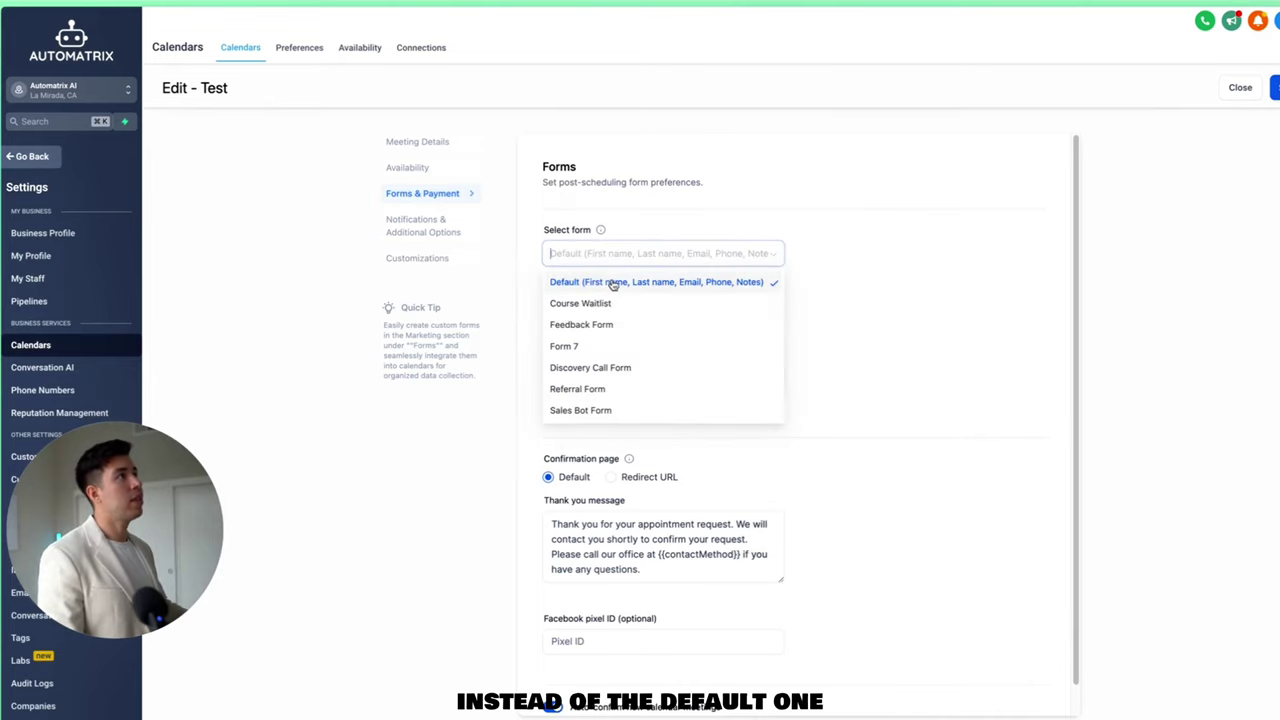
Keep the Default form and switch the confirmation page from a custom URL to the default thank-you message.
click(851, 257)
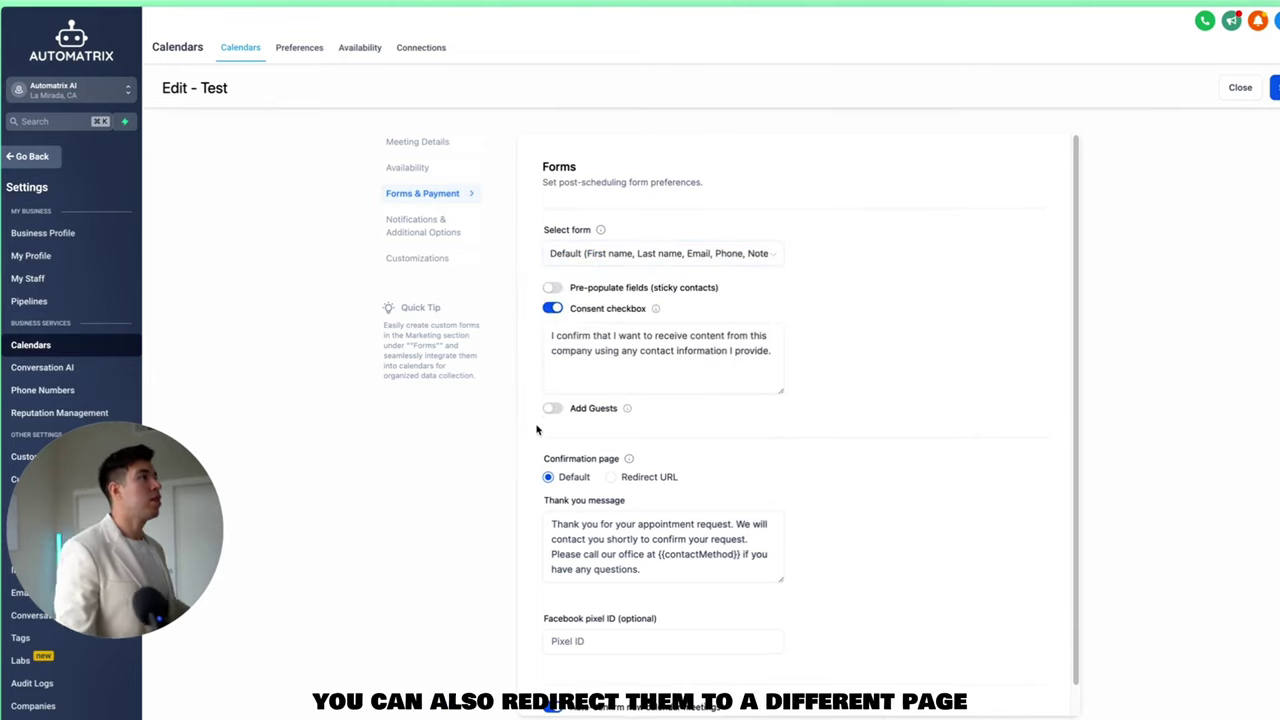
scroll(573, 458, down, 1)
click(611, 454)
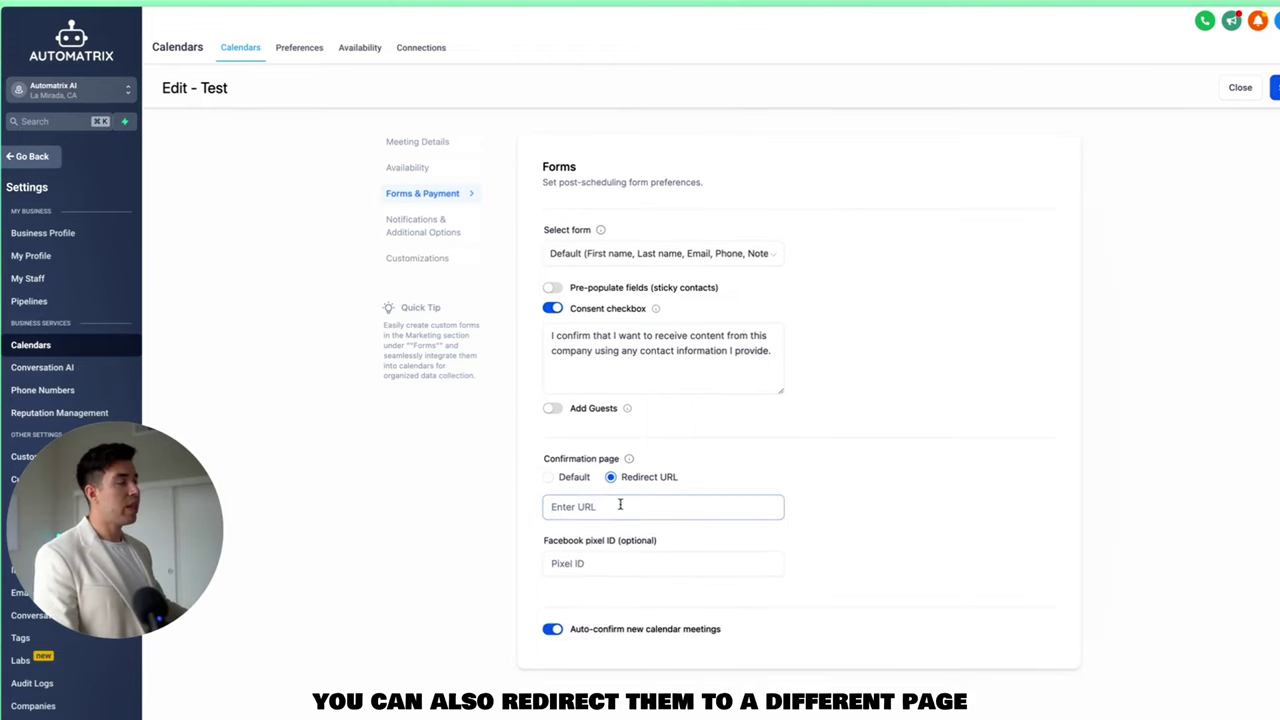
text(w.go)
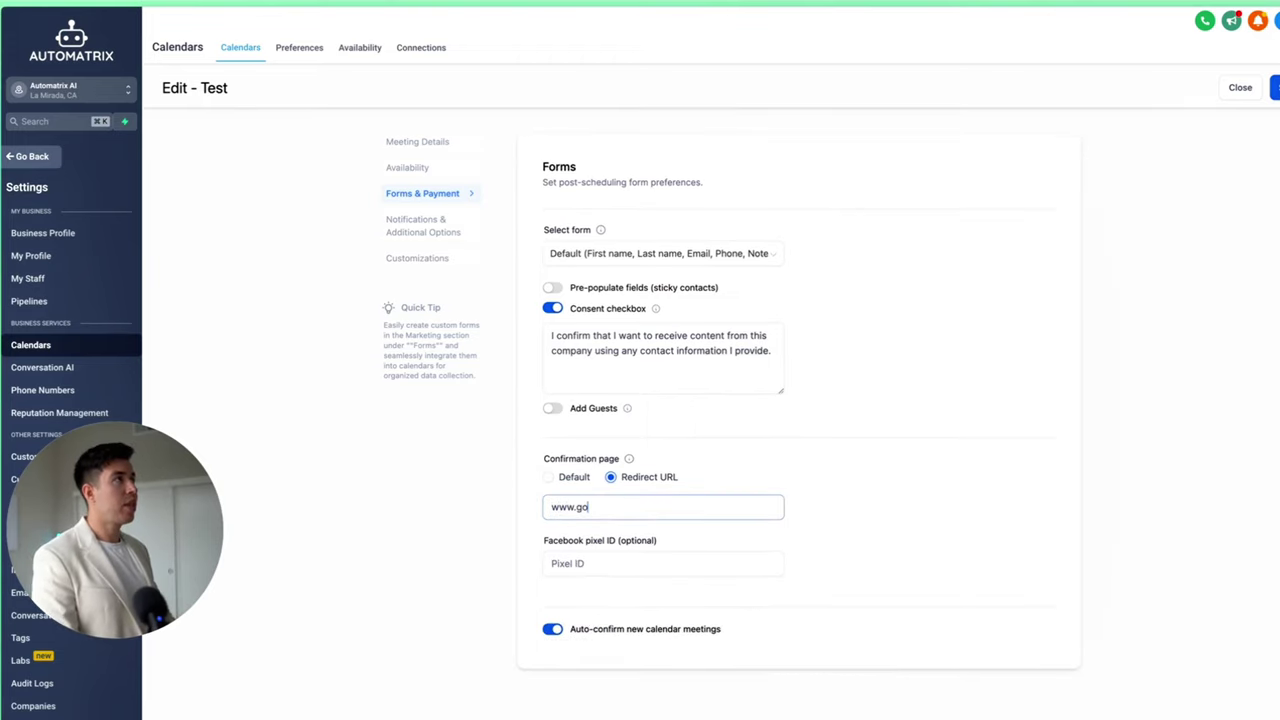
text(ogle.com)
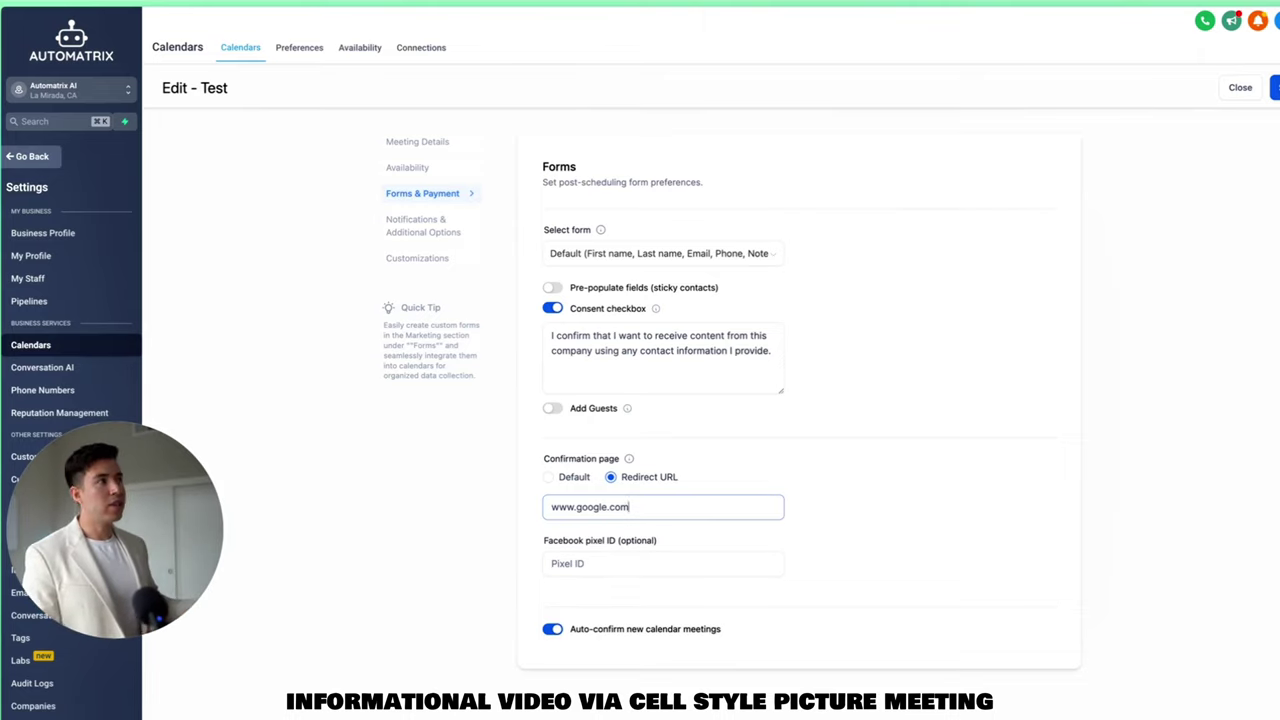
click(552, 479)
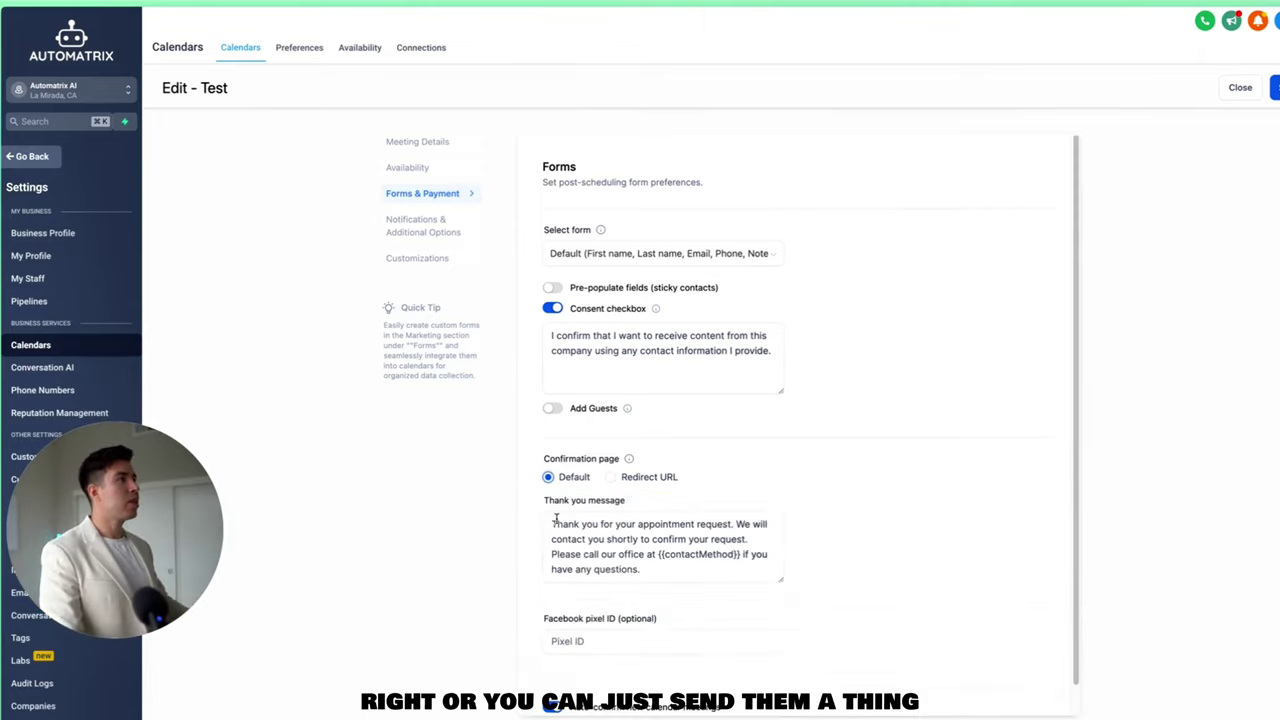
click(425, 235)
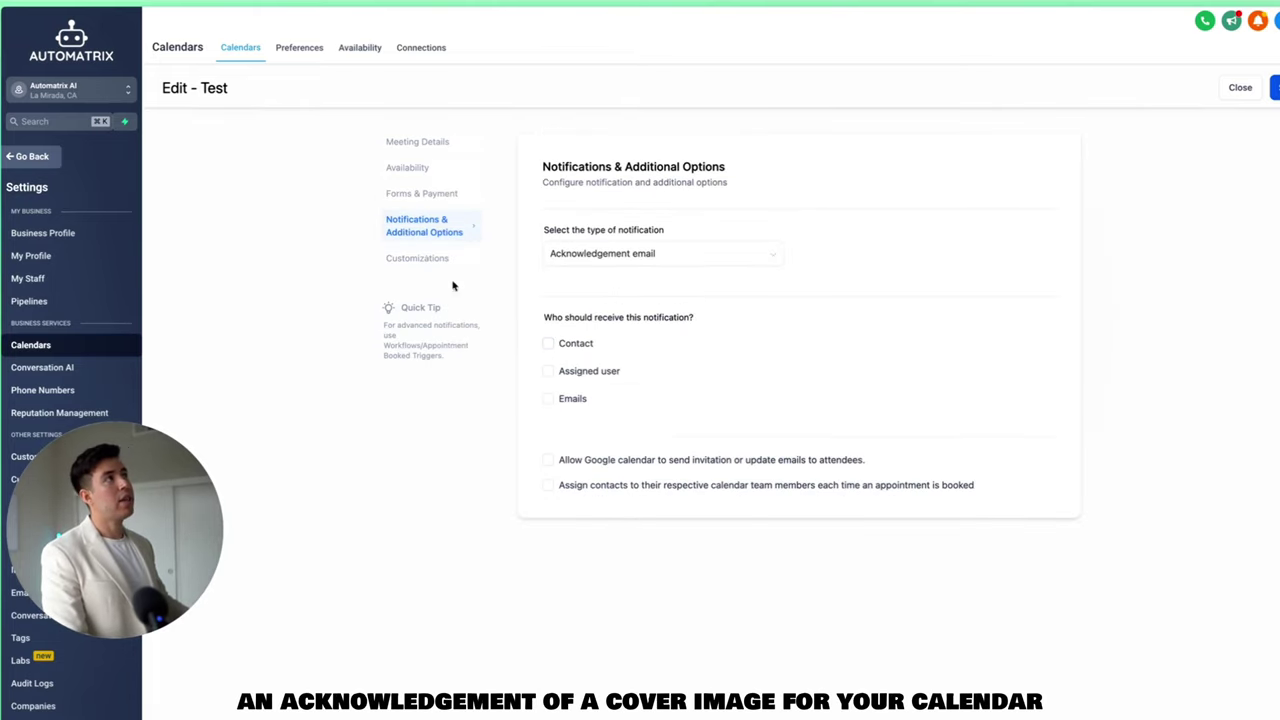
Open the Test calendar's Customizations options.
click(410, 259)
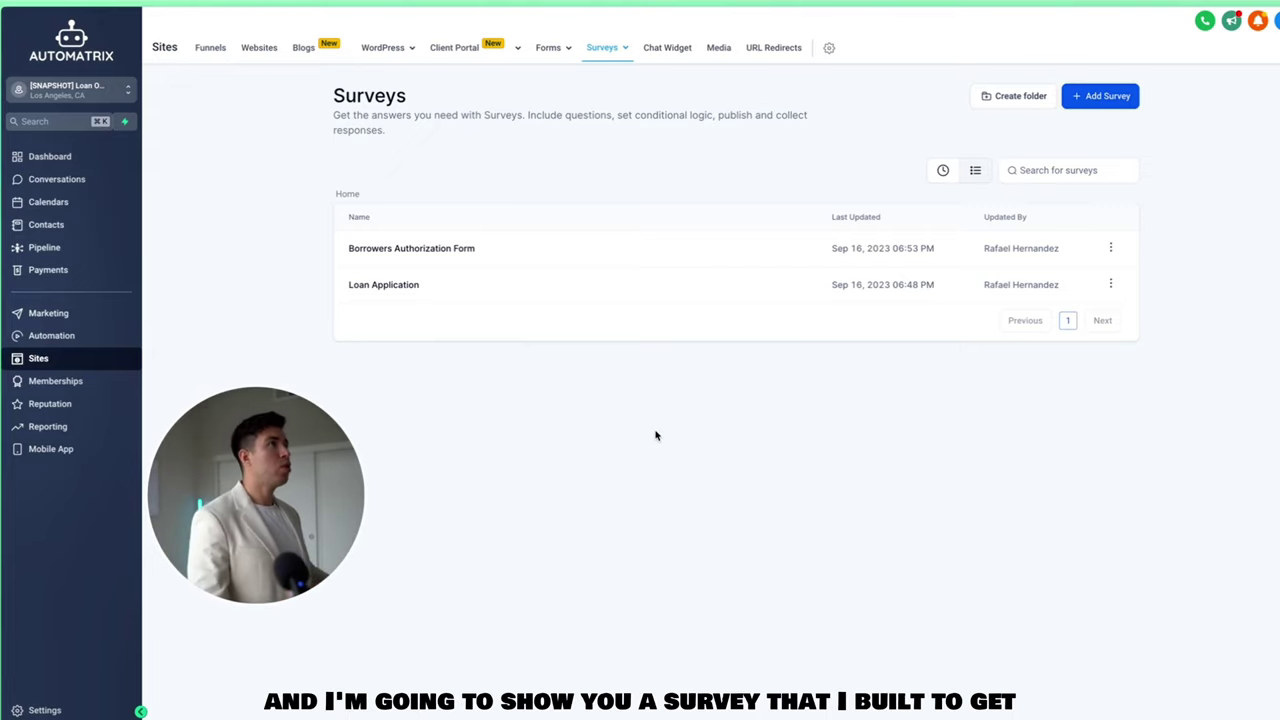
Open the Borrowers Authorization Form survey and scroll through its fields to the signature.
click(422, 250)
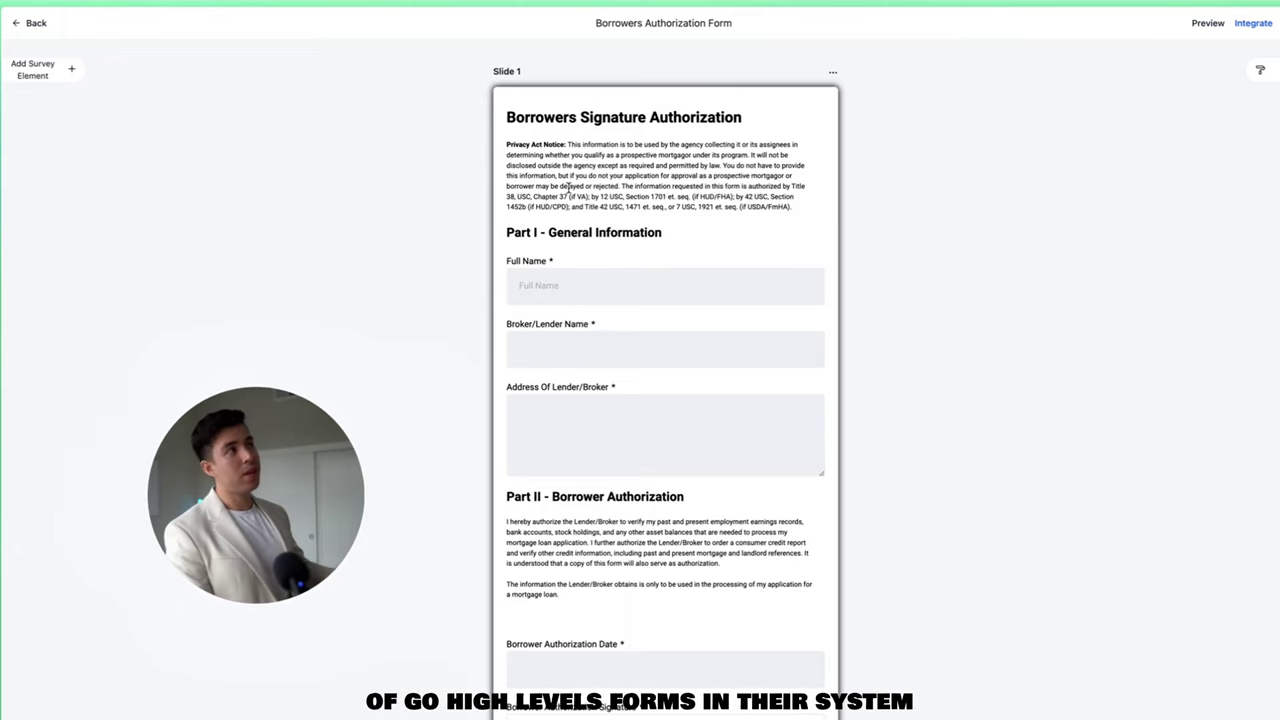
scroll(568, 188, down, 3)
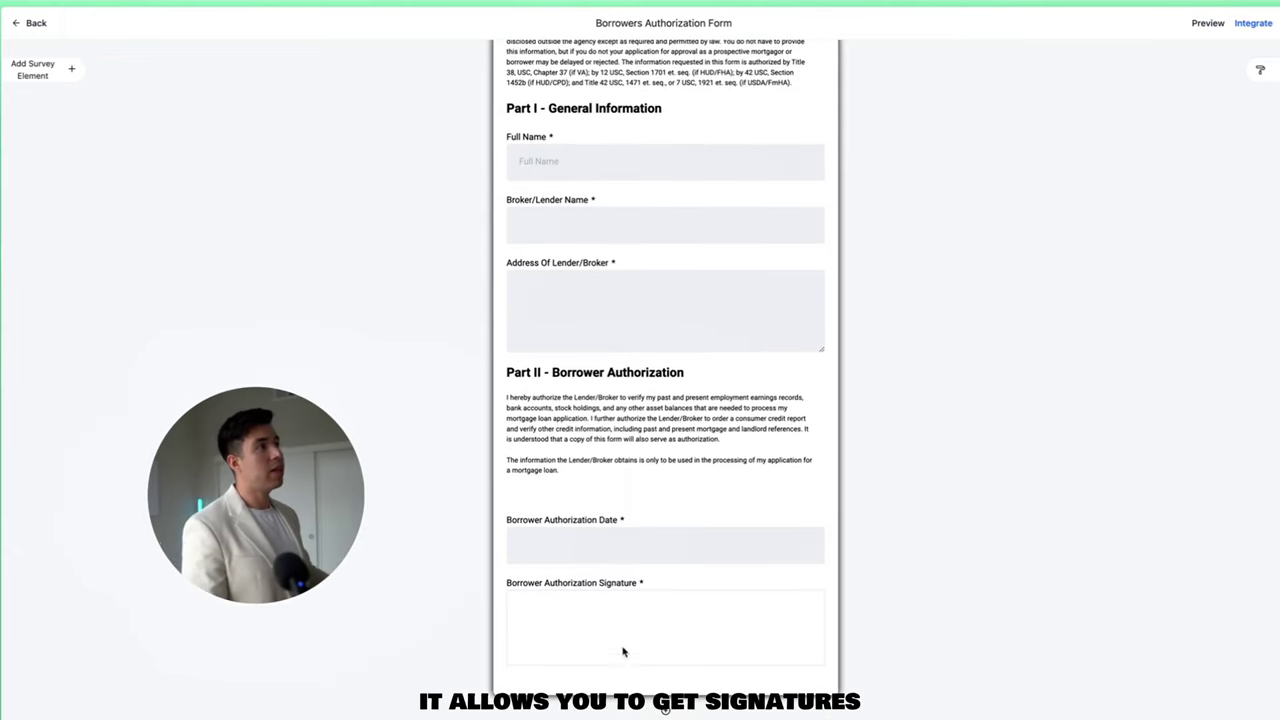
scroll(565, 560, up, 3)
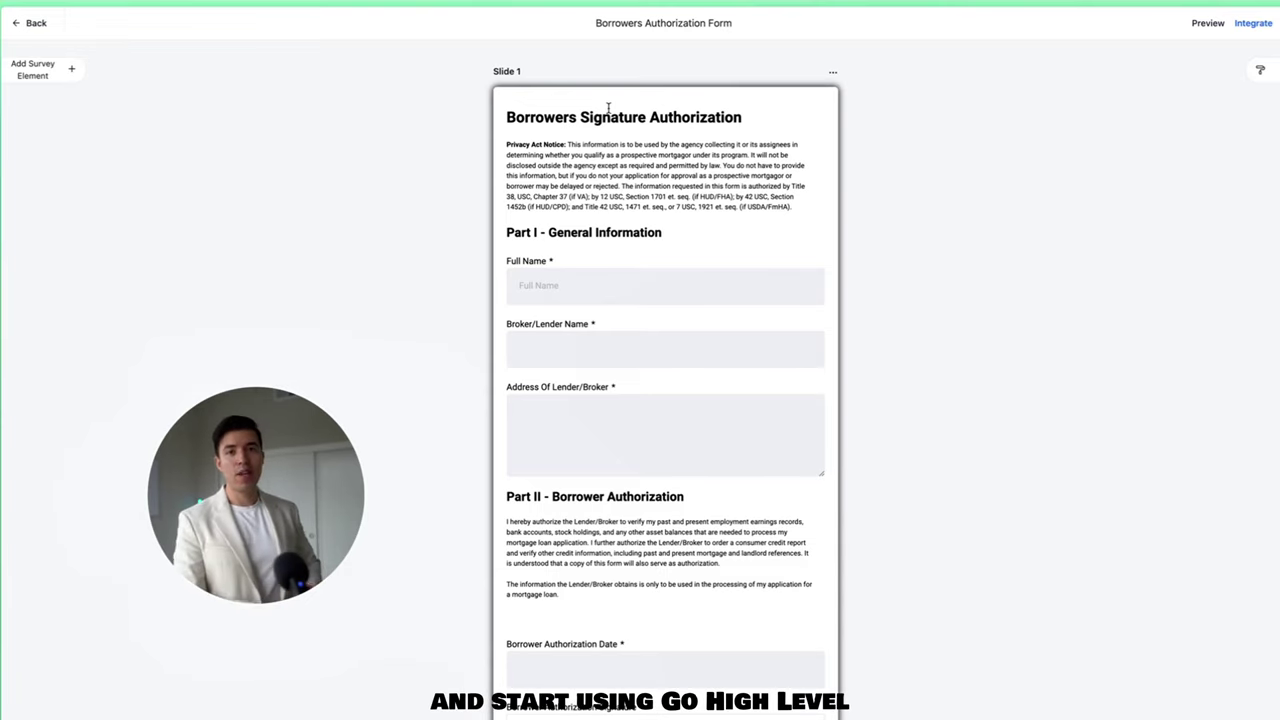
scroll(561, 238, down, 1)
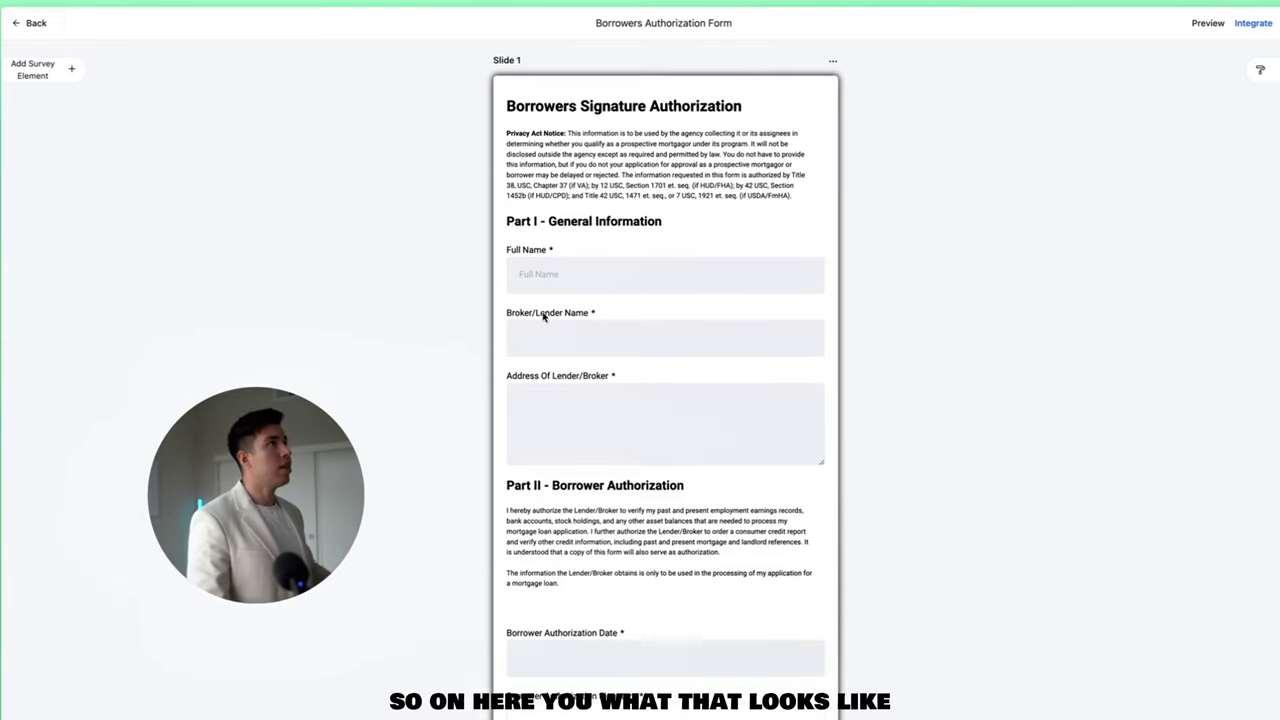
scroll(544, 316, down, 3)
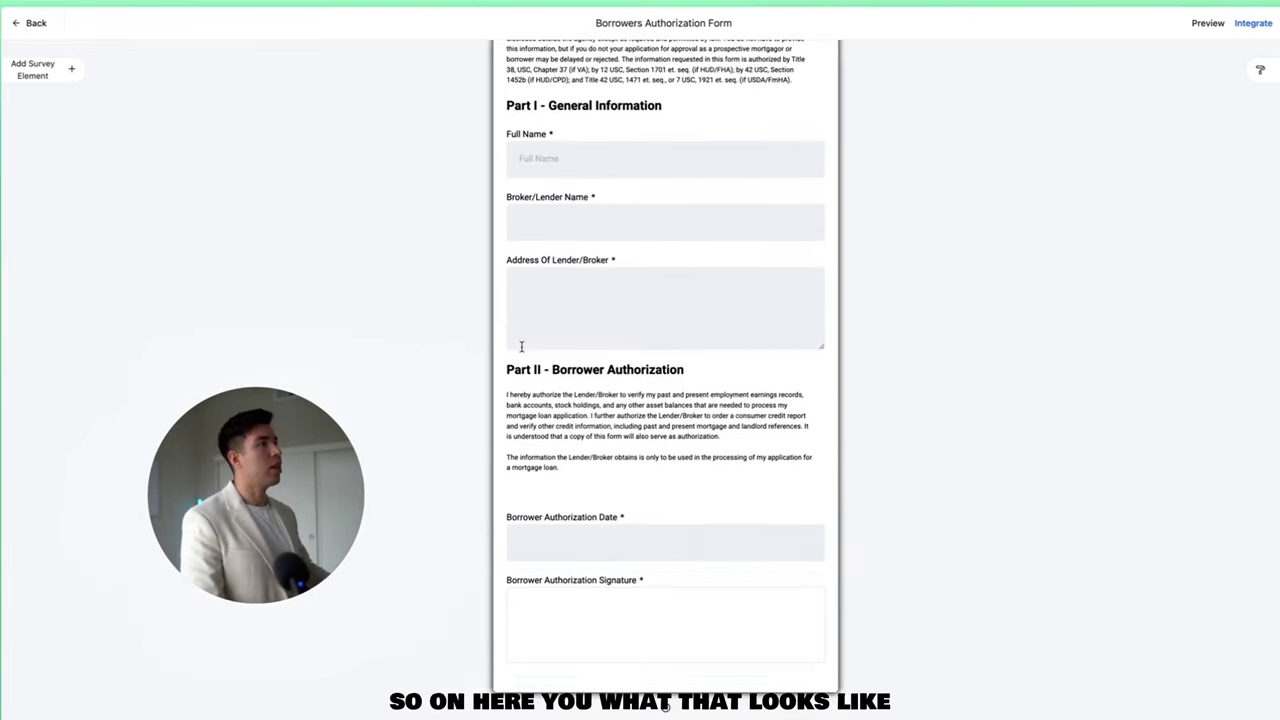
click(1206, 24)
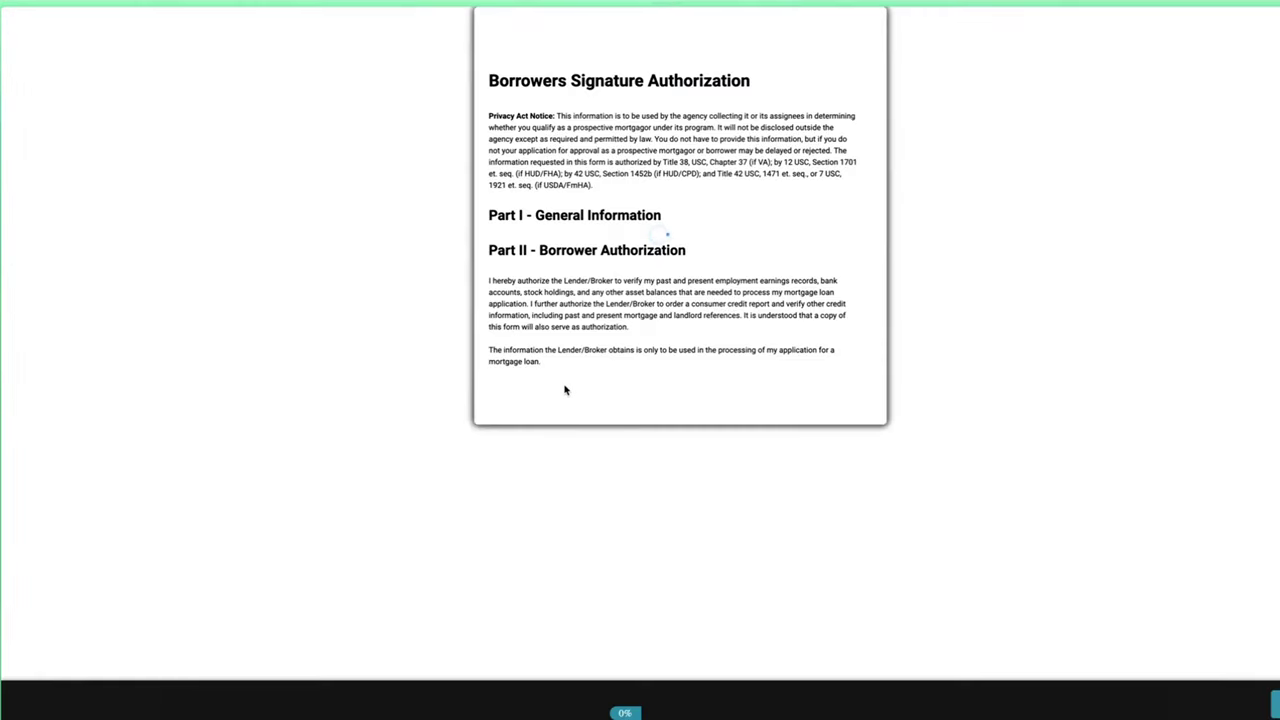
scroll(583, 334, down, 4)
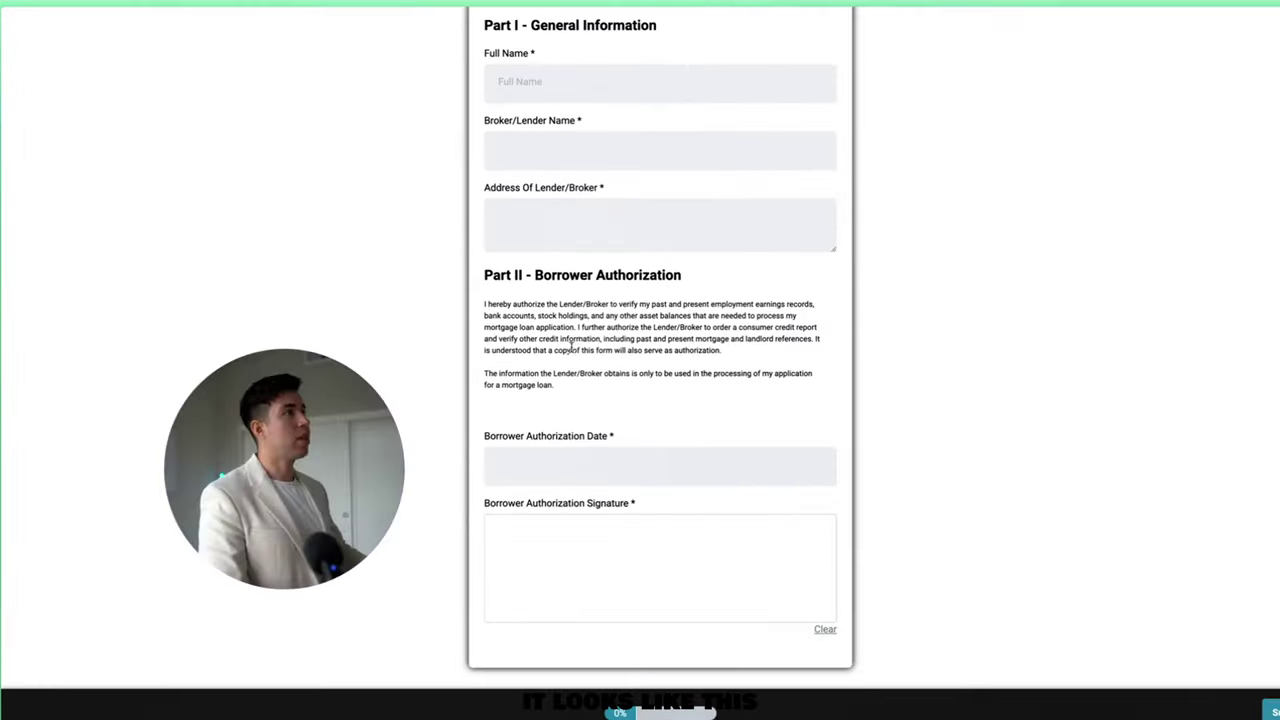
mouse_move(520, 548)
mouse_down()
mouse_move(517, 594)
mouse_move(540, 566)
mouse_move(548, 576)
mouse_move(600, 551)
mouse_move(651, 566)
mouse_up()
scroll(1120, 634, up, 4)
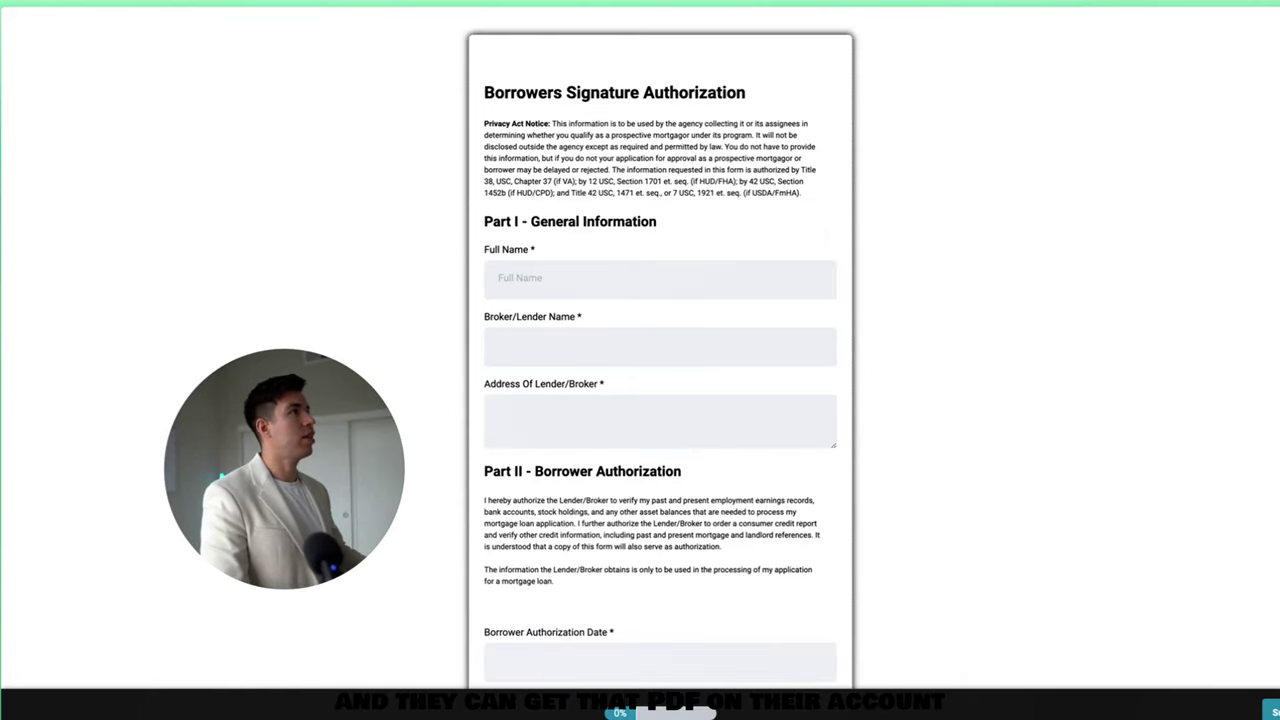
mouse_move(5, 290)
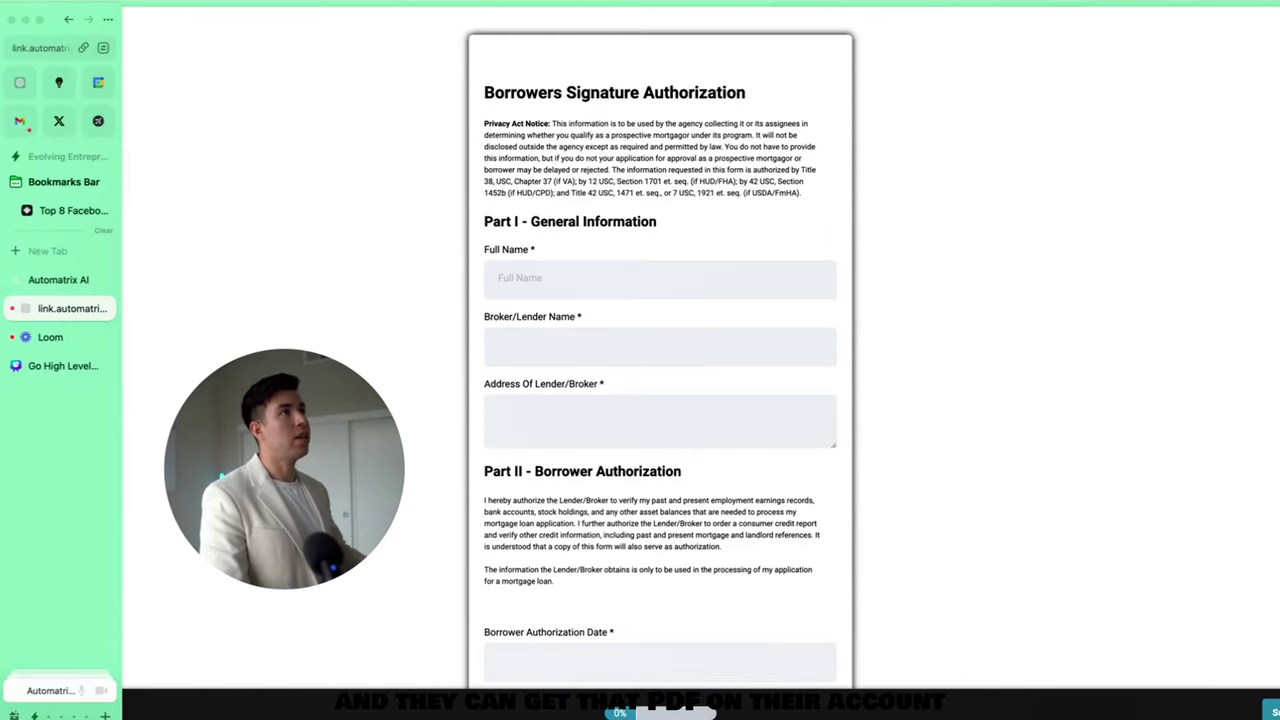
click(58, 281)
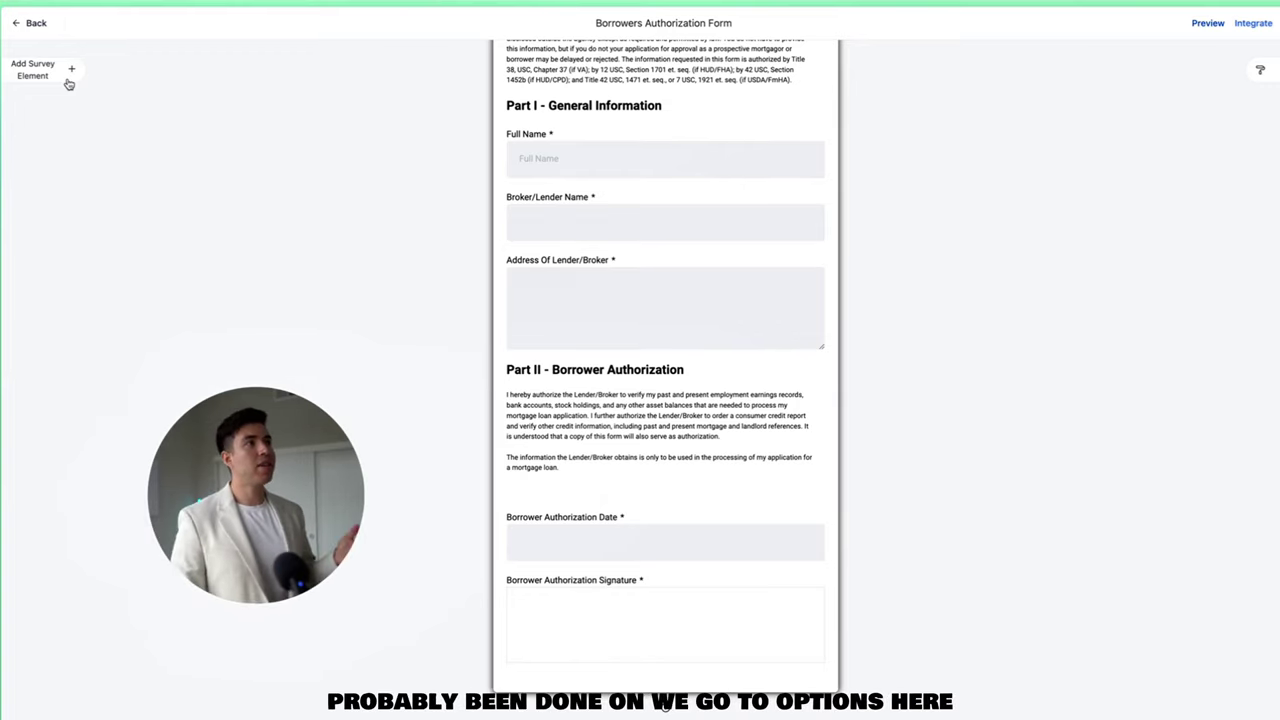
Open the survey Options and inspect the Full Name, Broker/Lender, Address and Authorization Date fields.
click(1260, 70)
scroll(1227, 280, down, 10)
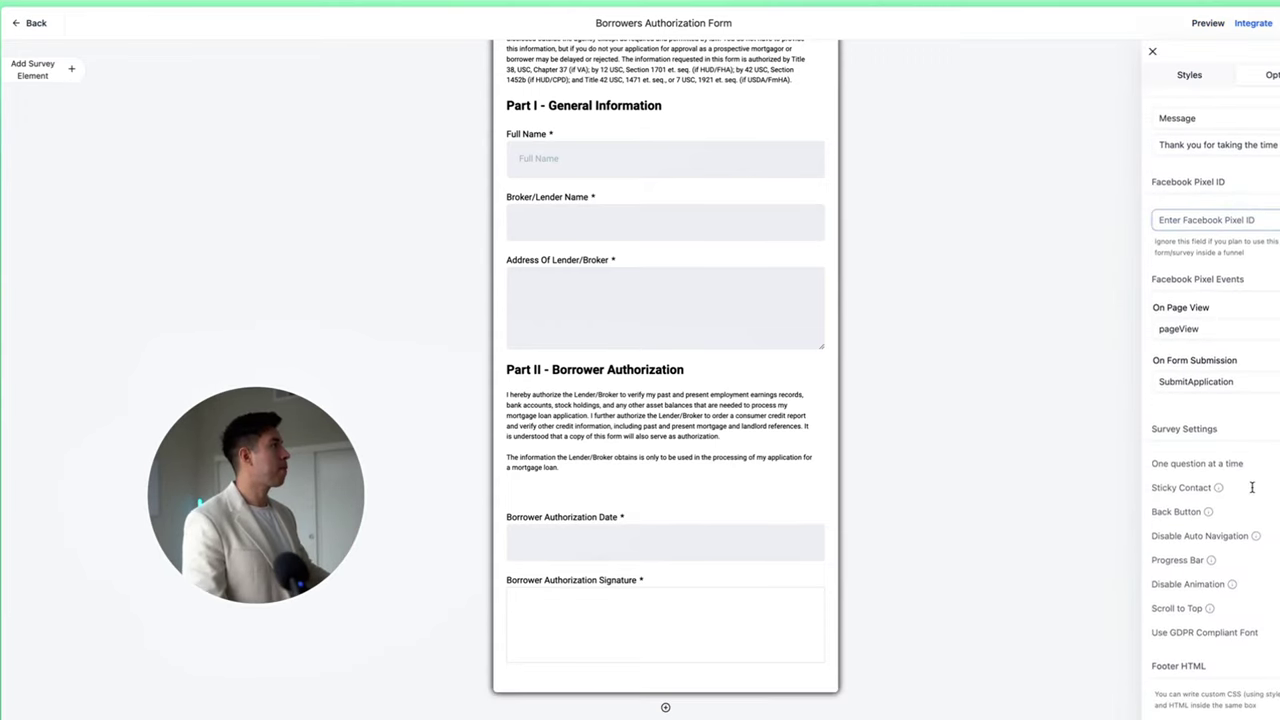
scroll(1251, 487, up, 5)
click(650, 535)
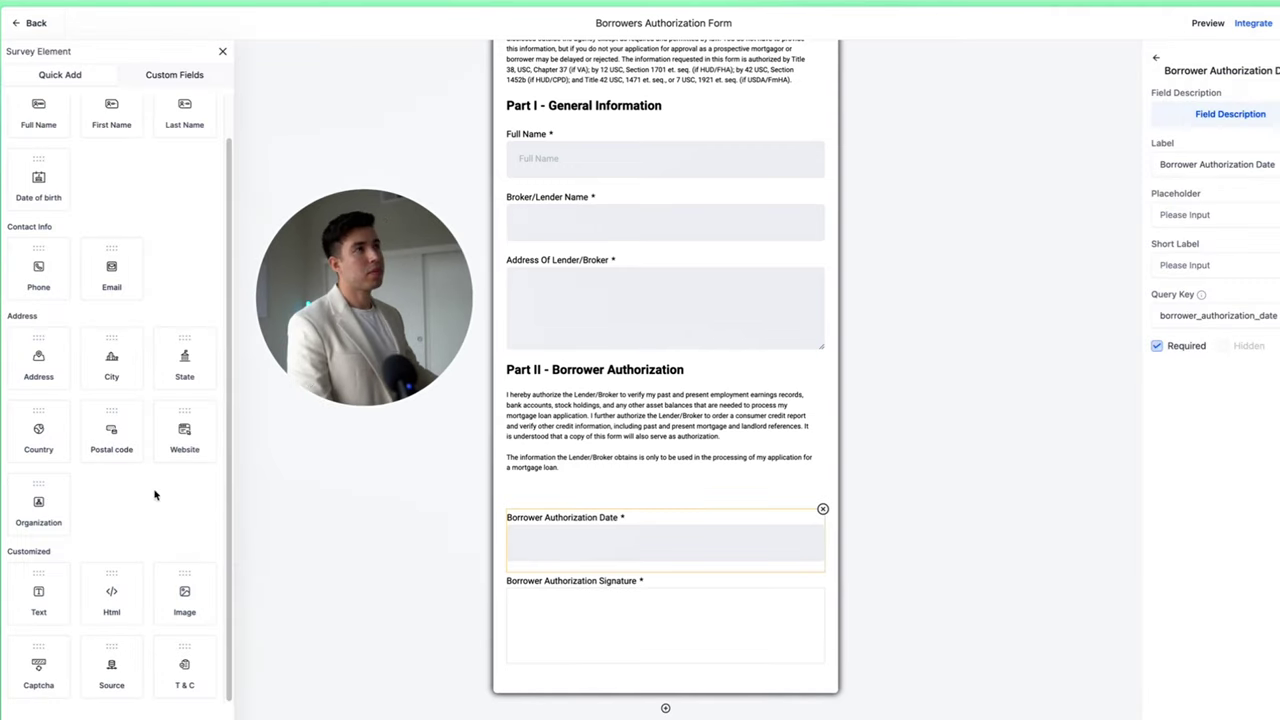
click(600, 270)
click(614, 198)
click(608, 155)
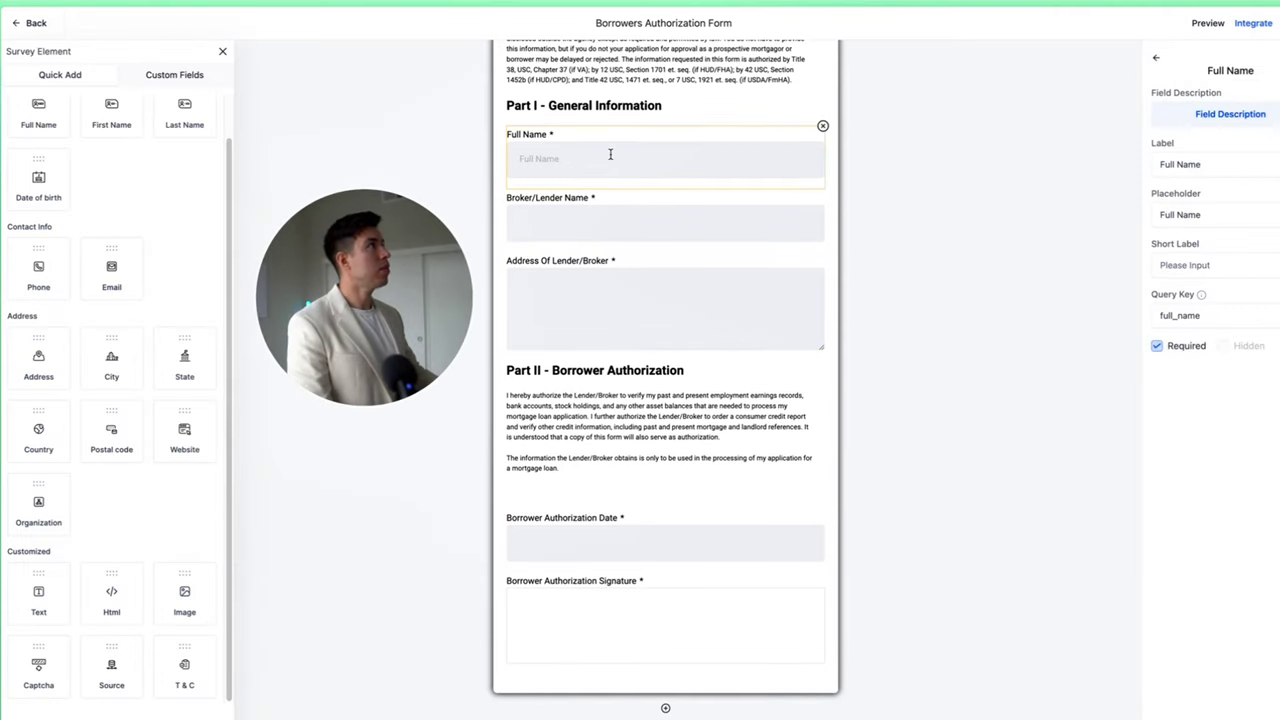
click(603, 211)
click(605, 280)
click(730, 594)
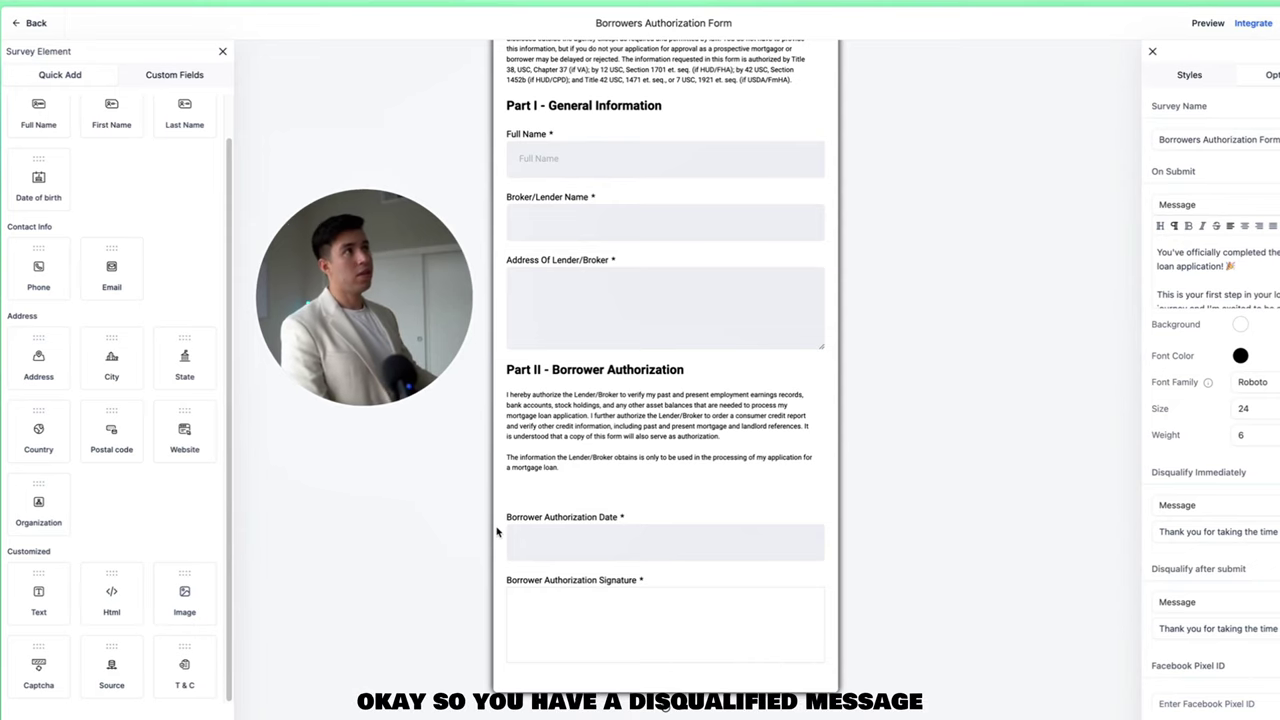
Start adding a new custom field from the Custom Fields tab.
scroll(497, 532, down, 4)
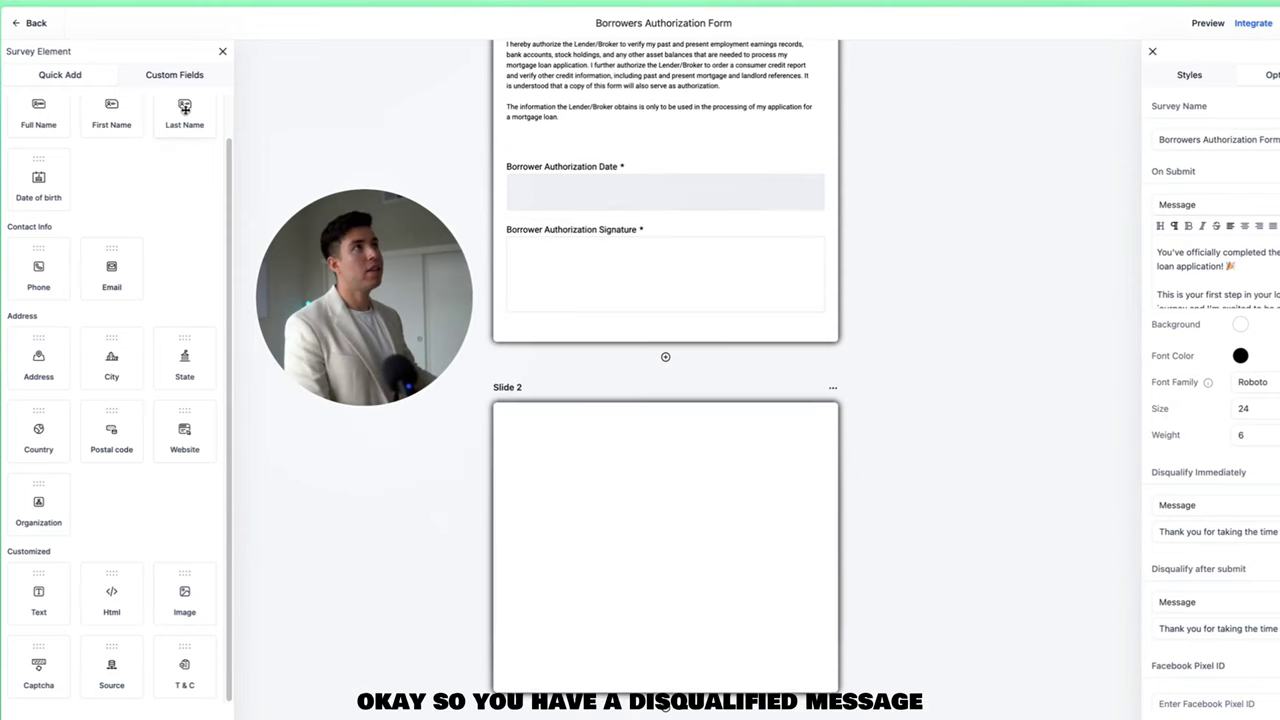
click(175, 78)
click(116, 714)
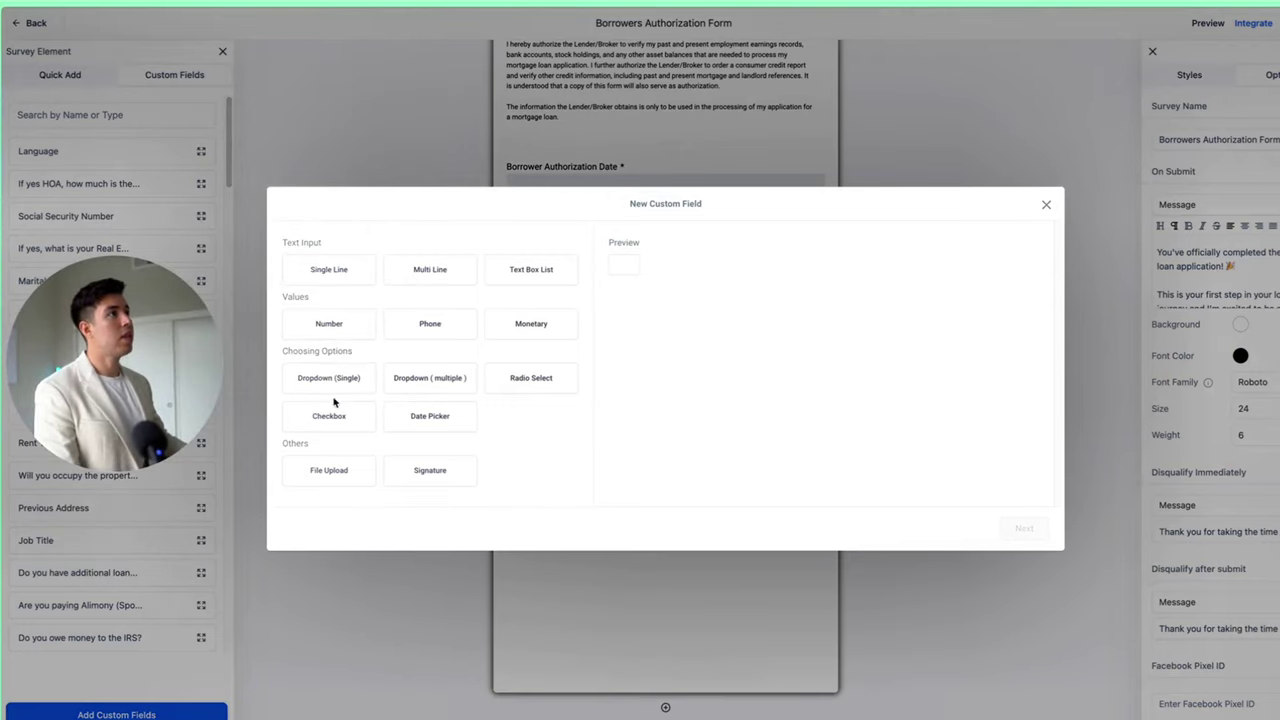
Save a Radio Select custom field named Test with options Yes and No.
click(529, 385)
click(468, 310)
text(Test)
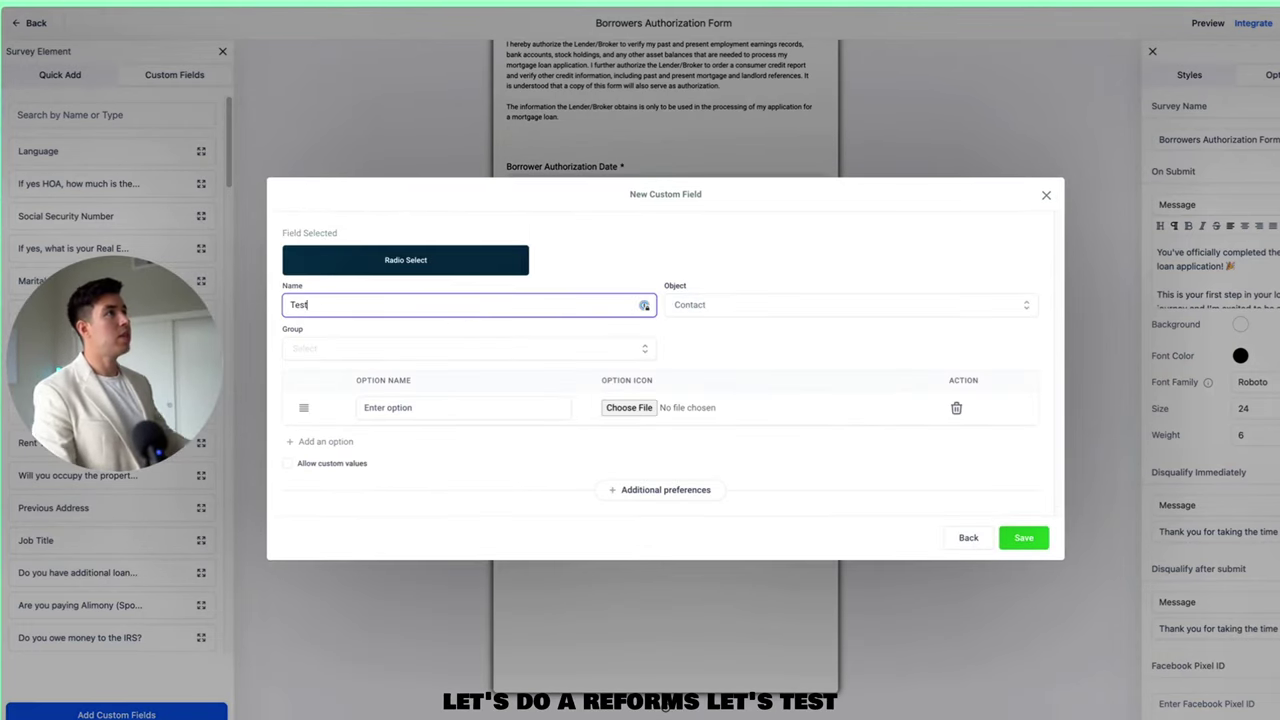
click(465, 412)
text(Yes)
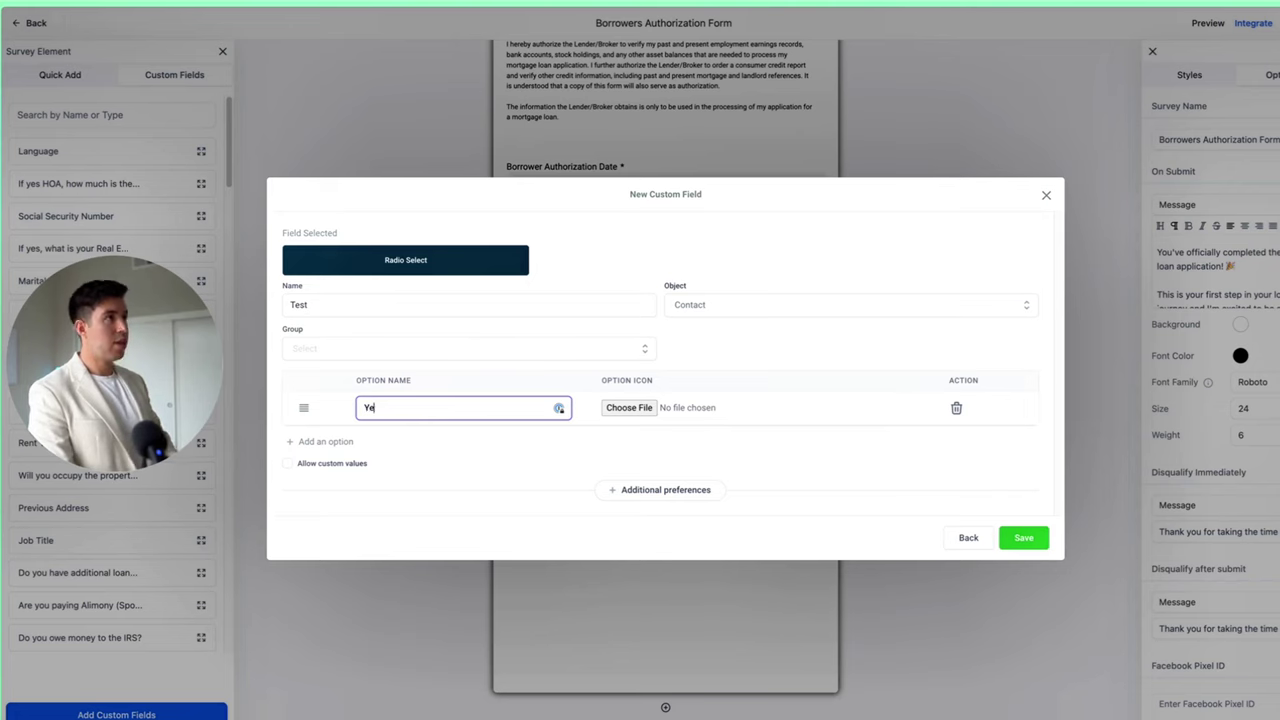
click(322, 442)
text(No)
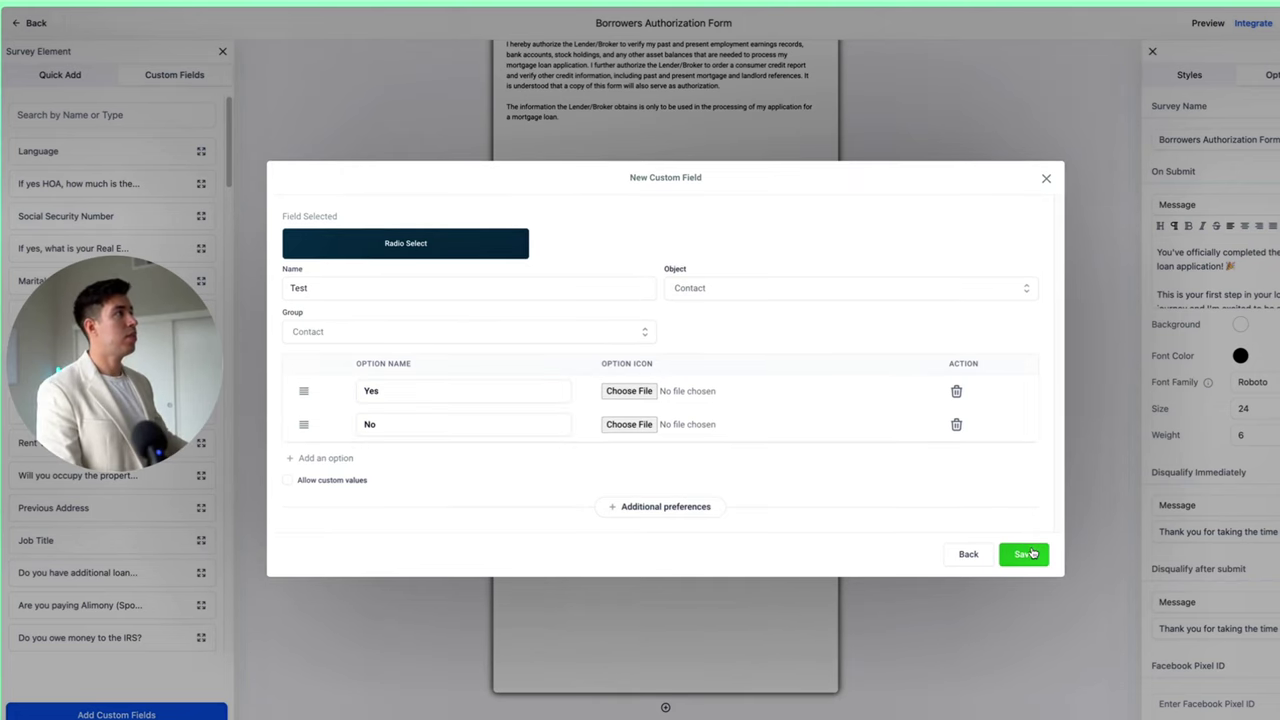
click(1024, 554)
Place the Test field into Slide 2 and review its Yes/No logic destinations.
scroll(114, 614, down, 15)
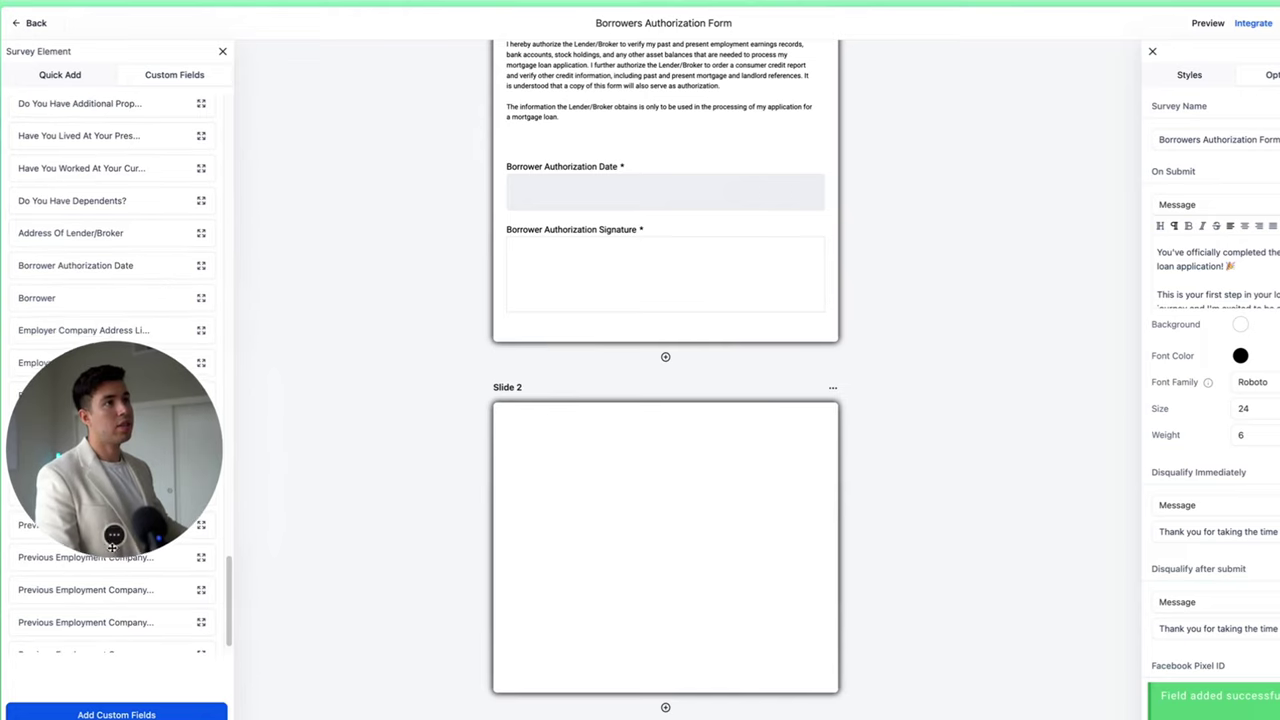
scroll(160, 620, down, 2)
drag(164, 626, 583, 474)
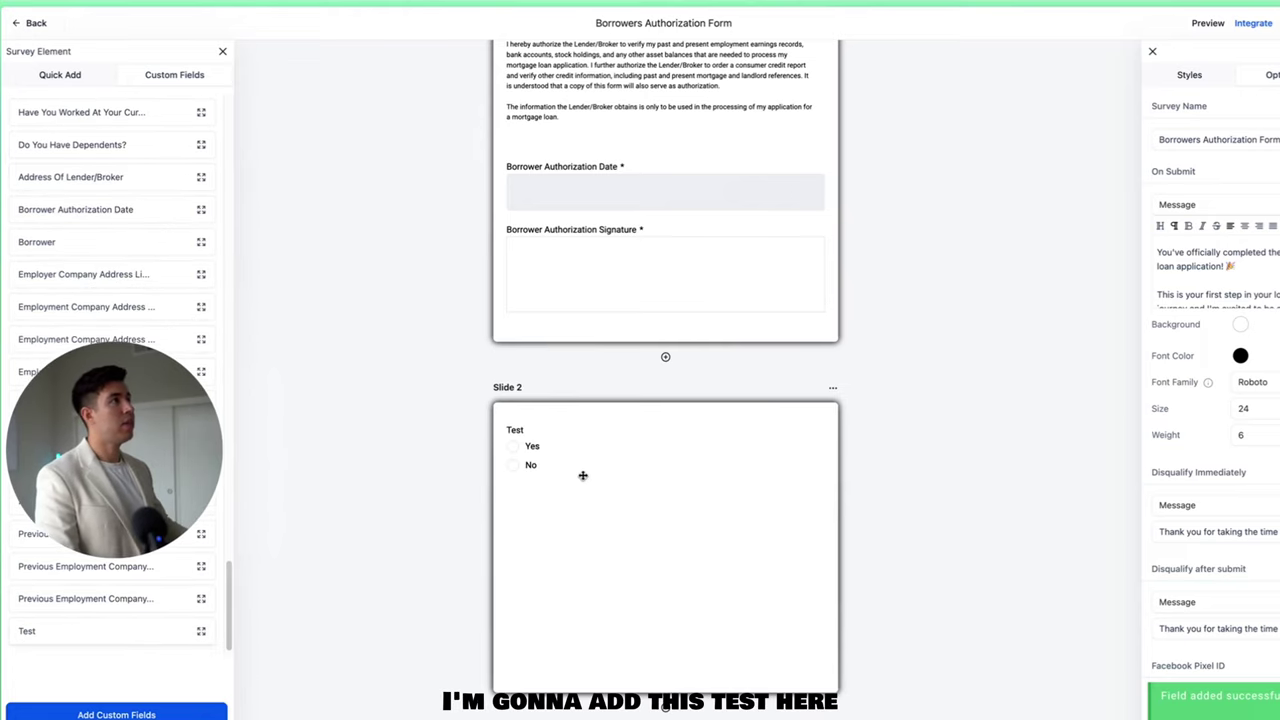
click(78, 78)
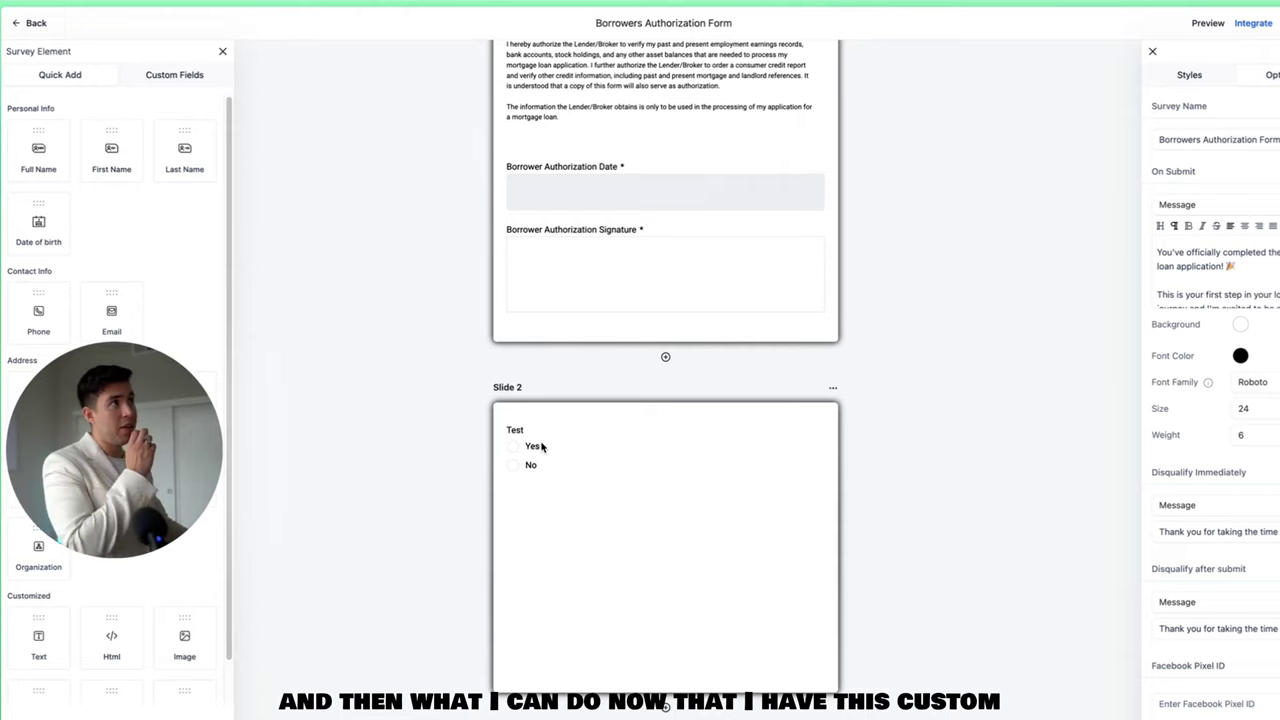
click(544, 447)
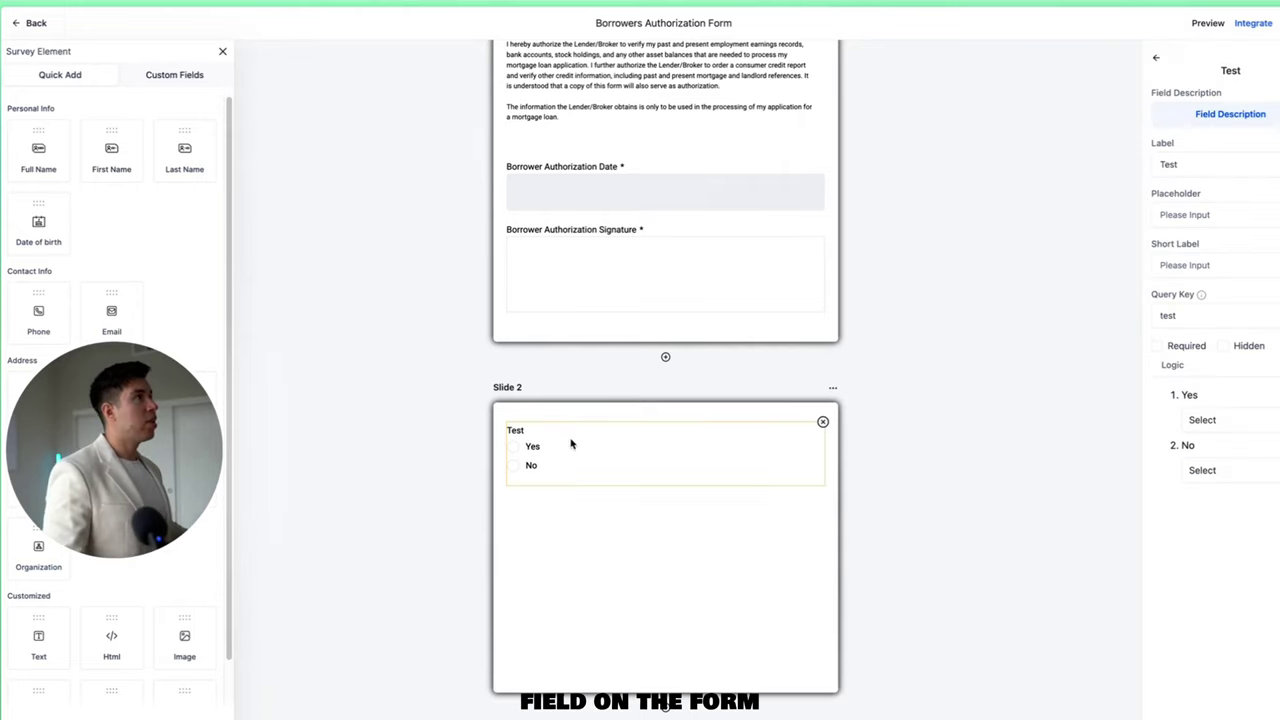
click(1262, 423)
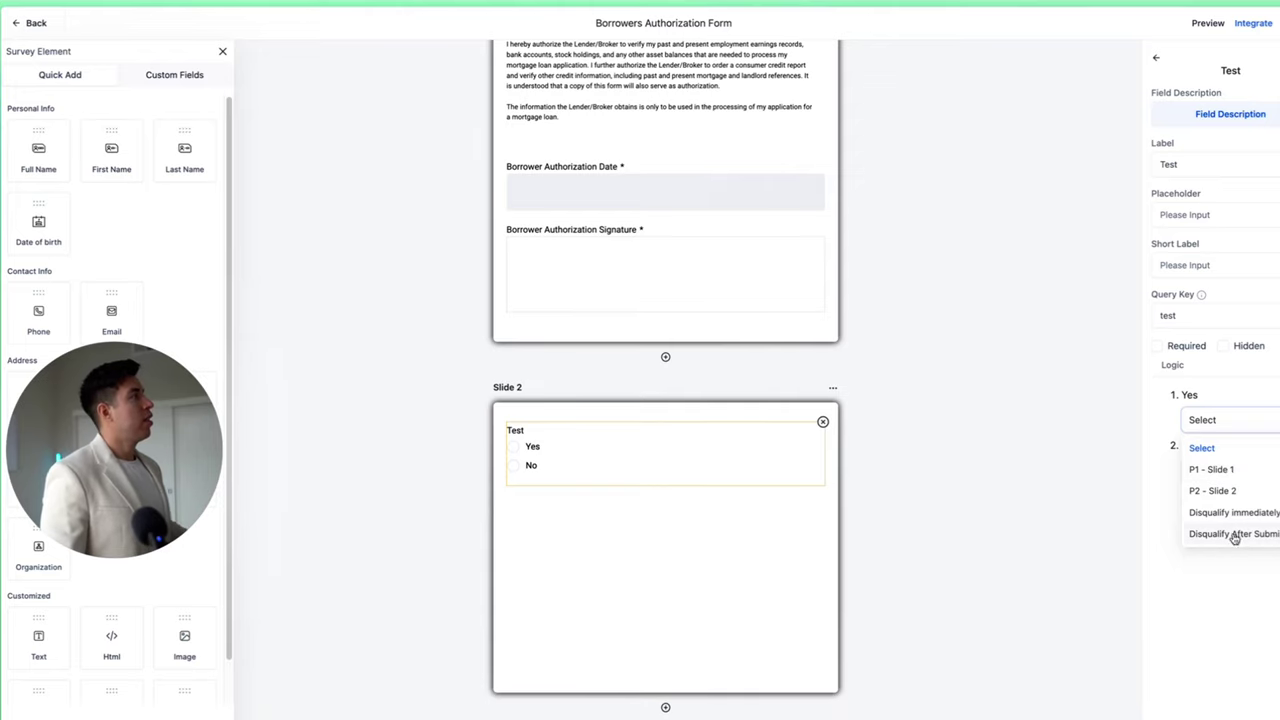
click(1203, 470)
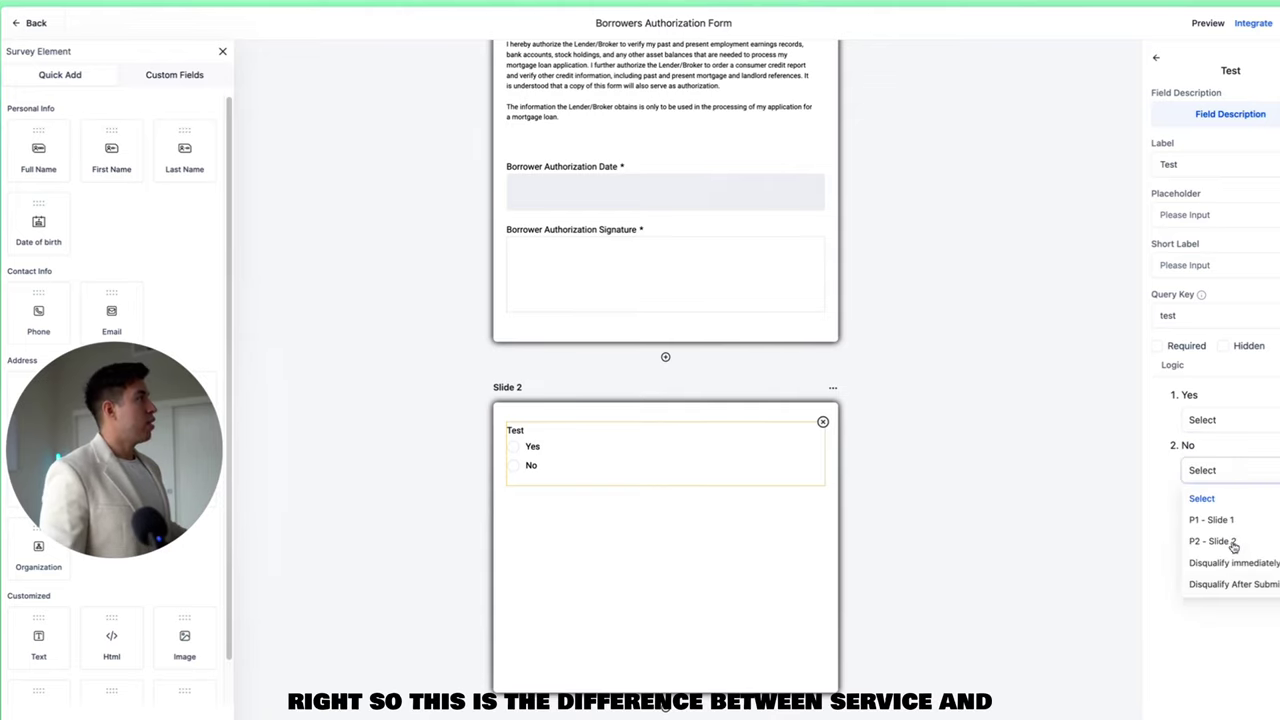
click(1208, 622)
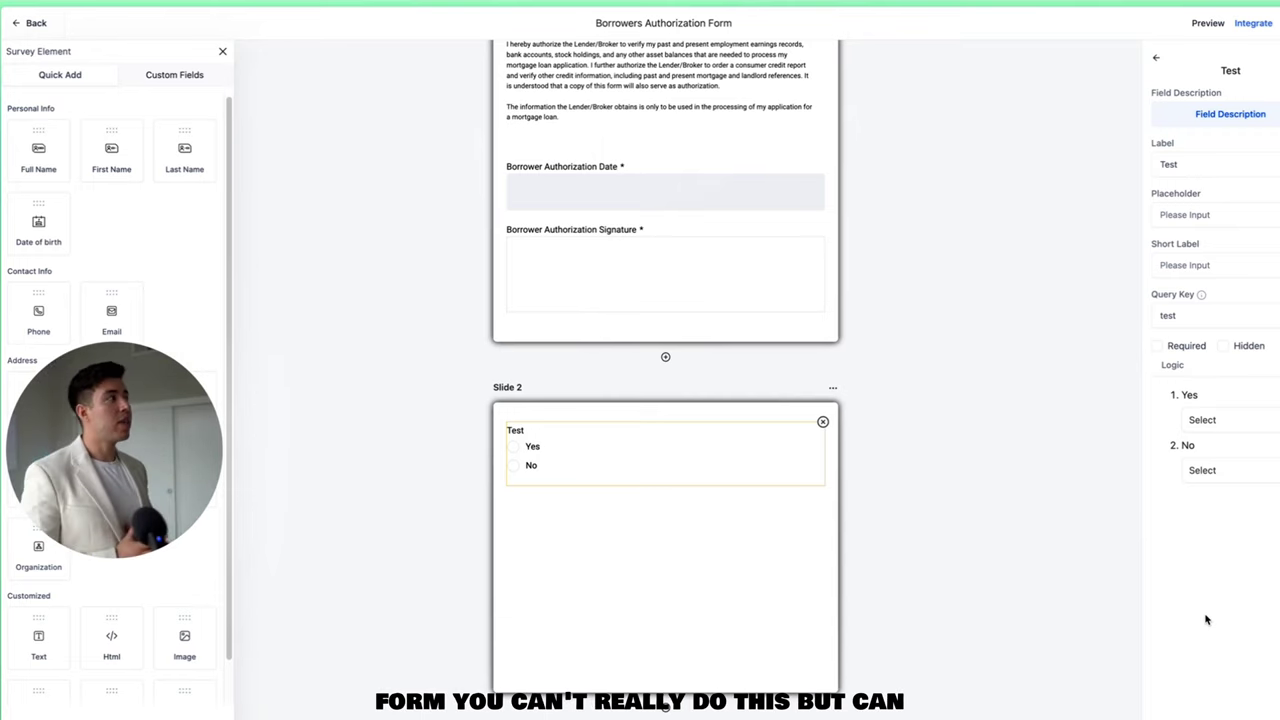
drag(148, 442, 391, 234)
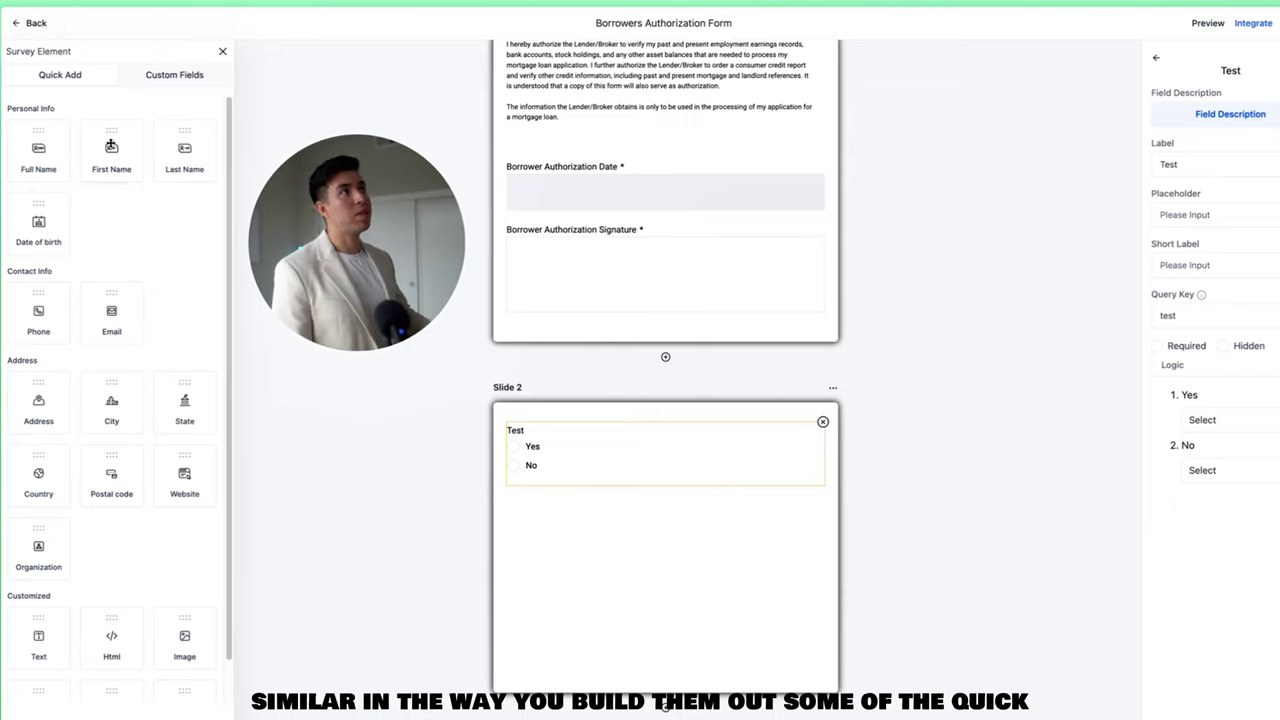
Add a centred 'Test Survey' text heading above the Test question on Slide 2.
scroll(111, 600, down, 1)
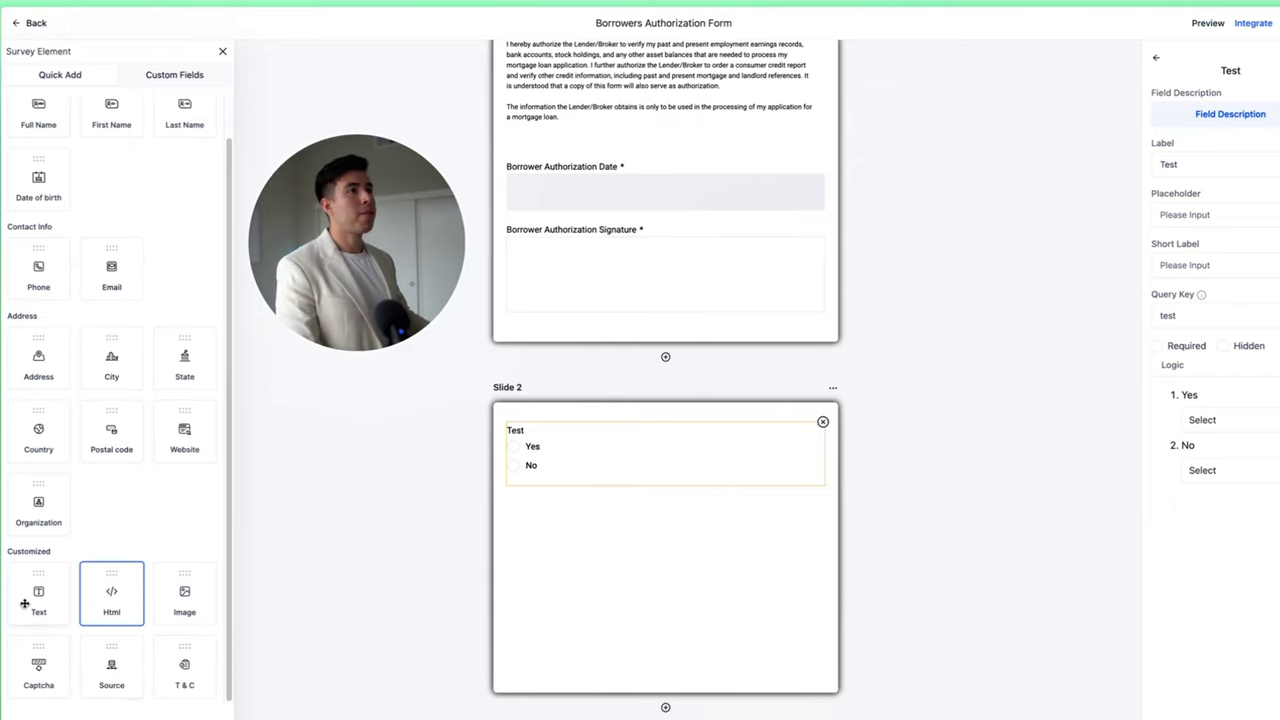
drag(28, 600, 563, 463)
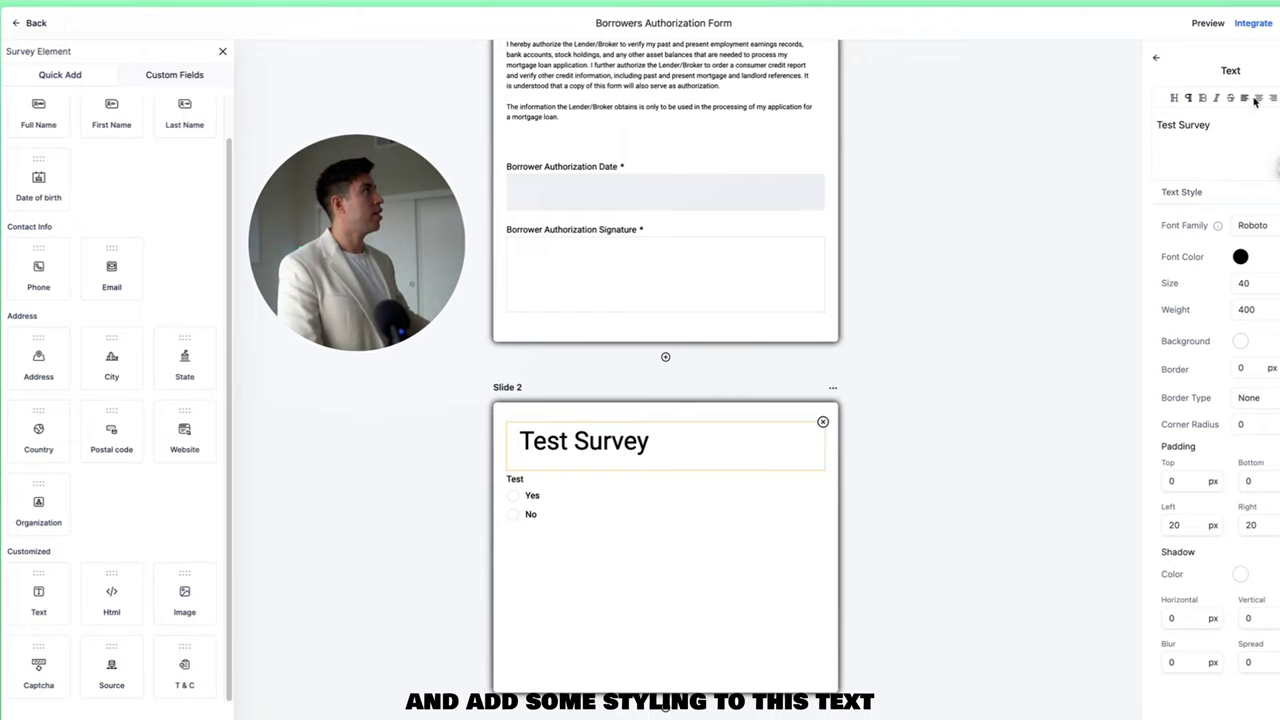
click(1256, 98)
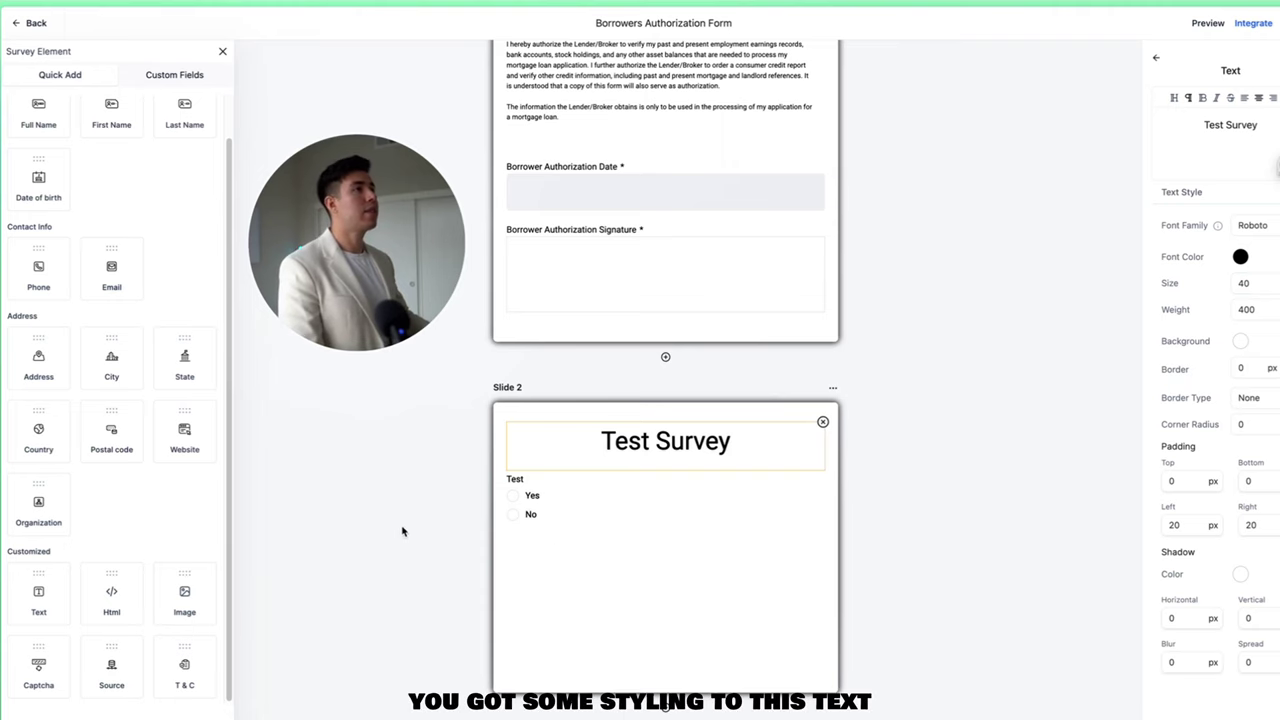
scroll(814, 409, up, 5)
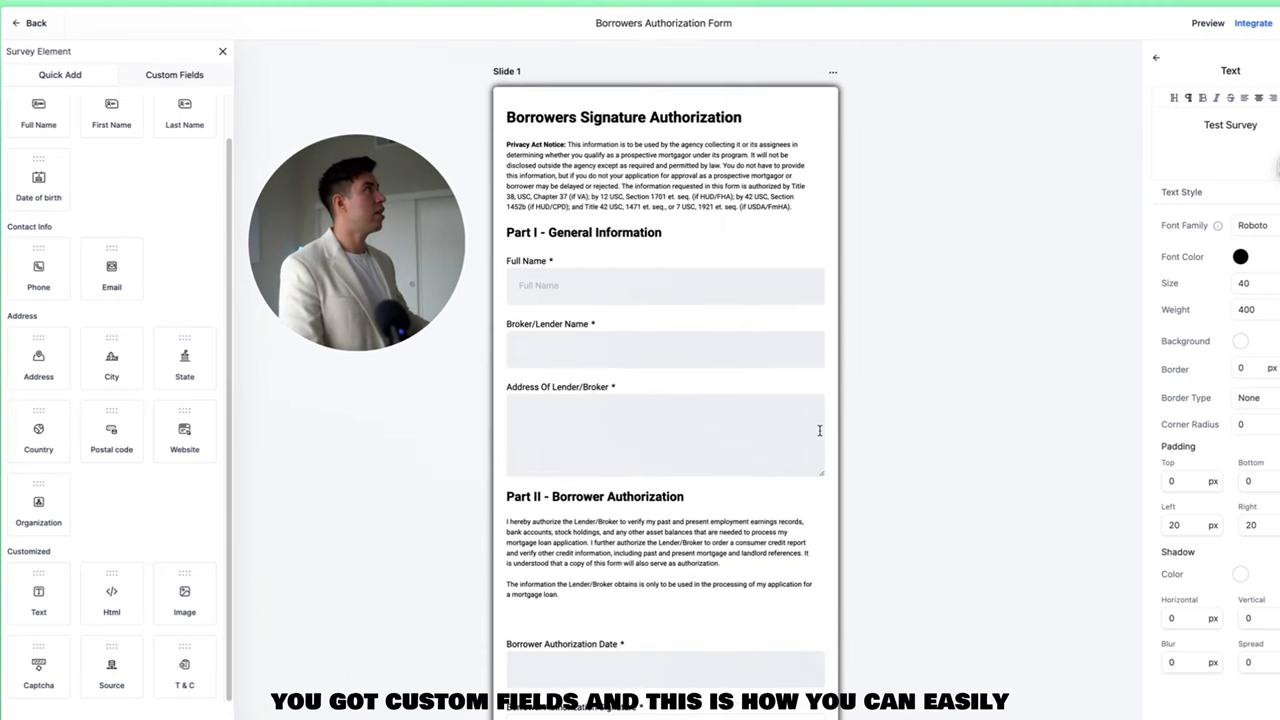
scroll(681, 509, down, 5)
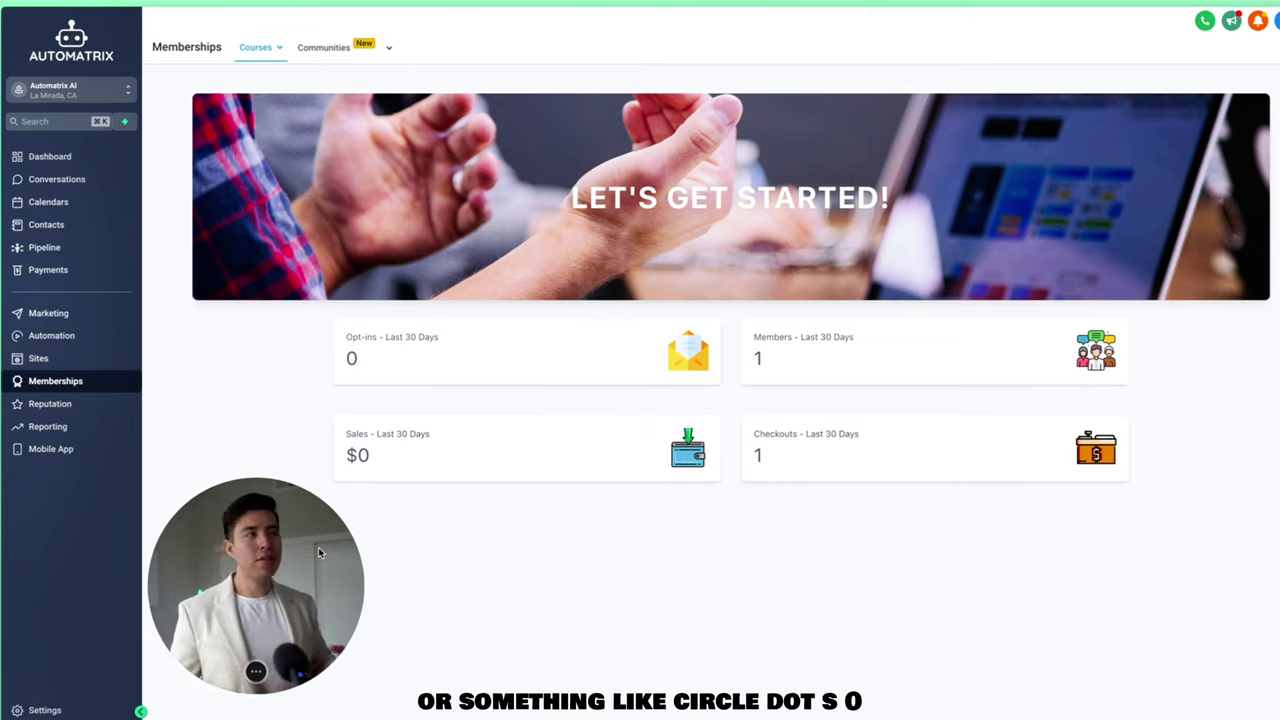
click(265, 47)
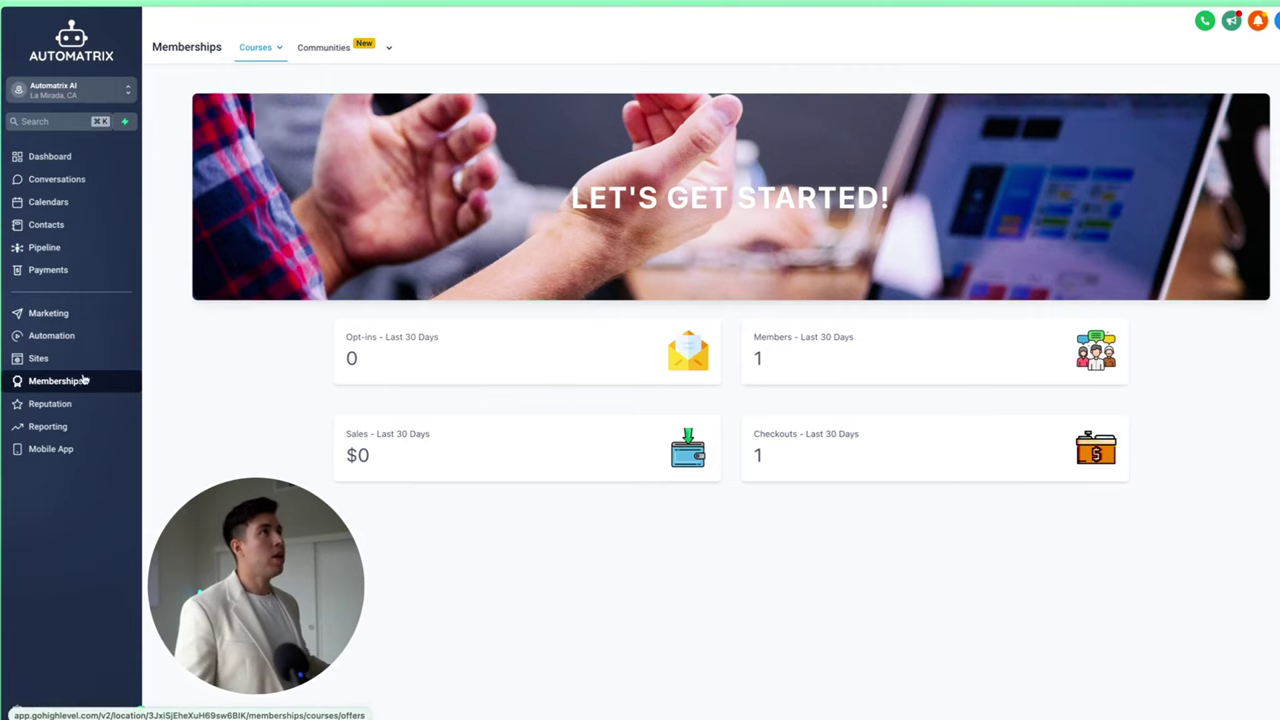
mouse_move(267, 53)
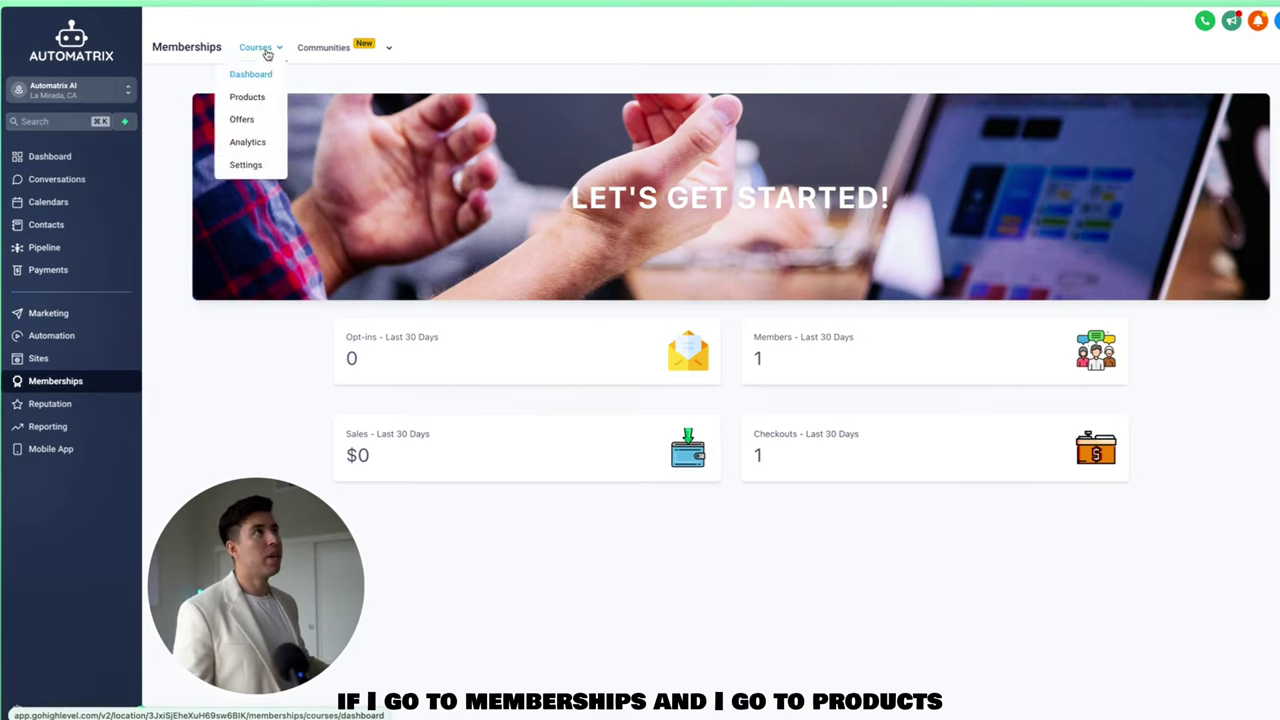
click(247, 97)
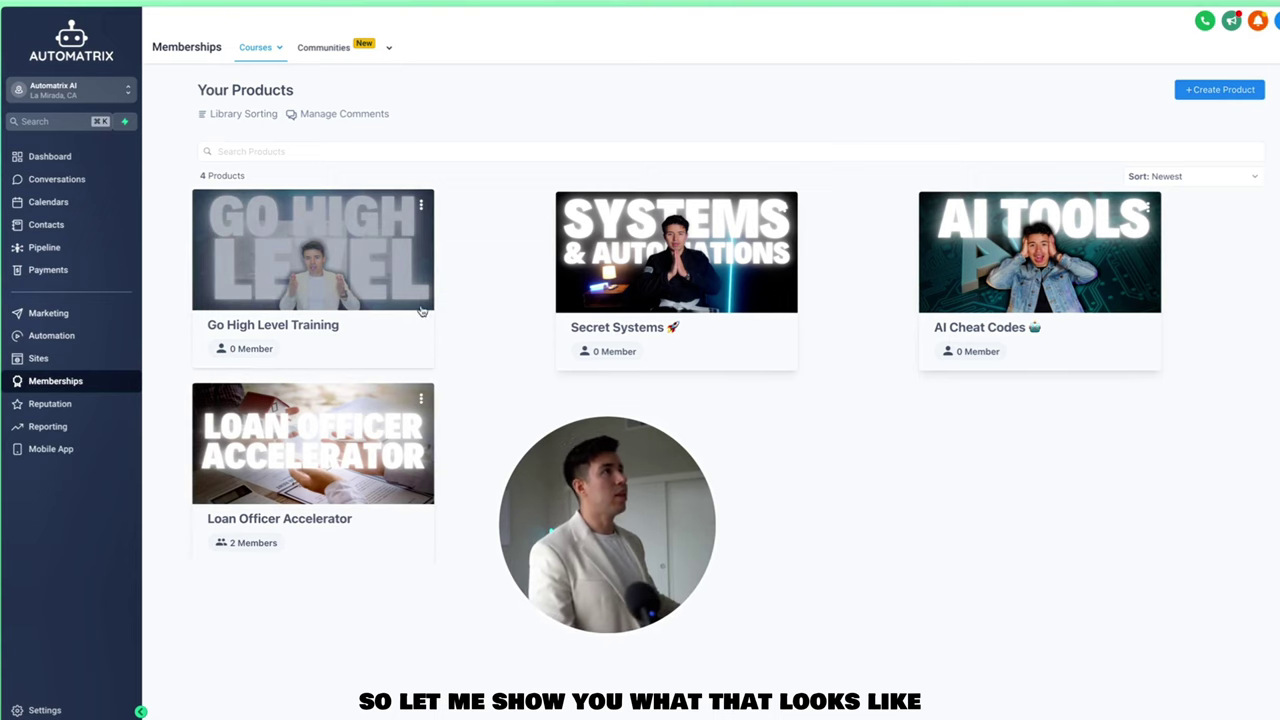
click(1035, 312)
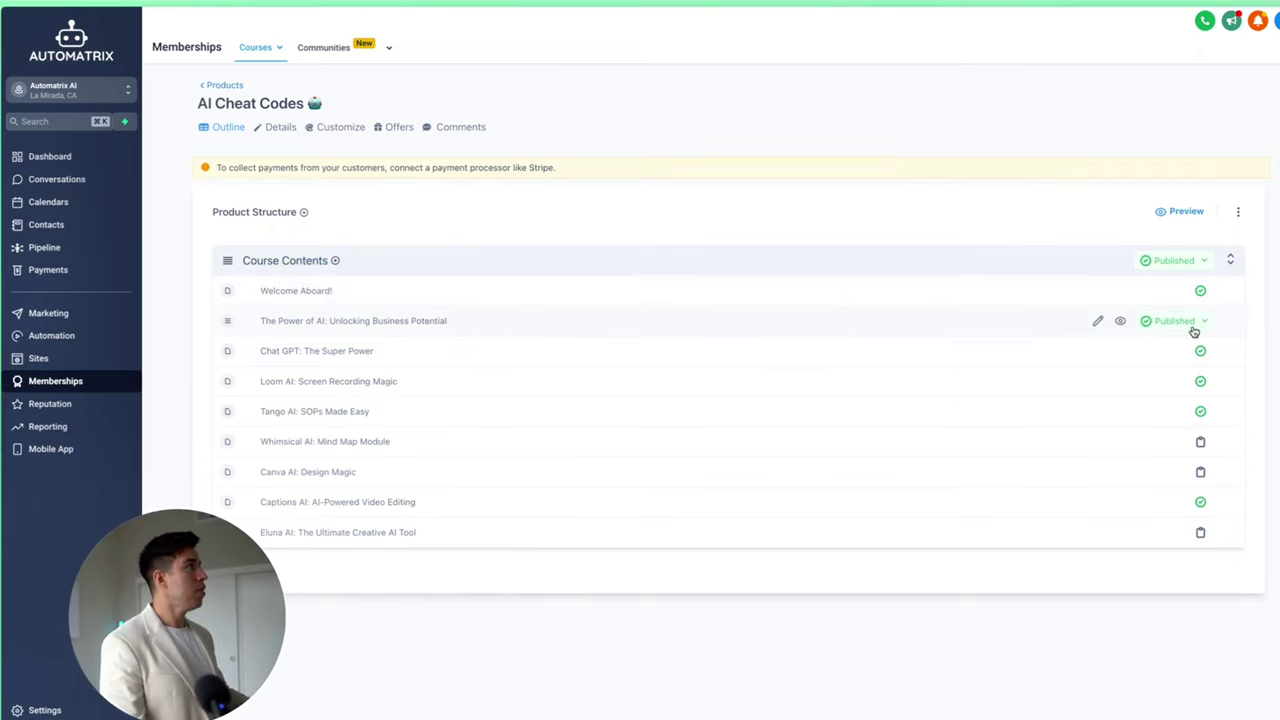
click(335, 130)
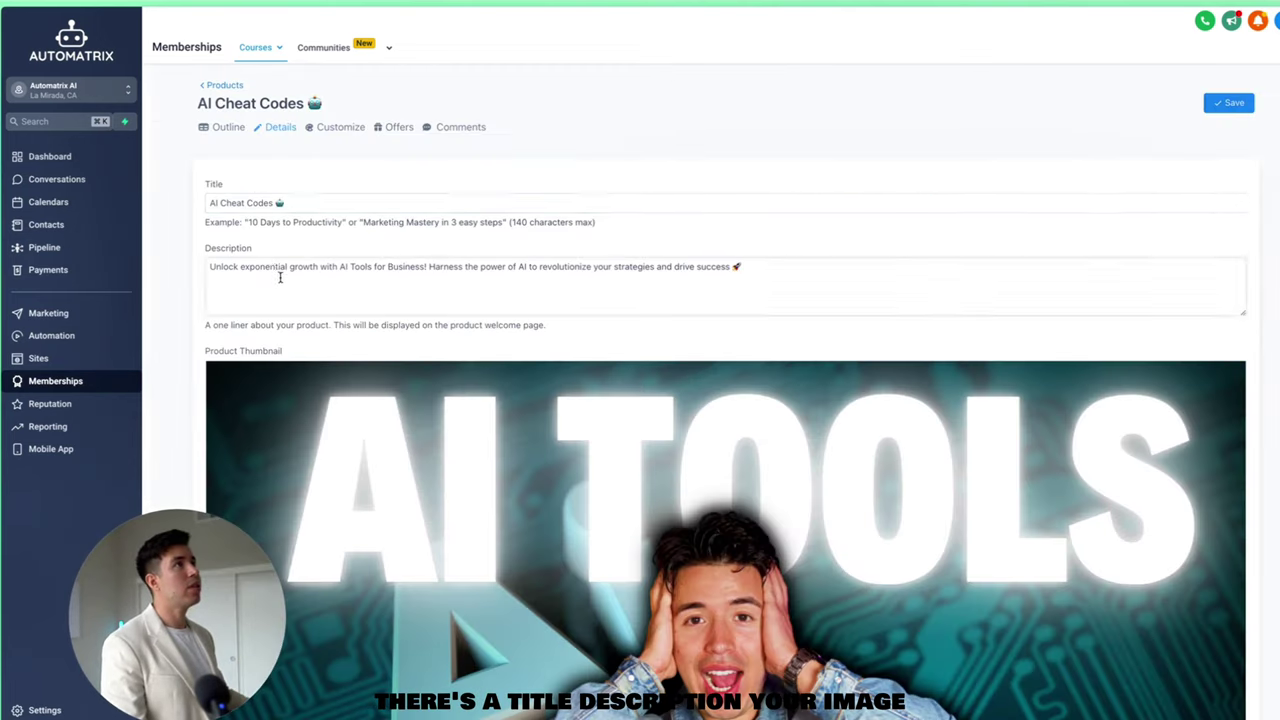
scroll(277, 277, down, 4)
scroll(280, 277, up, 5)
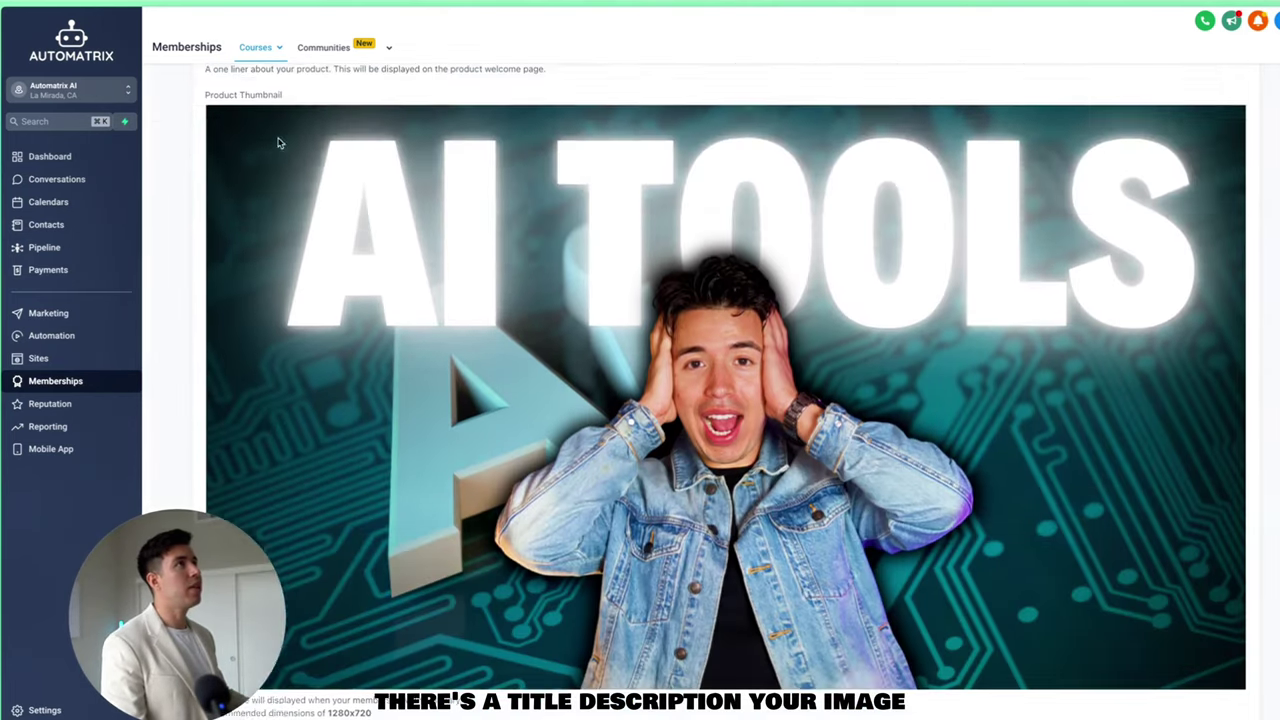
click(397, 128)
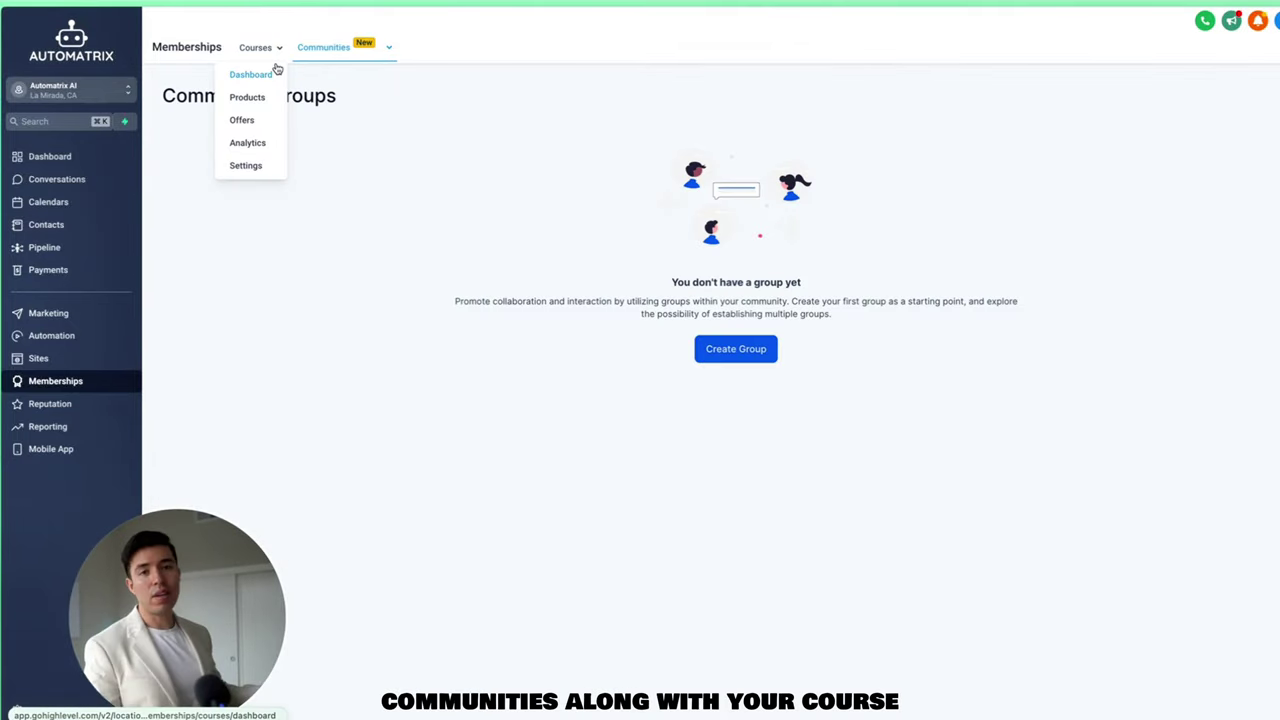
click(268, 76)
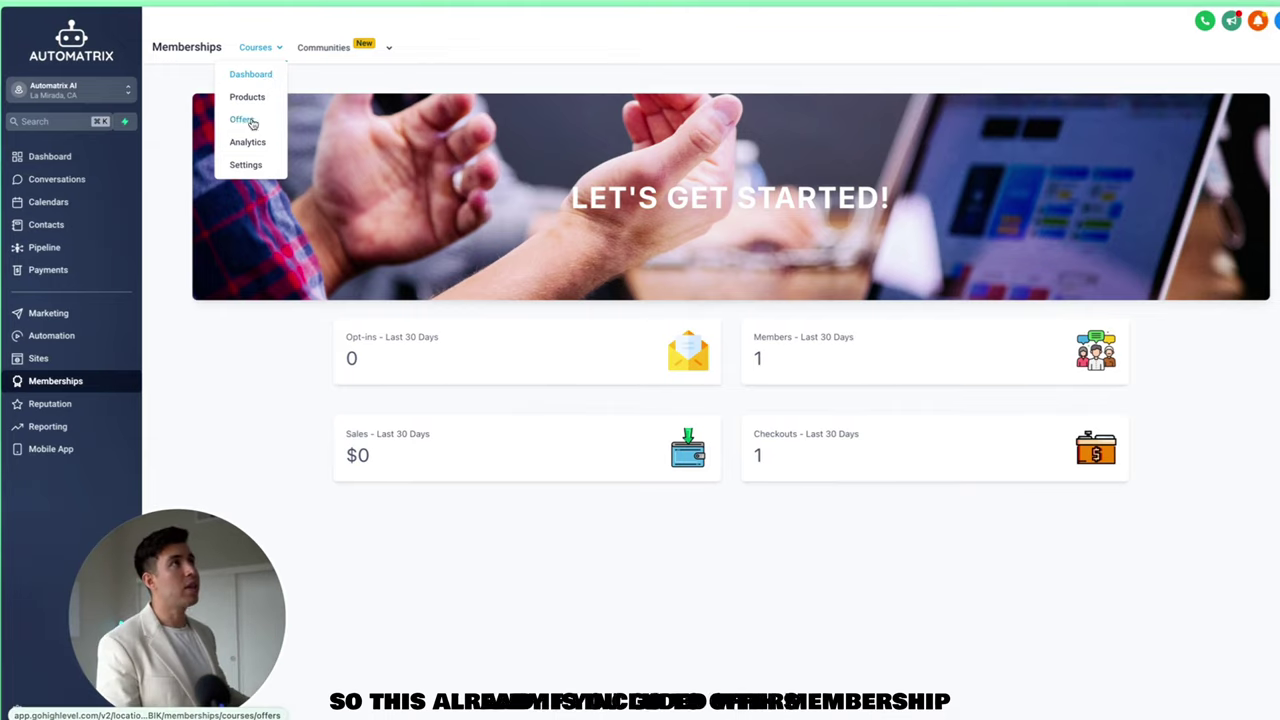
Start a new offer titled 'Test Offer' with AI Cheat Codes as its product.
click(242, 119)
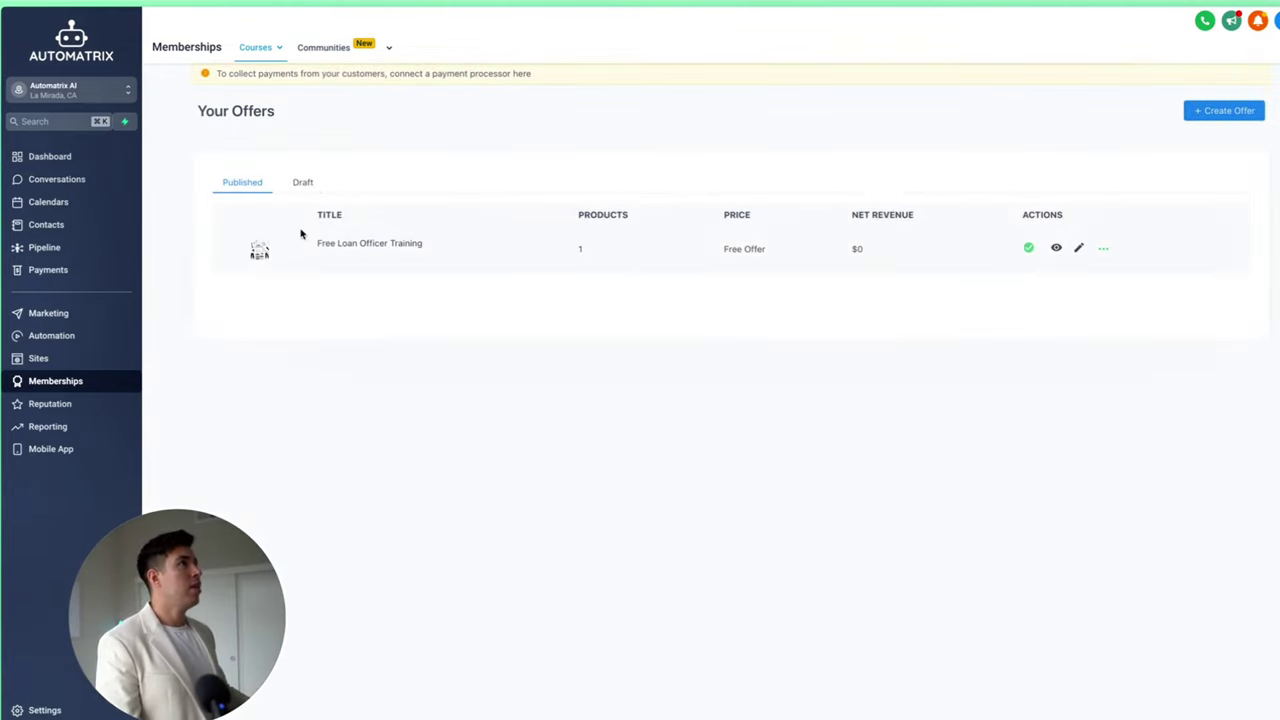
click(1222, 116)
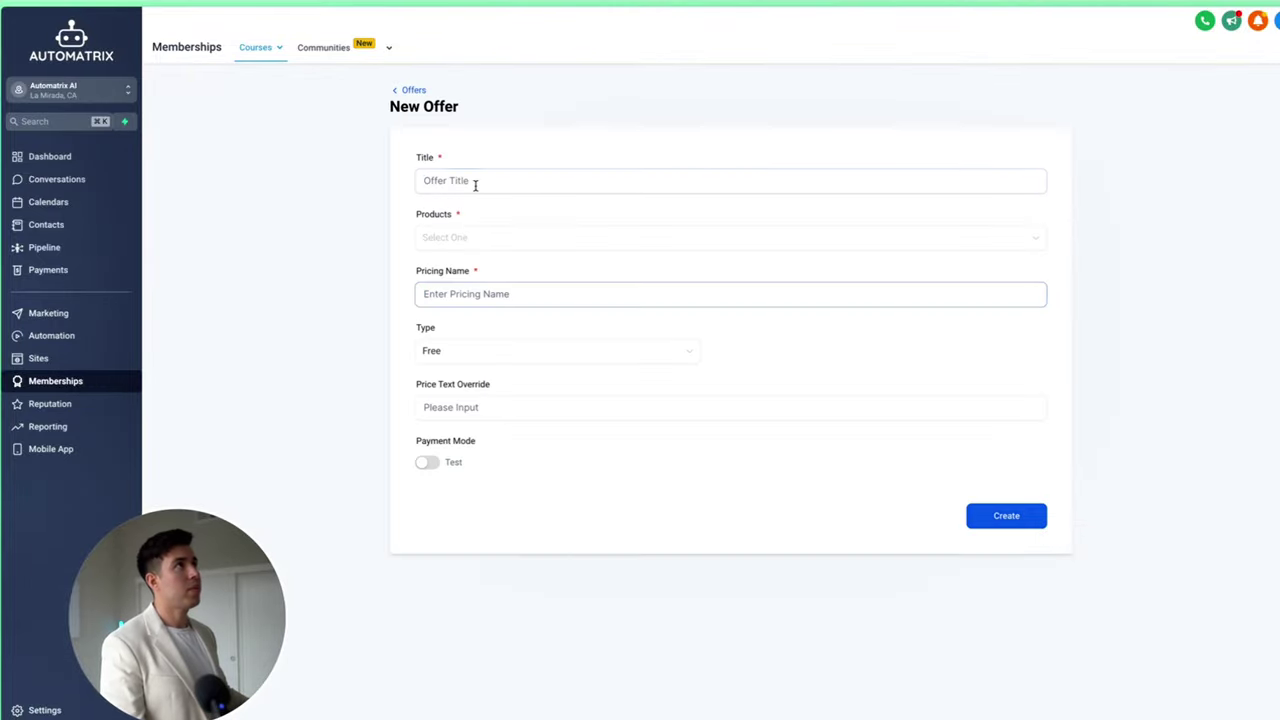
click(475, 185)
text(Test Offer)
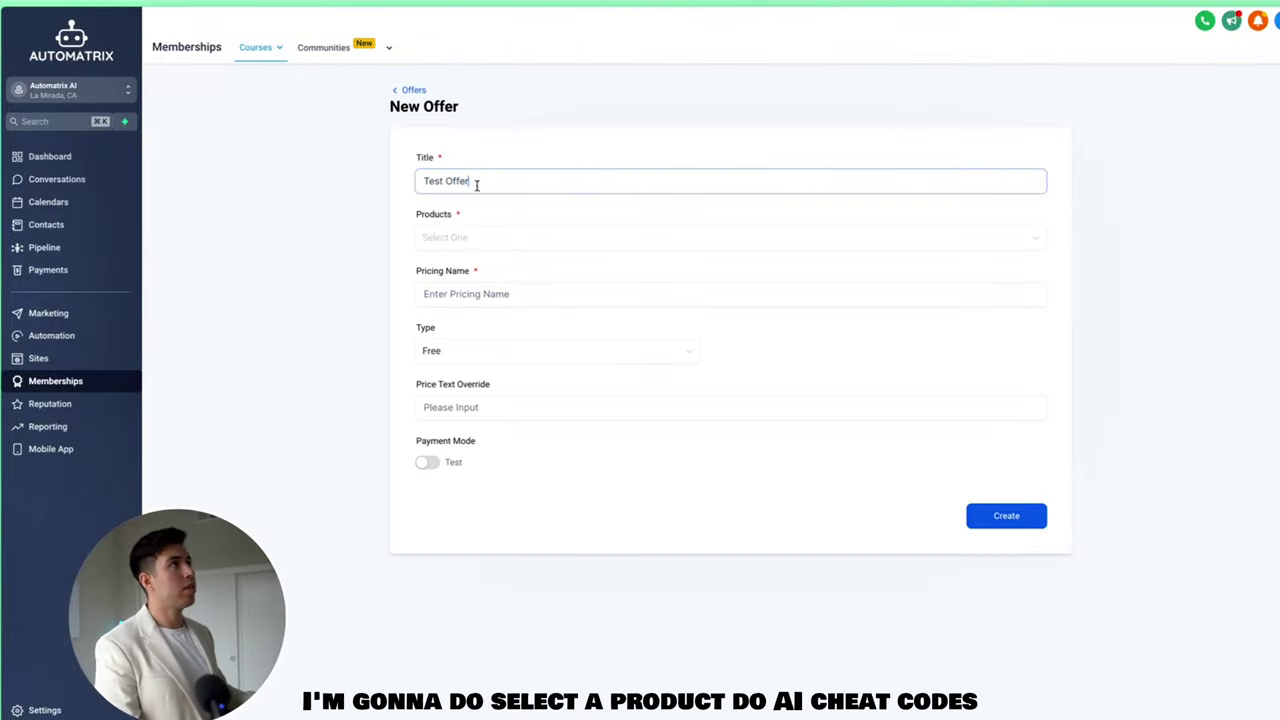
click(530, 238)
click(478, 312)
Retitle the offer 'AI Cheat Codes Offer', keep pricing Free, and enable test payment mode.
triple_click(526, 189)
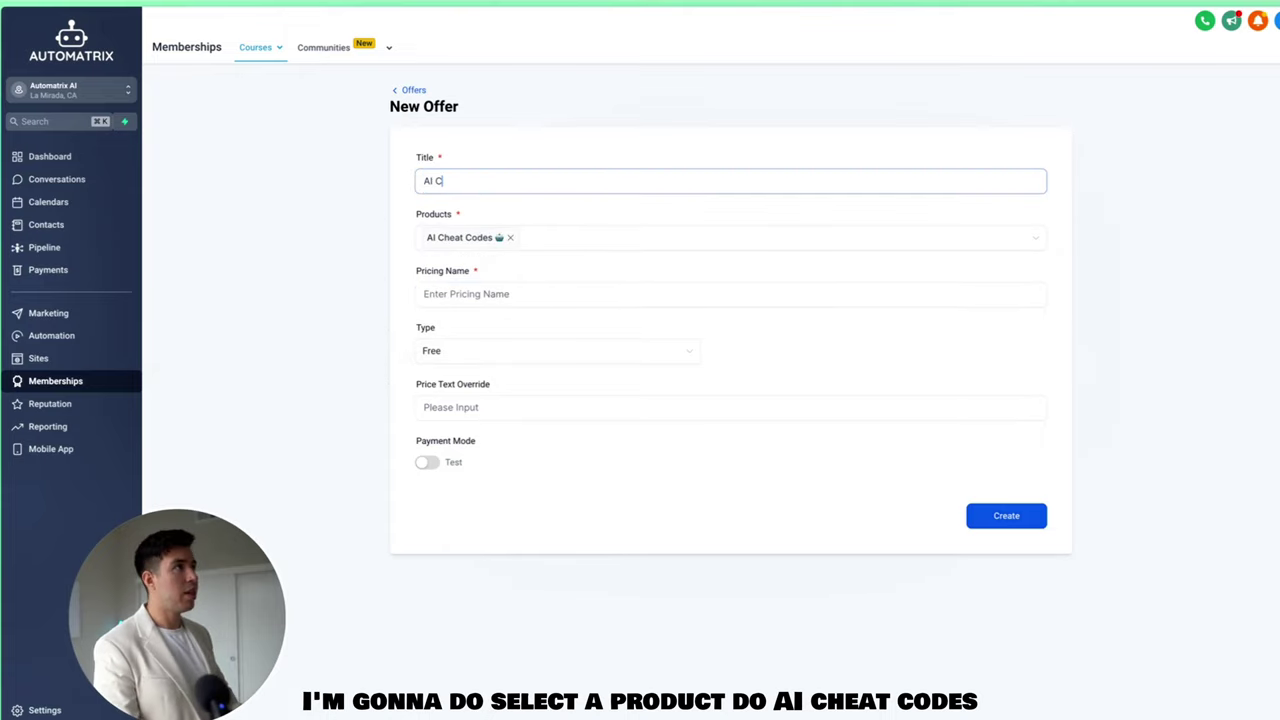
text(AI Cheat Co)
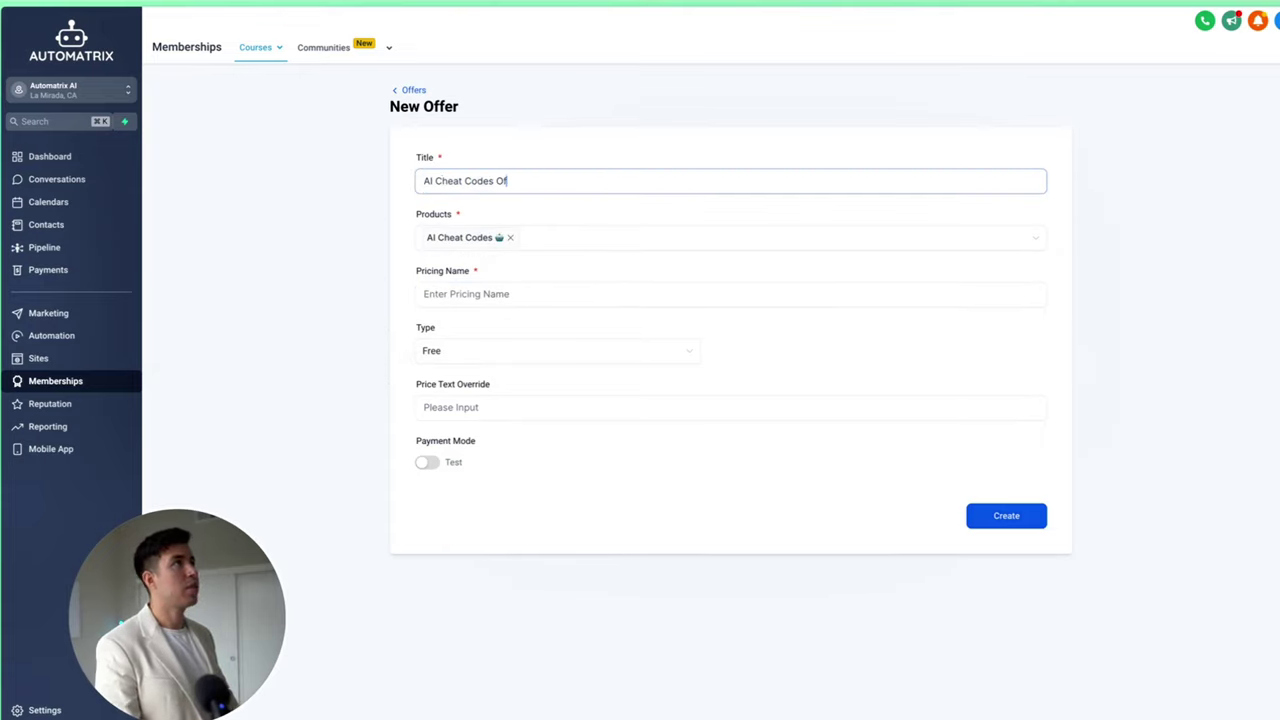
text(des Of)
click(460, 351)
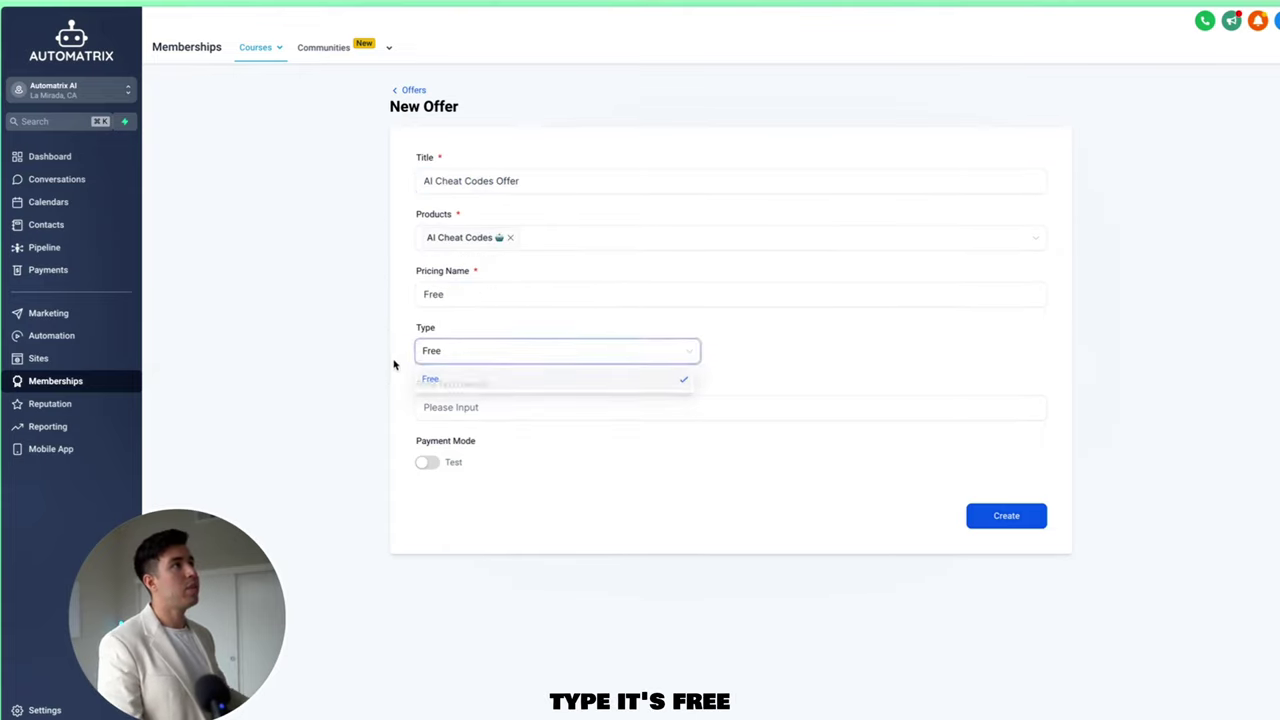
click(465, 407)
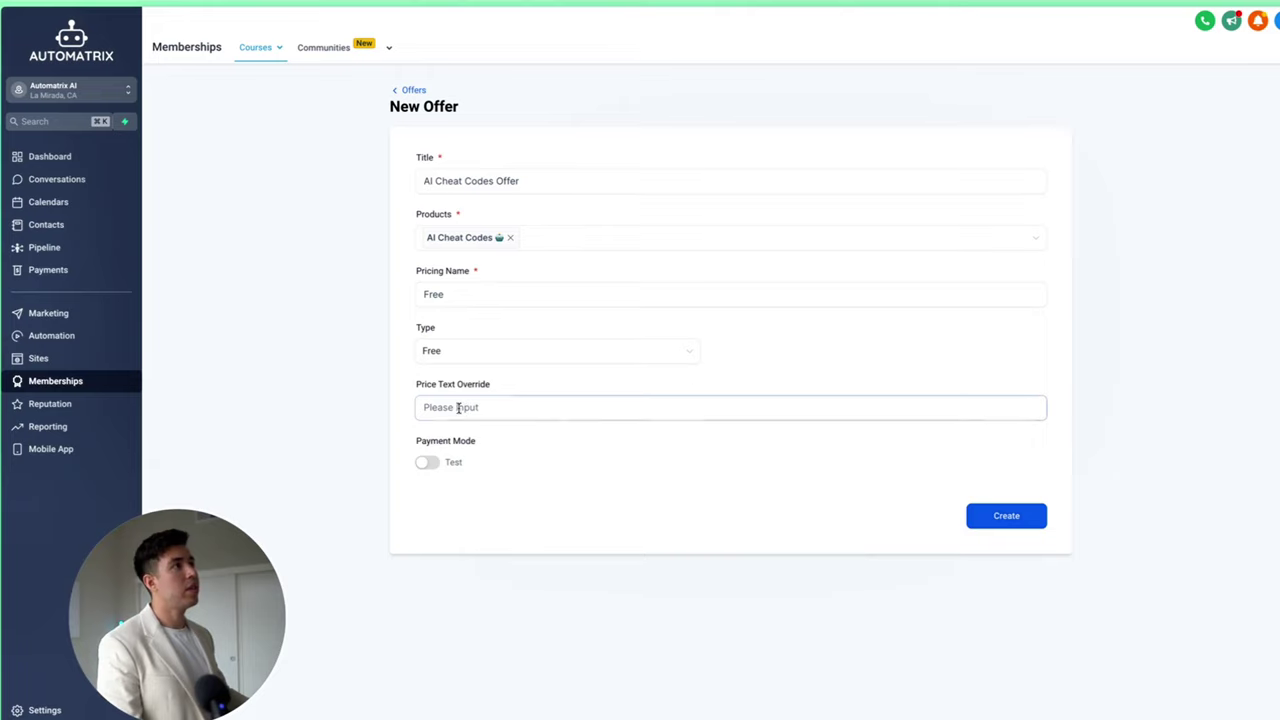
click(430, 463)
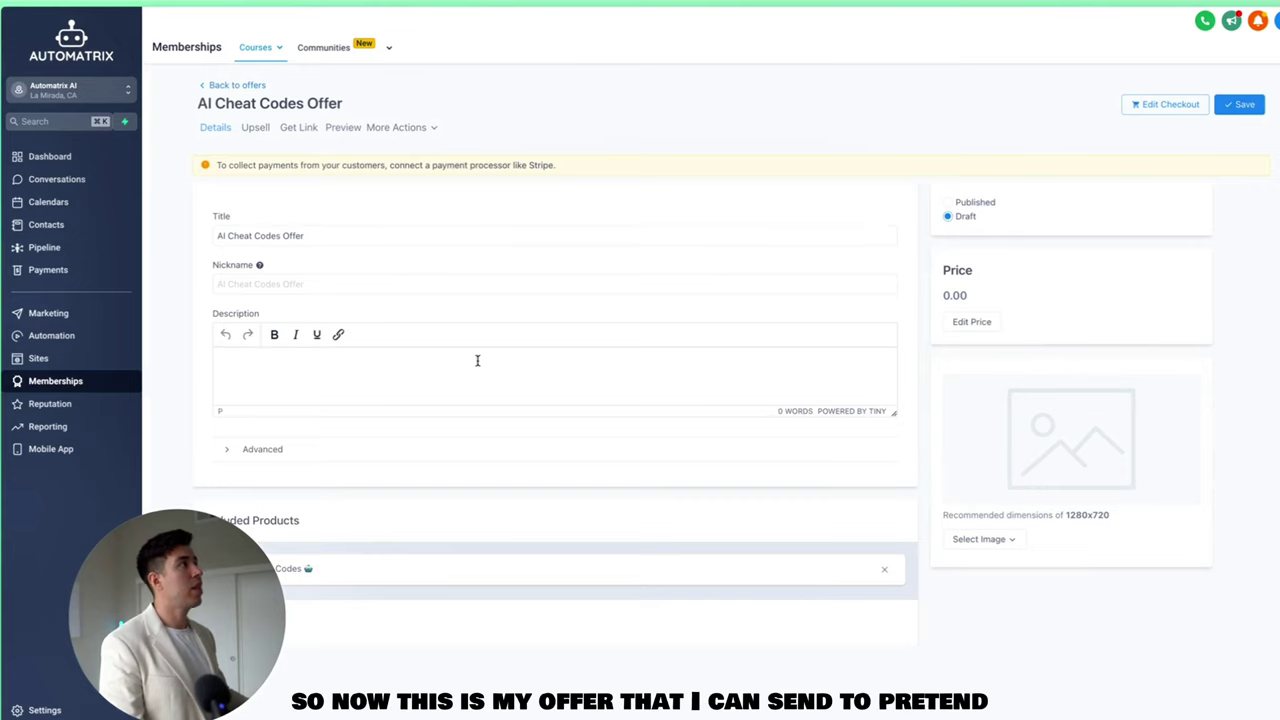
drag(143, 600, 193, 578)
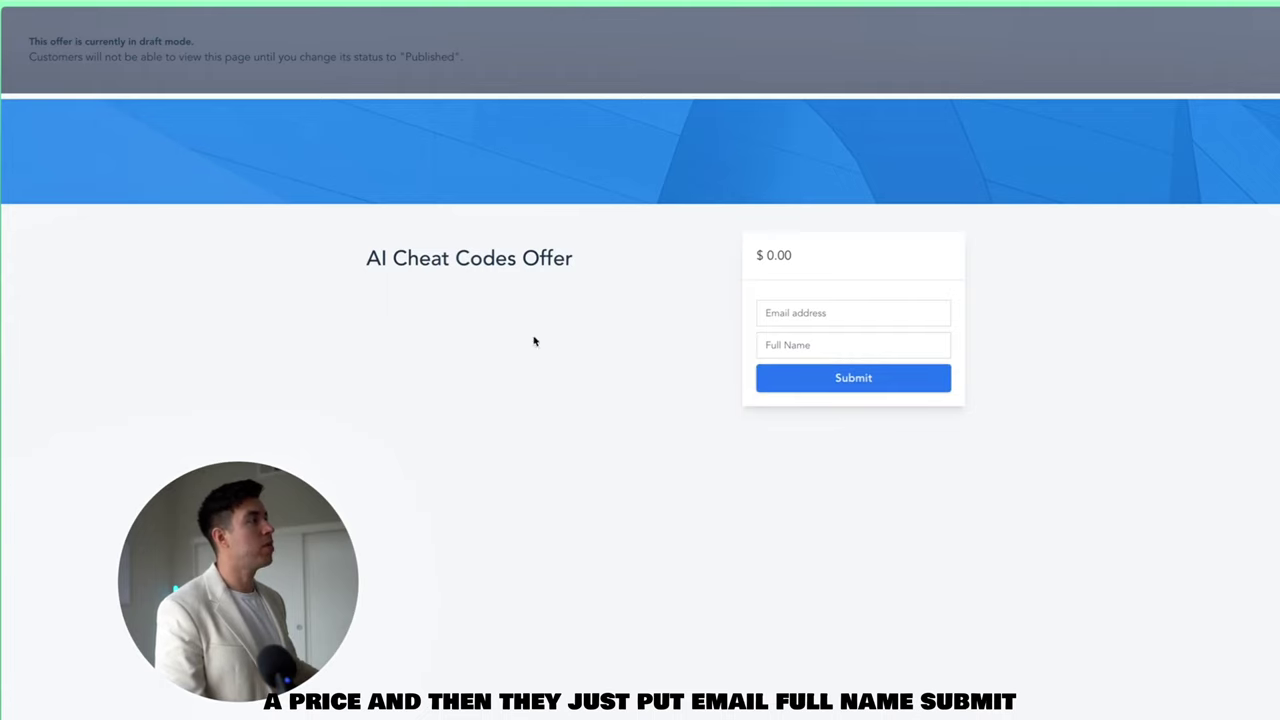
Close the offer preview tab and bring up the Facebook Ads report showing 175,235 impressions.
mouse_move(3, 320)
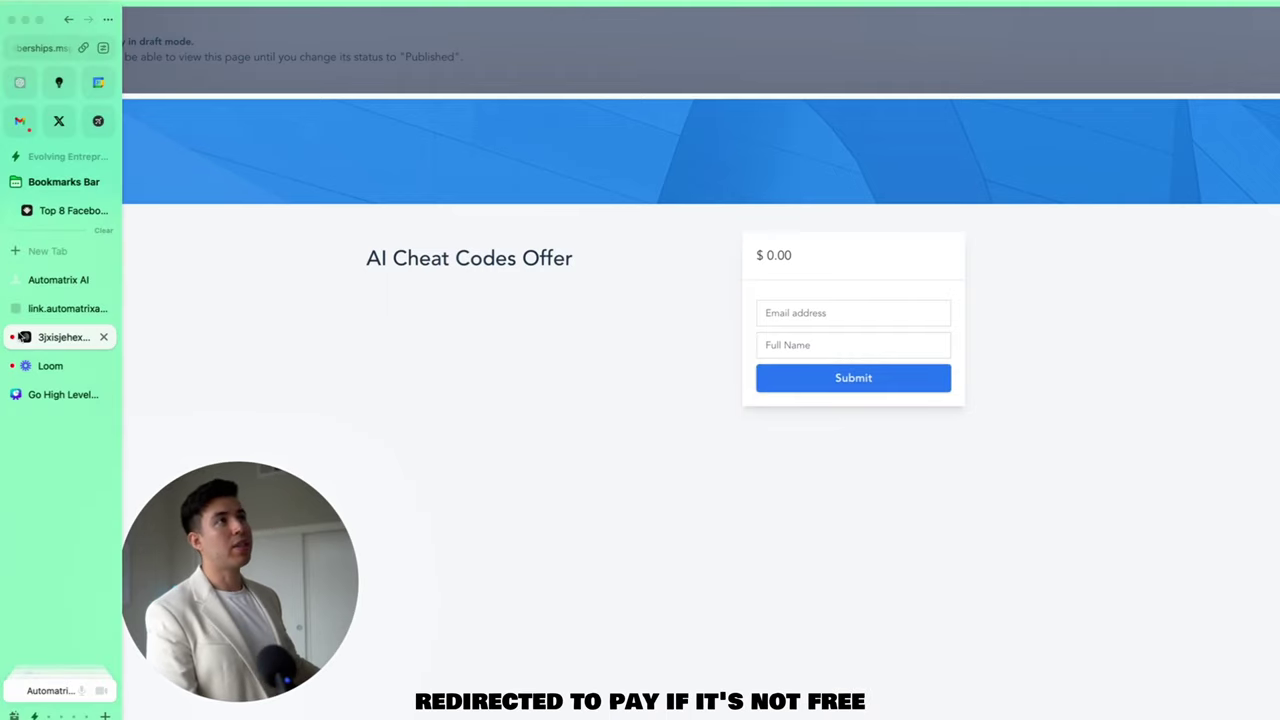
click(103, 337)
drag(240, 590, 750, 148)
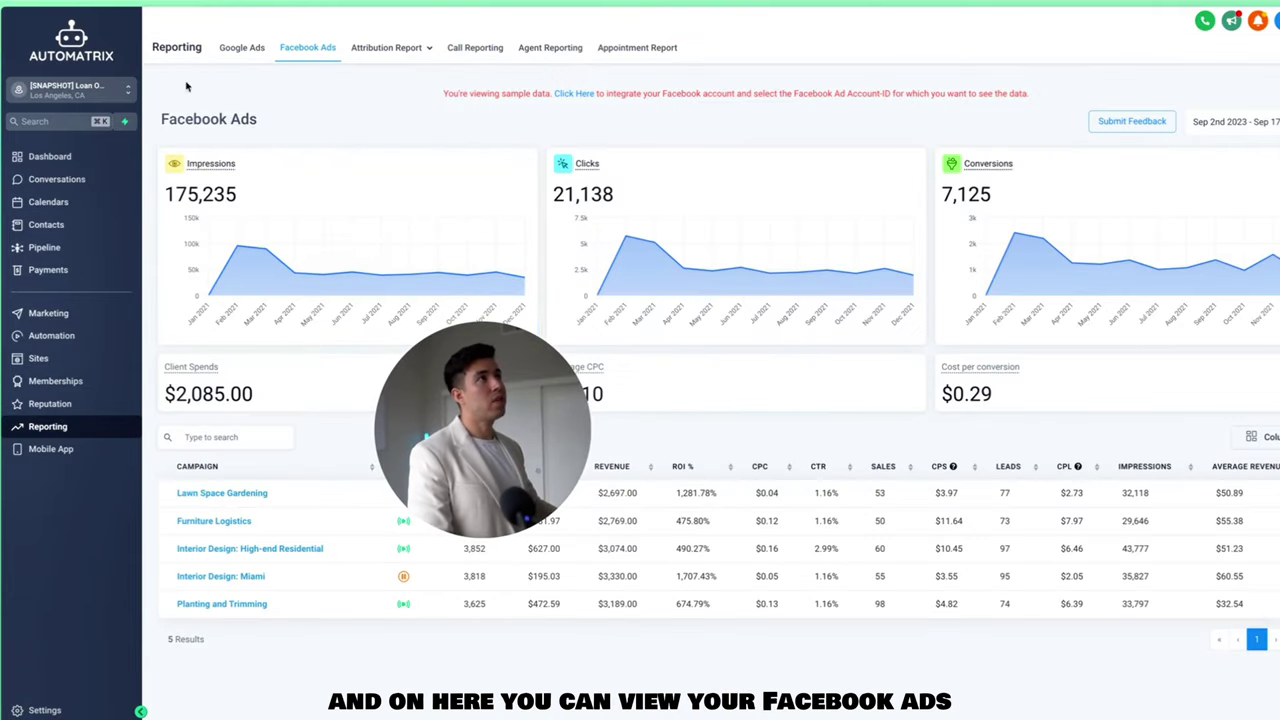
Step through the Google Ads, Facebook Ads and Call Reporting reports, ending on Appointments Report.
click(245, 48)
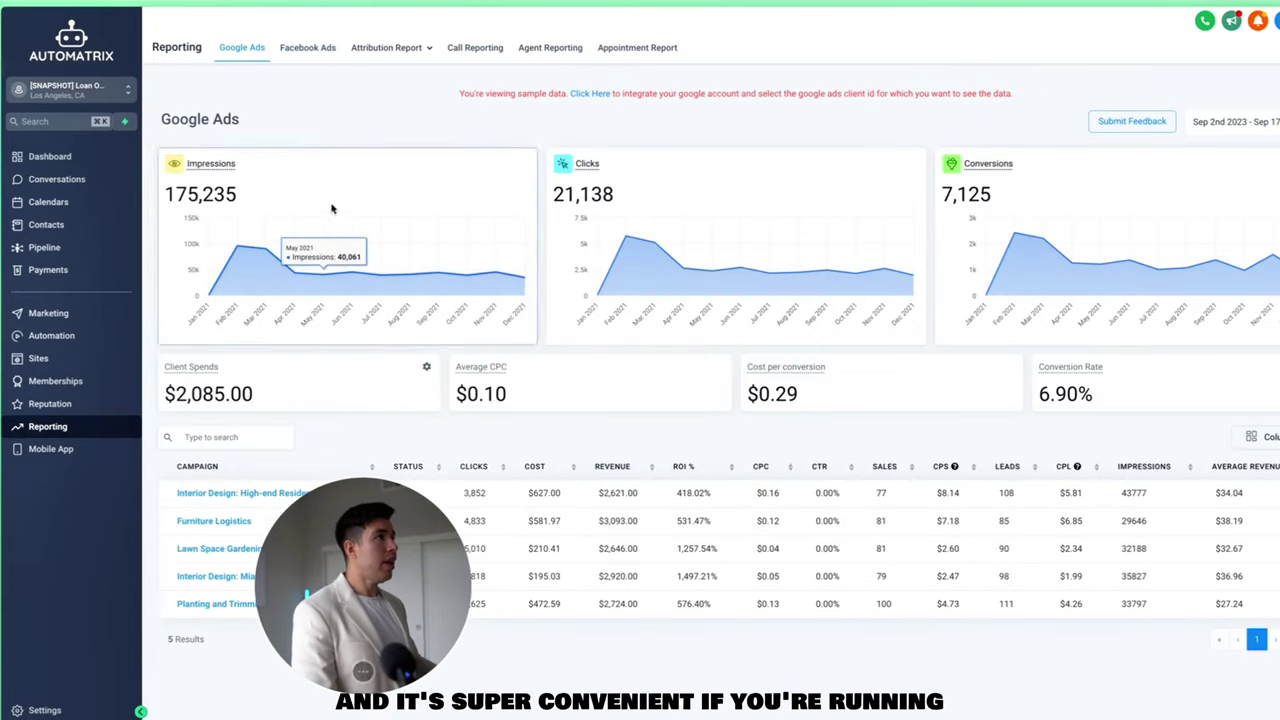
click(309, 48)
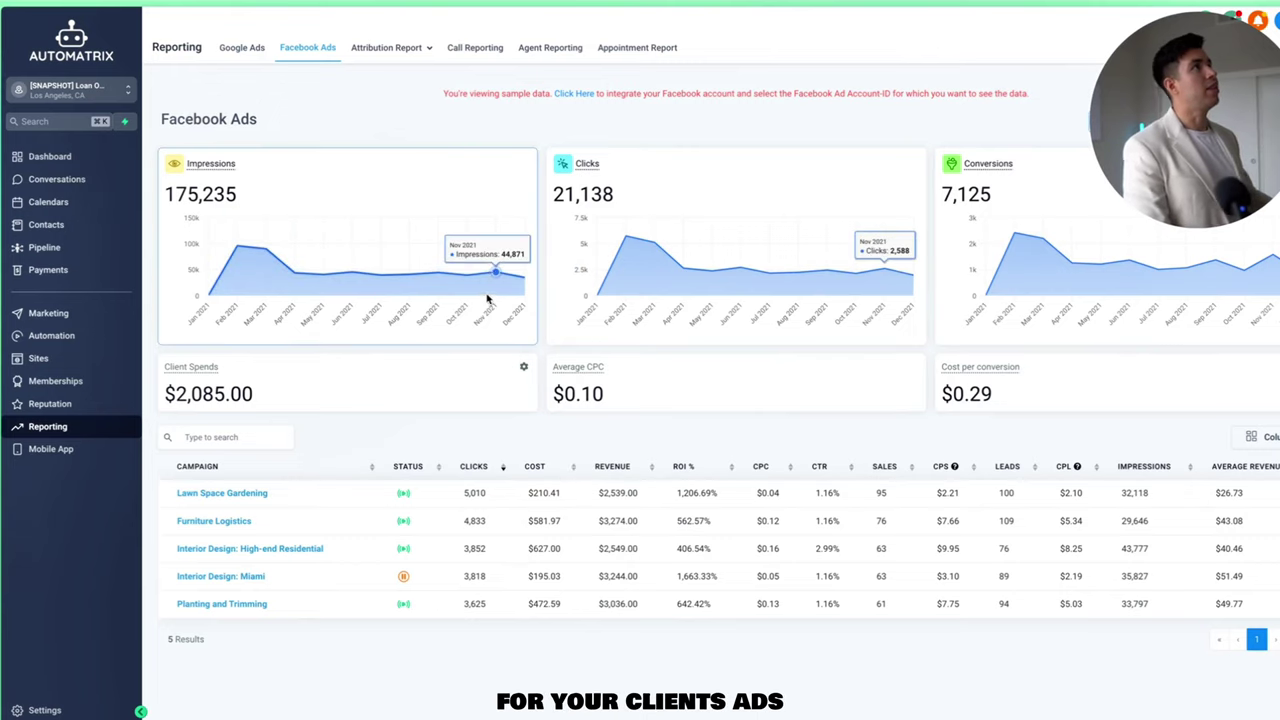
click(471, 62)
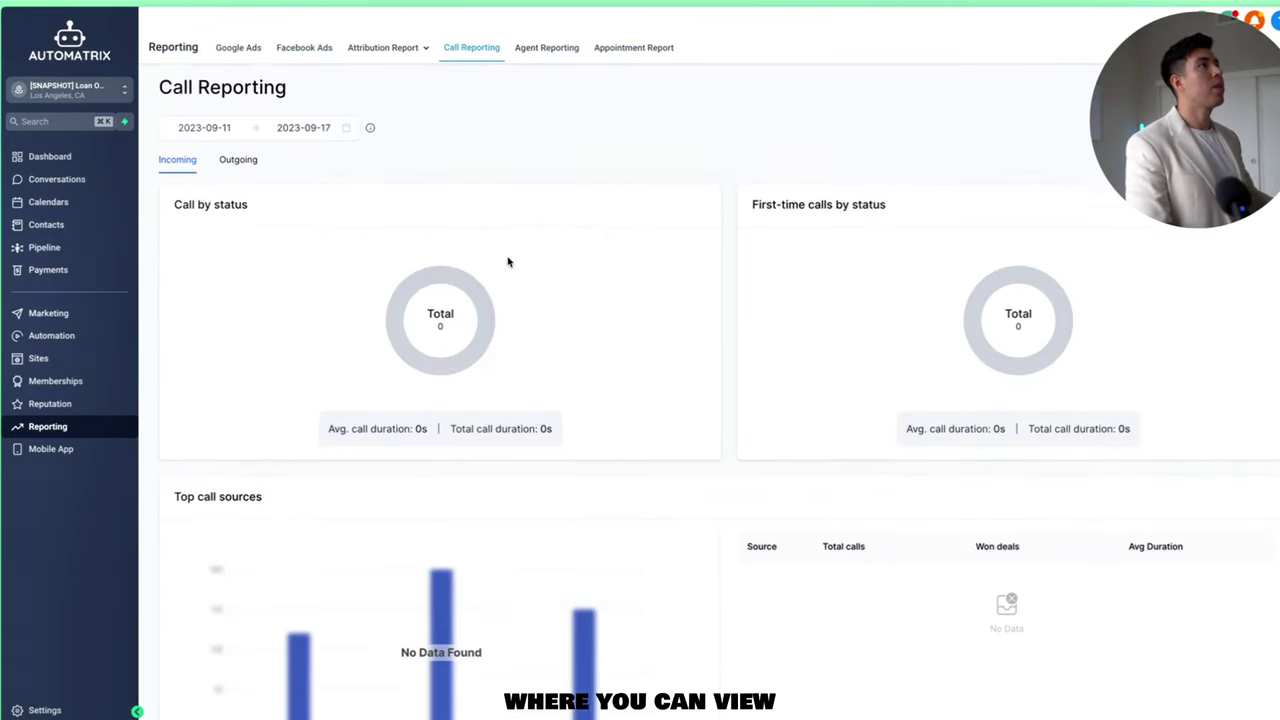
scroll(508, 262, down, 3)
scroll(509, 266, up, 3)
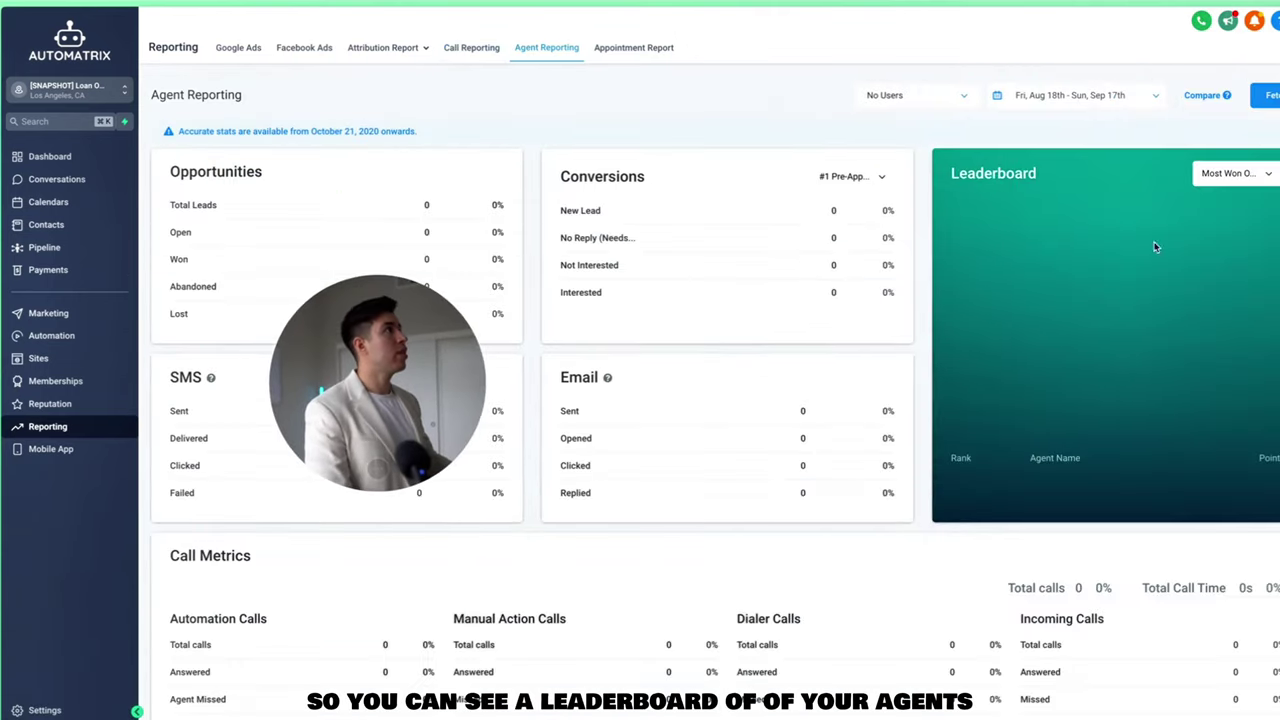
click(634, 56)
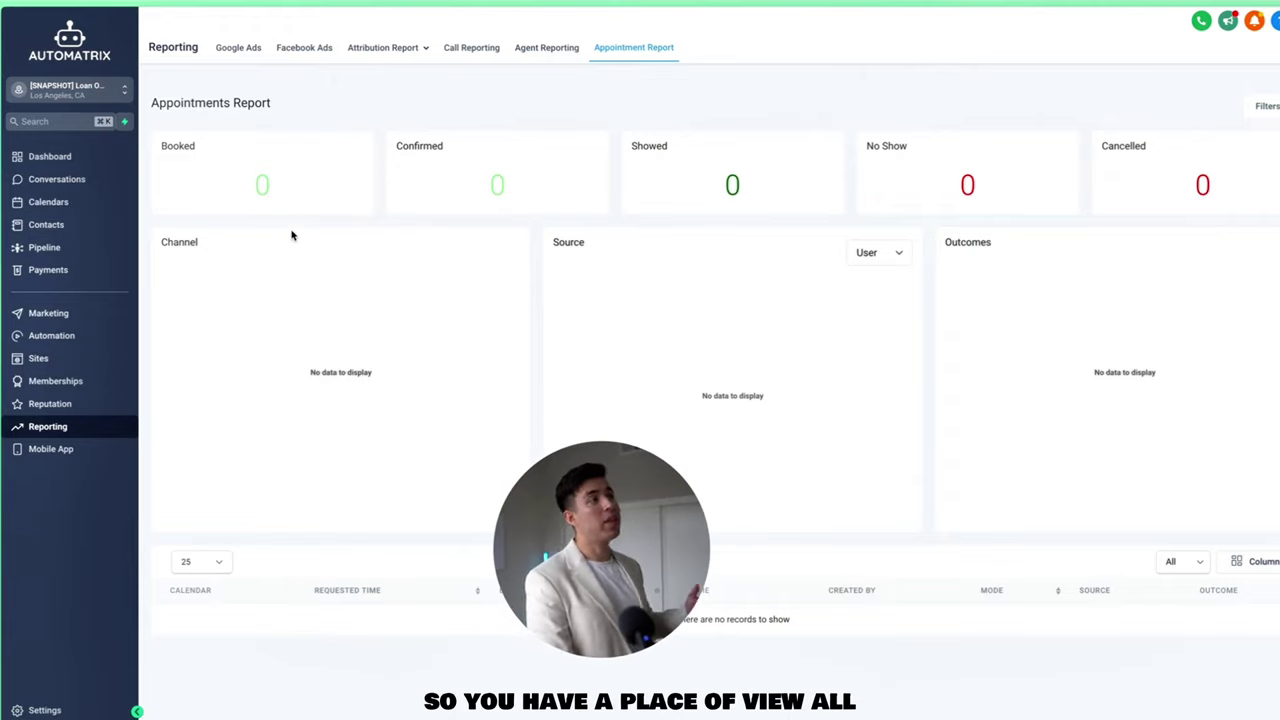
Review the dashboard's pipeline value and Lead Source Report, then open Sites > Websites.
click(45, 168)
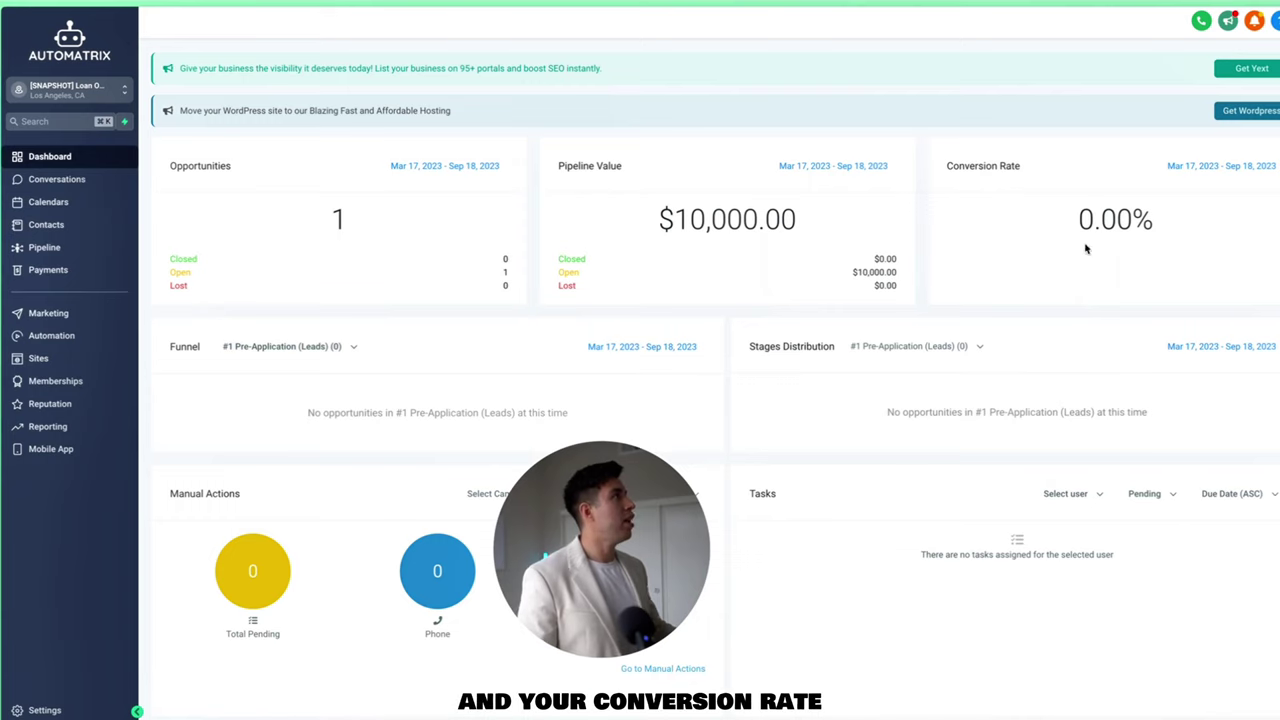
scroll(1100, 300, down, 3)
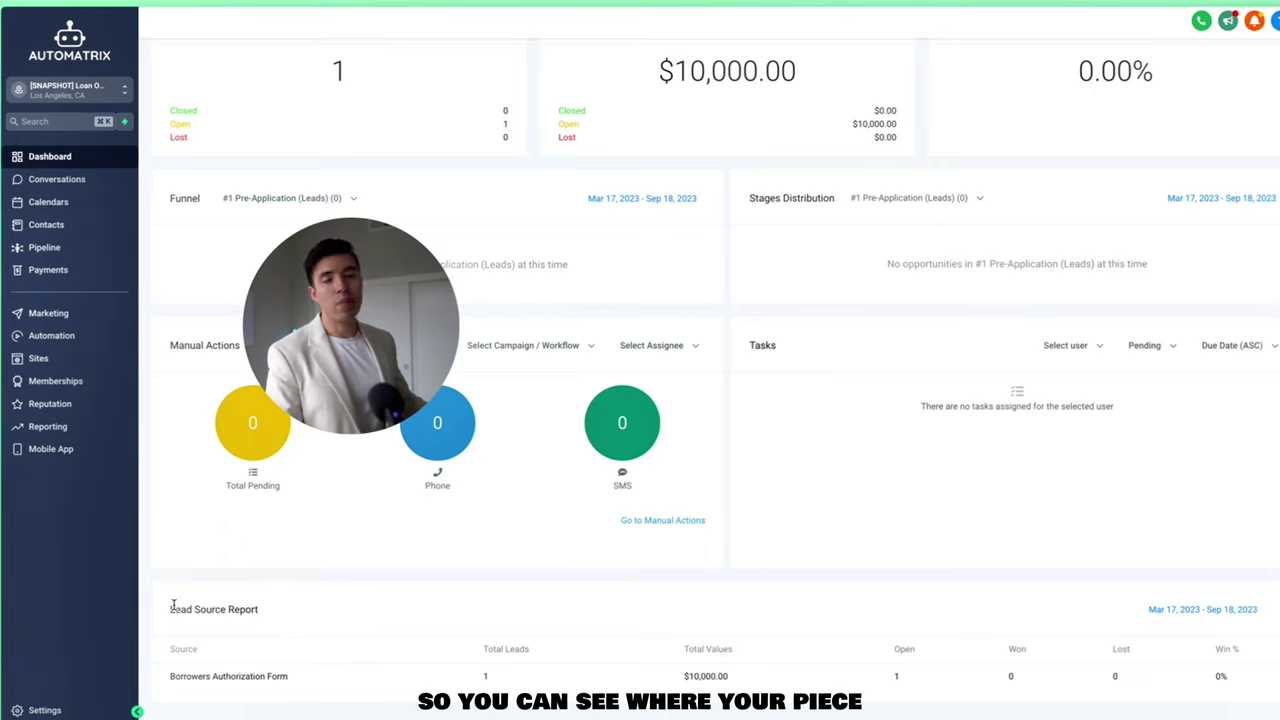
double_click(1221, 676)
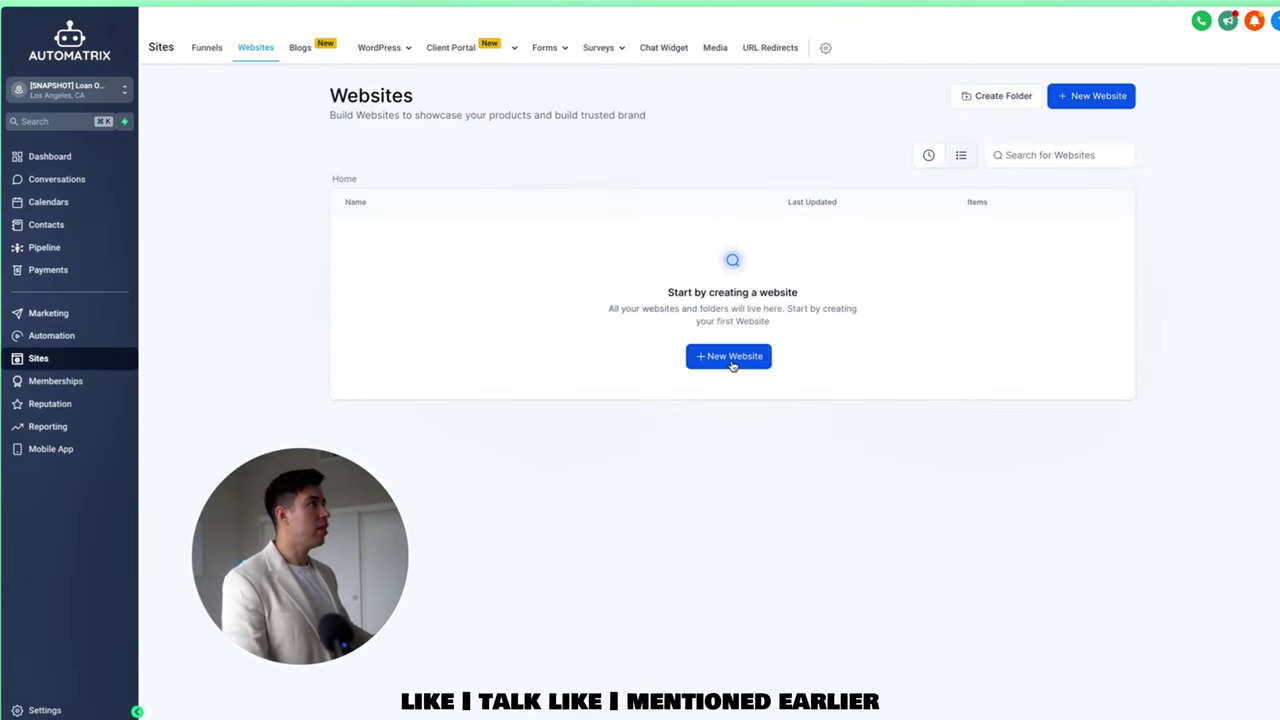
Create a new website from the Plumbing Services Leads template in the Template Library.
click(731, 358)
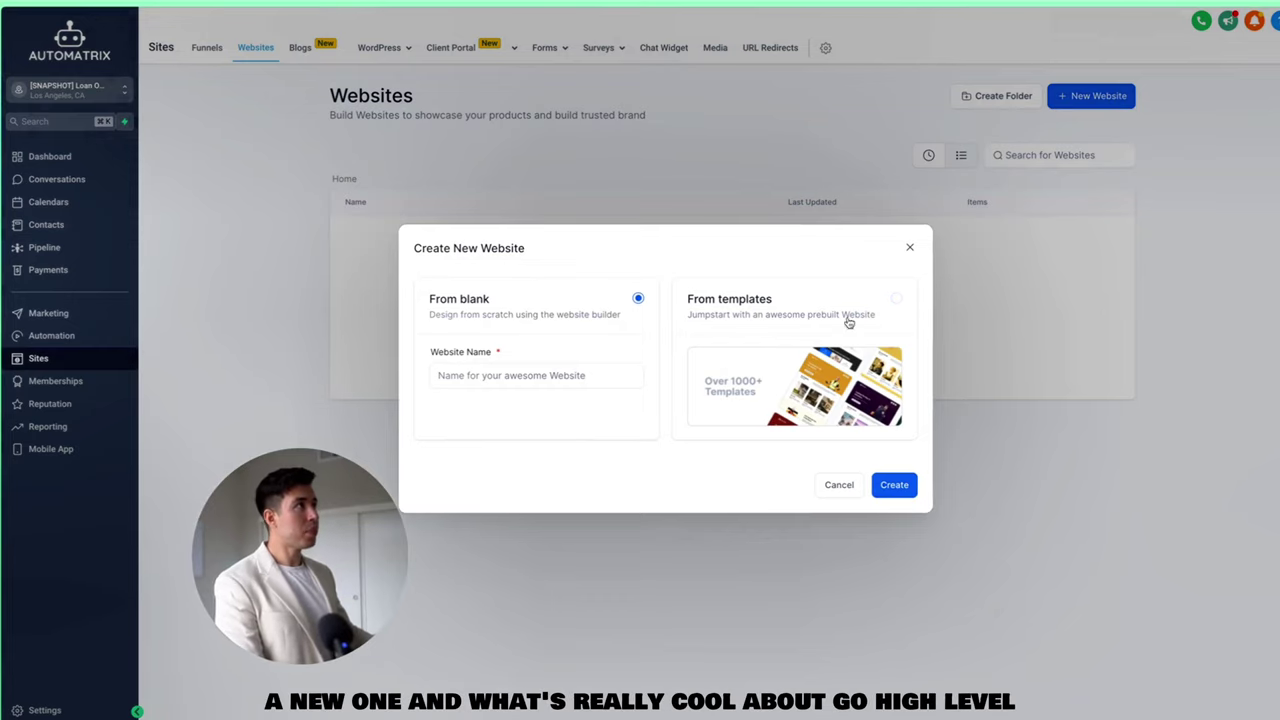
click(862, 346)
click(893, 485)
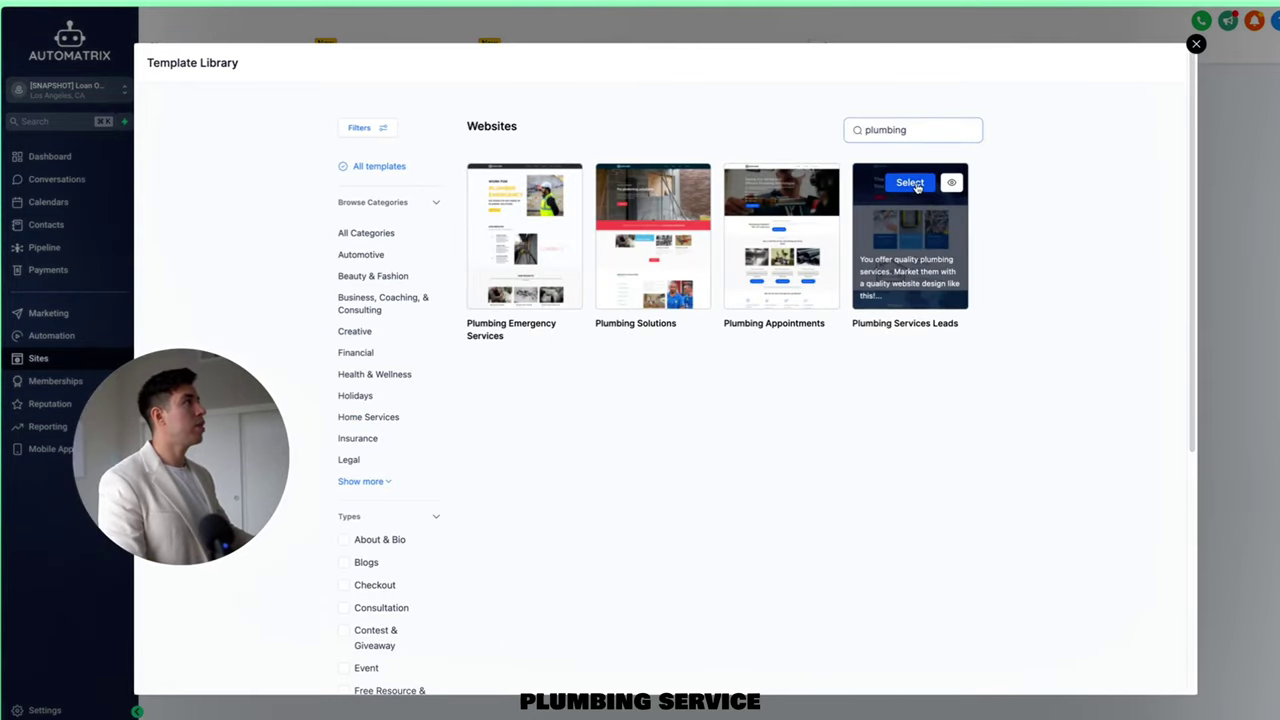
click(912, 185)
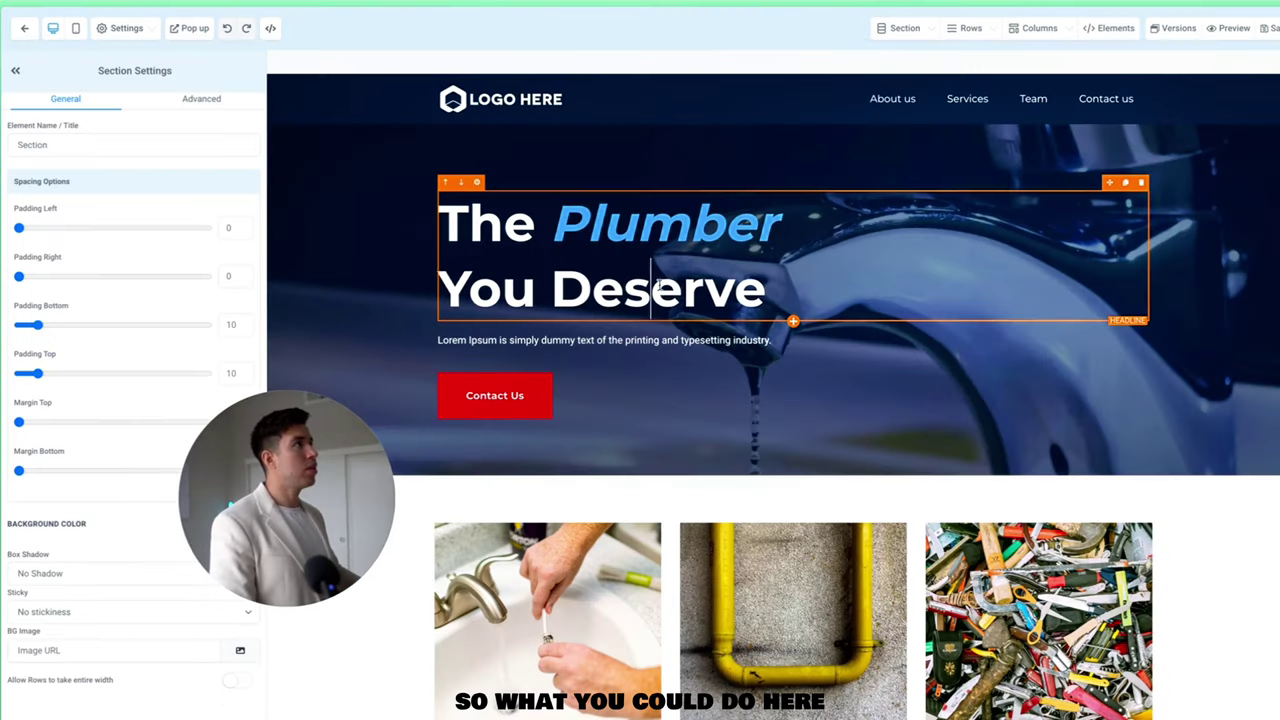
Inspect the headline word 'Deserve', the logo navigation bar and the hero paragraph text.
double_click(690, 288)
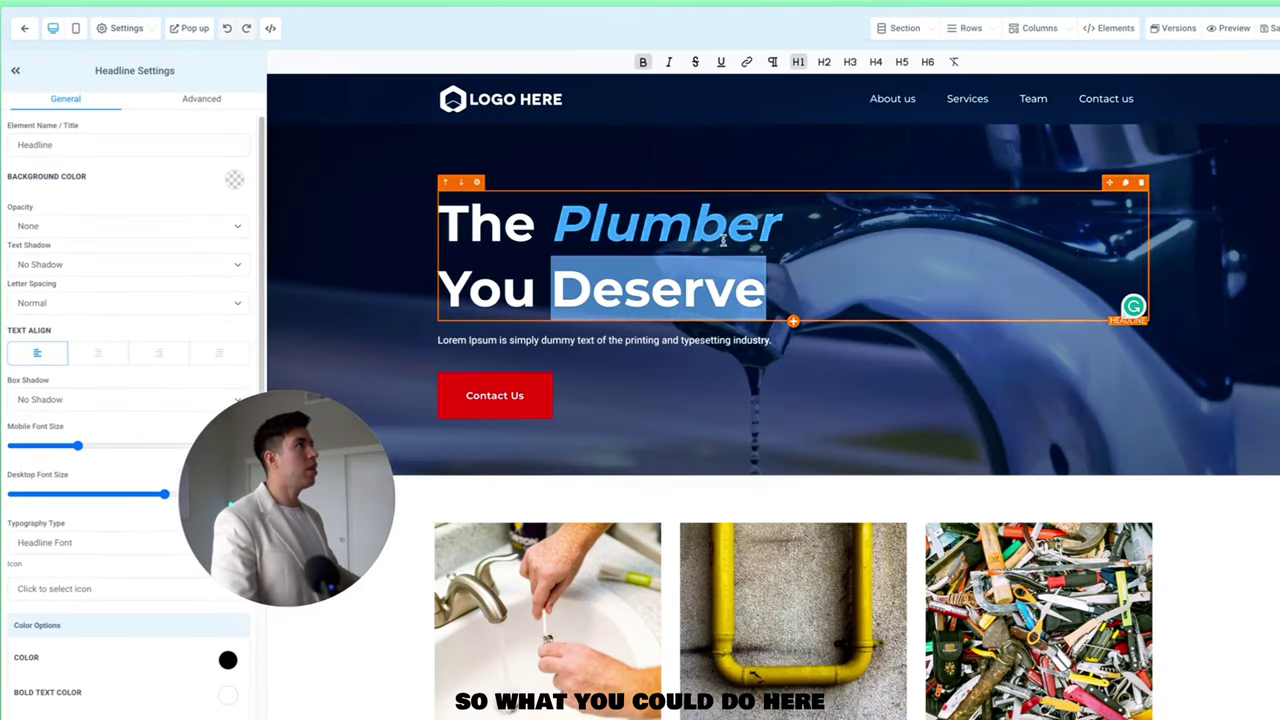
click(680, 100)
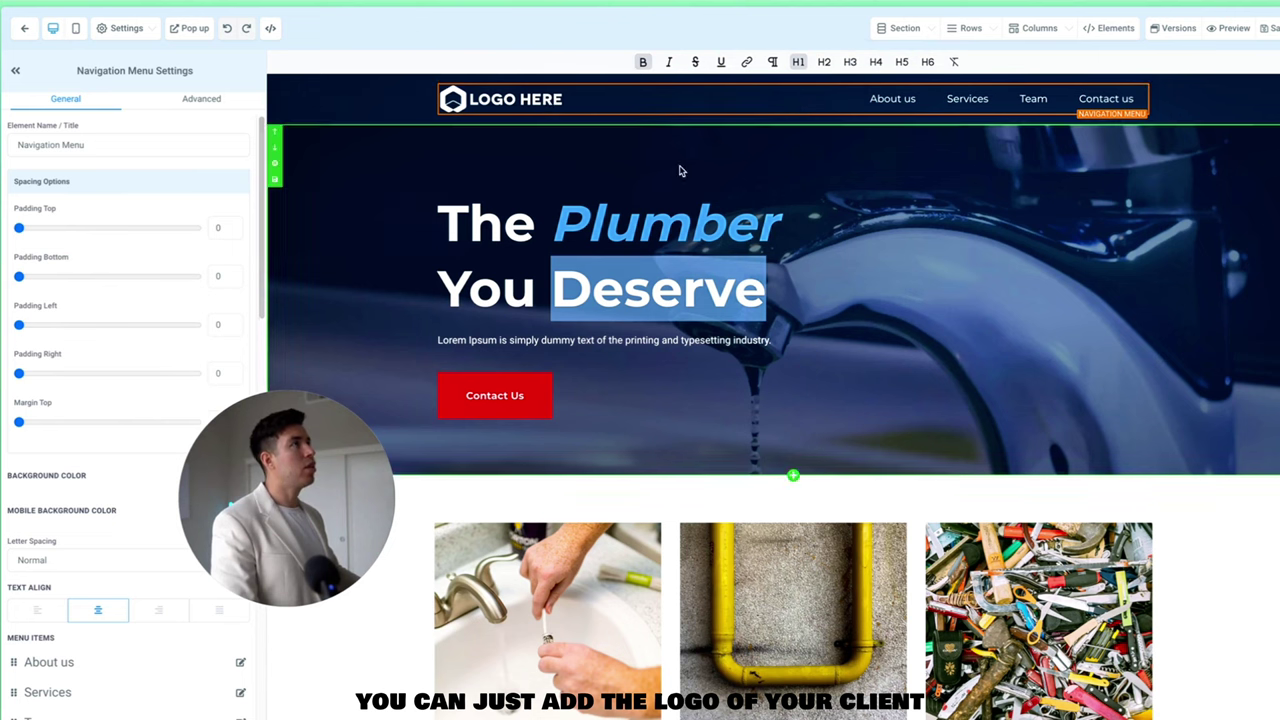
double_click(614, 340)
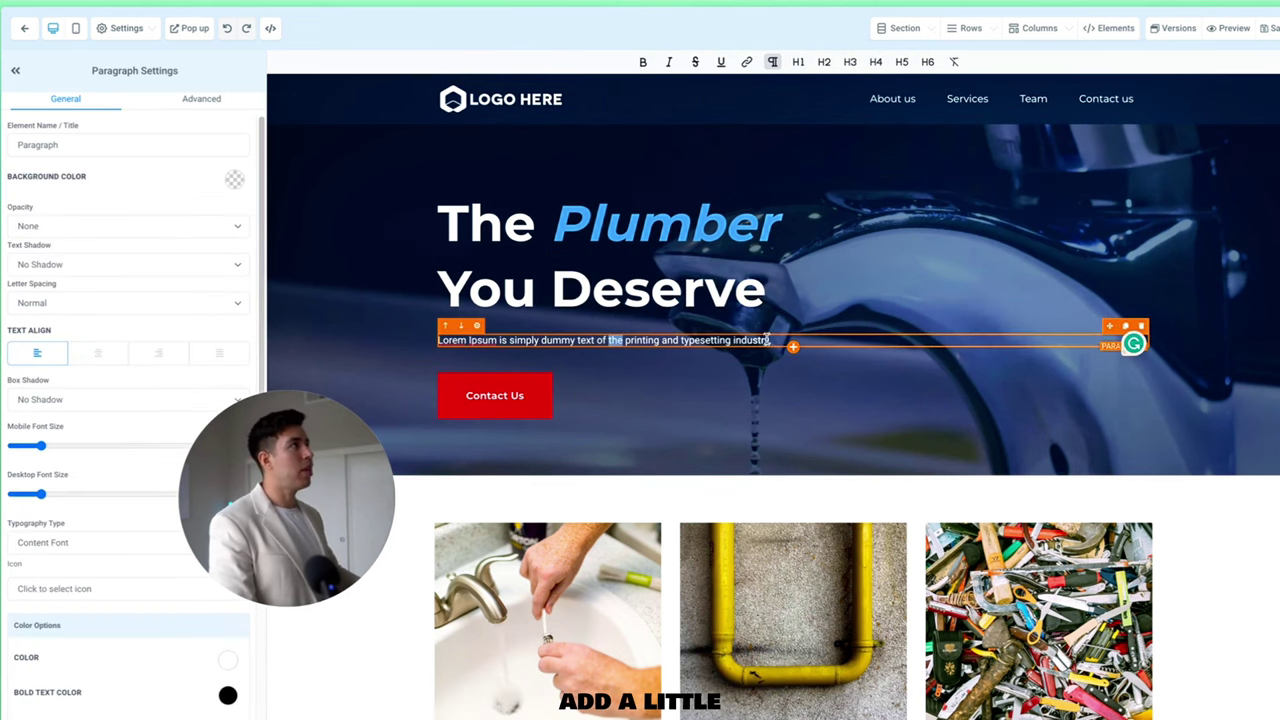
drag(767, 340, 437, 340)
click(439, 340)
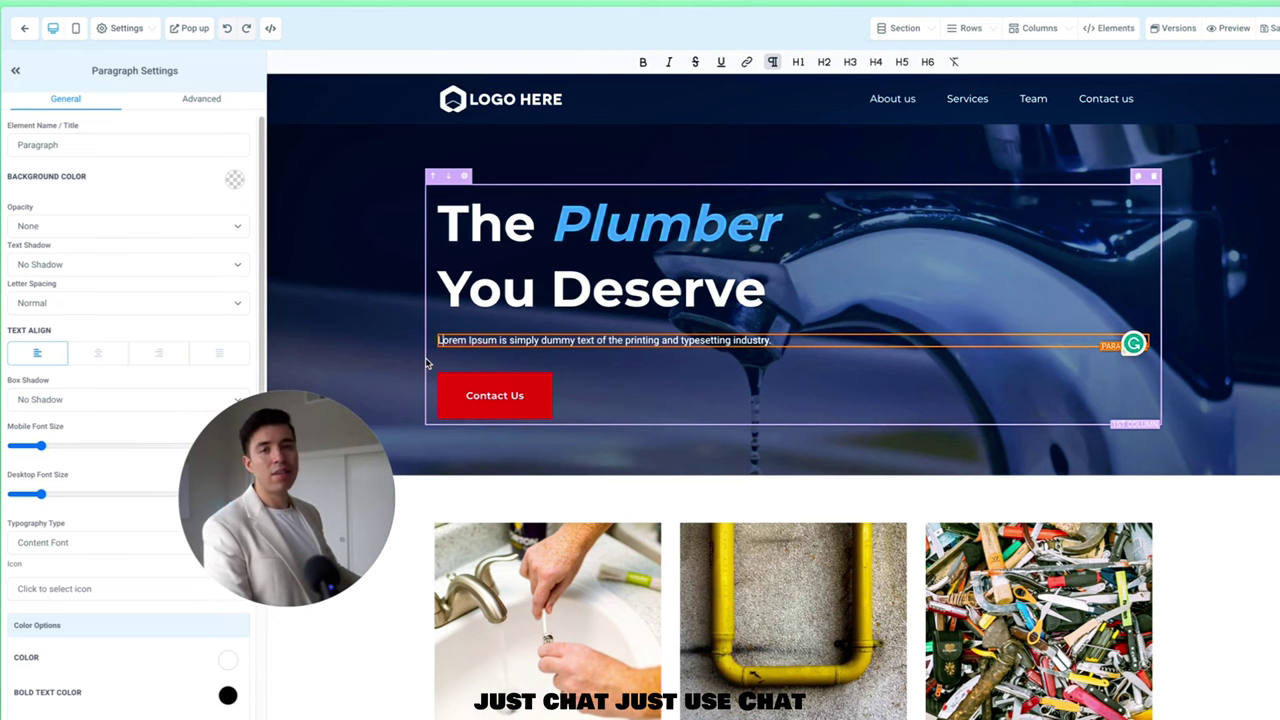
Scroll down through the service, team and testimonial sections and back to the top.
scroll(474, 374, down, 4)
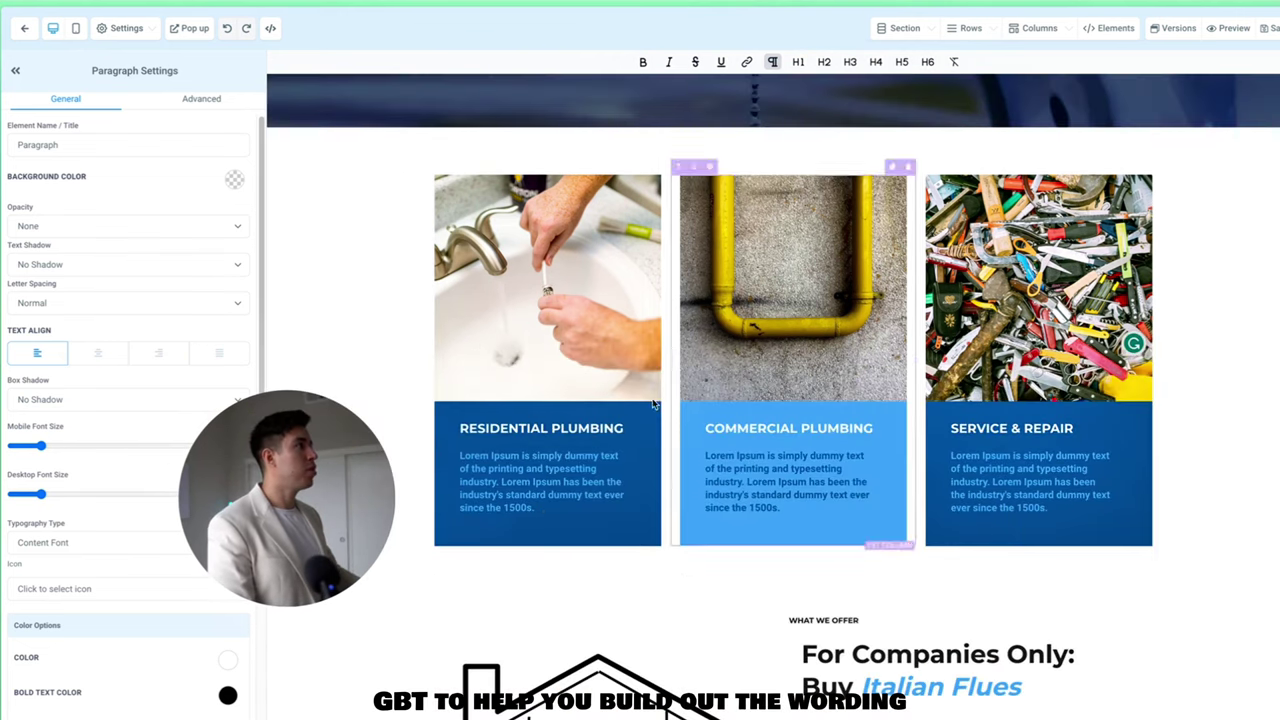
scroll(751, 430, down, 15)
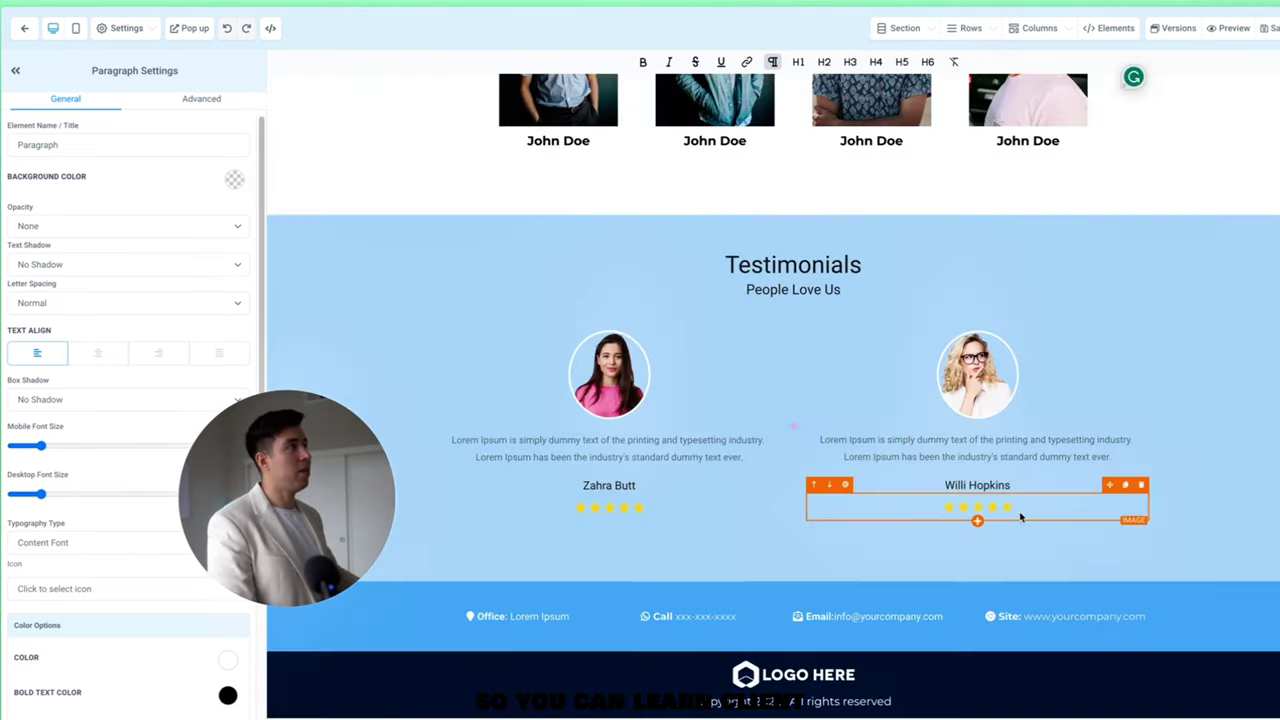
scroll(830, 490, up, 12)
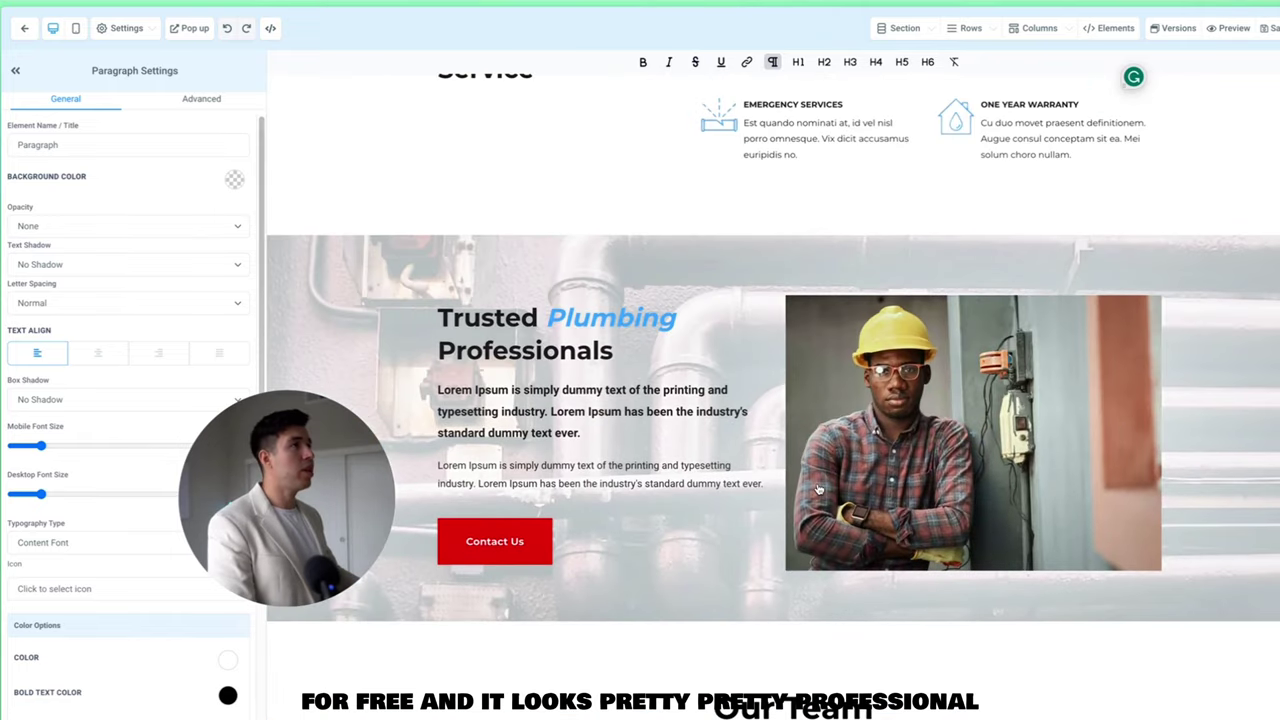
scroll(818, 489, up, 10)
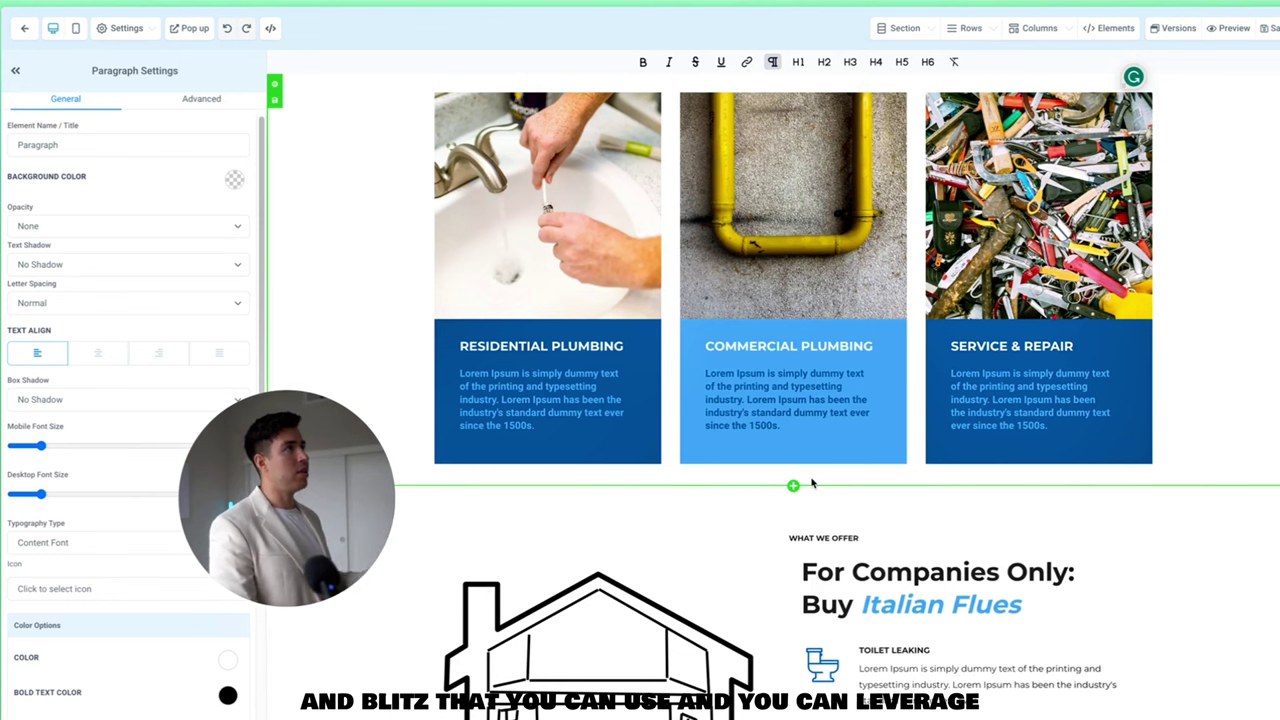
scroll(812, 484, up, 5)
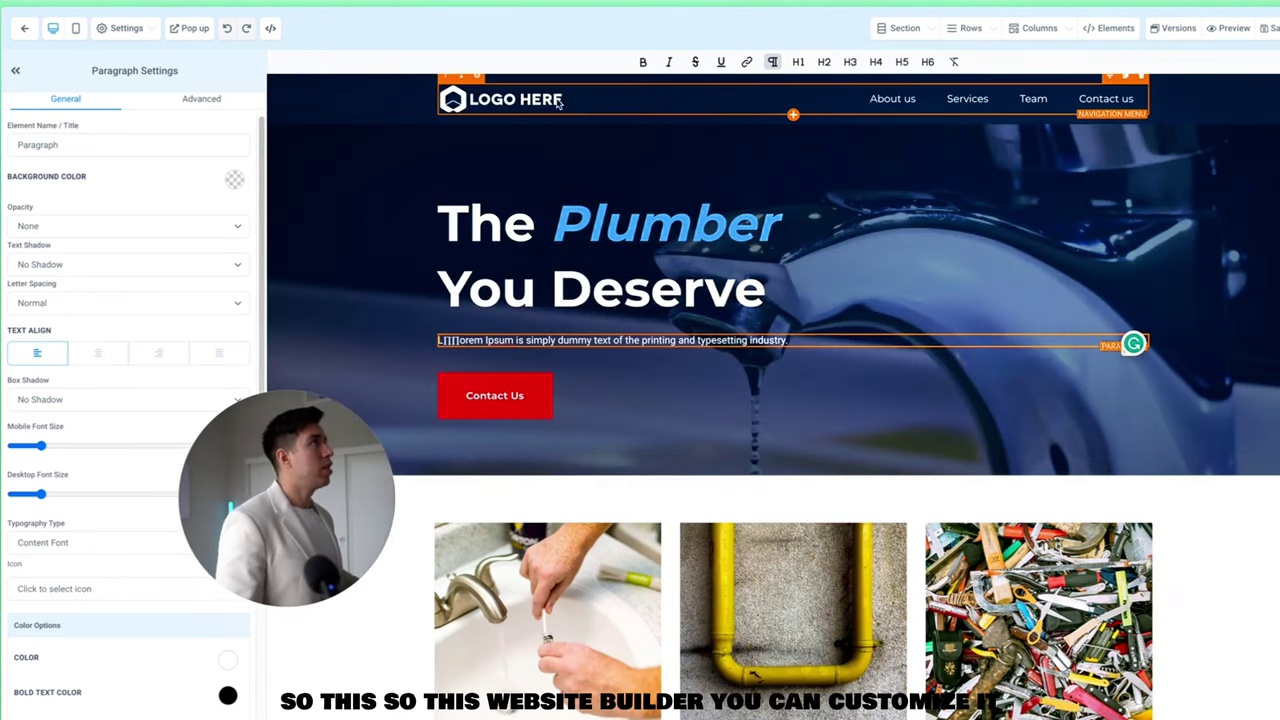
Set the Italic Text Color of the headline word 'Plumber' to red.
double_click(668, 224)
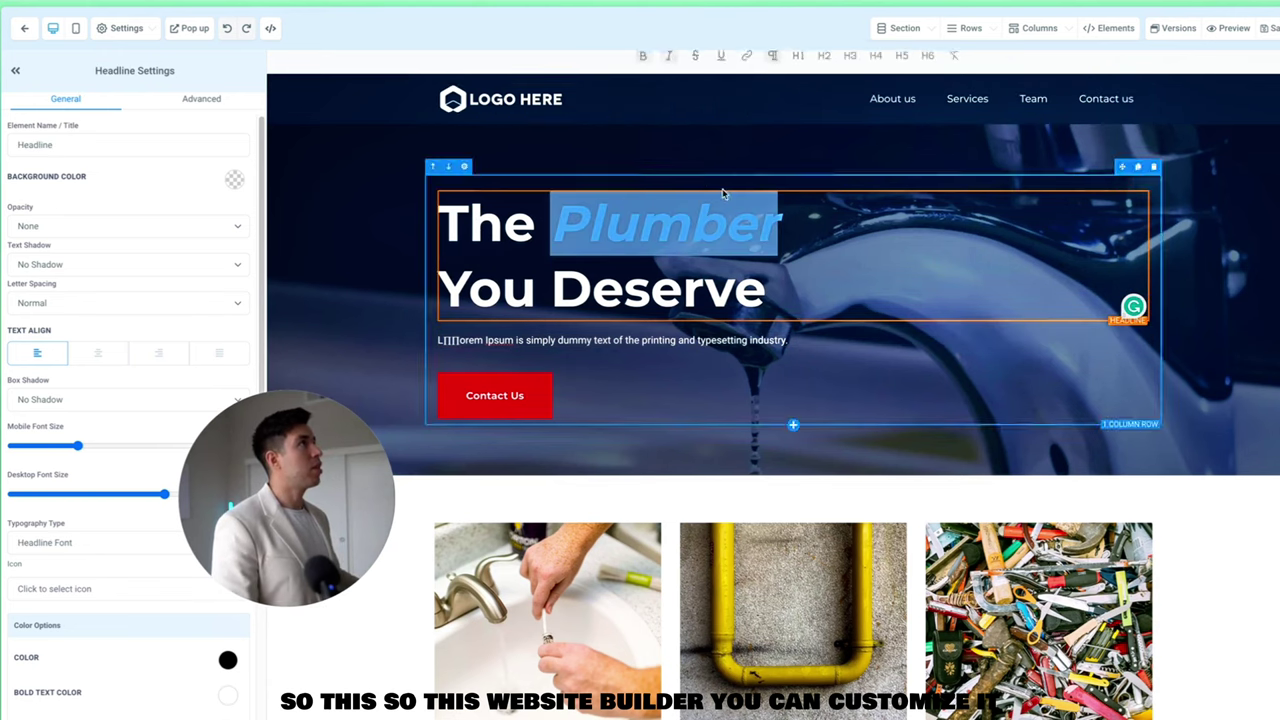
key(ctrl+a)
click(787, 300)
double_click(720, 237)
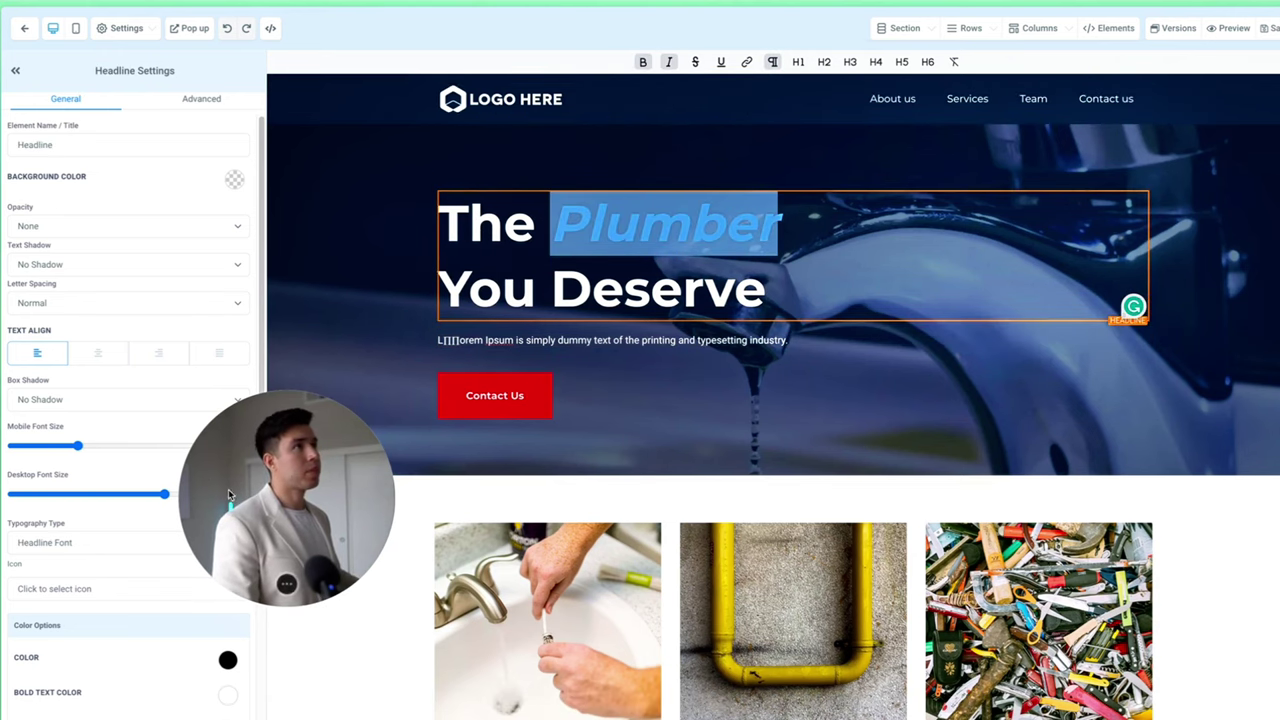
scroll(228, 555, down, 3)
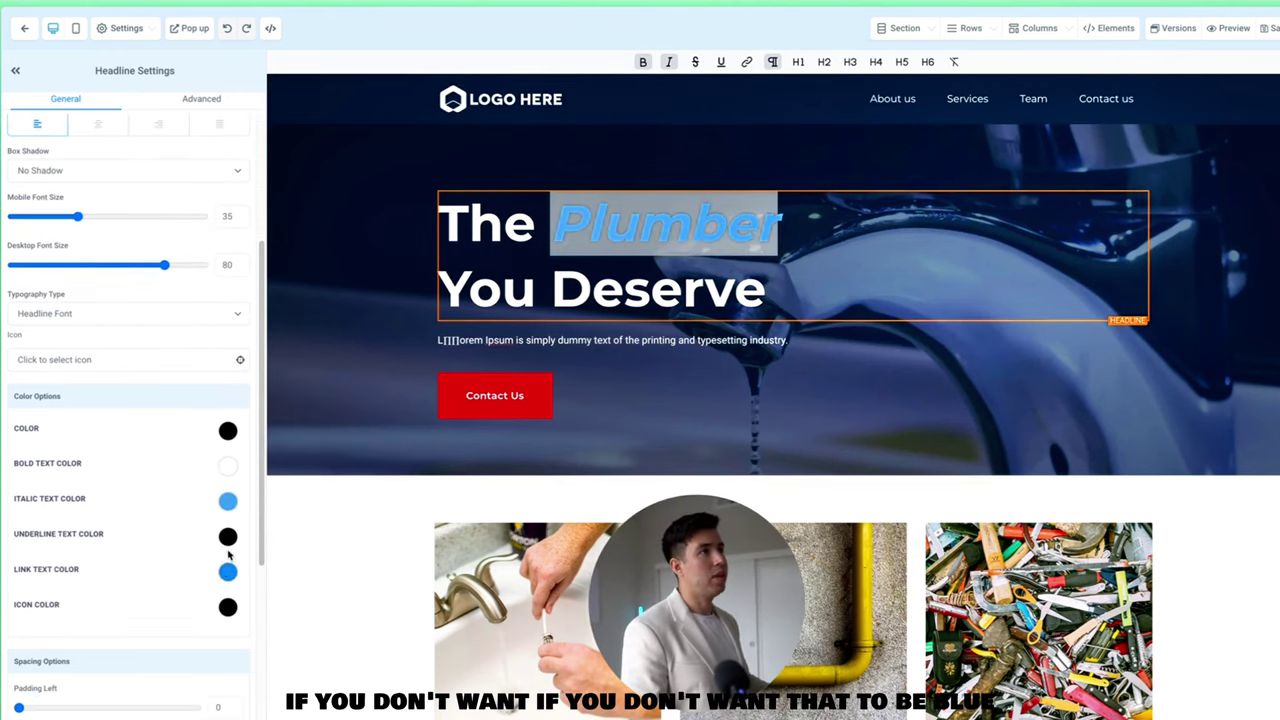
click(228, 501)
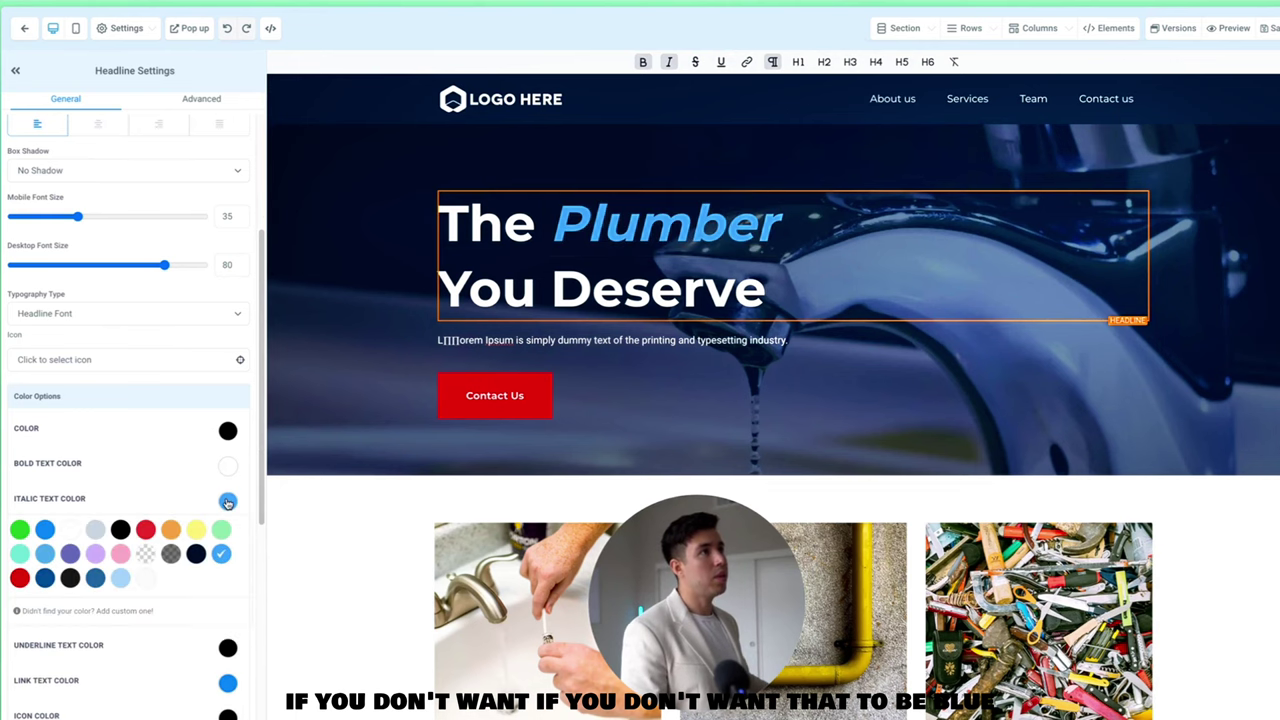
click(145, 529)
Select the hero section and collapse the settings panel to widen the page.
click(900, 150)
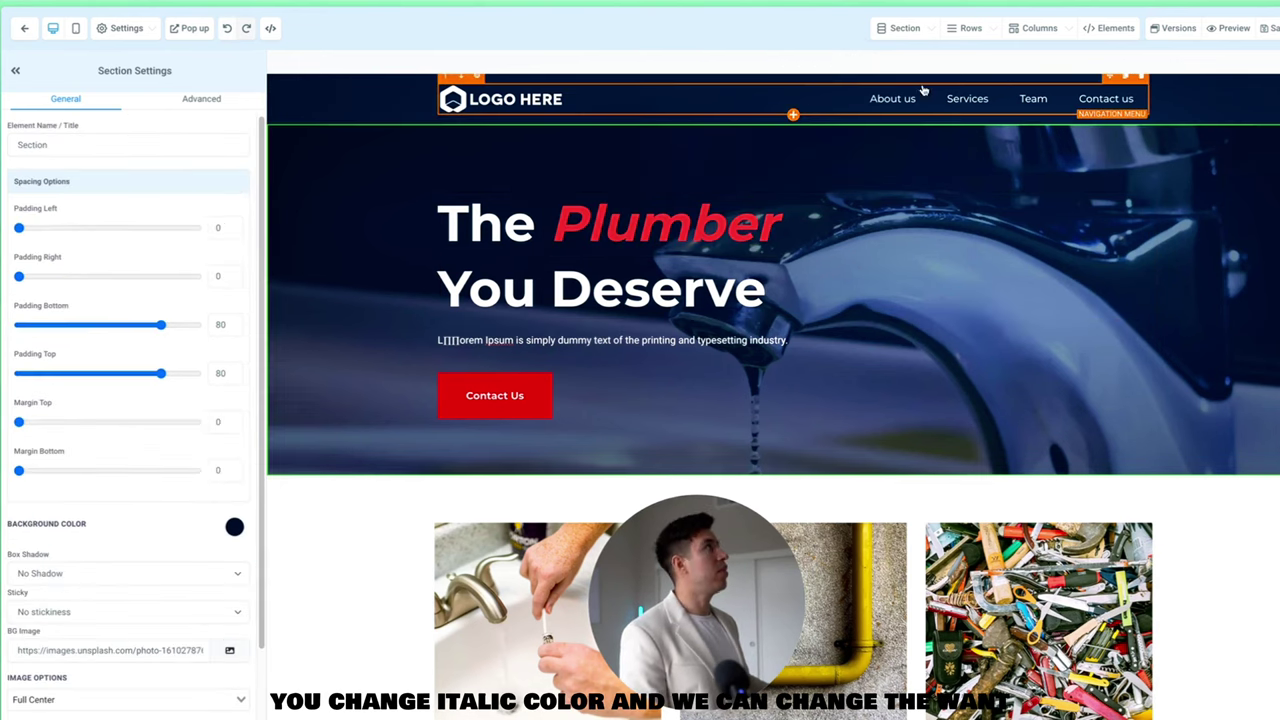
click(15, 70)
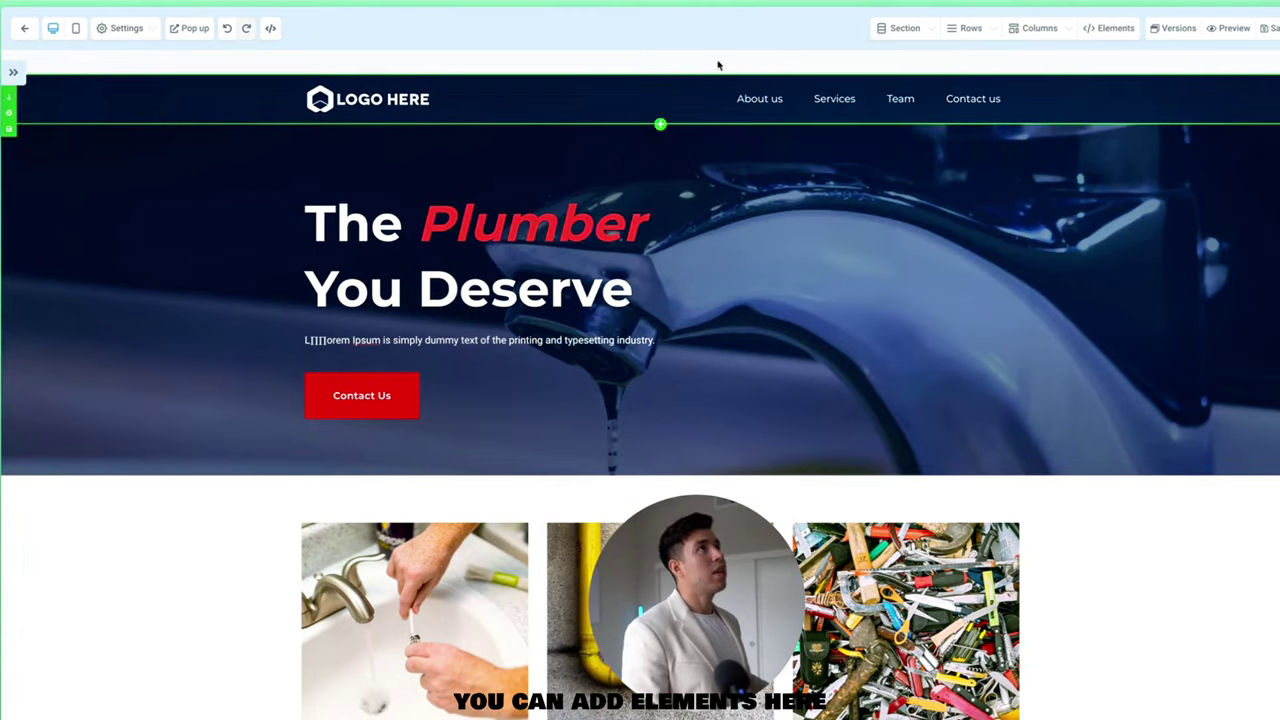
click(1140, 32)
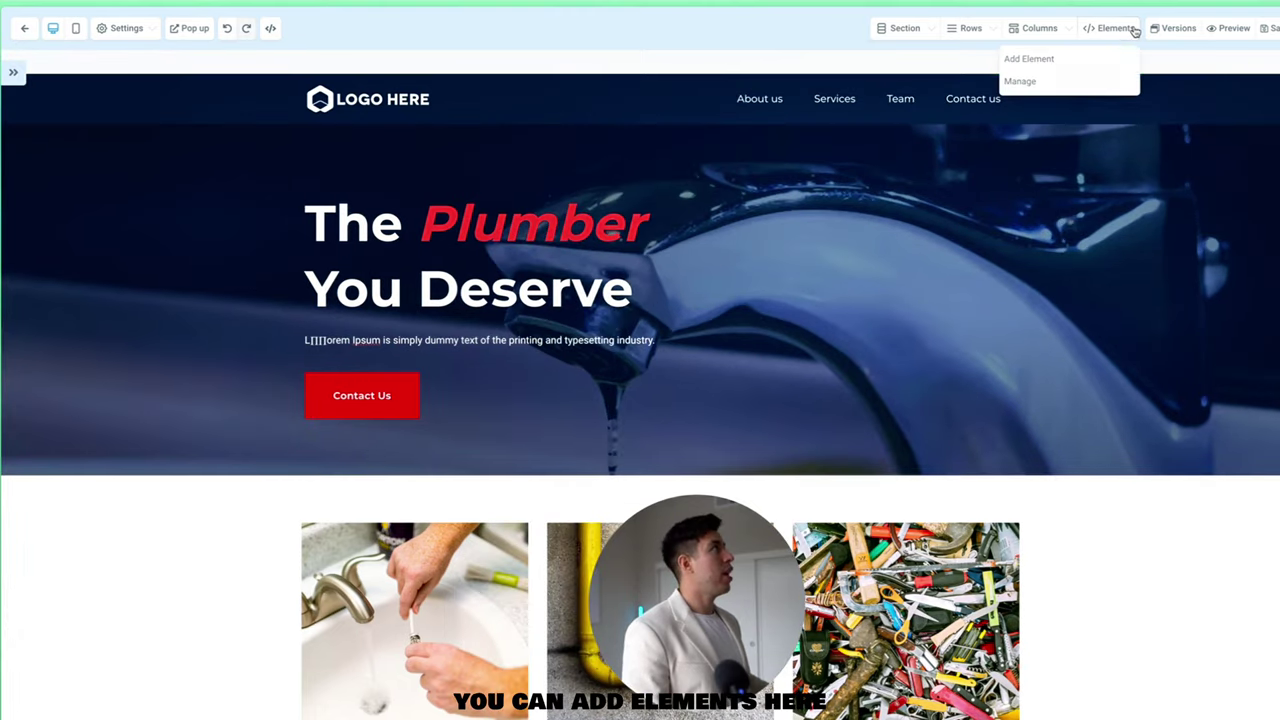
click(1022, 58)
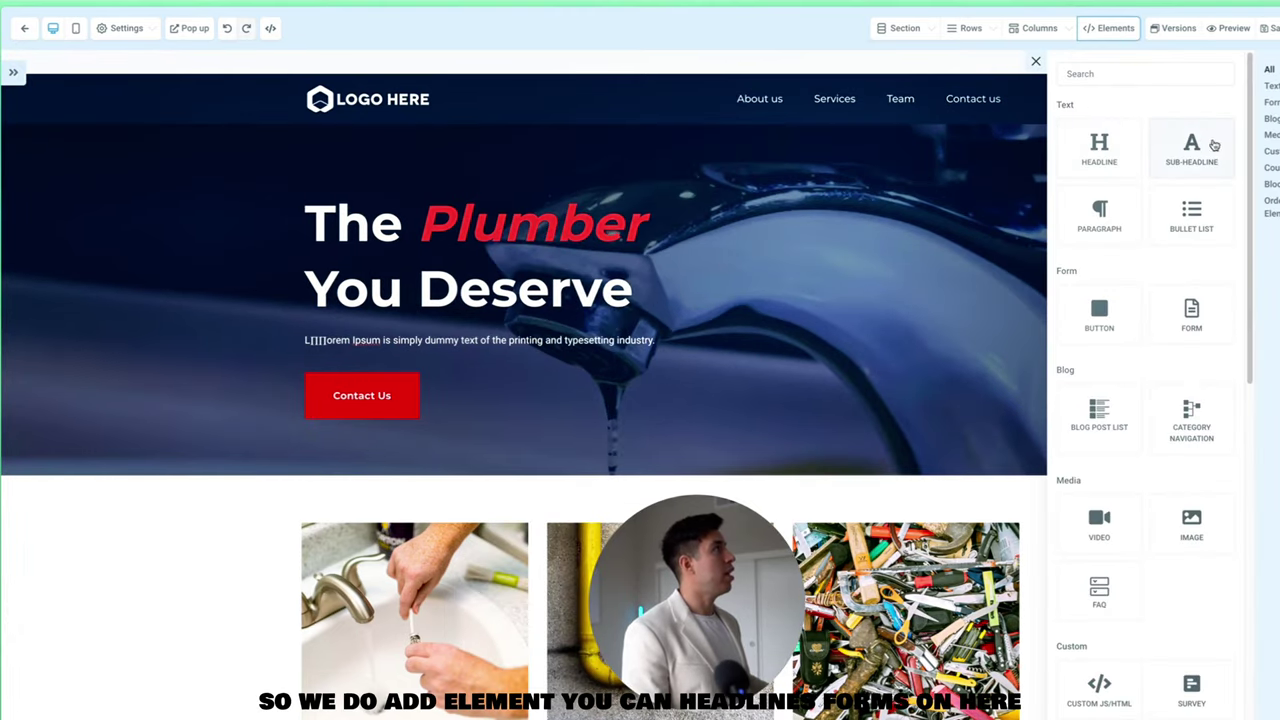
drag(1190, 322, 654, 354)
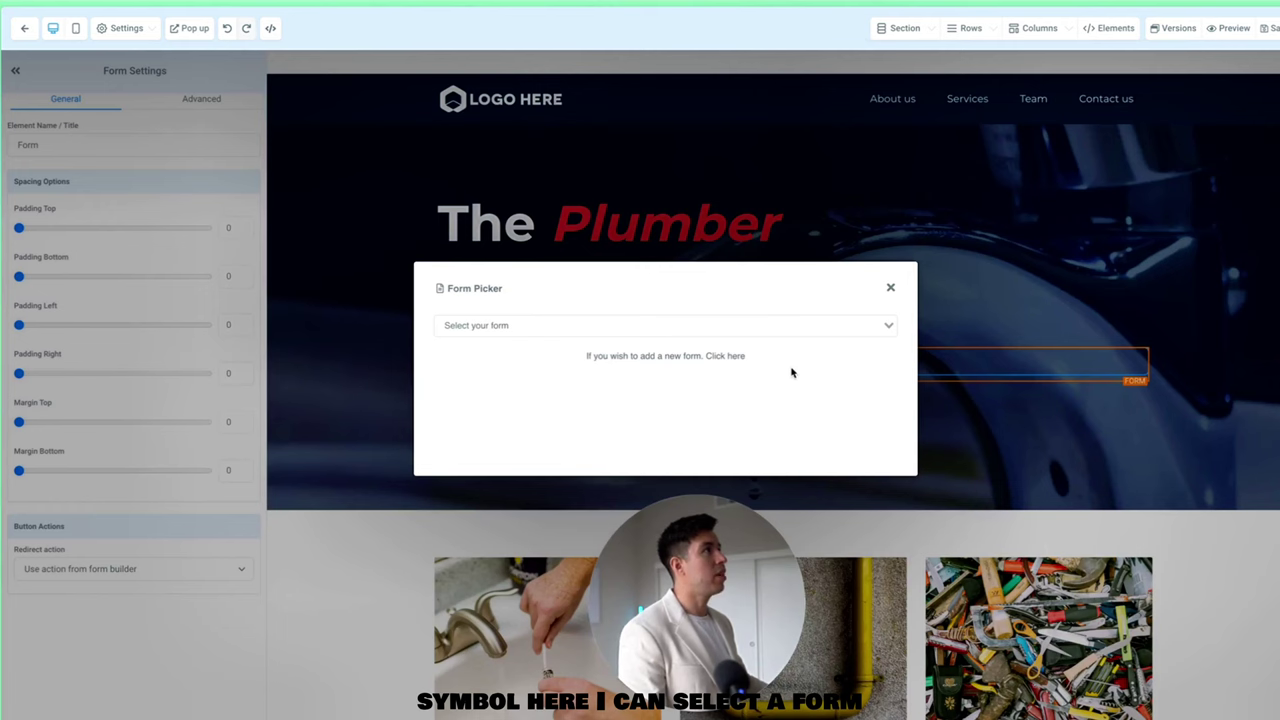
click(574, 327)
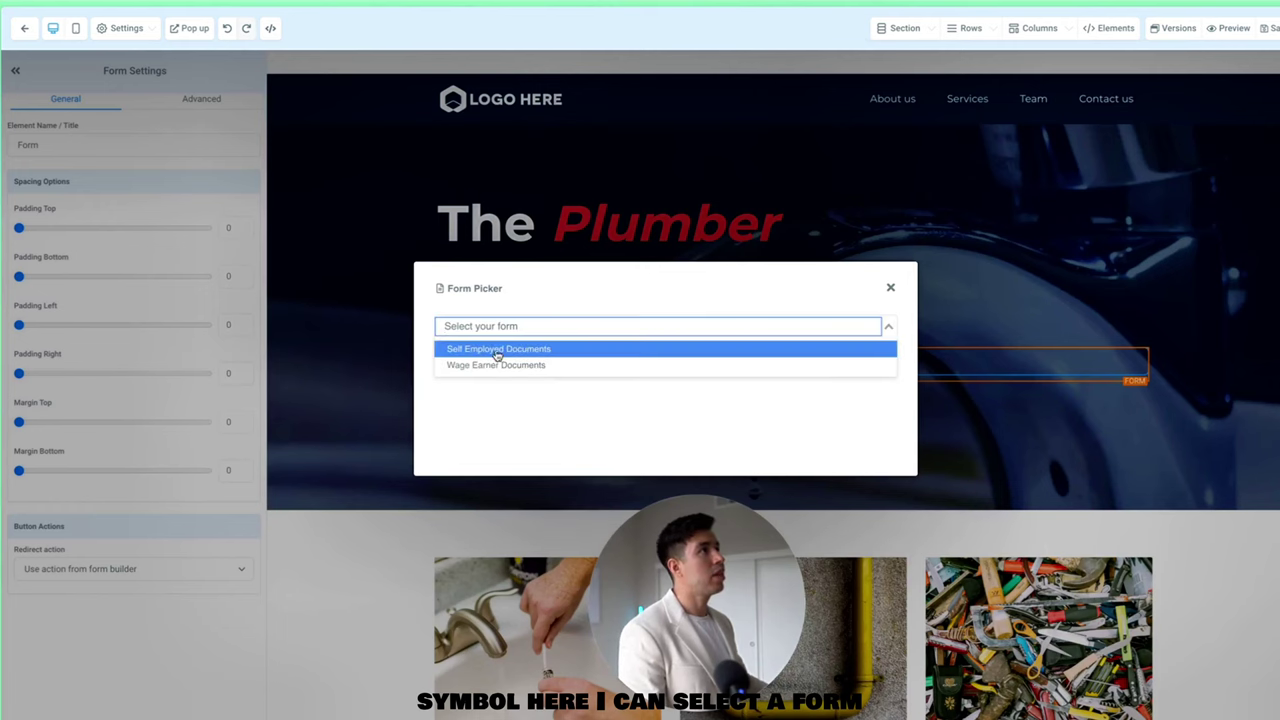
click(500, 349)
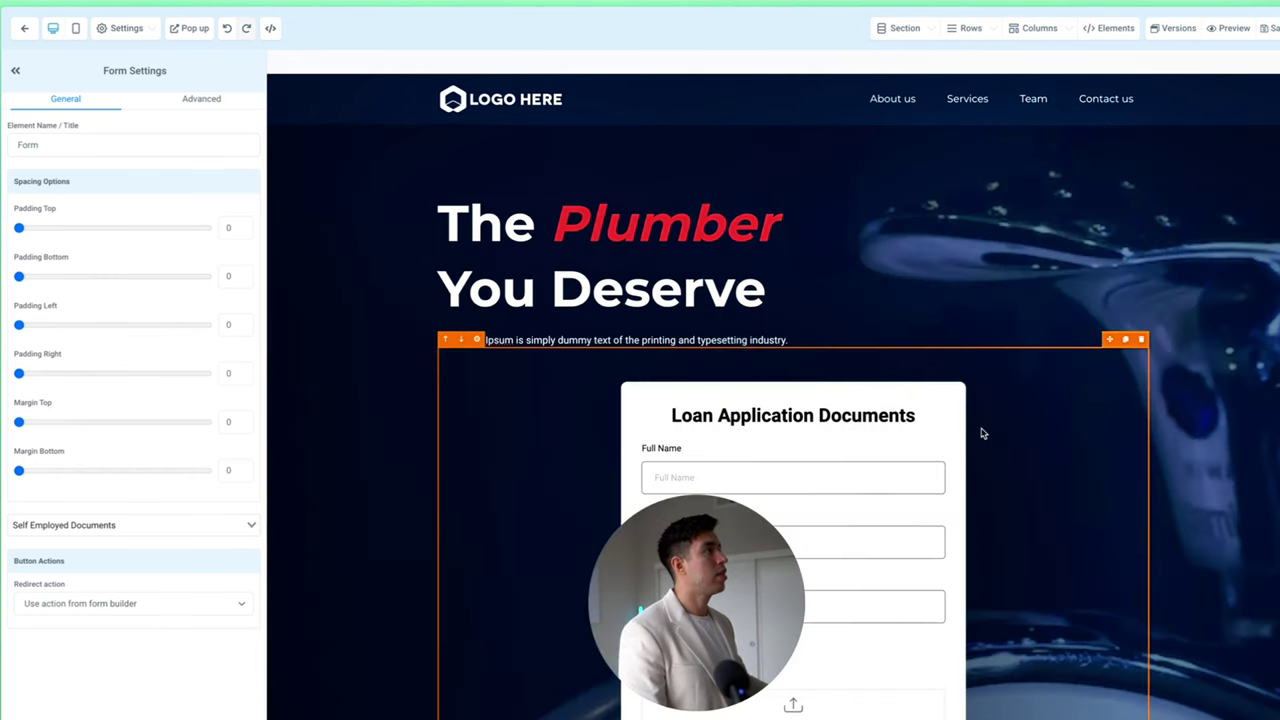
scroll(981, 432, down, 5)
scroll(981, 432, down, 3)
scroll(981, 432, up, 7)
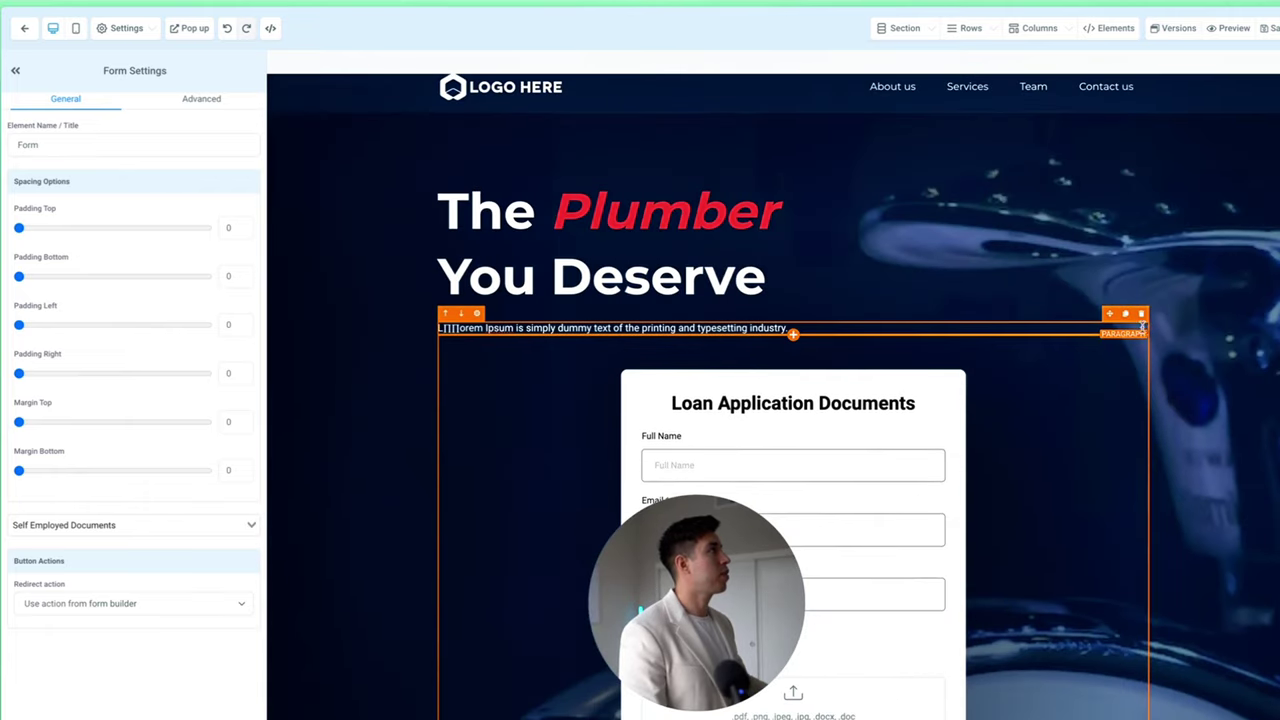
click(1141, 329)
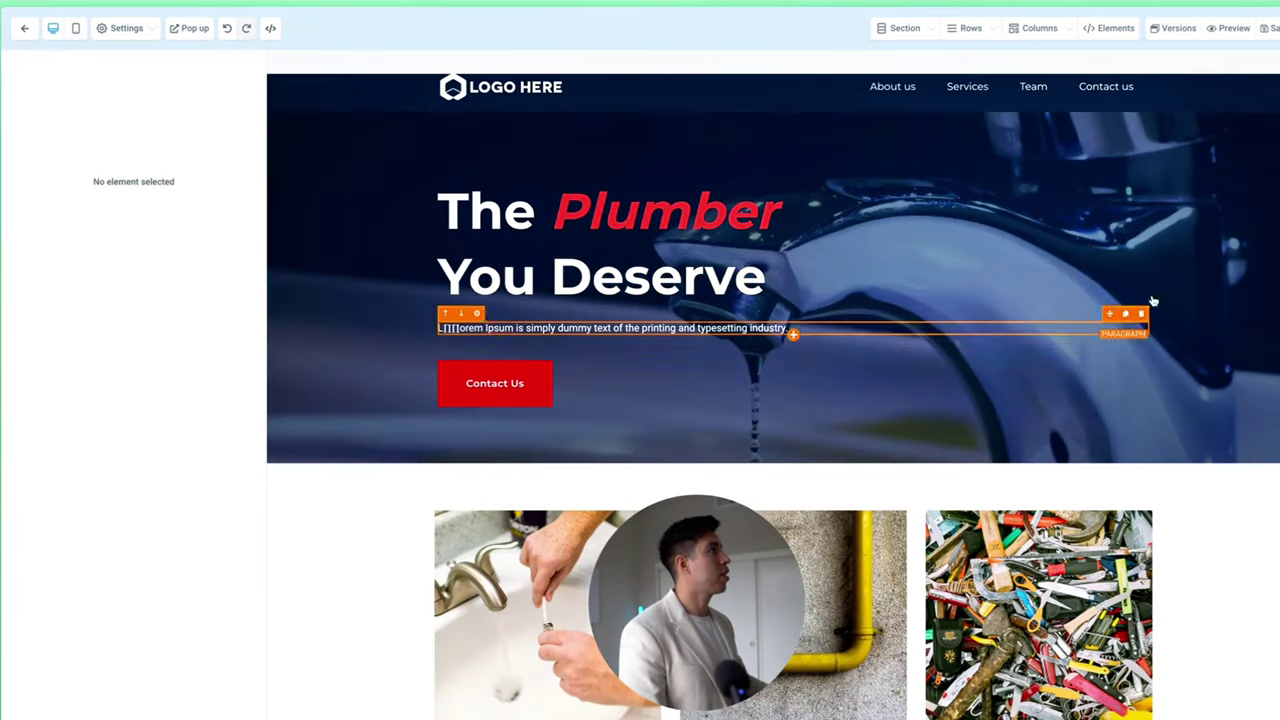
click(1109, 28)
click(1060, 64)
scroll(1167, 318, down, 4)
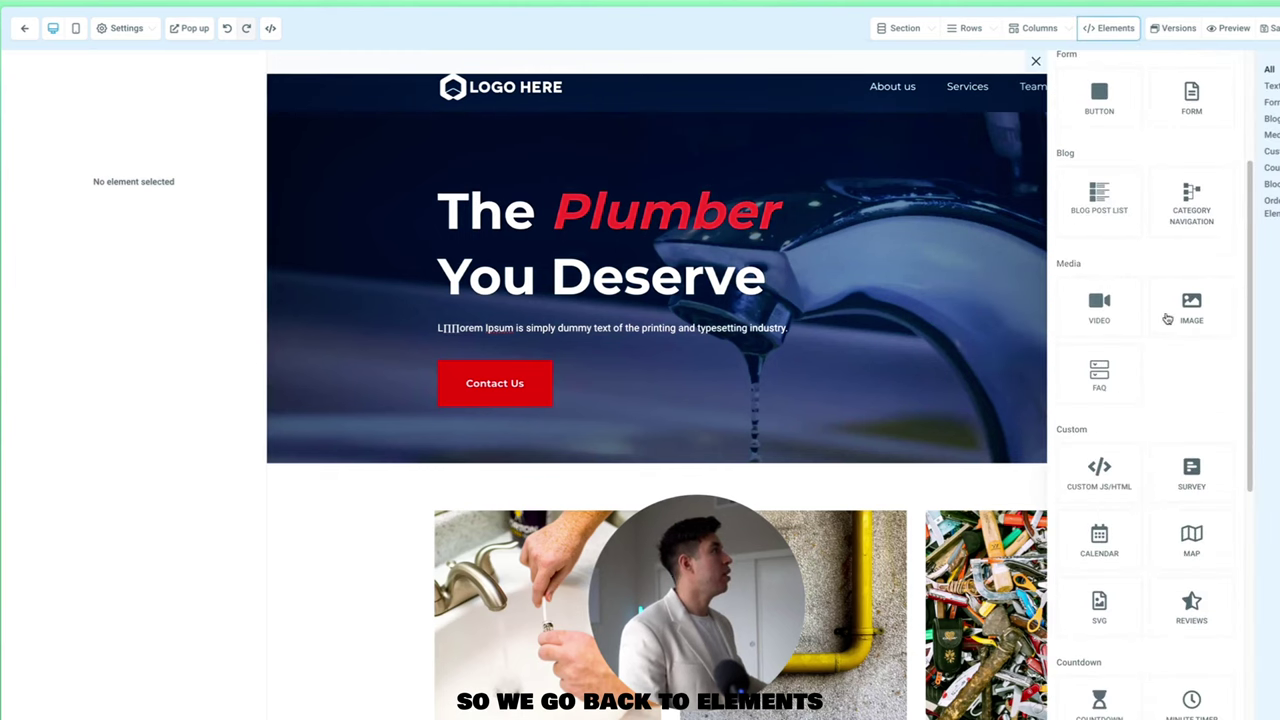
scroll(1165, 350, down, 2)
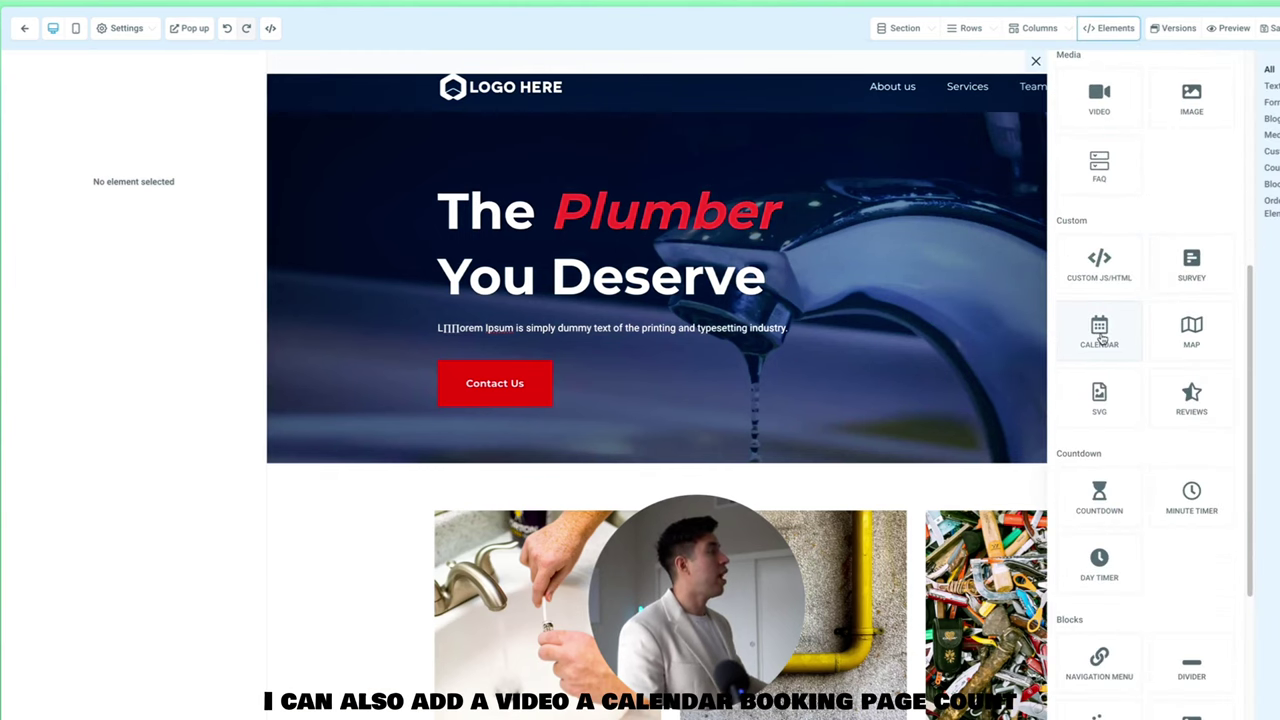
drag(1099, 492, 690, 356)
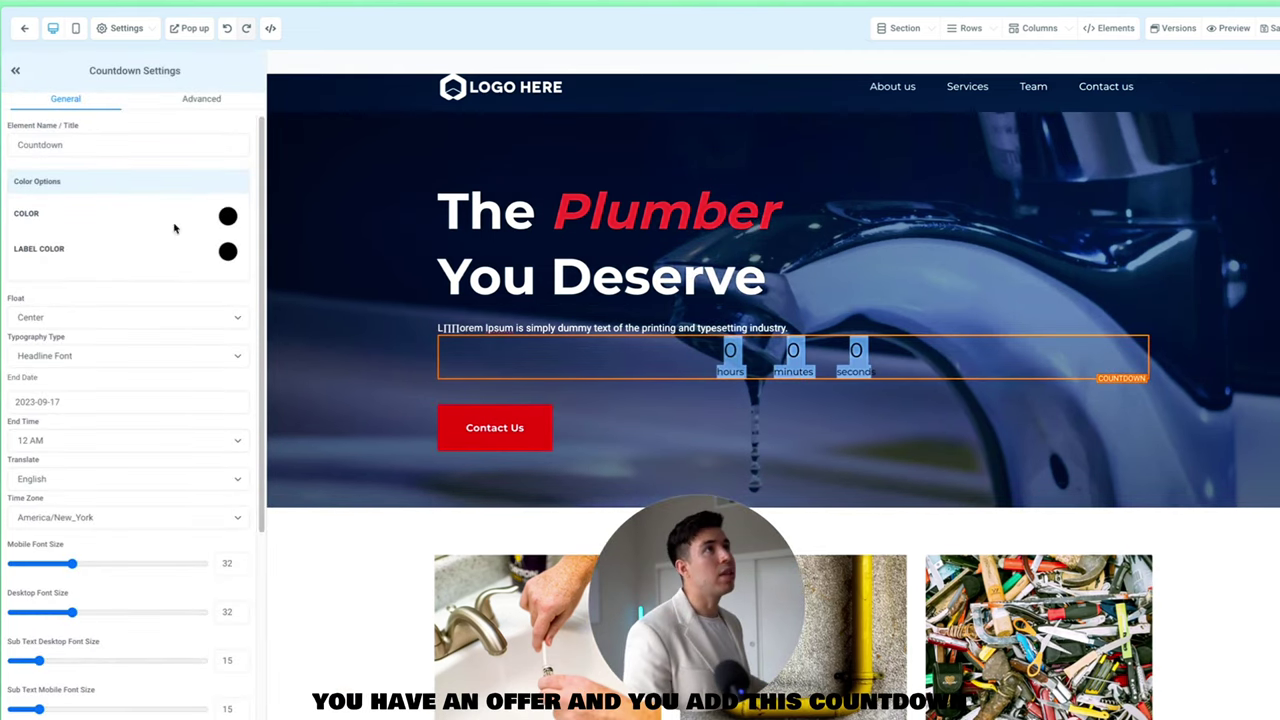
click(228, 216)
click(70, 245)
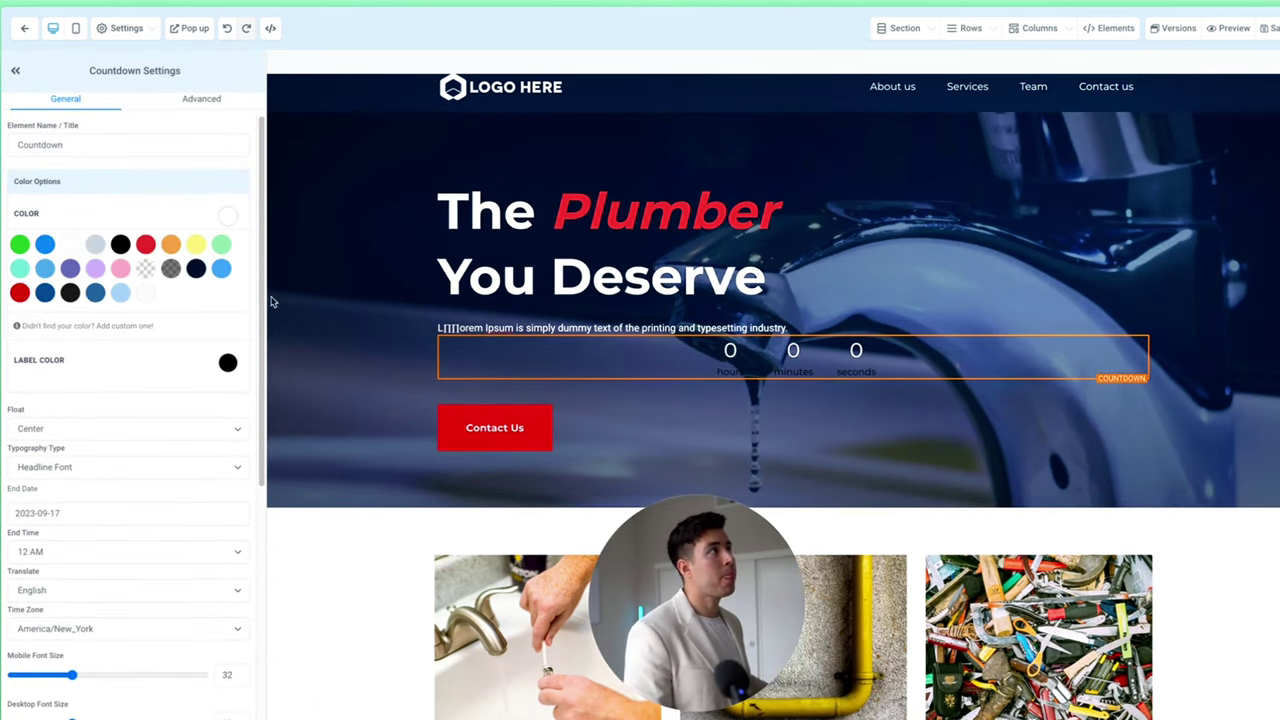
click(1141, 328)
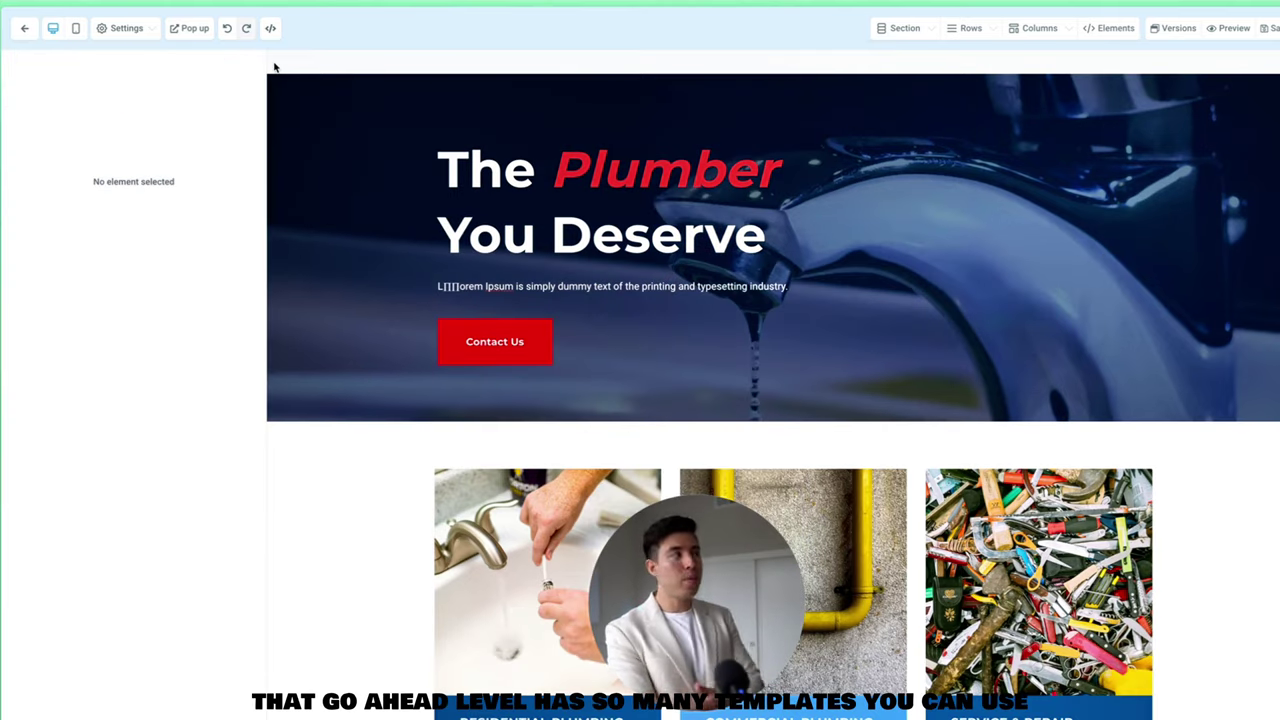
Scroll down through the plumber template page in the website builder.
scroll(1069, 315, down, 10)
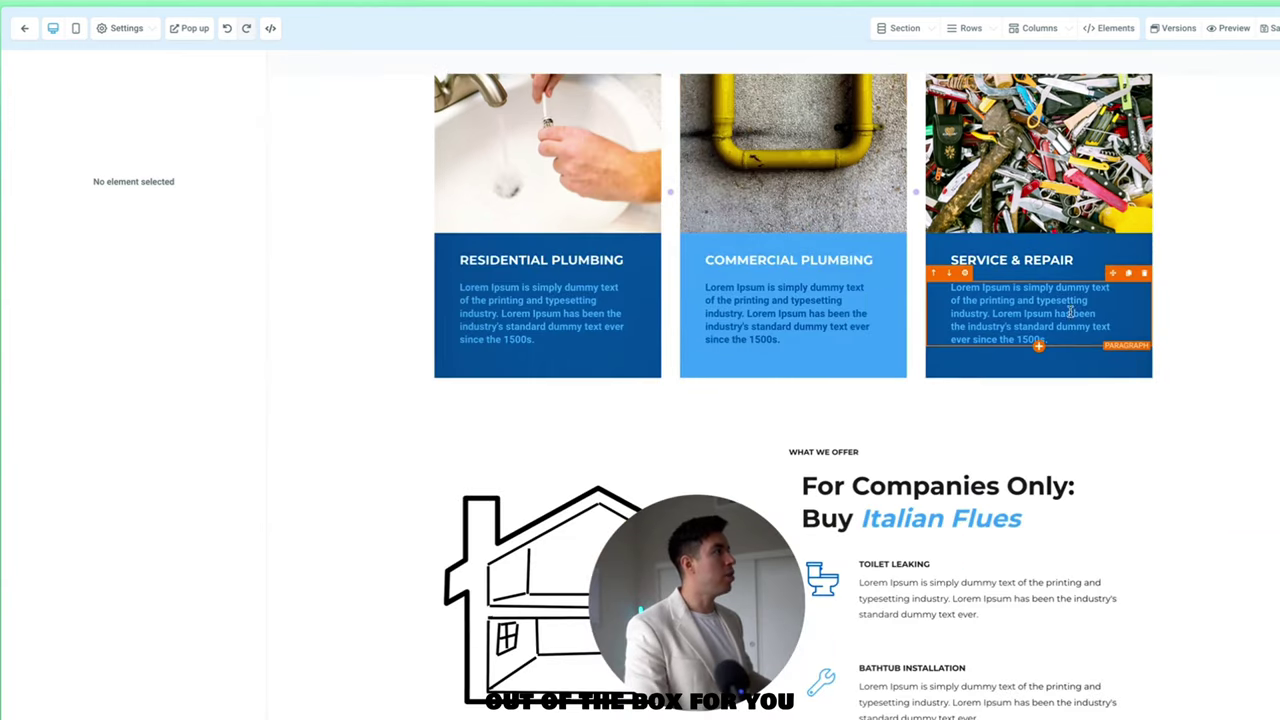
scroll(1070, 316, down, 15)
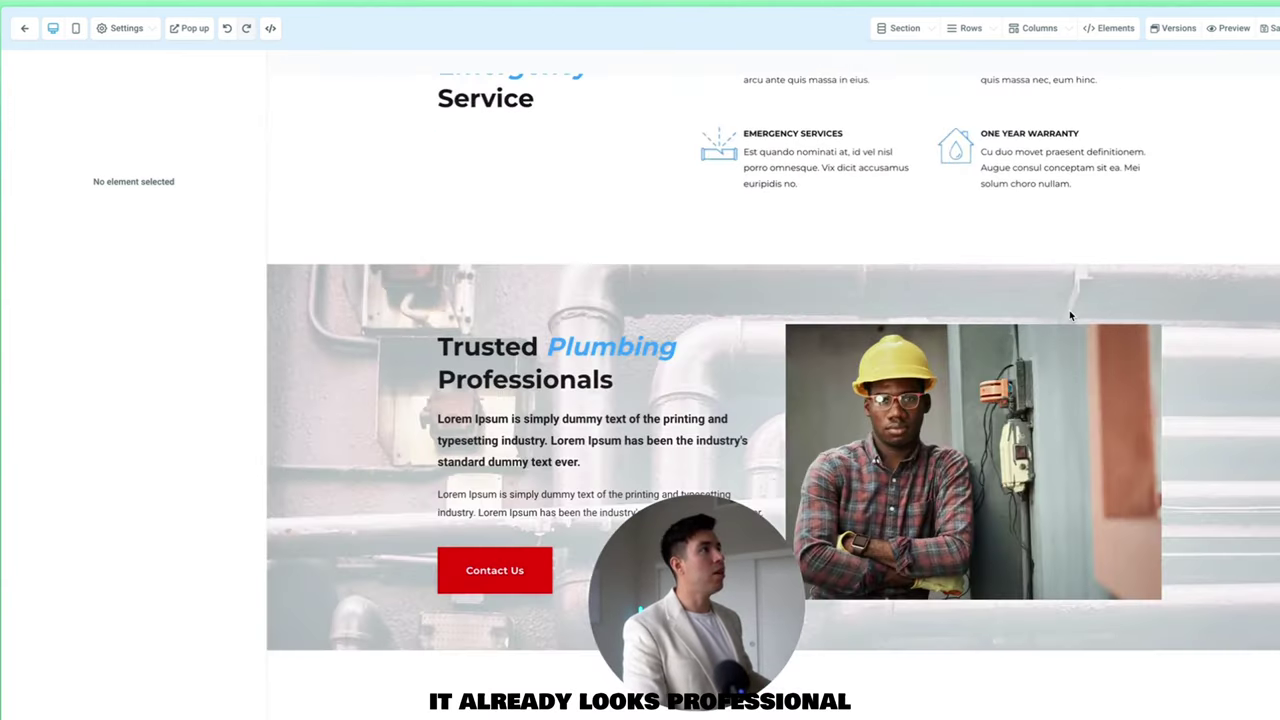
scroll(1070, 316, down, 1)
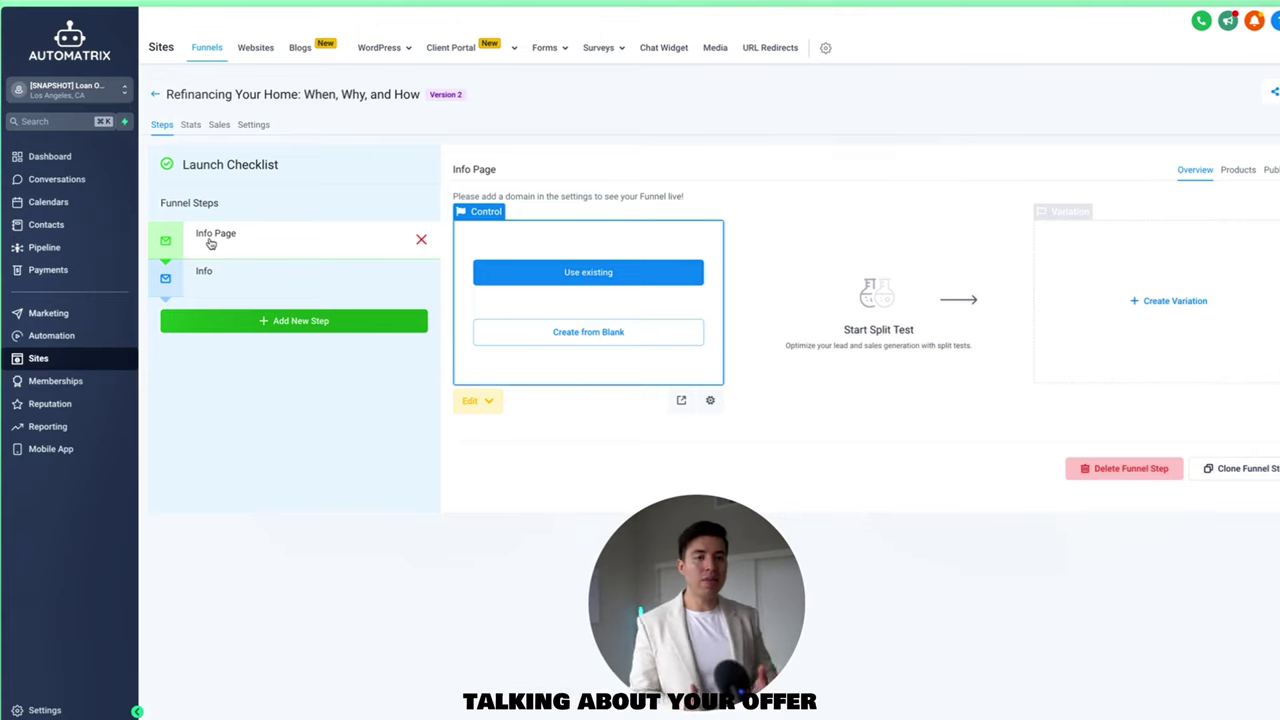
Select the Info step of the Refinancing Your Home funnel.
click(240, 288)
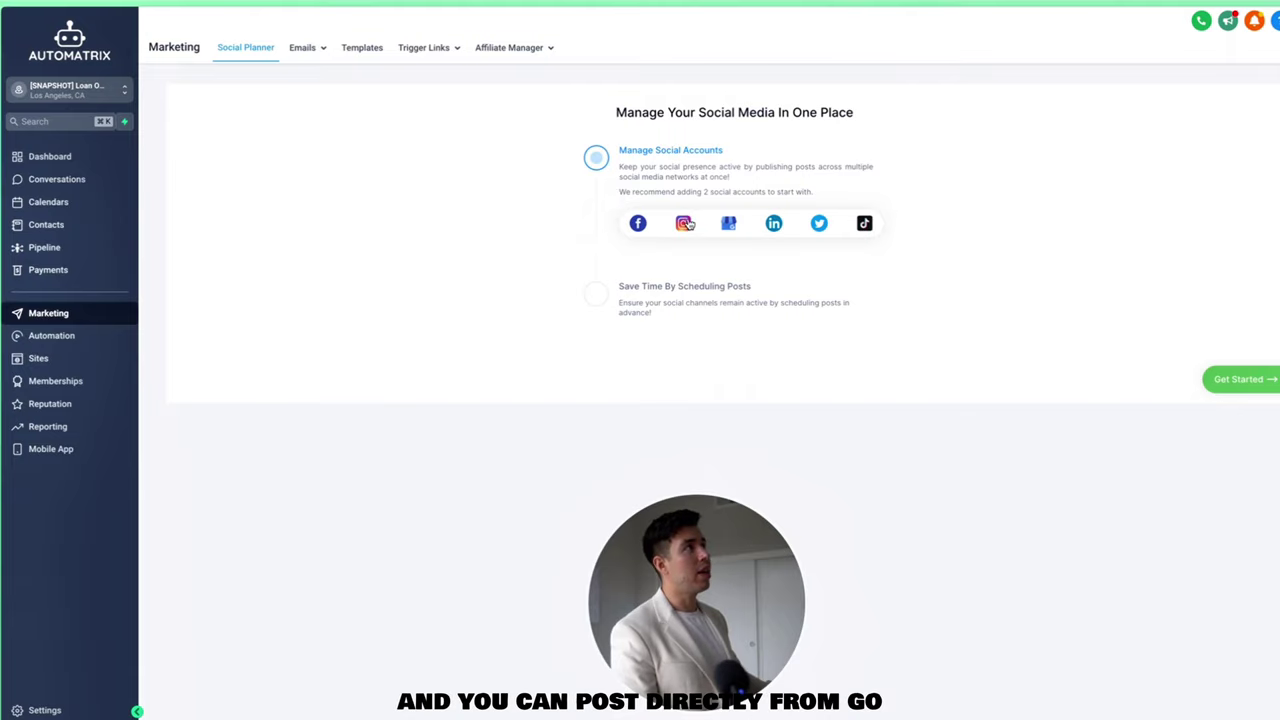
Create a new email campaign from Emails > Campaigns using the Blank design.
mouse_move(306, 49)
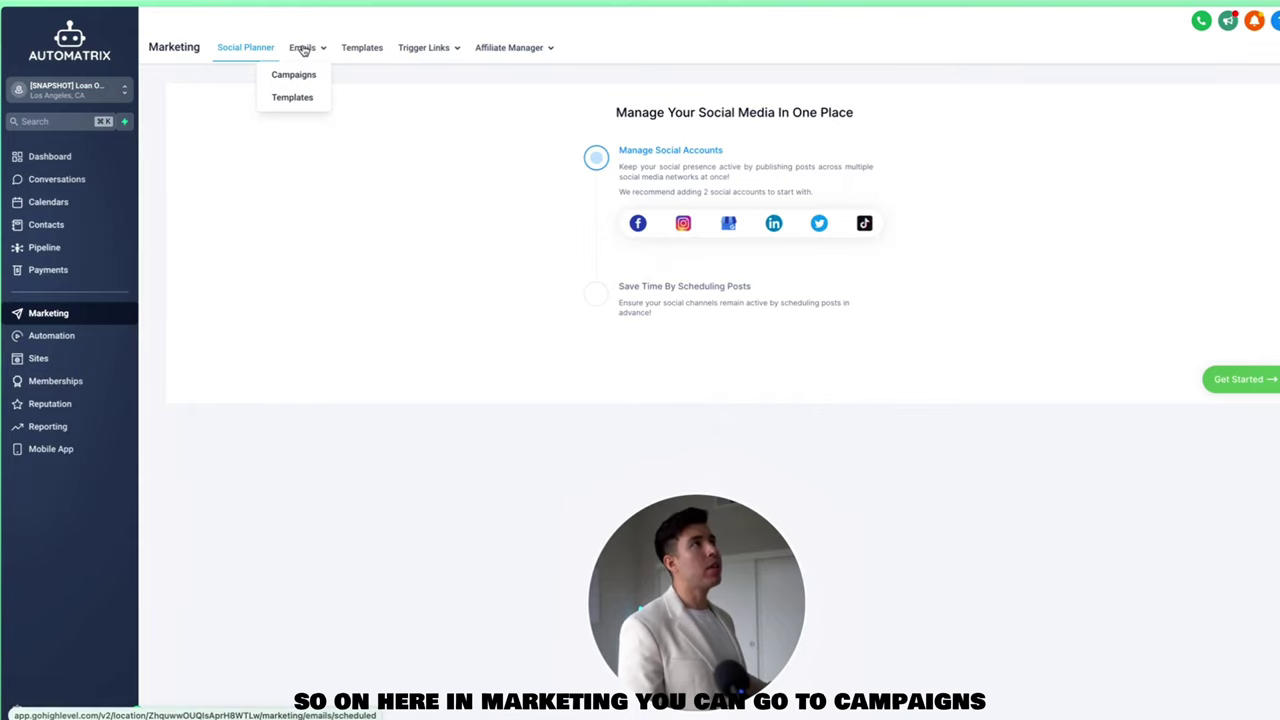
click(305, 76)
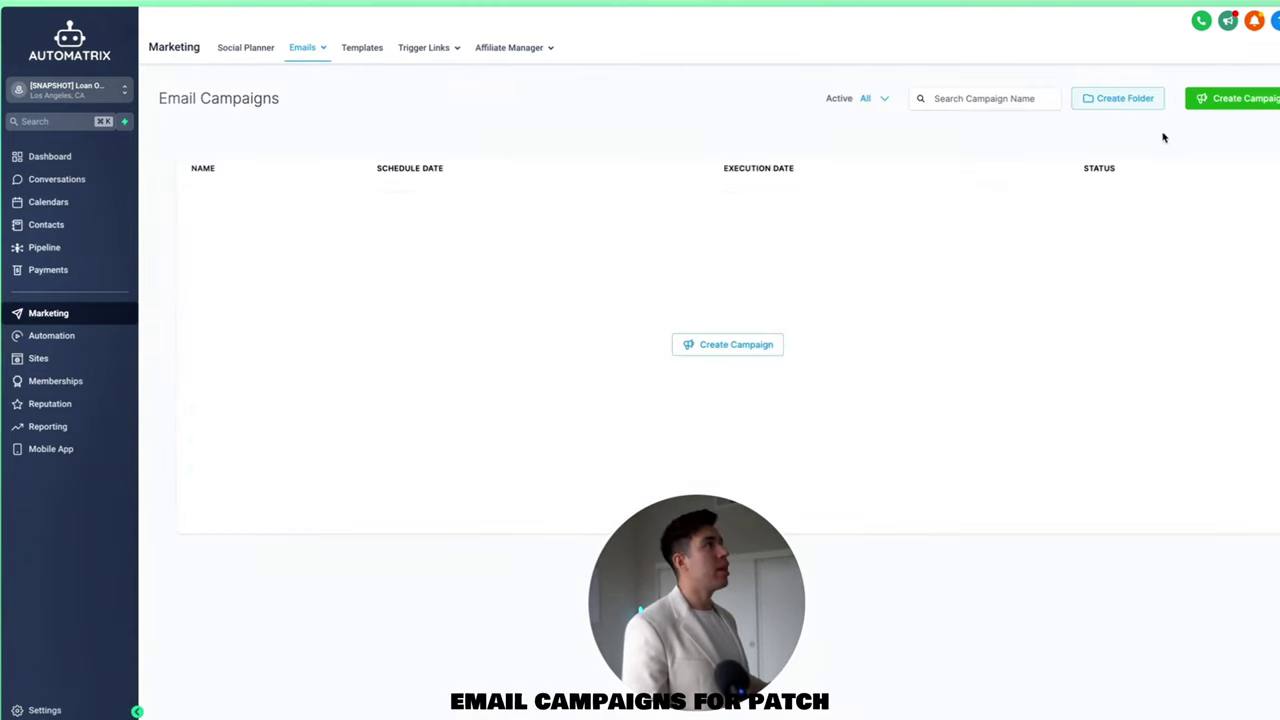
click(1212, 100)
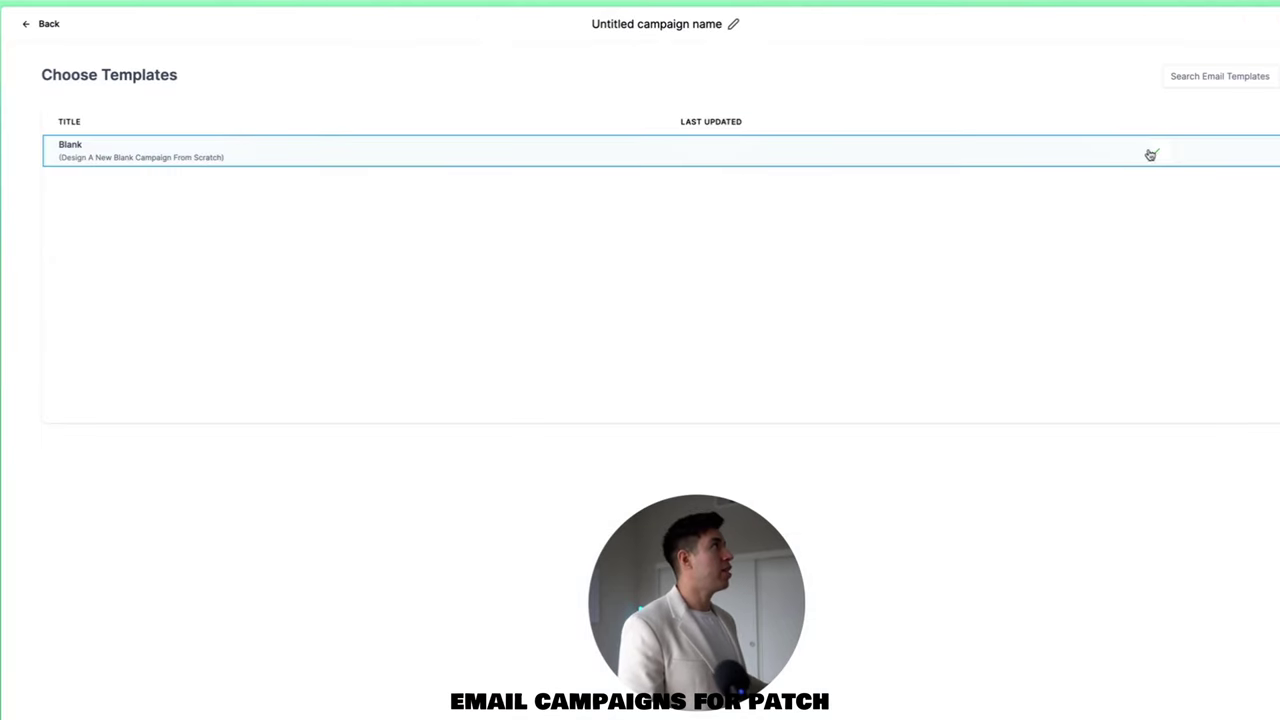
click(742, 145)
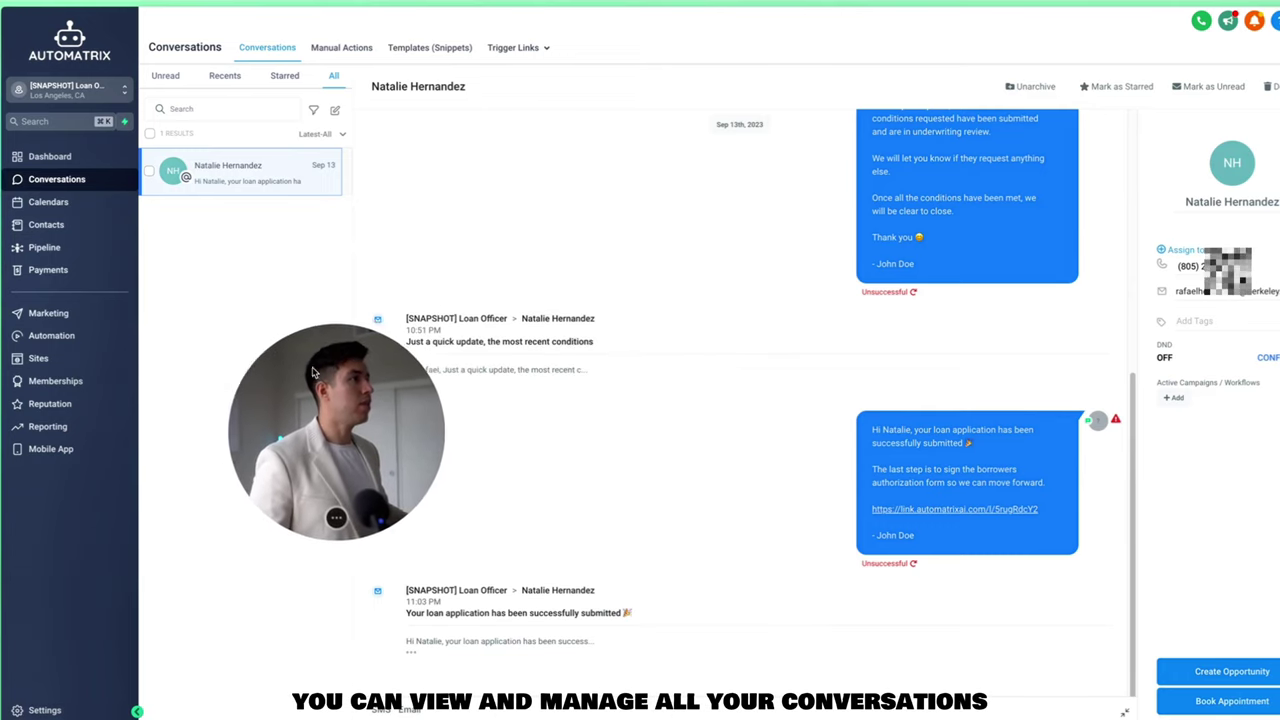
Insert the Conventional Self Employed pre-approval template into an SMS reply.
click(448, 623)
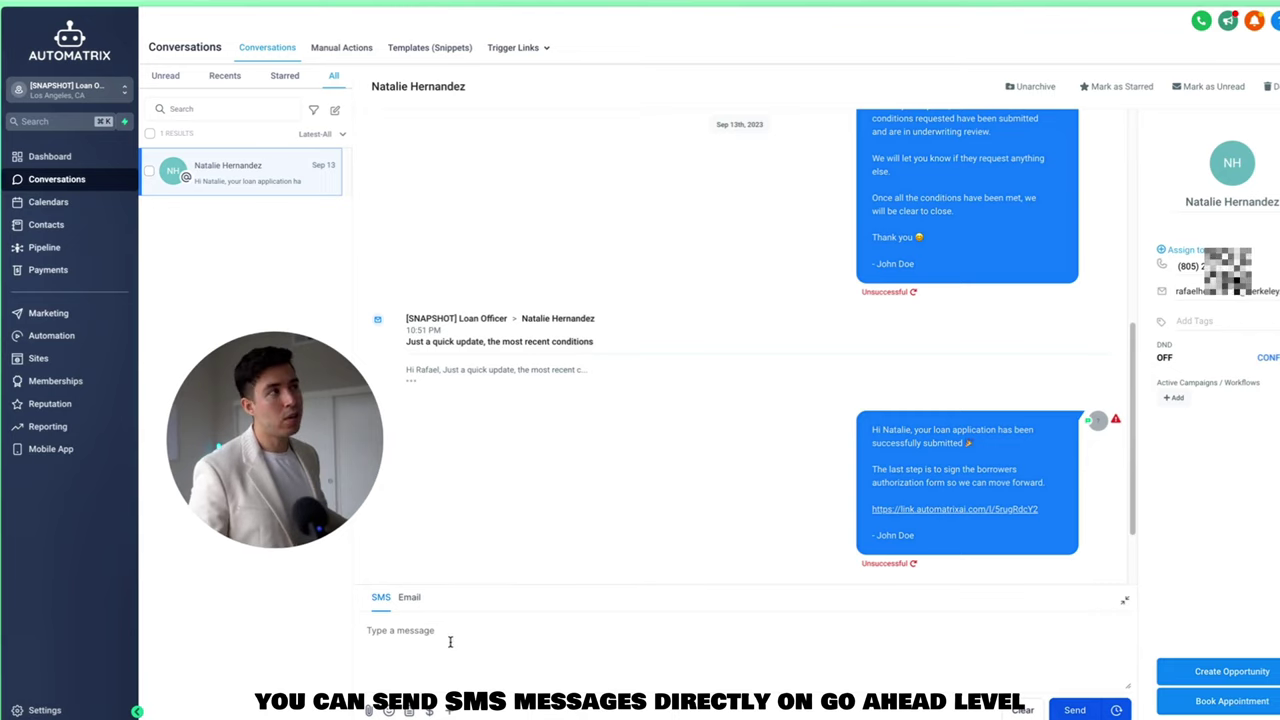
click(410, 598)
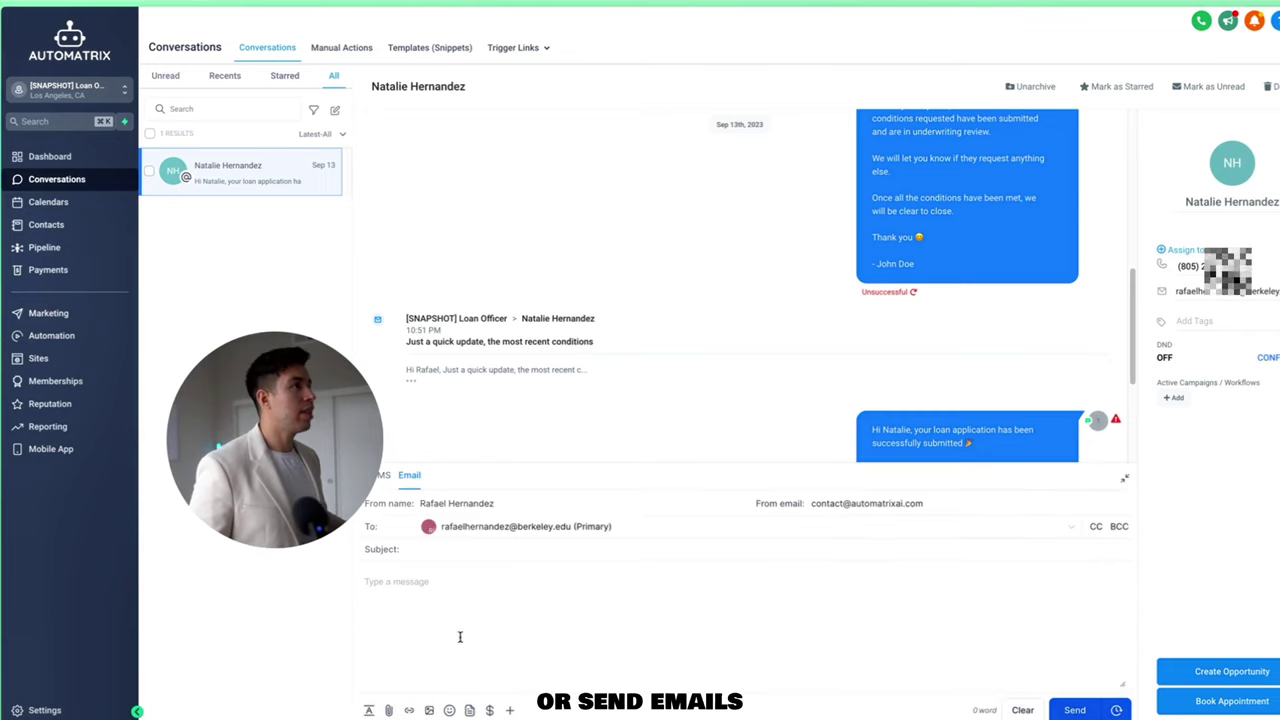
click(380, 475)
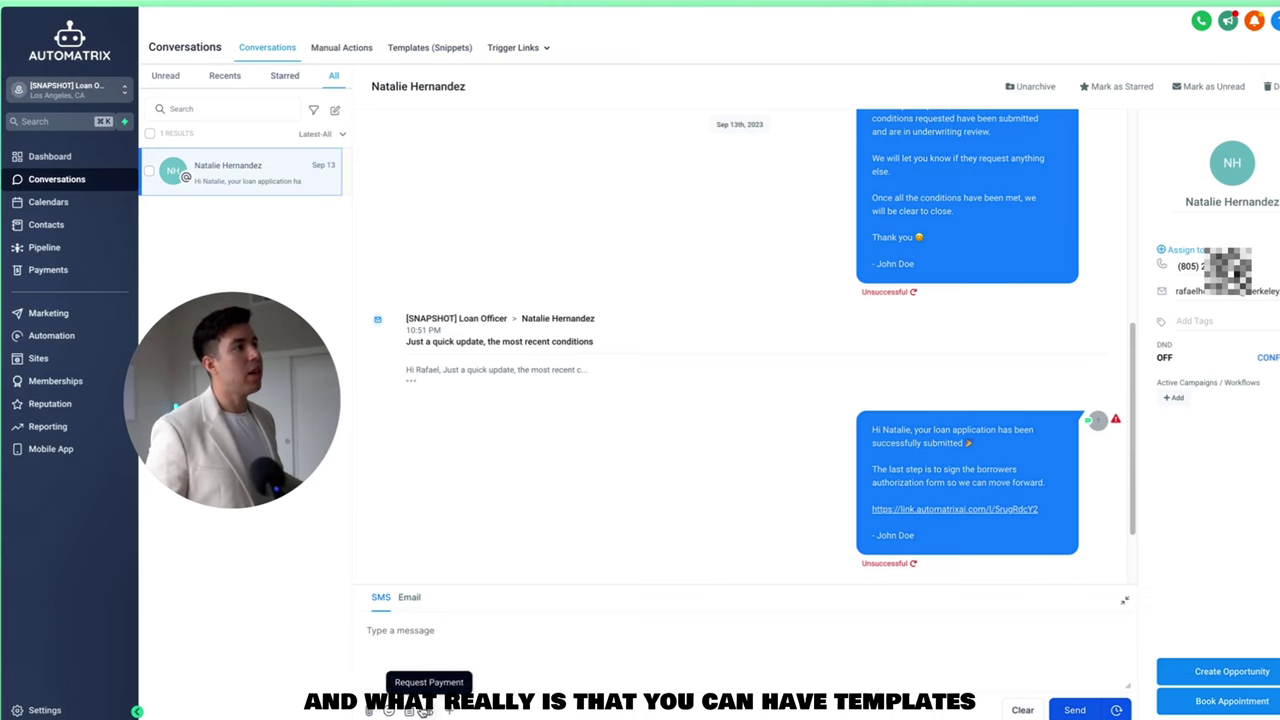
click(411, 710)
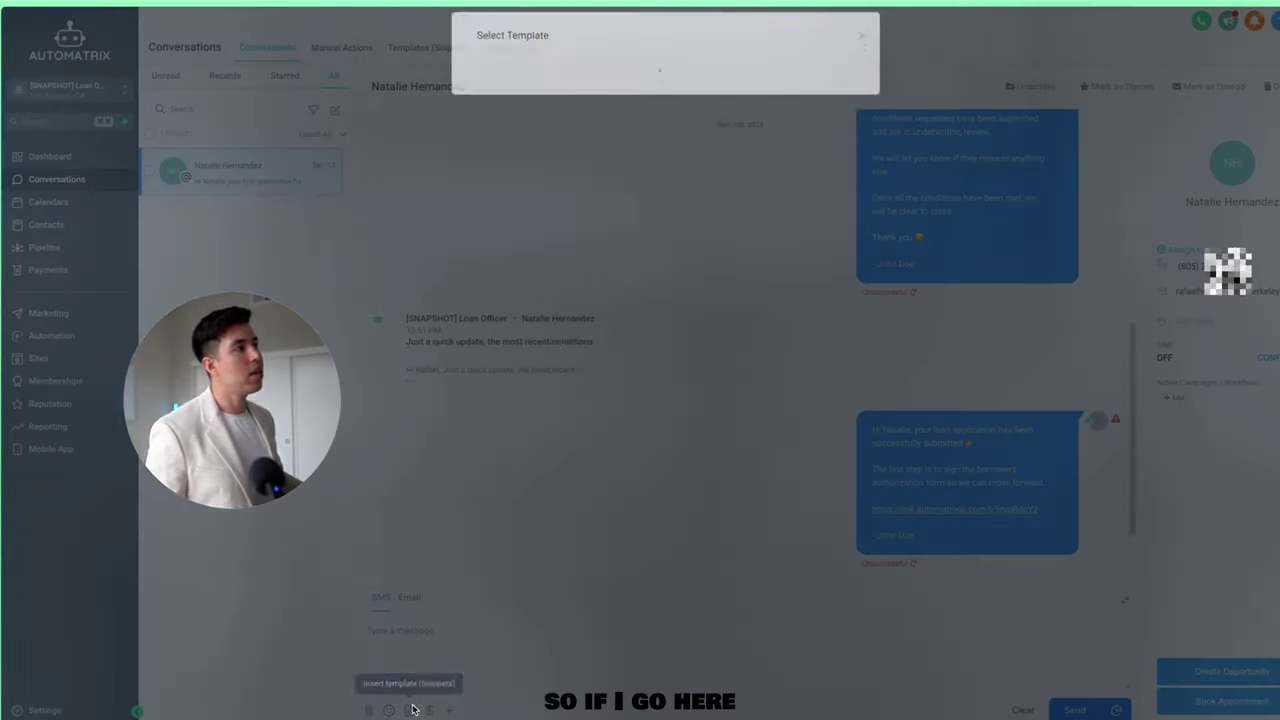
click(576, 100)
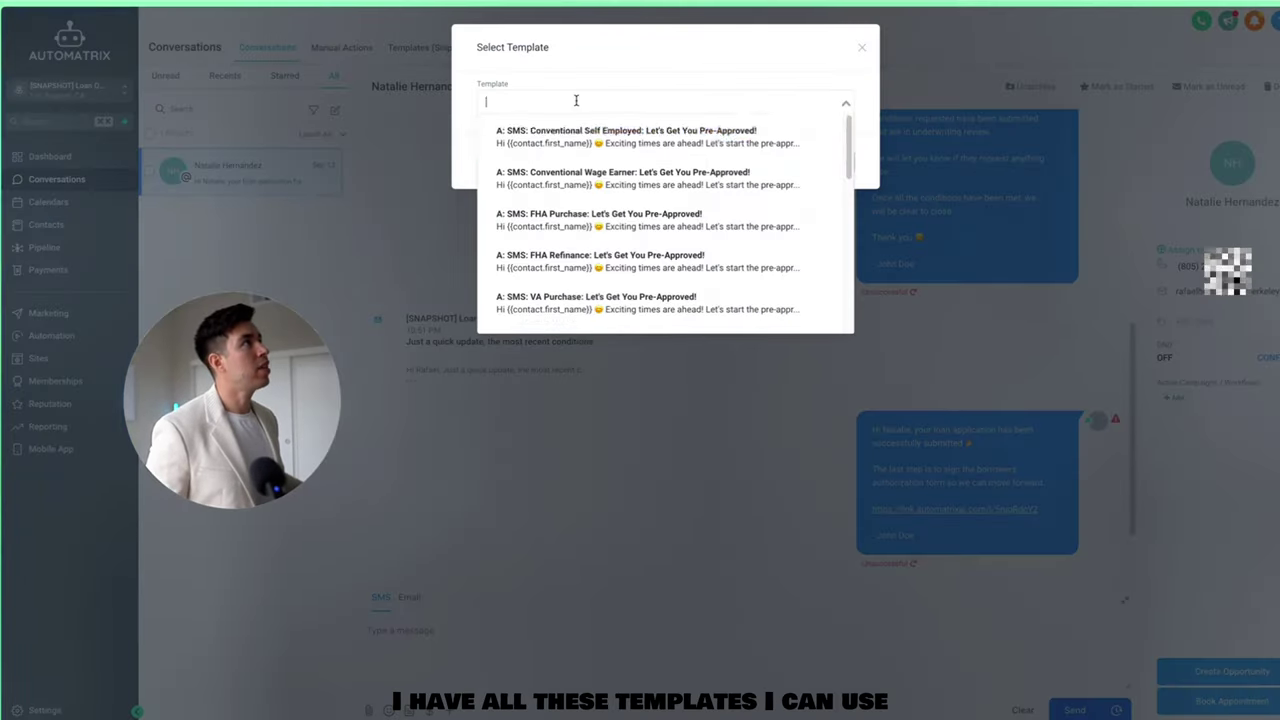
click(645, 143)
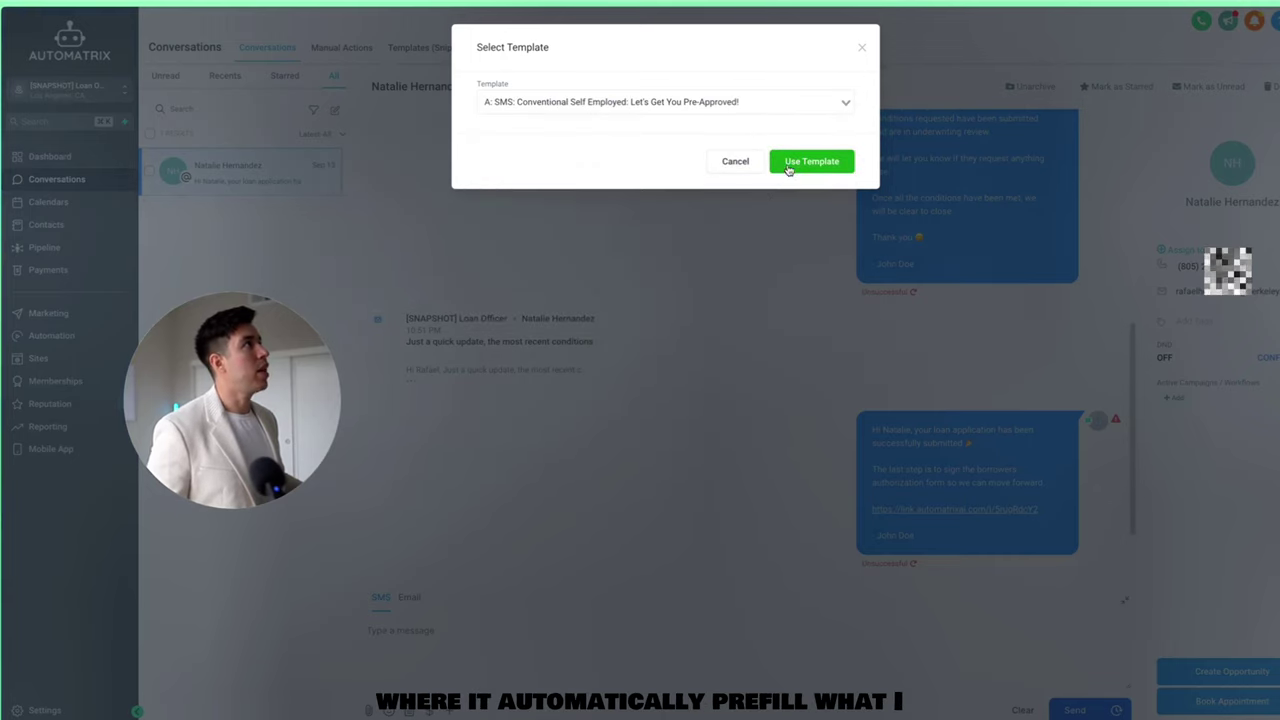
click(811, 161)
Review the inserted template text, then clear it from the SMS box.
scroll(499, 643, down, 3)
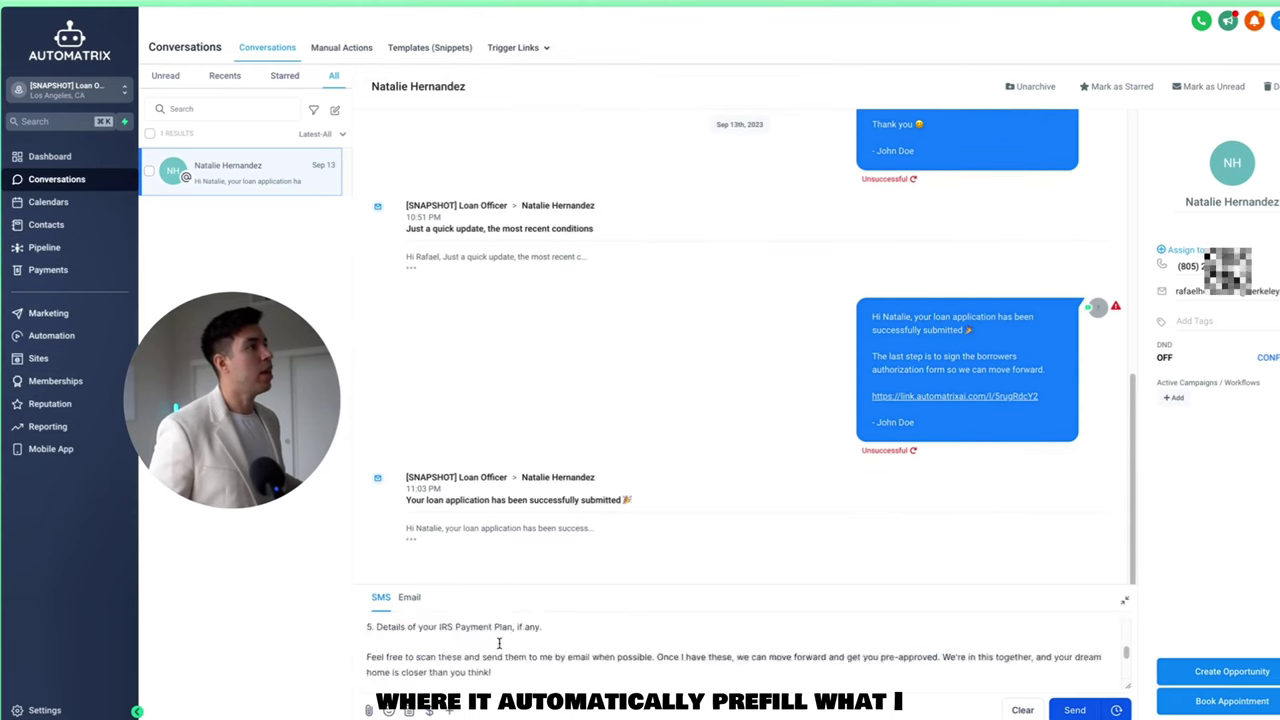
scroll(499, 643, down, 2)
scroll(490, 660, up, 10)
scroll(483, 672, down, 1)
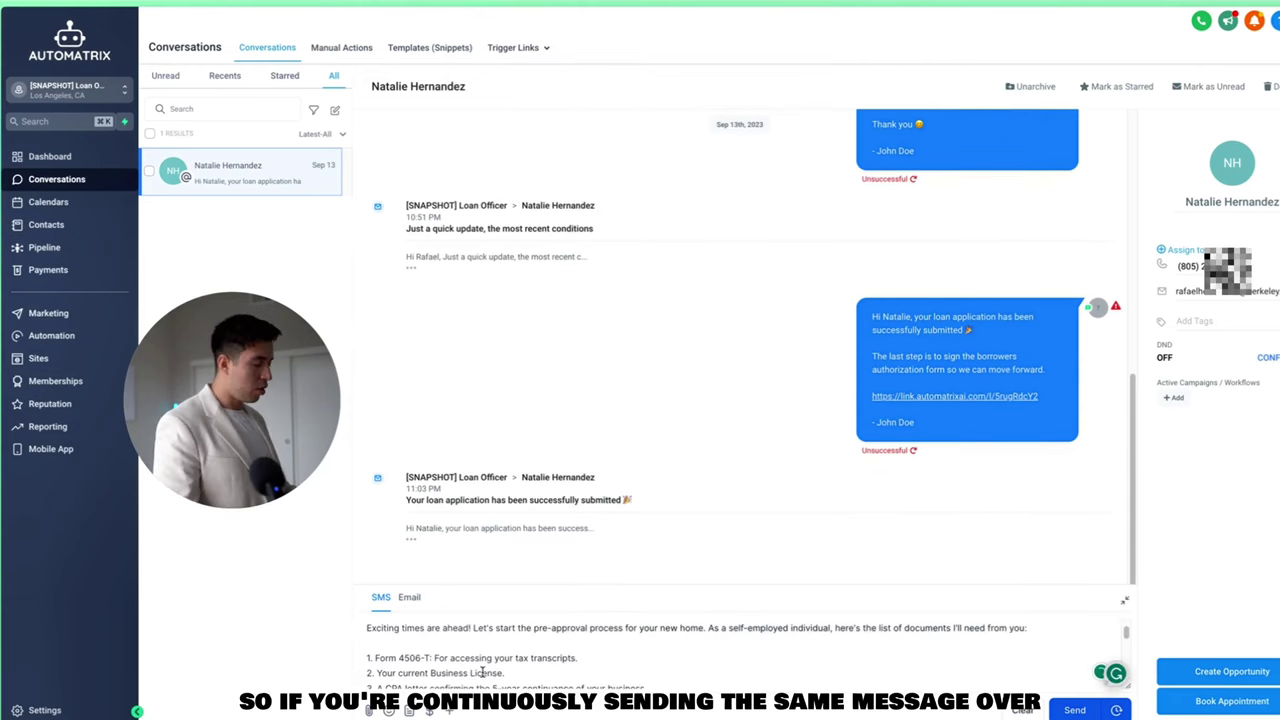
key(Return)
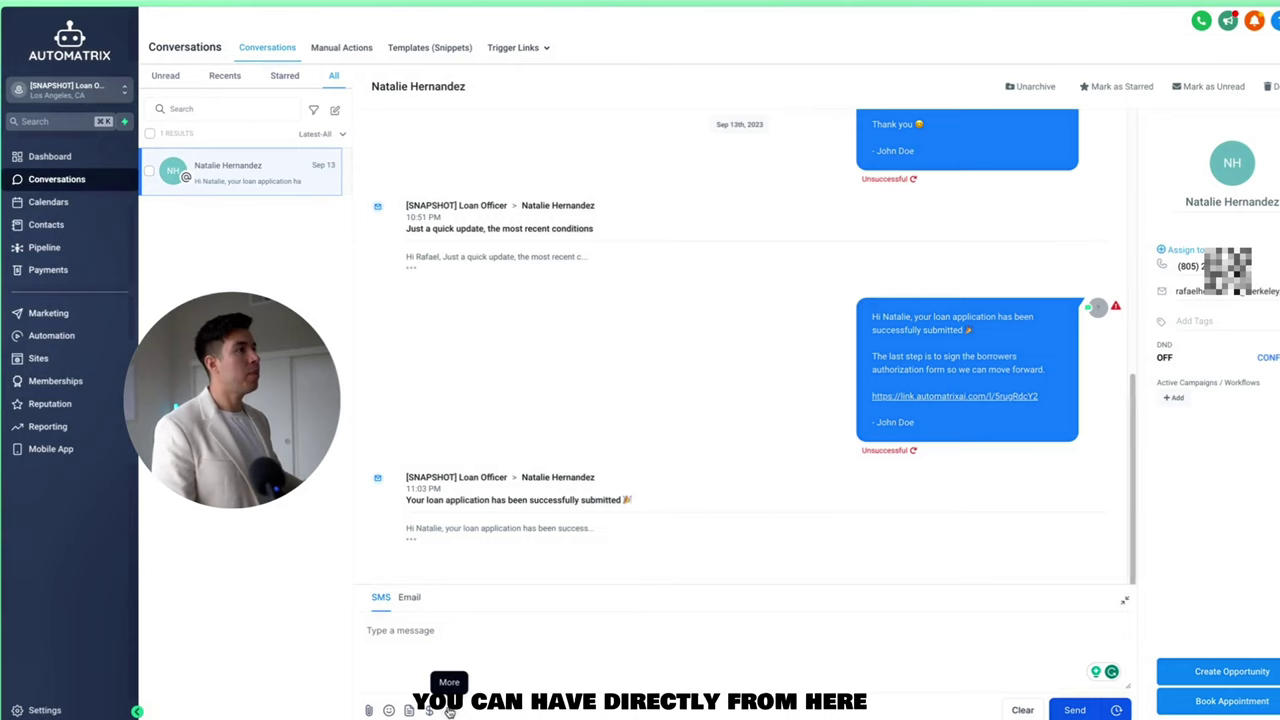
click(450, 710)
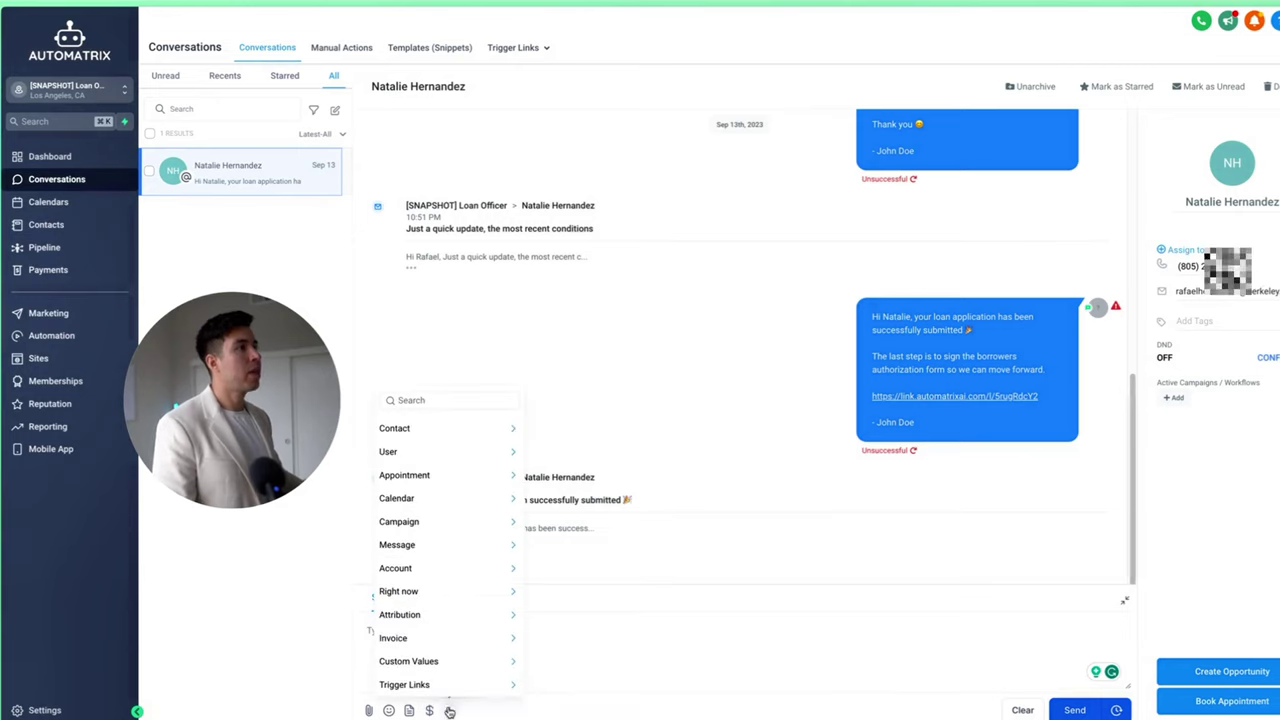
click(430, 430)
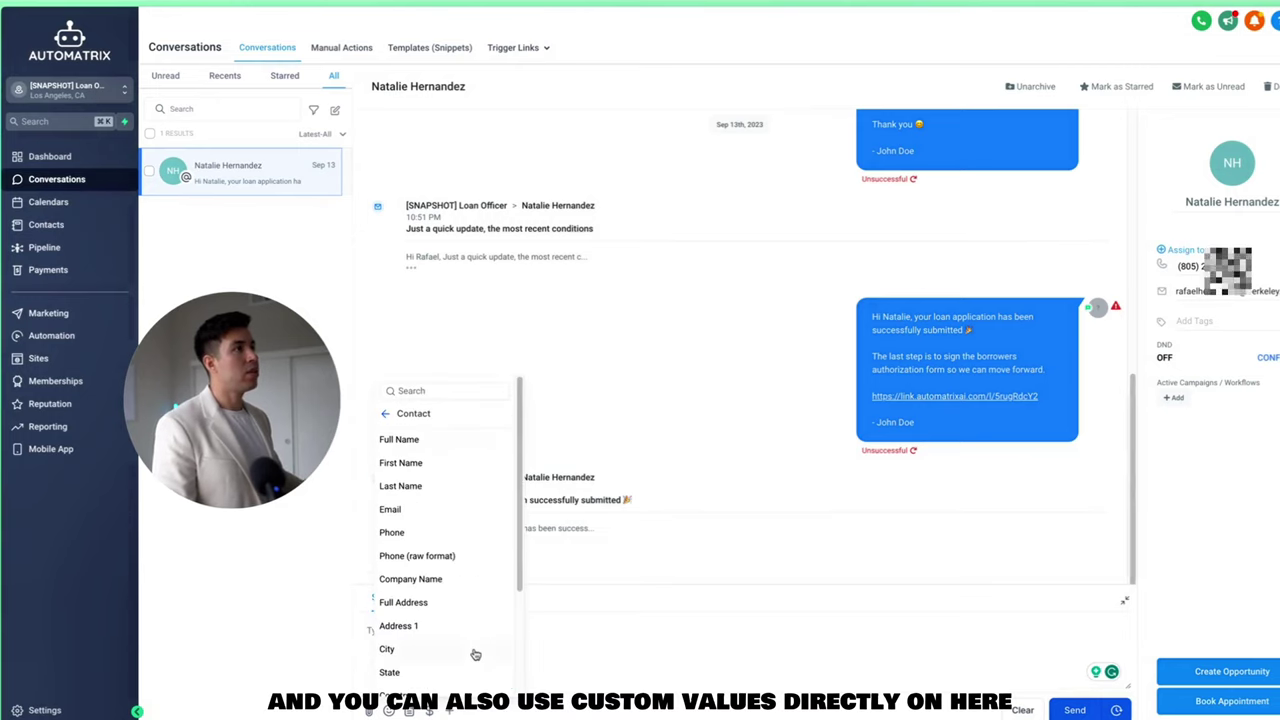
click(564, 577)
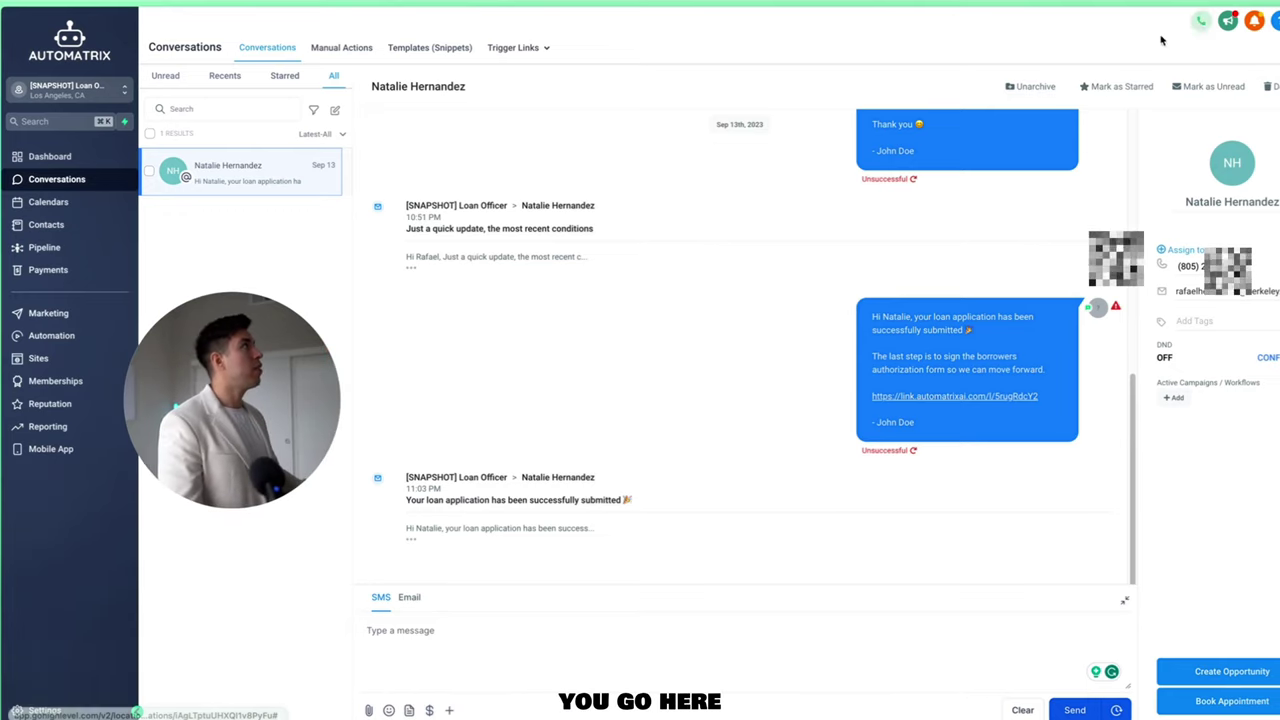
Show the phone dialer's CONTACTS tab, then select all three records on the Contacts page.
click(1201, 21)
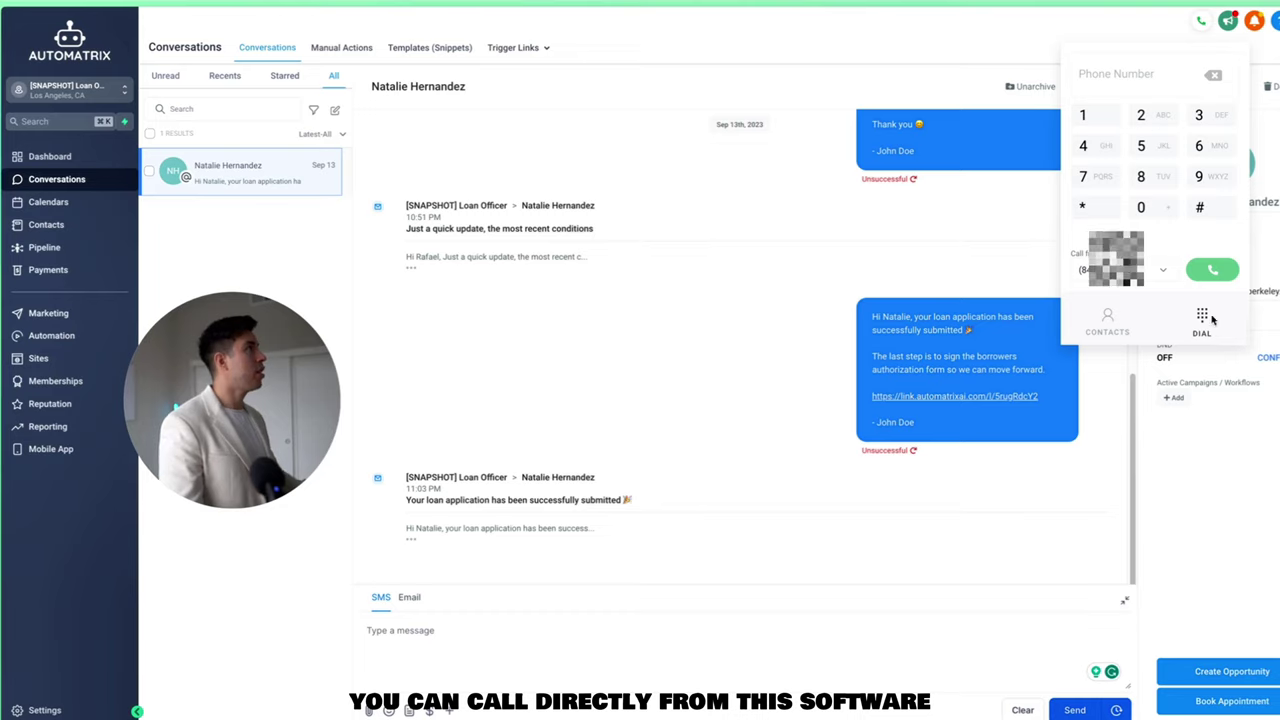
click(1108, 322)
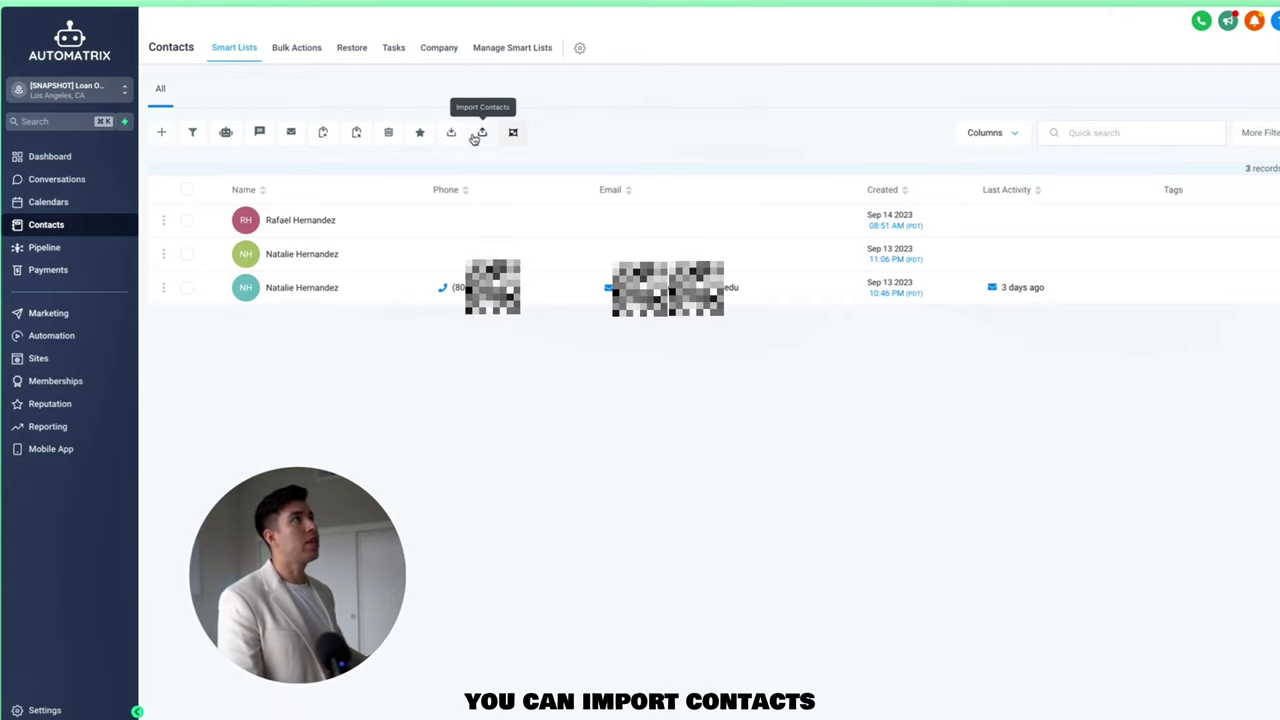
click(187, 189)
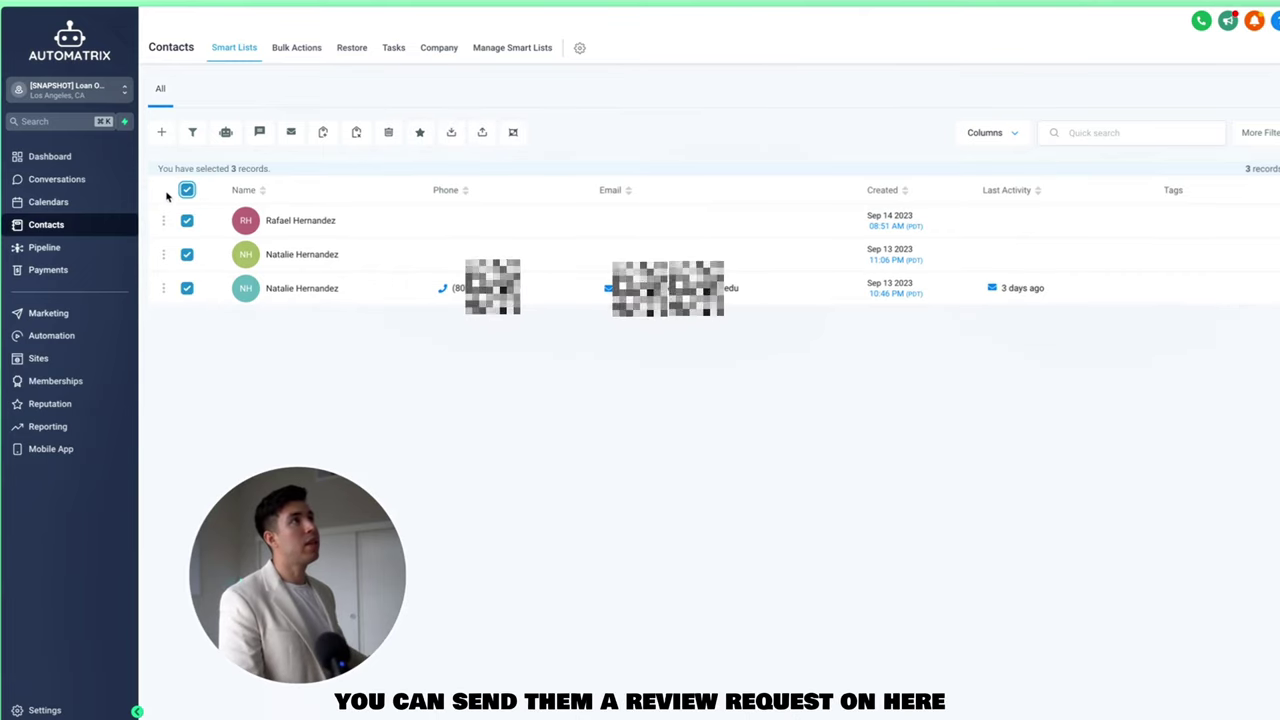